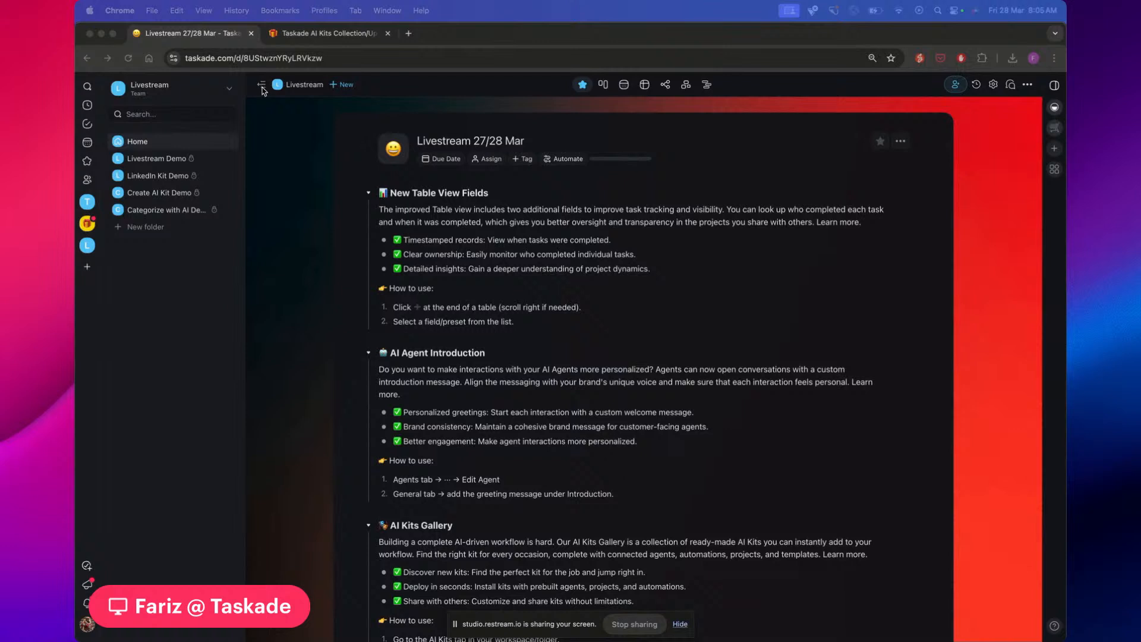
Scroll through the Livestream 27/28 Mar notes to review their sections
click(262, 88)
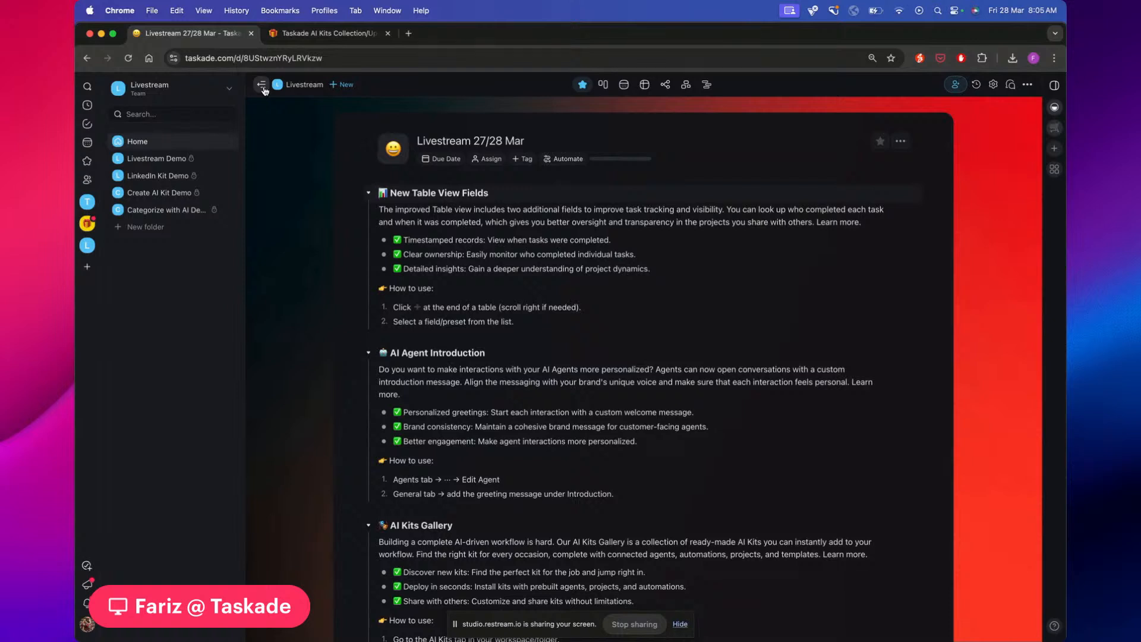
scroll(402, 232, down, 1)
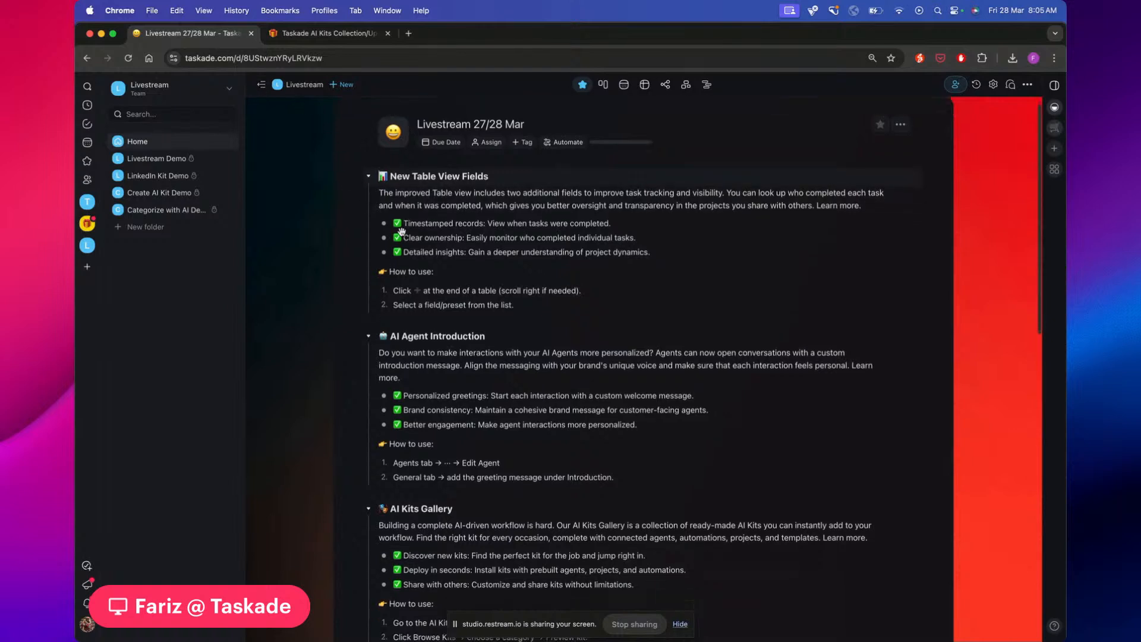
scroll(402, 231, down, 1)
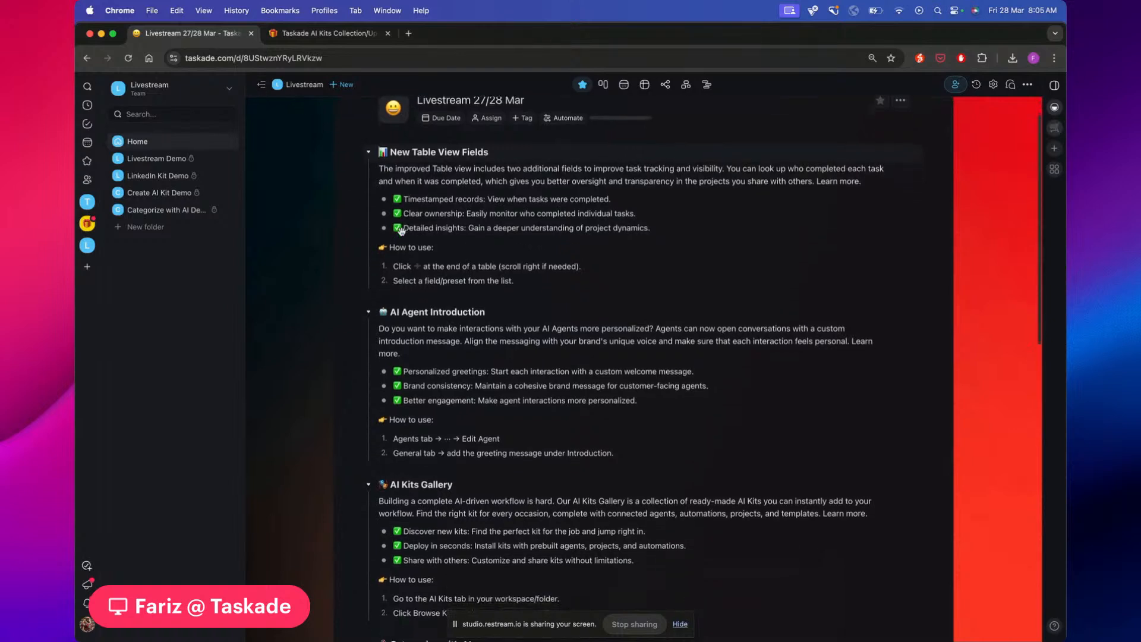
scroll(402, 232, down, 1)
scroll(402, 231, up, 2)
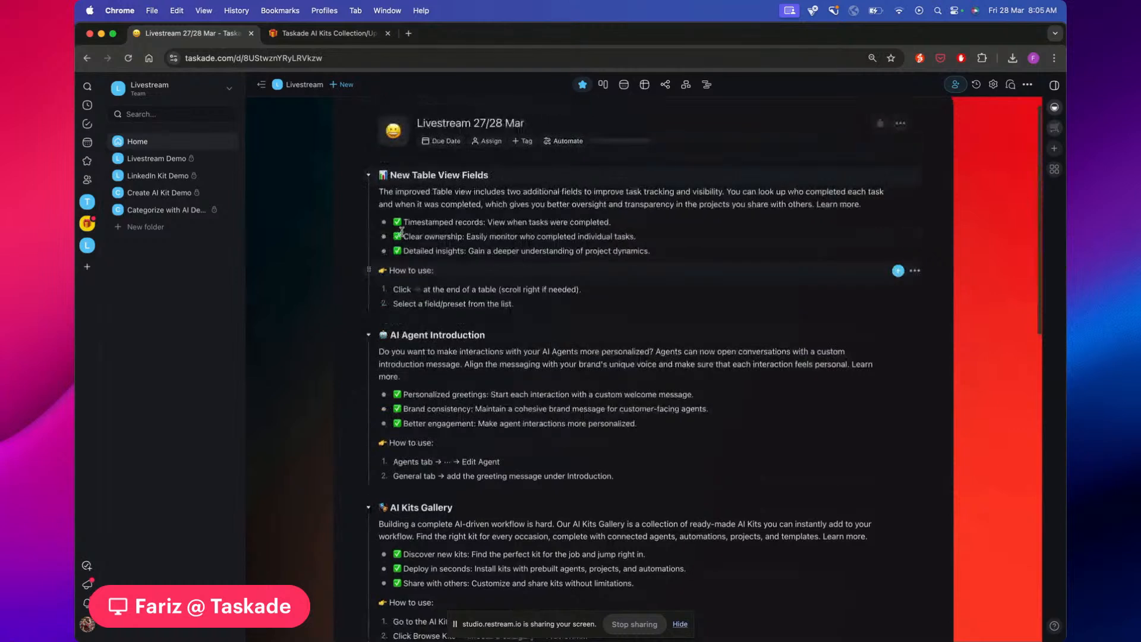
scroll(402, 232, up, 1)
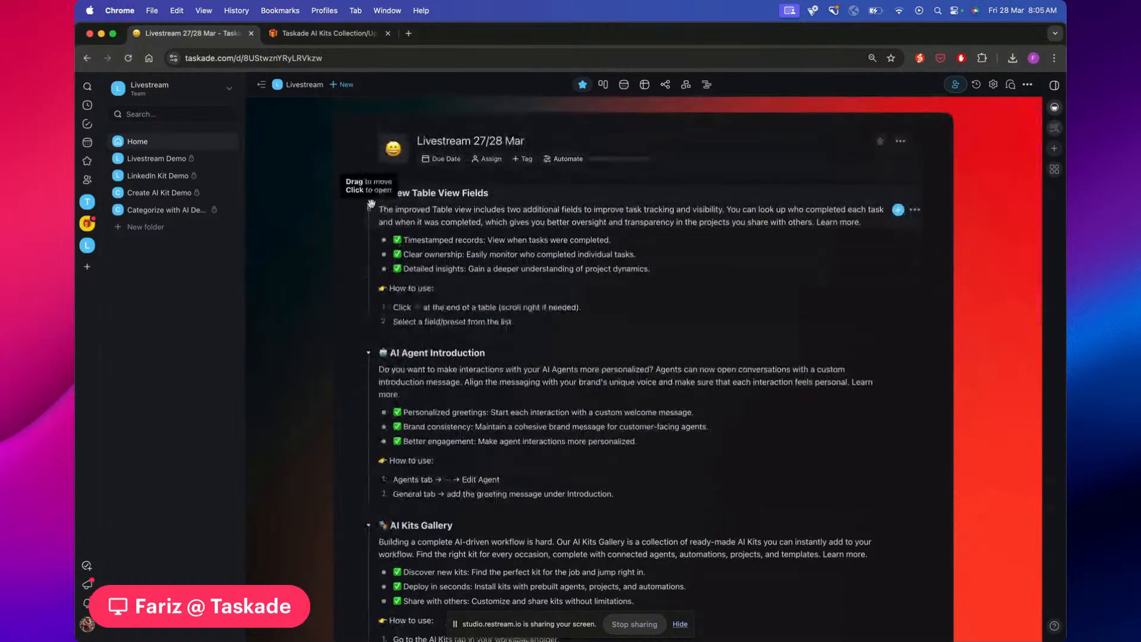
scroll(323, 230, down, 1)
scroll(324, 231, up, 1)
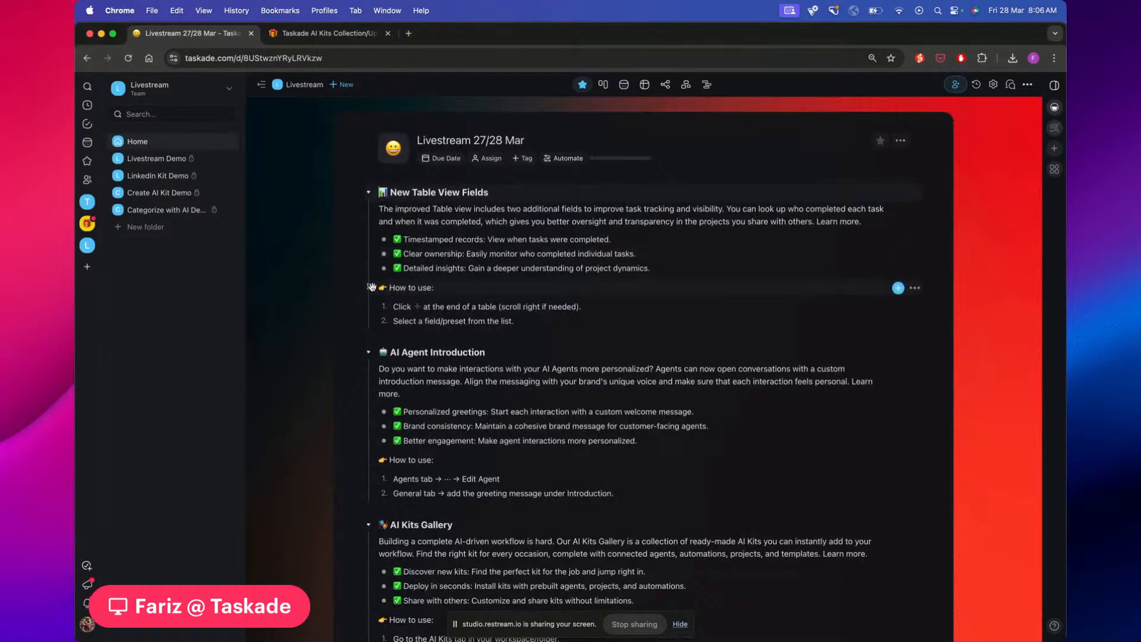
Fold all five feature sections, then reopen AI Agent Introduction and fold New Table View Fields
click(368, 352)
click(368, 385)
click(368, 417)
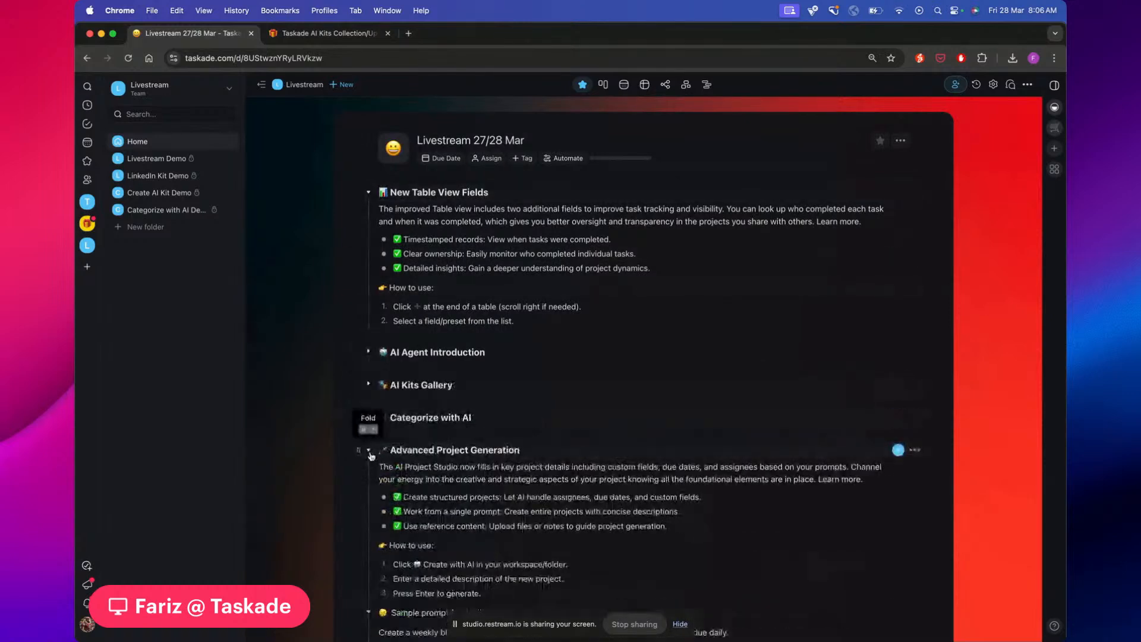
click(369, 449)
click(369, 484)
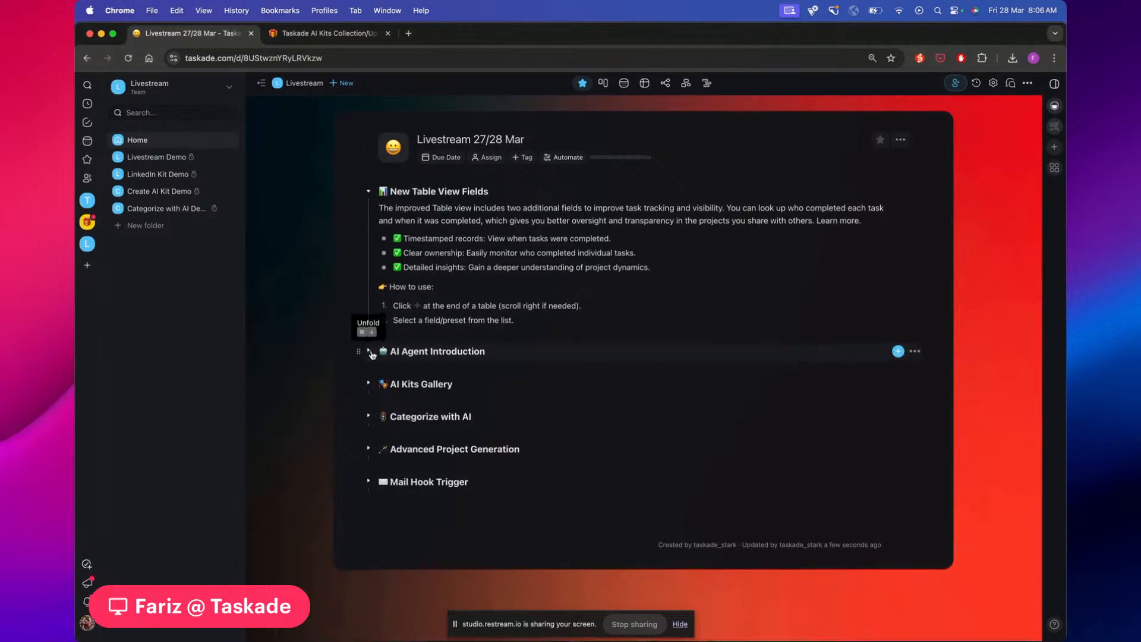
click(370, 353)
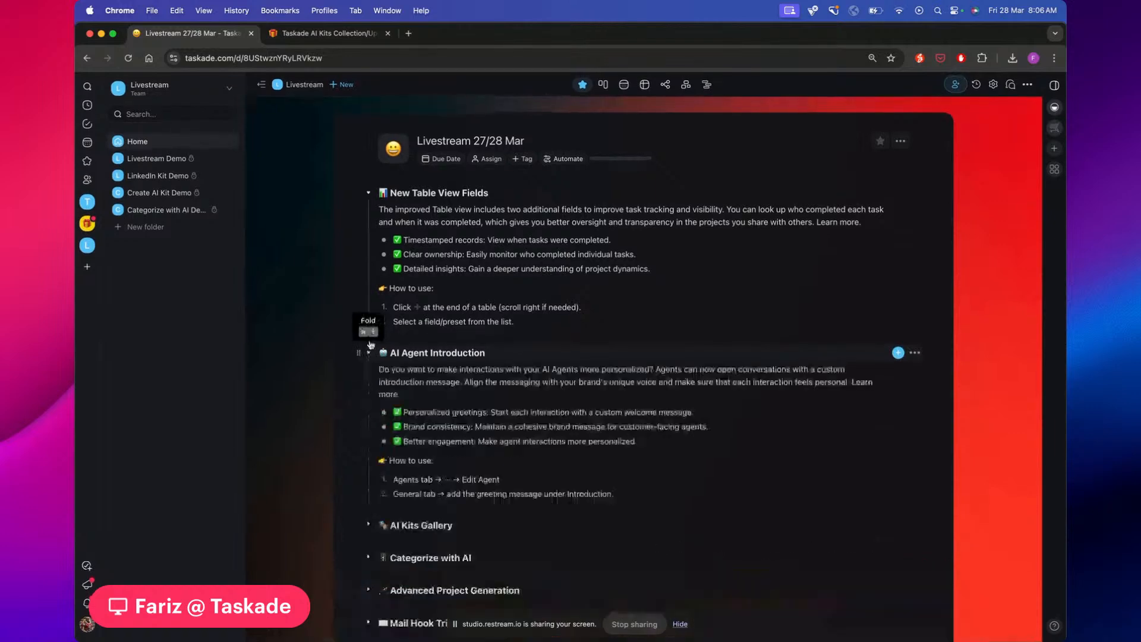
click(368, 192)
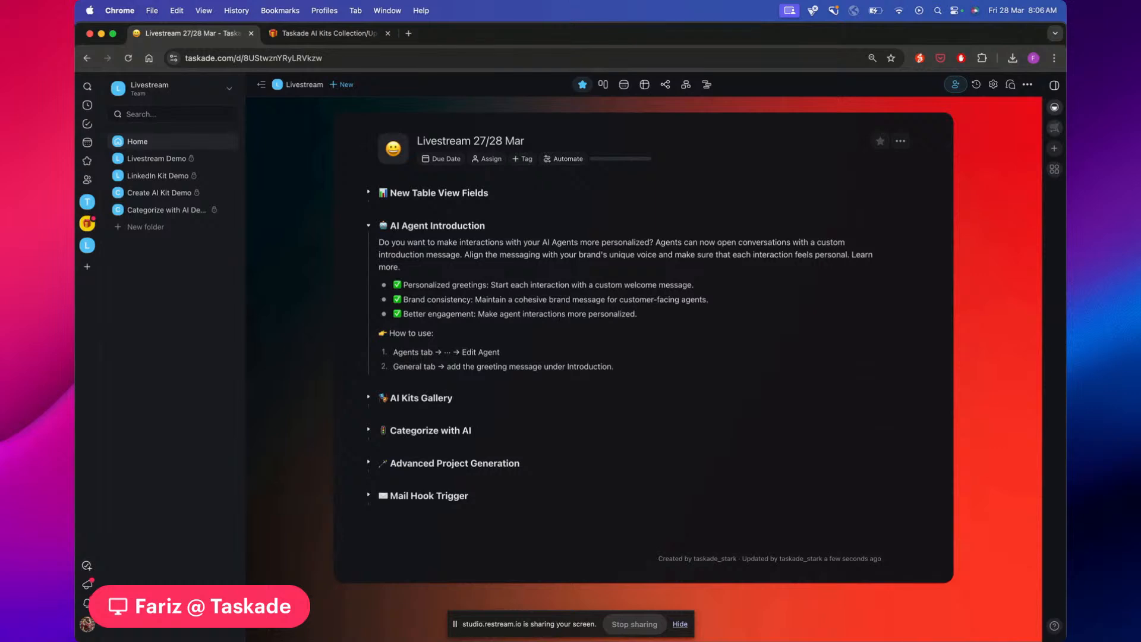
Fold AI Agent Introduction, briefly open AI Kits Gallery, then expand Categorize with AI
click(368, 225)
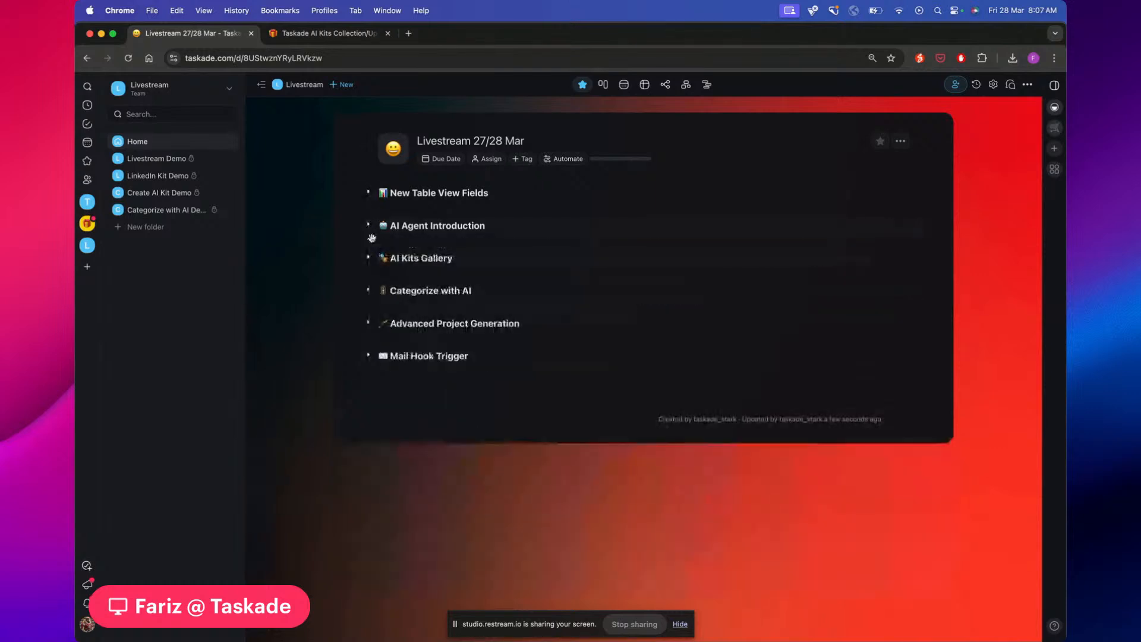
click(368, 257)
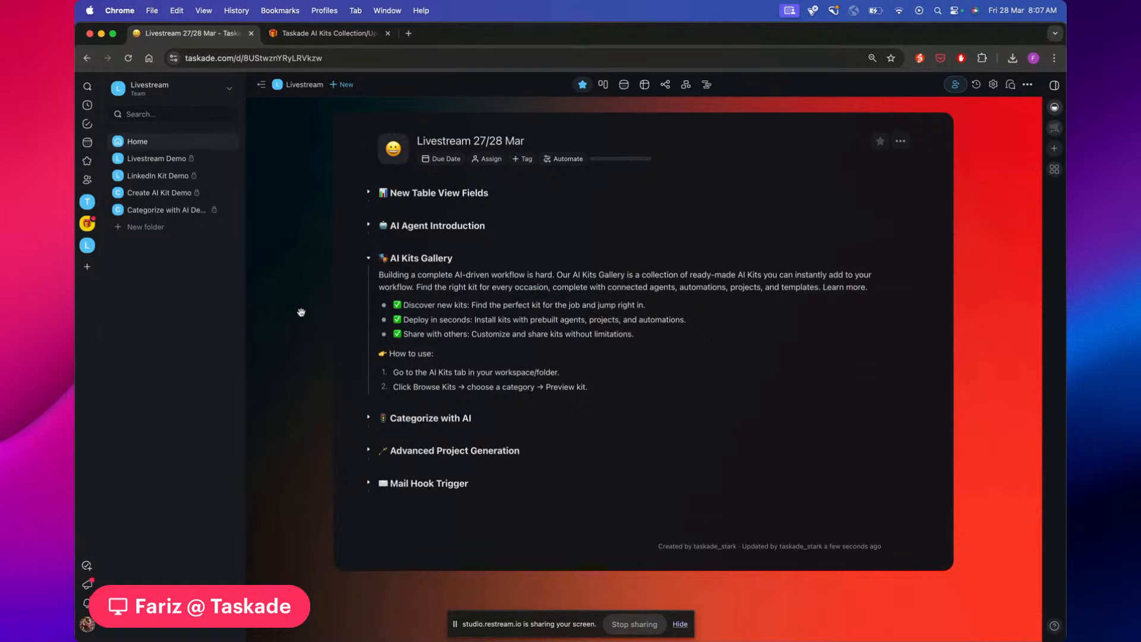
click(369, 258)
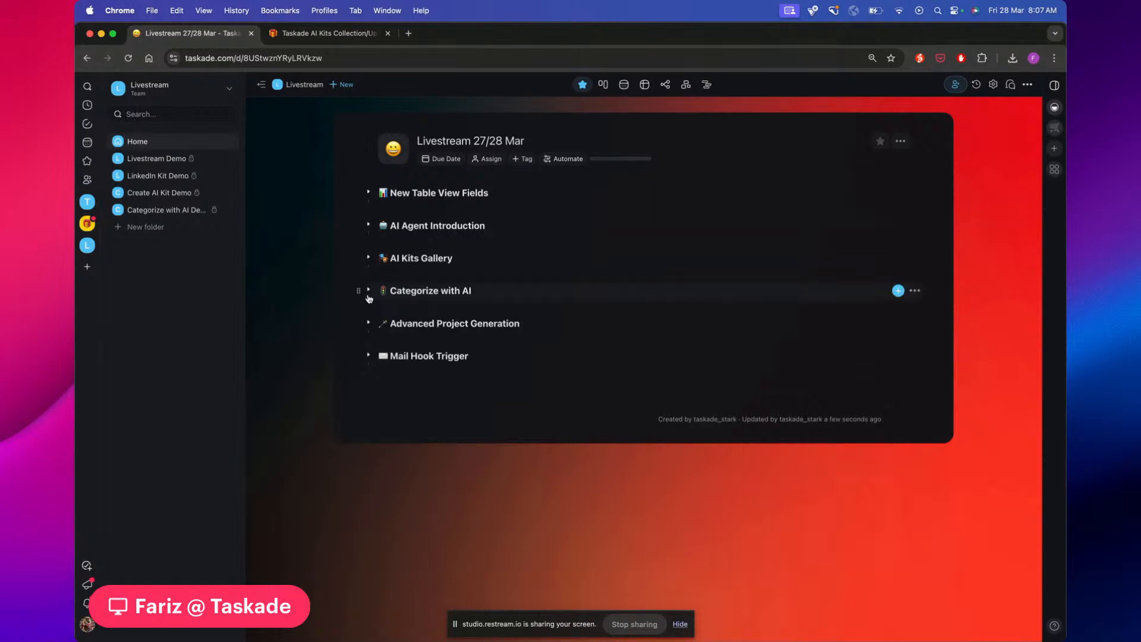
click(369, 291)
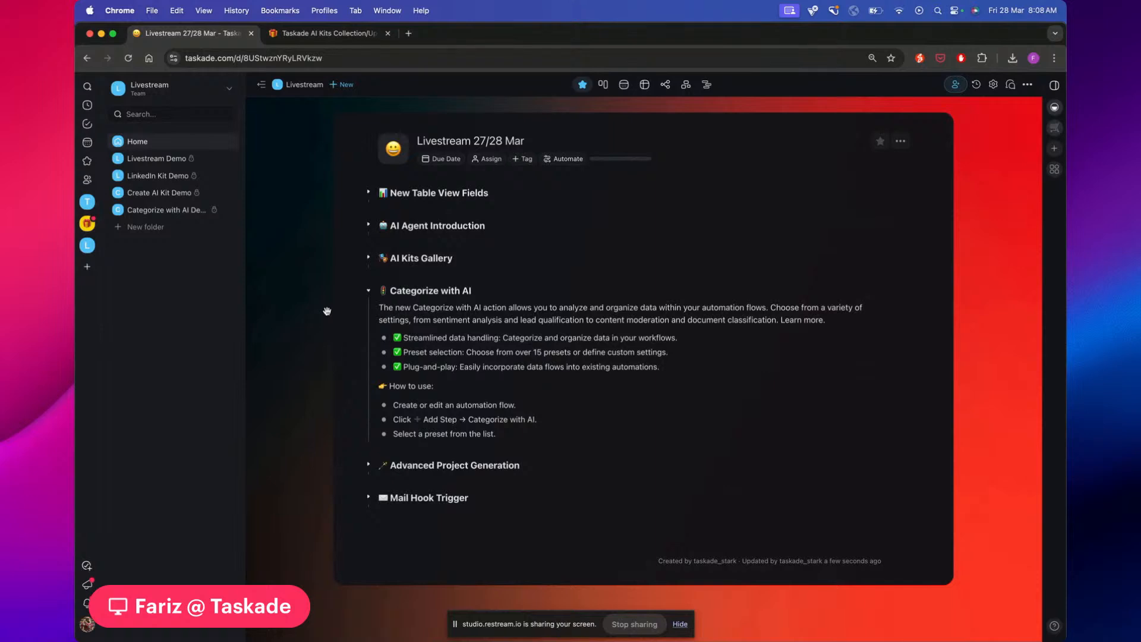
Fold Categorize with AI, expand Advanced Project Generation and select its two-line sample blog prompt
click(369, 292)
click(368, 323)
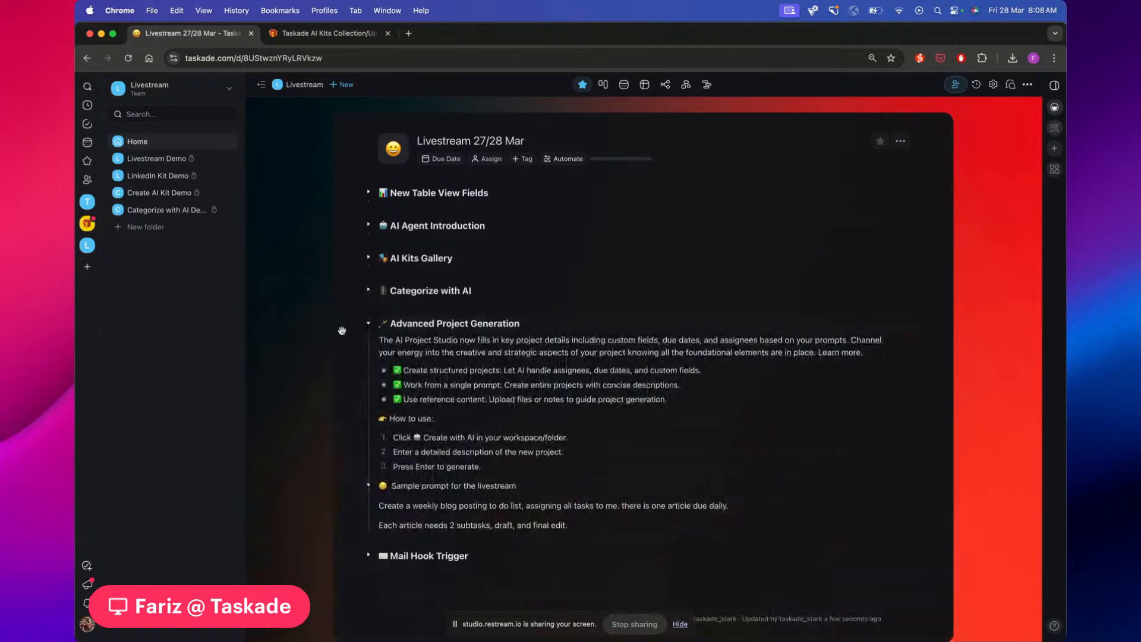
scroll(321, 338, down, 2)
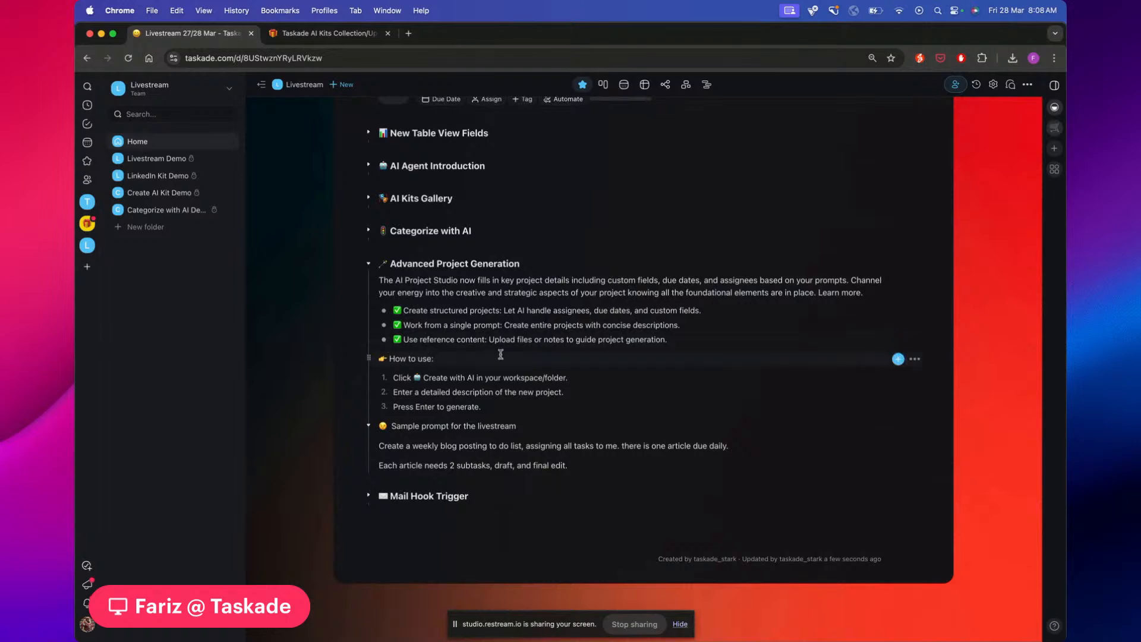
scroll(501, 354, down, 1)
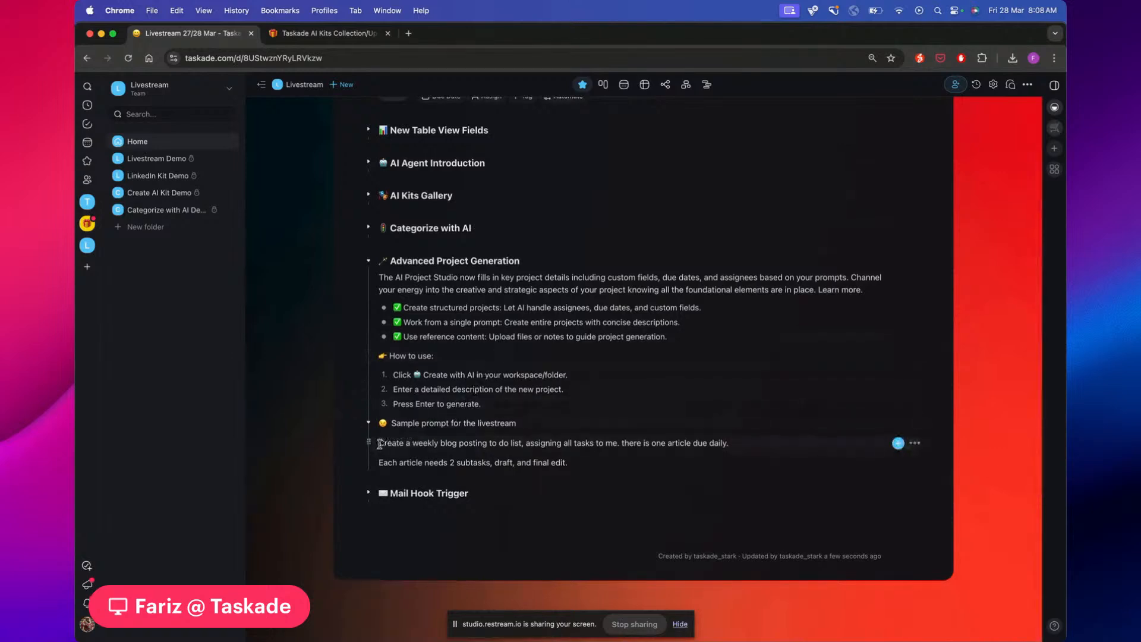
drag(380, 443, 594, 468)
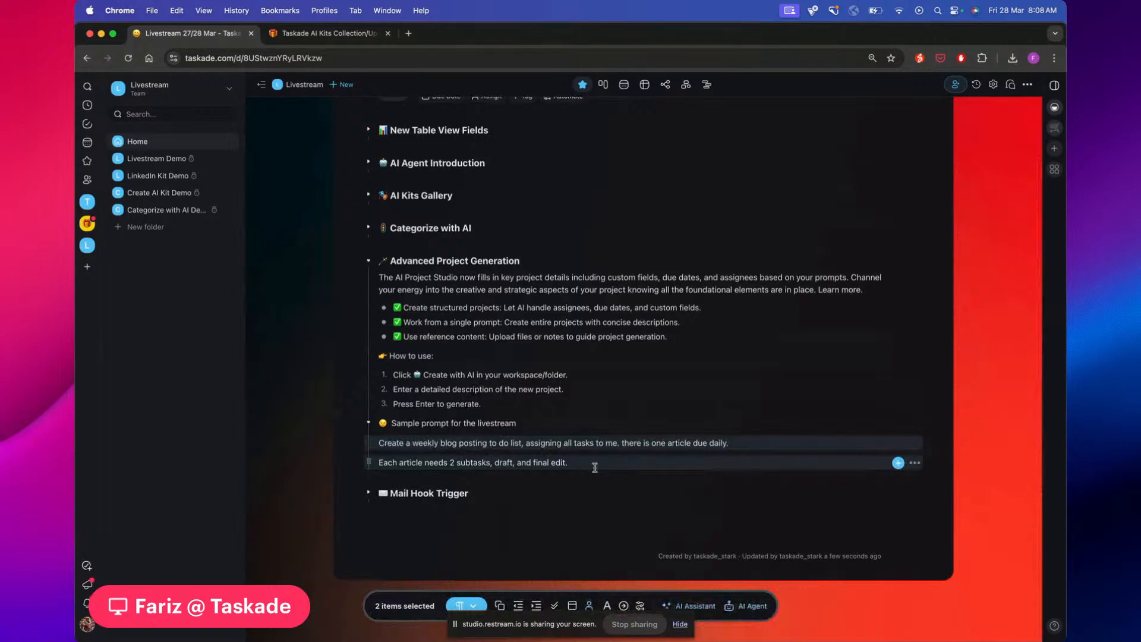
Look through Mail Hook Trigger, reselect the sample prompt, and fold Advanced Project Generation
click(367, 494)
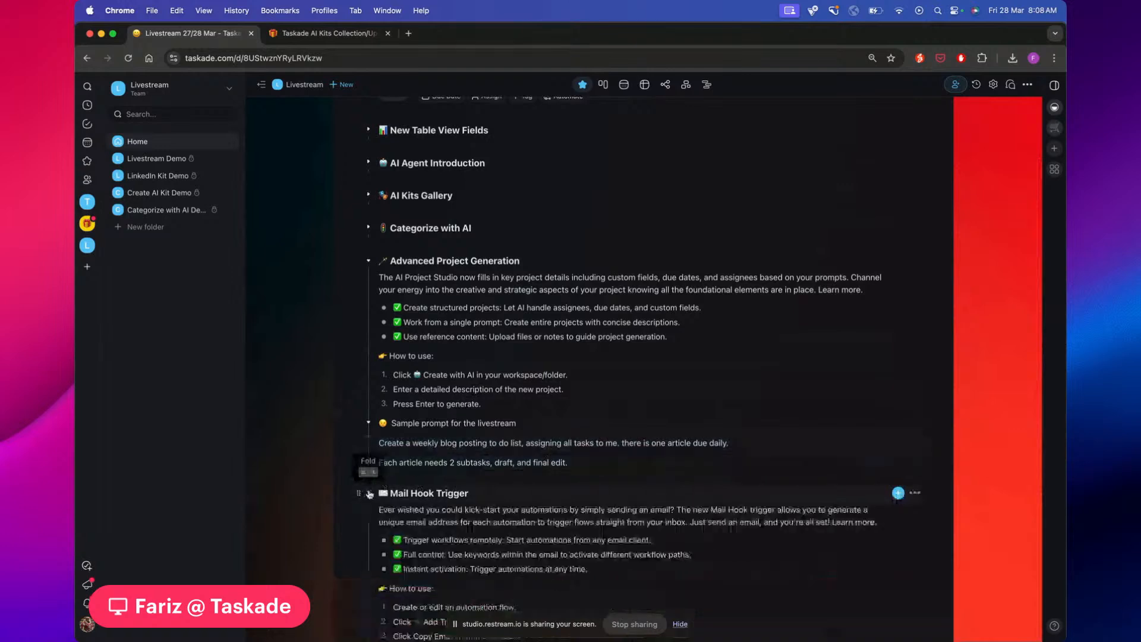
scroll(359, 438, down, 1)
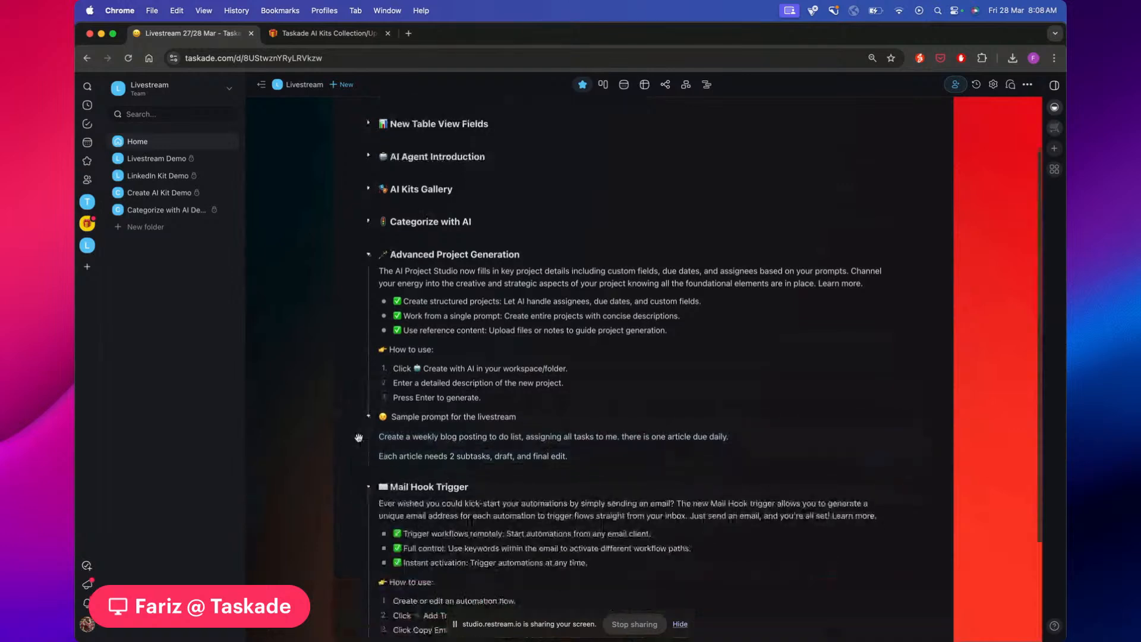
scroll(359, 438, down, 5)
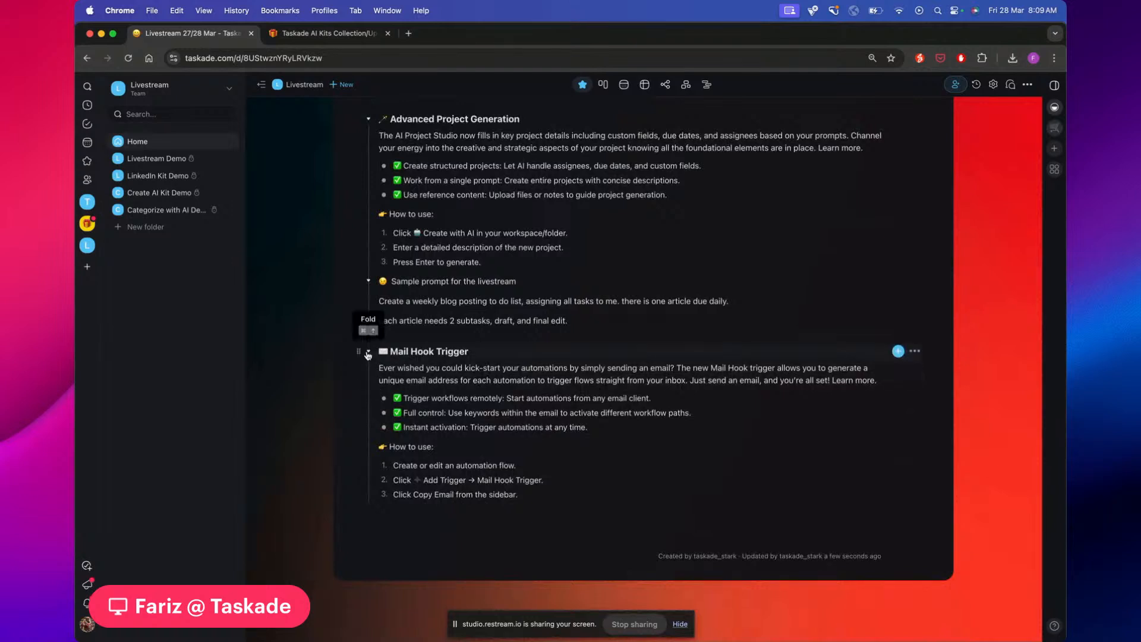
click(367, 352)
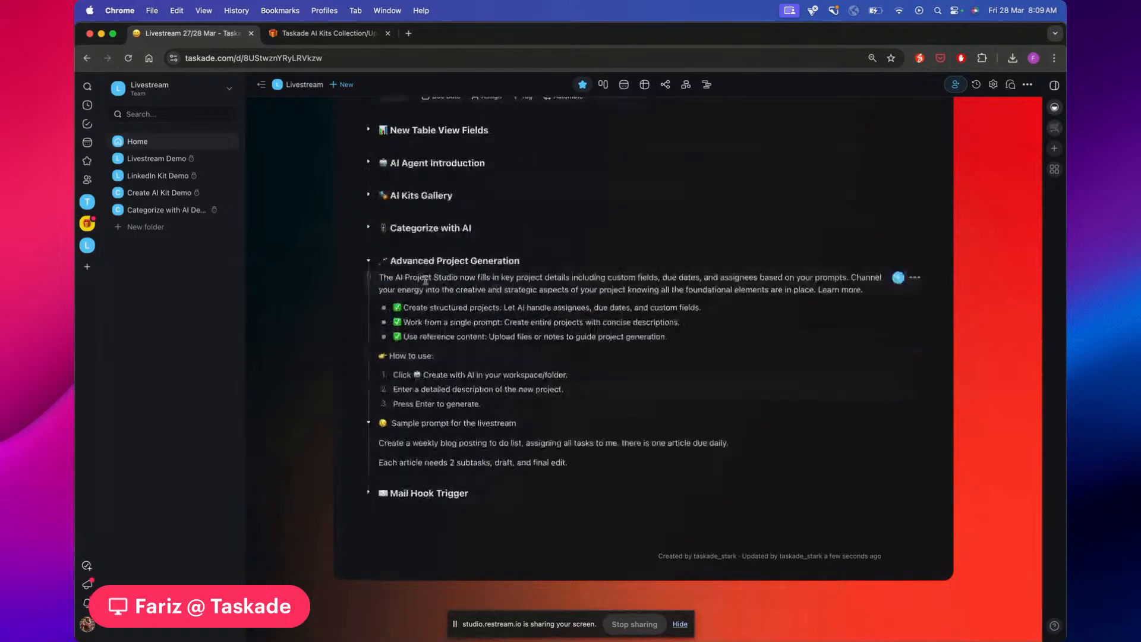
drag(379, 444, 581, 466)
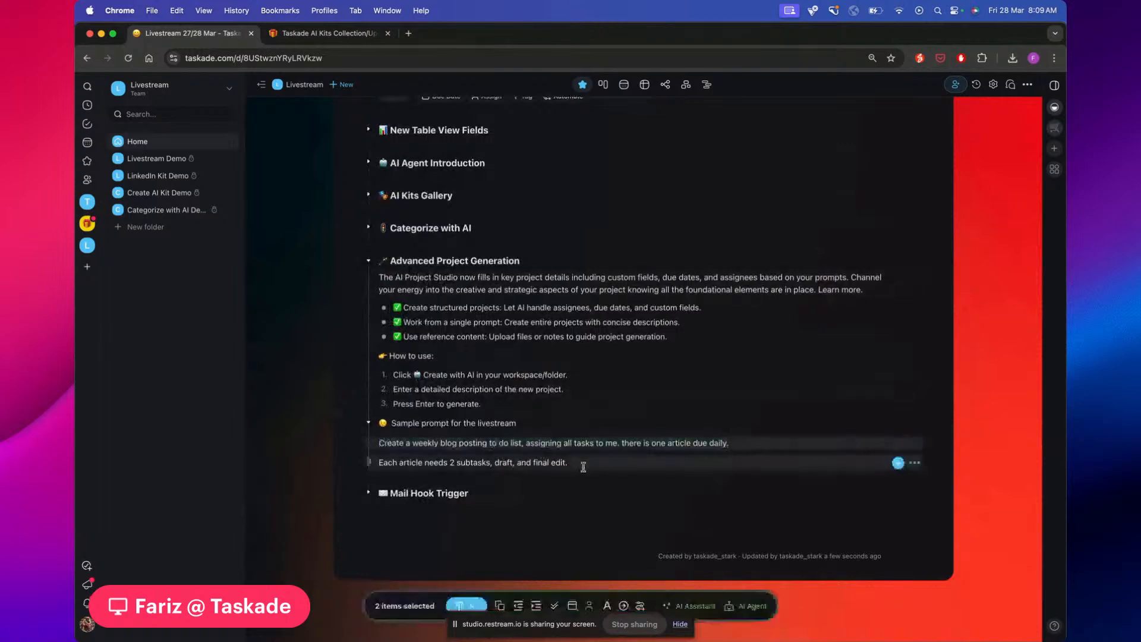
click(367, 261)
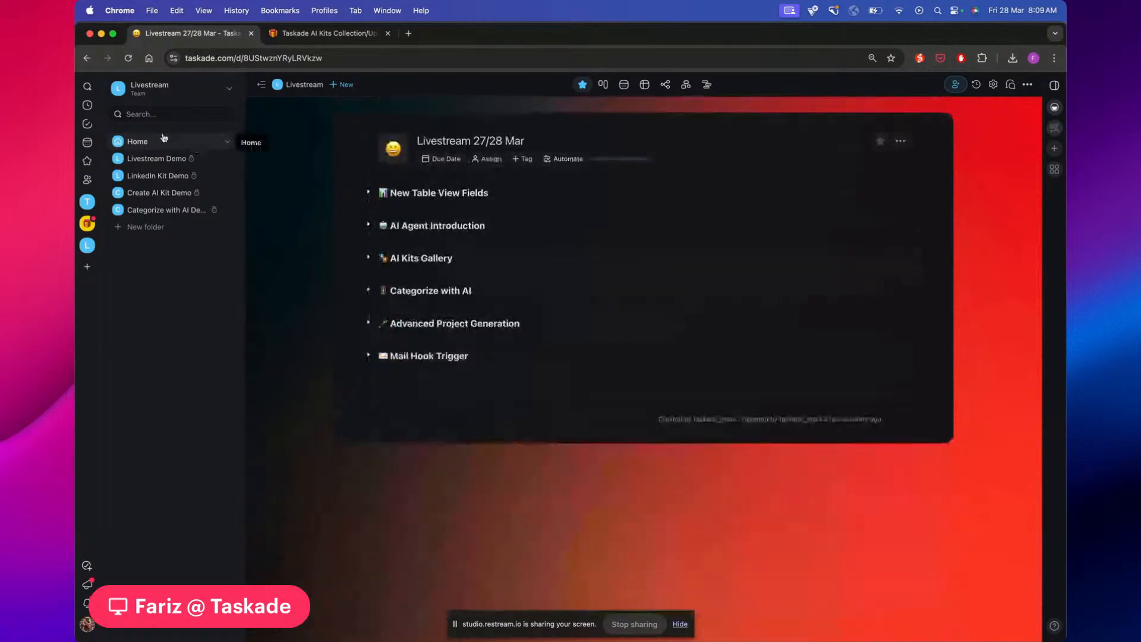
Go to the Livestream space home and open the Create with AI prompt box
click(153, 91)
click(154, 91)
click(88, 245)
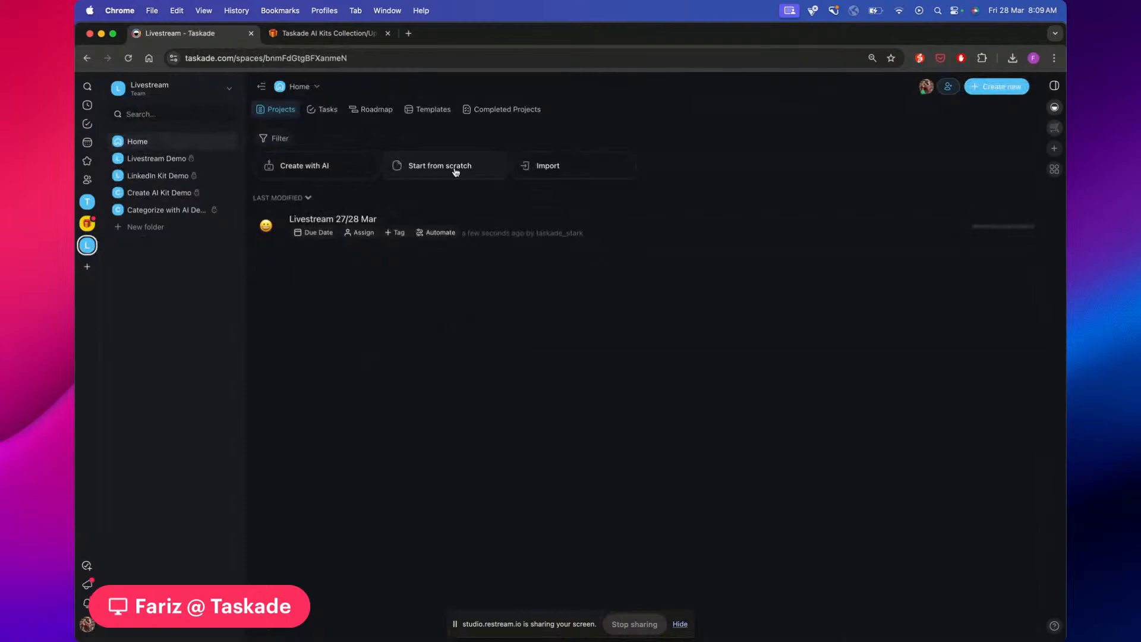
click(331, 165)
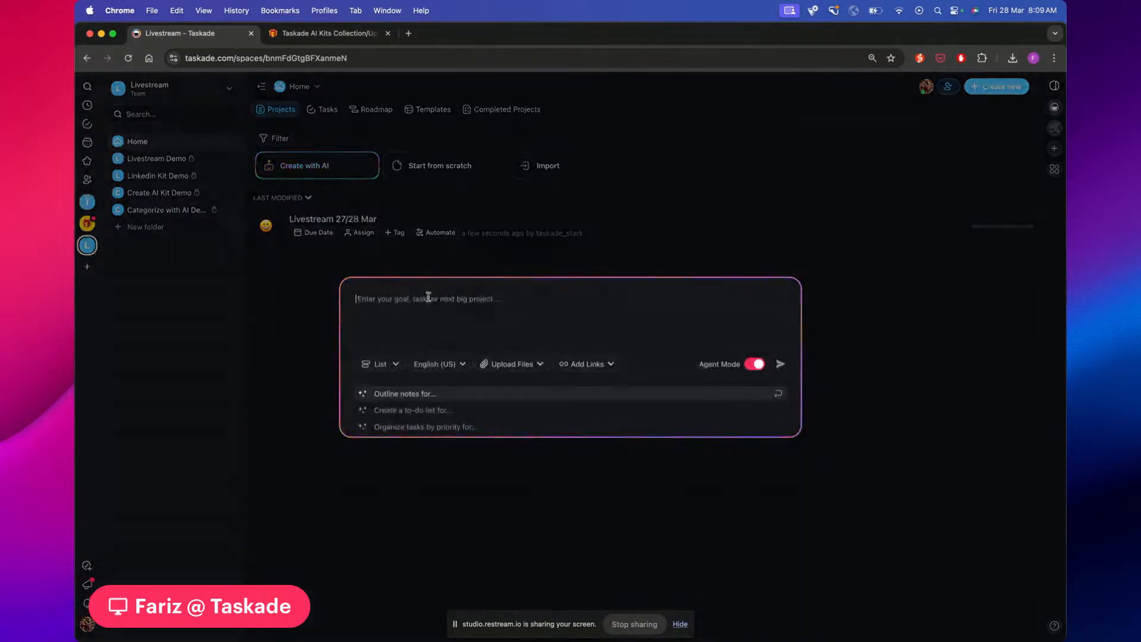
Generate a Table-view project from the pasted blog prompt with Agent Mode off, and create it
click(757, 366)
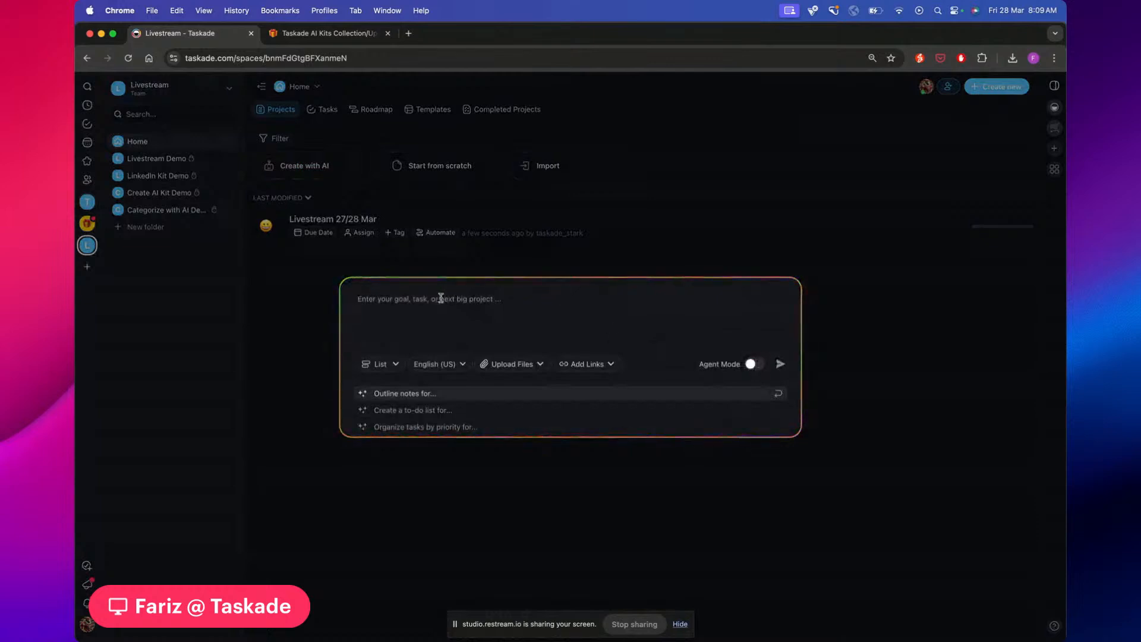
text(Create a weekly blog posting to do list, assigning all tasks to me. there is one article due daily. Each article needs 2 subtasks, draft, and final edit.)
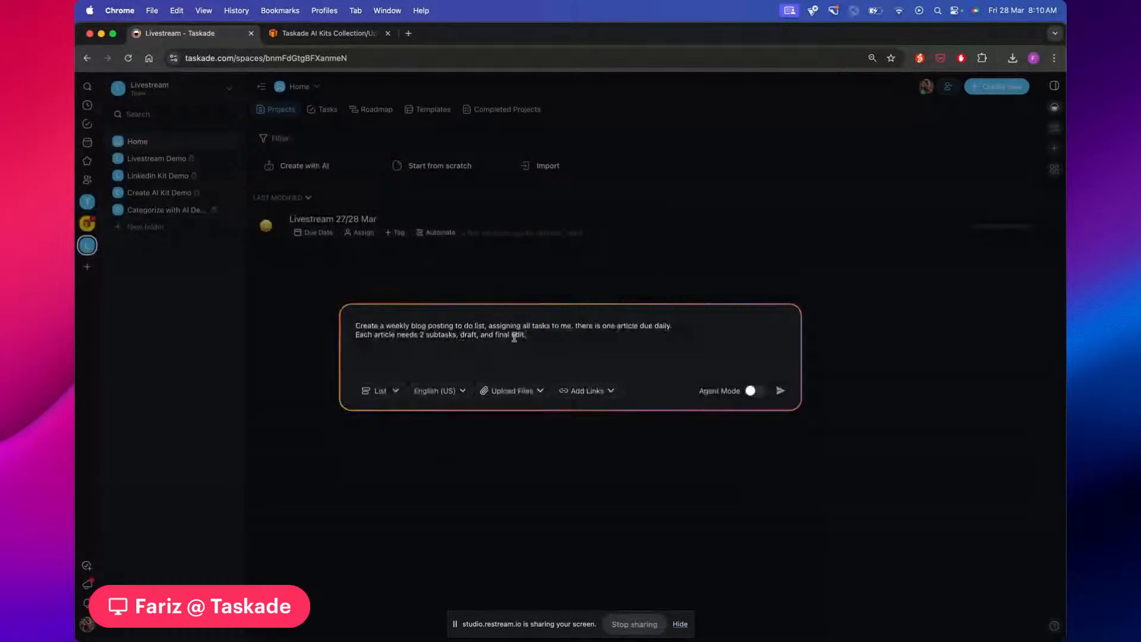
click(395, 390)
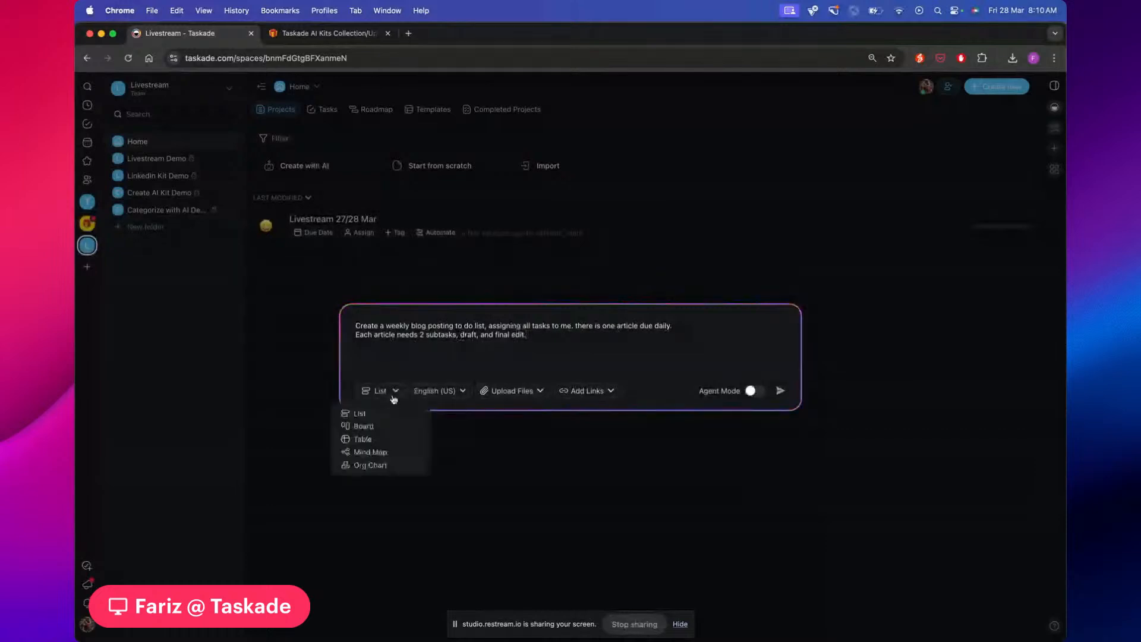
click(373, 439)
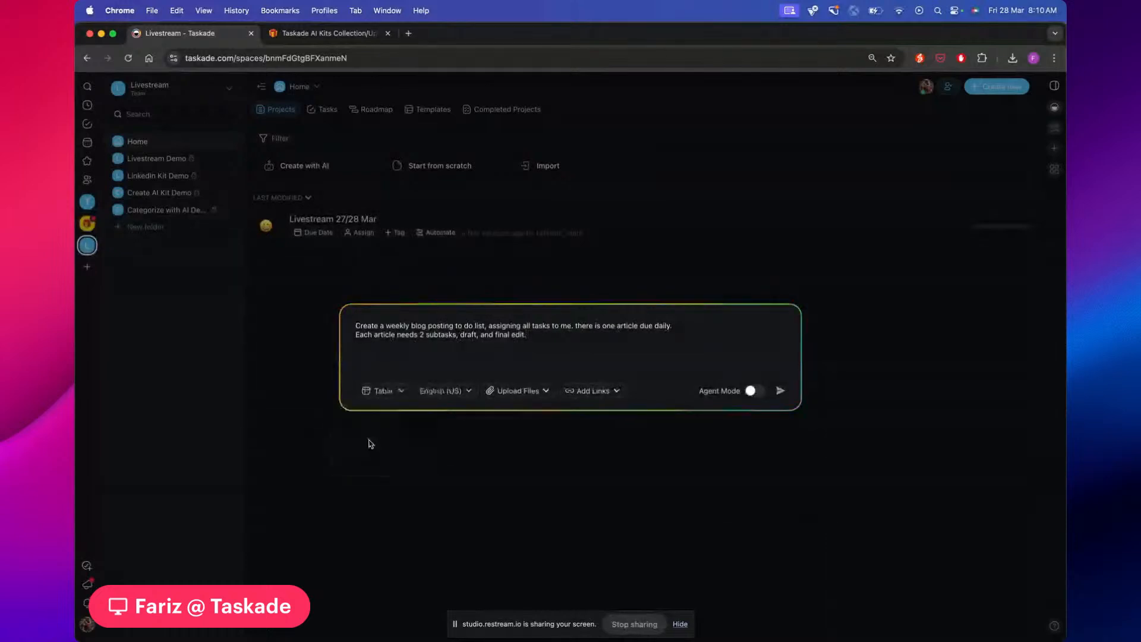
click(780, 391)
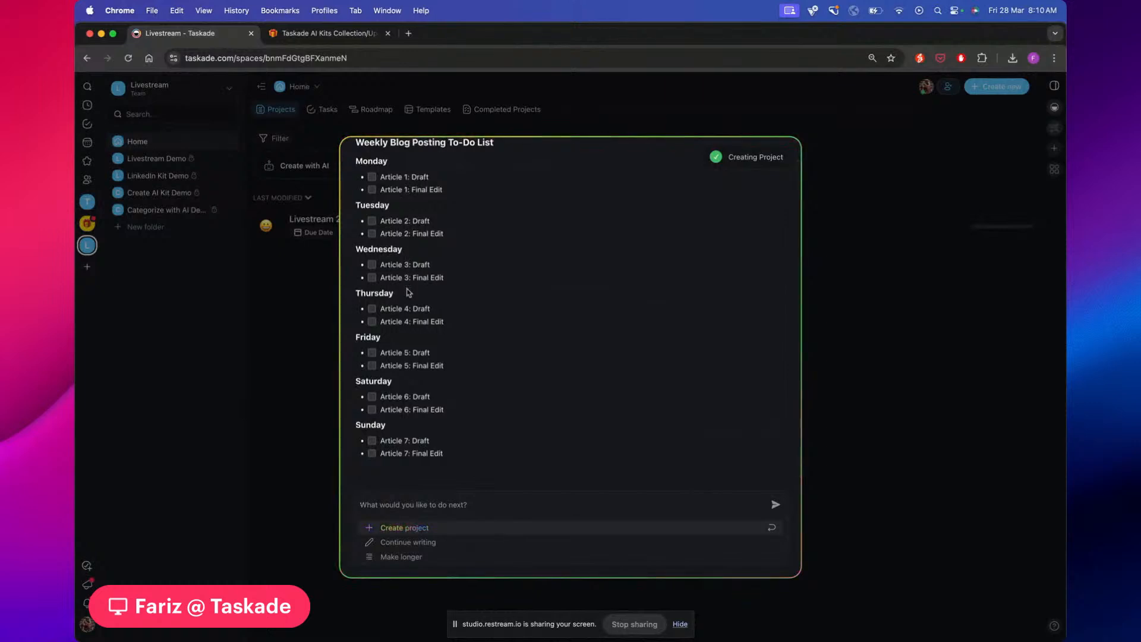
click(392, 532)
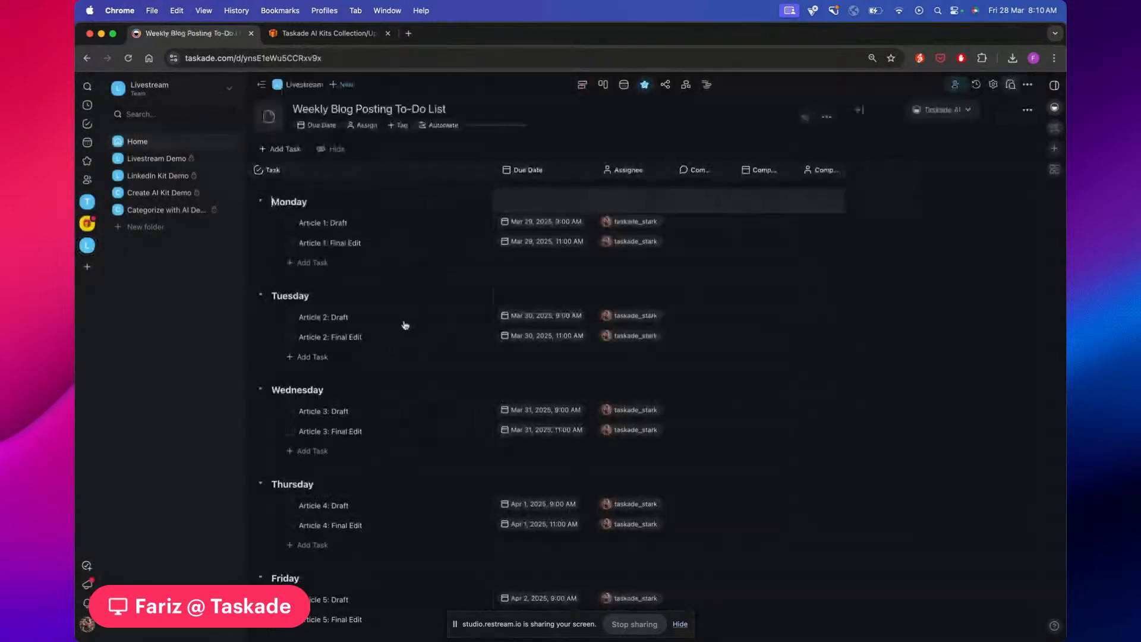
Collapse the AI chat panel and review the Weekly Blog Posting table's Draft and Final Edit due times
click(859, 110)
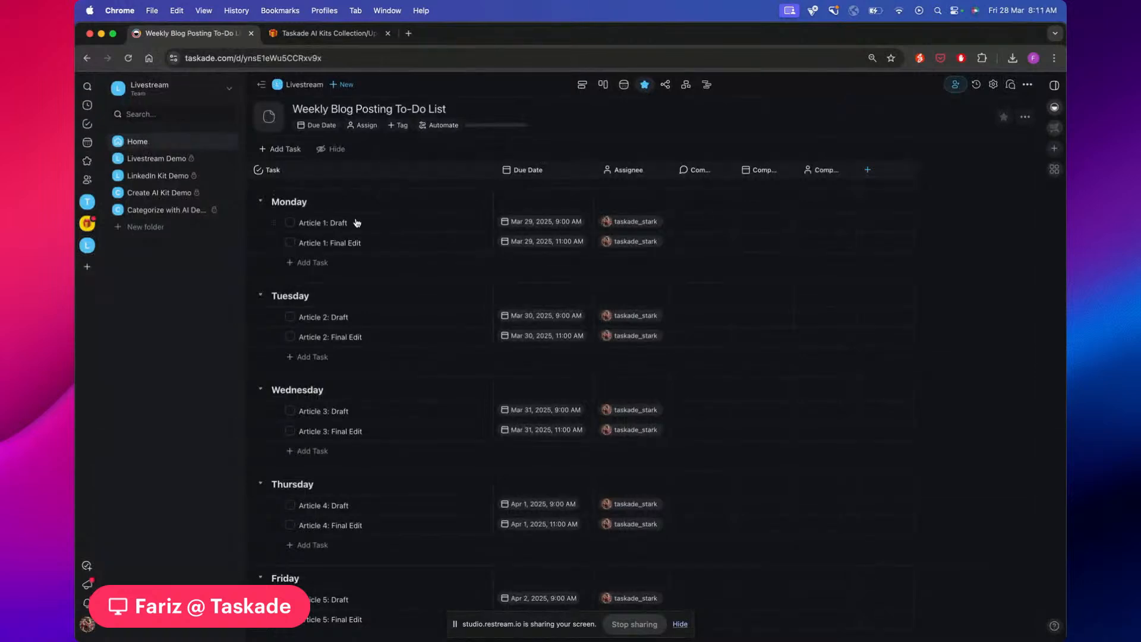
scroll(354, 211, down, 1)
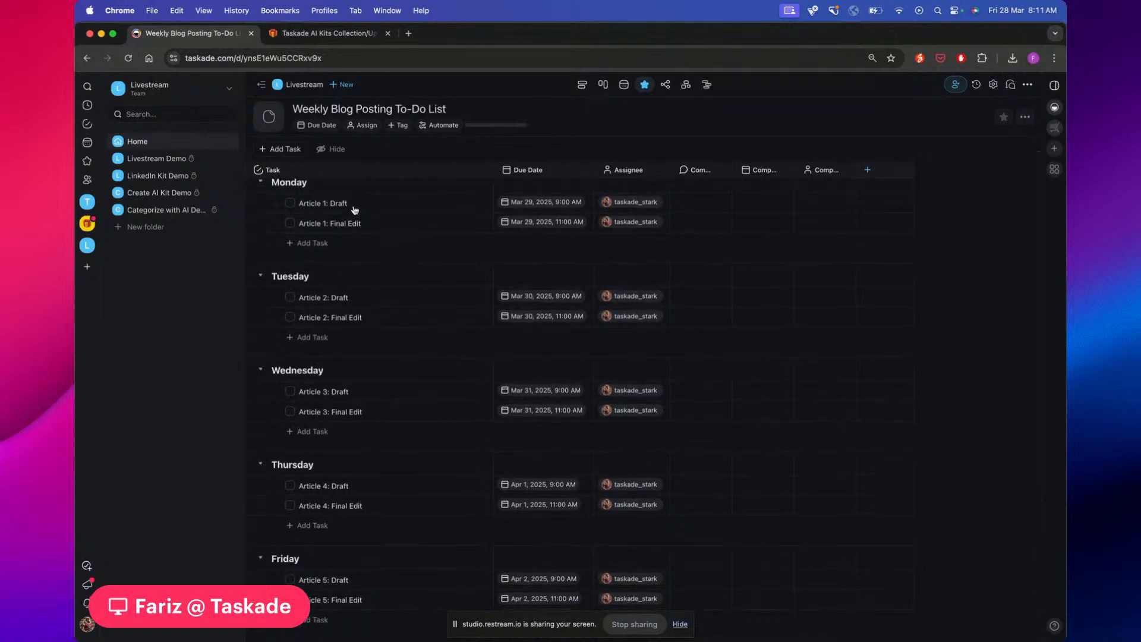
scroll(355, 220, up, 1)
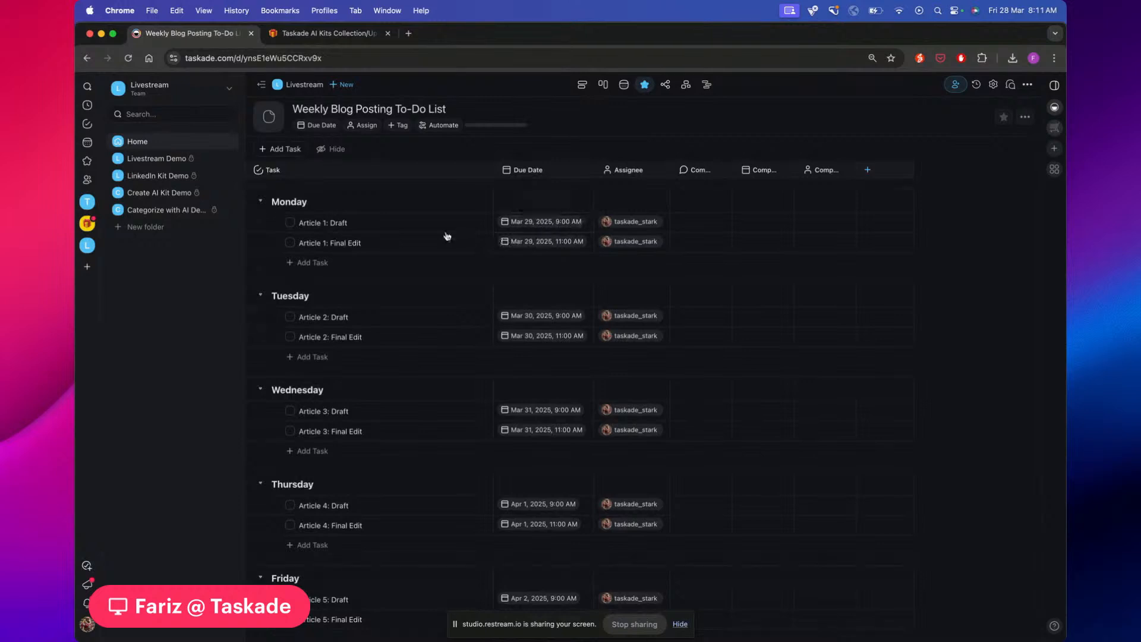
scroll(447, 236, down, 1)
scroll(448, 237, down, 8)
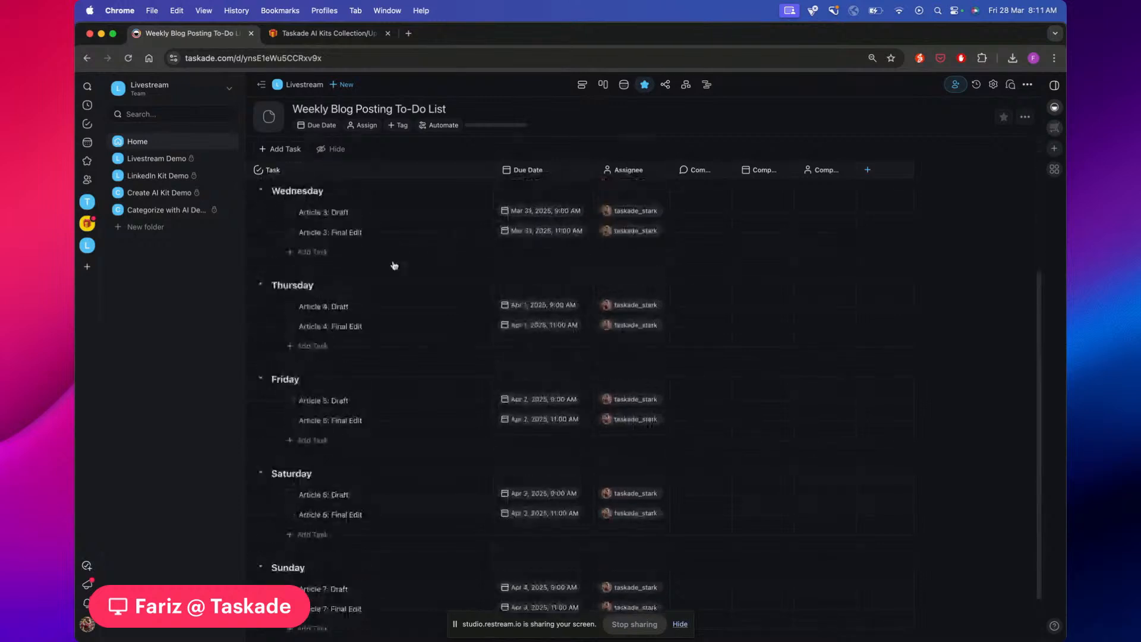
scroll(487, 308, up, 10)
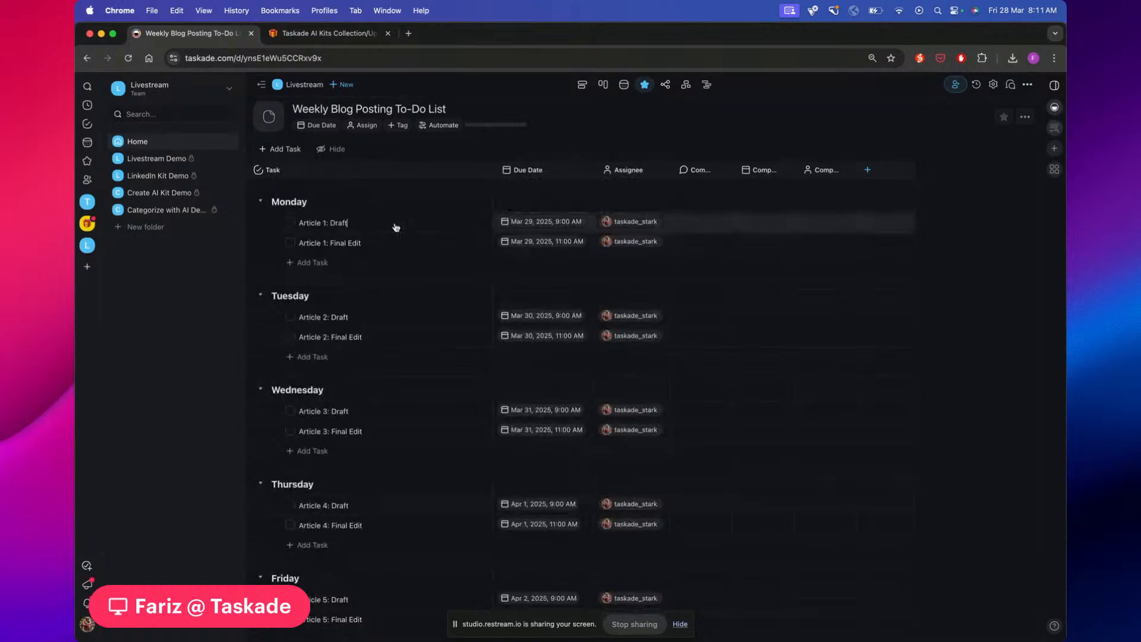
drag(395, 226, 385, 242)
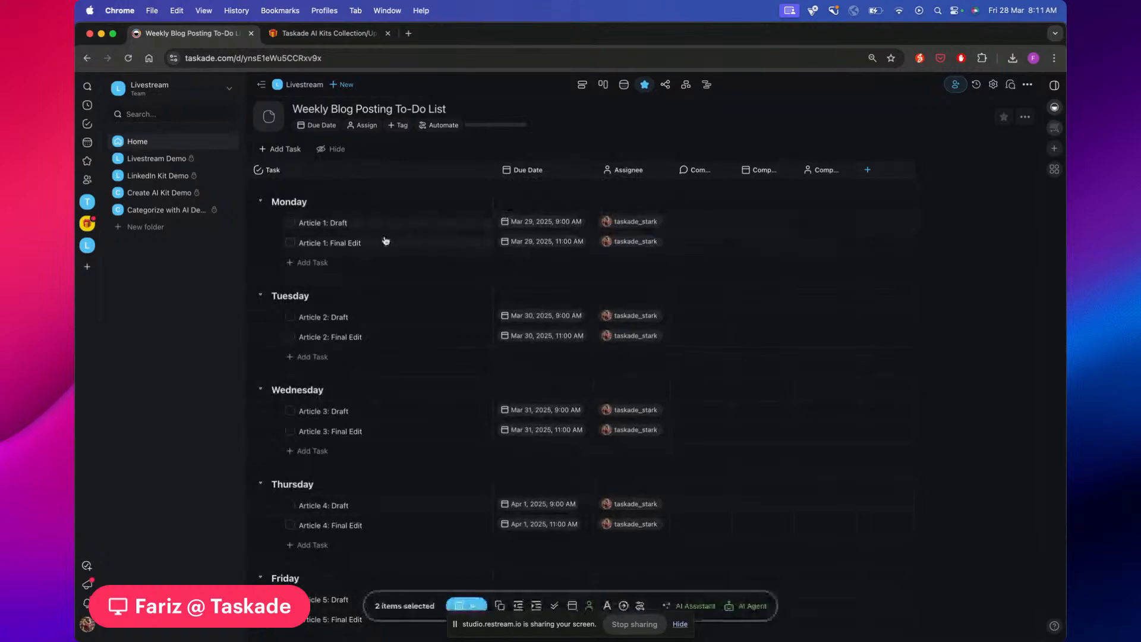
click(578, 127)
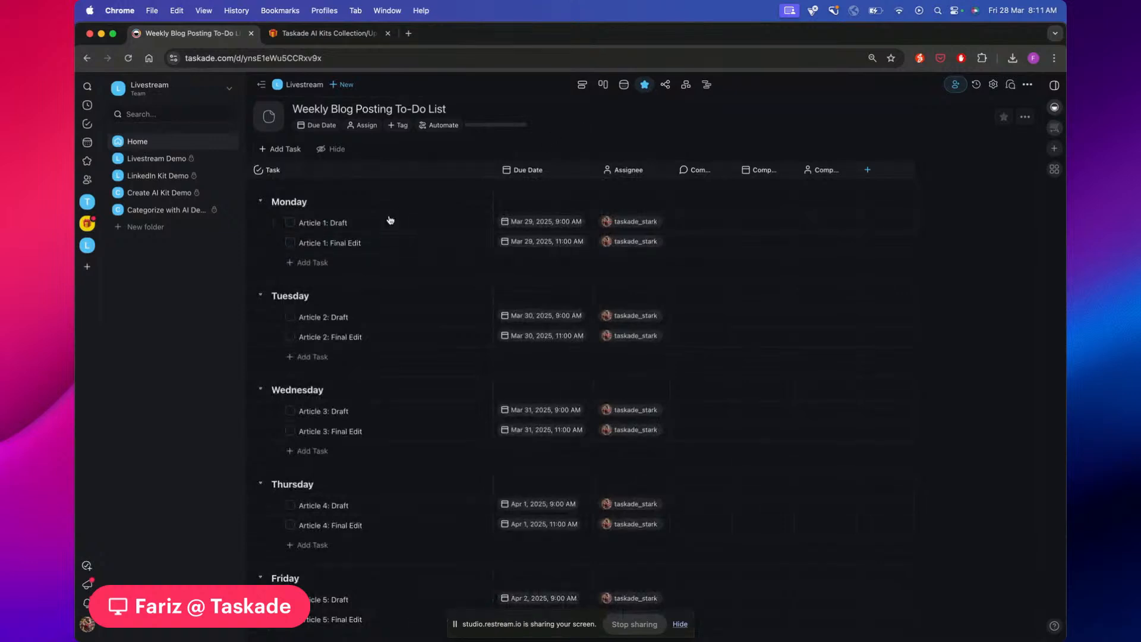
scroll(390, 221, down, 1)
scroll(390, 221, down, 5)
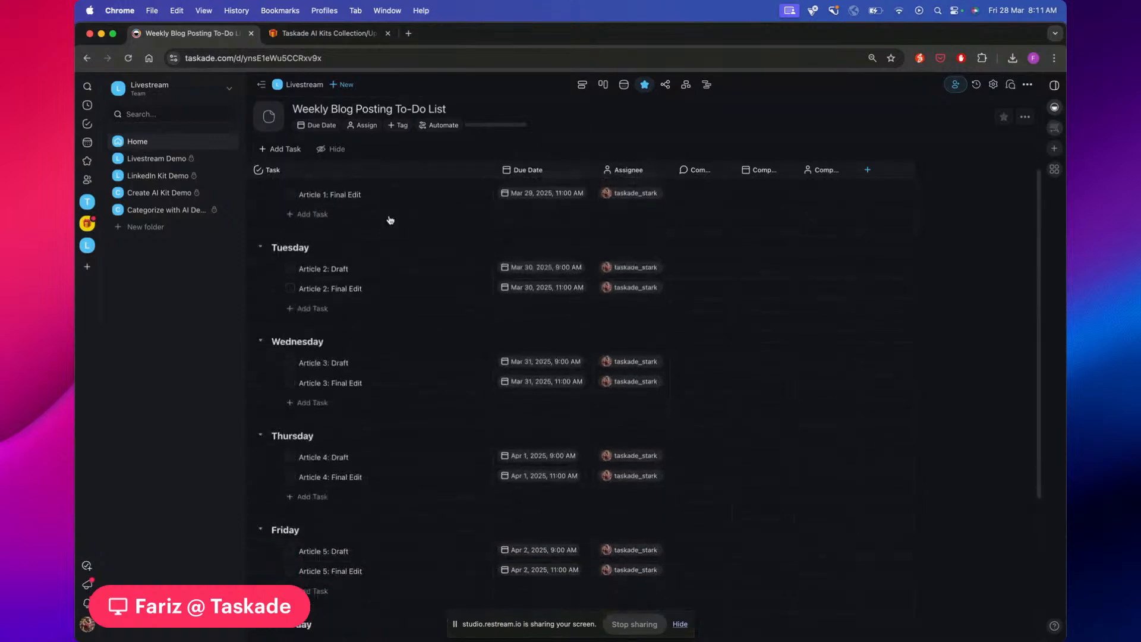
scroll(389, 220, up, 5)
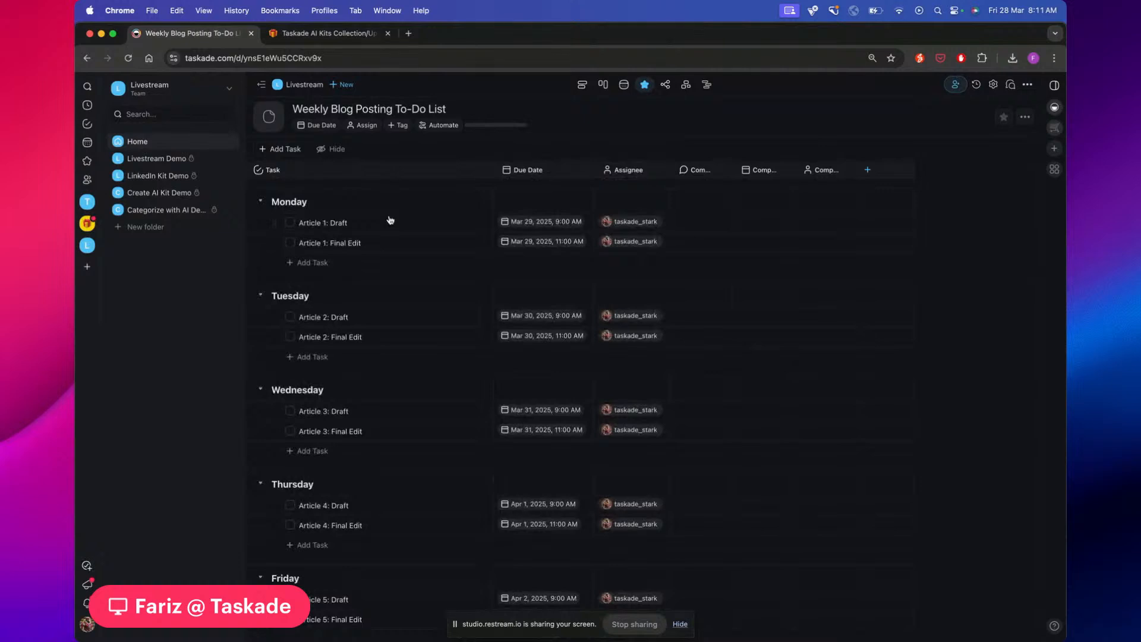
Expand Home, open the Livestream 27/28 Mar notes and unfold New Table View Fields
click(226, 143)
click(168, 180)
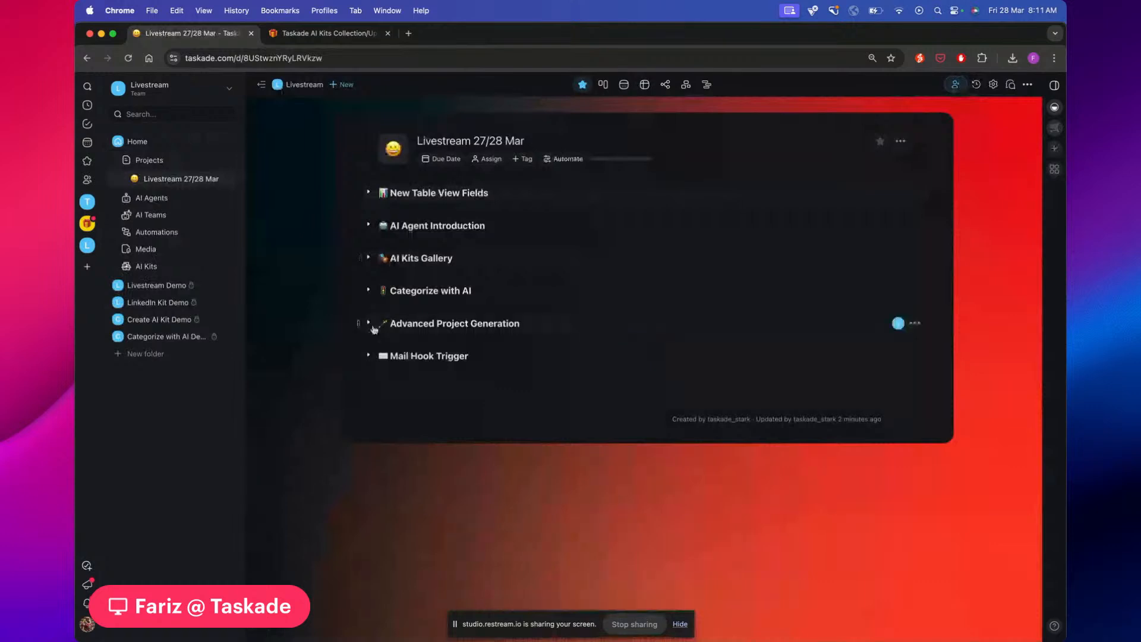
click(369, 323)
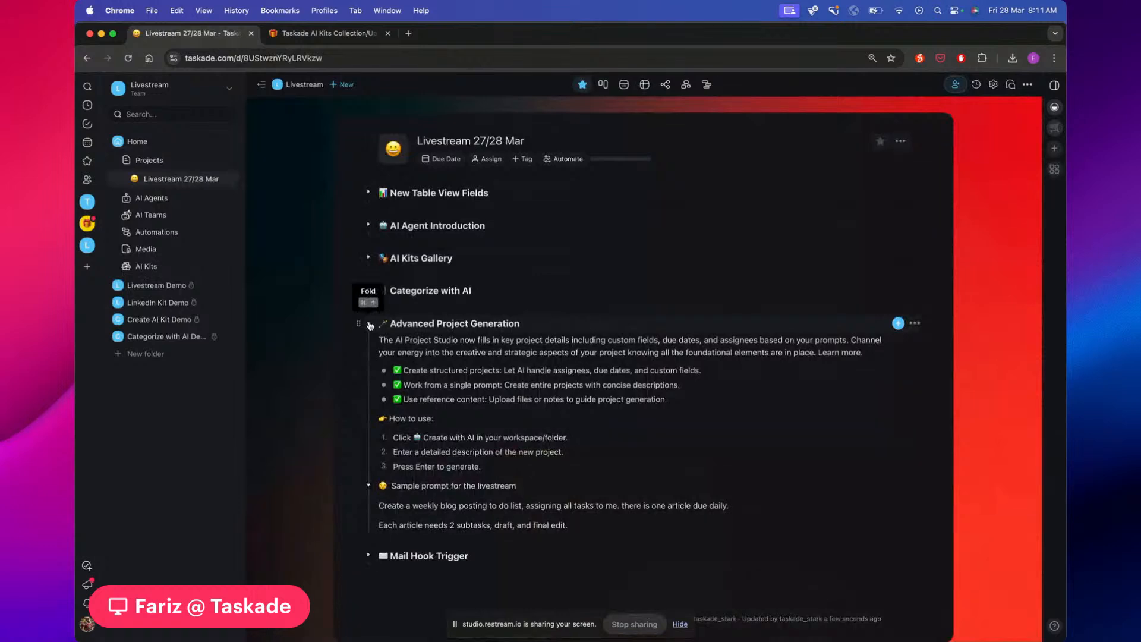
click(369, 324)
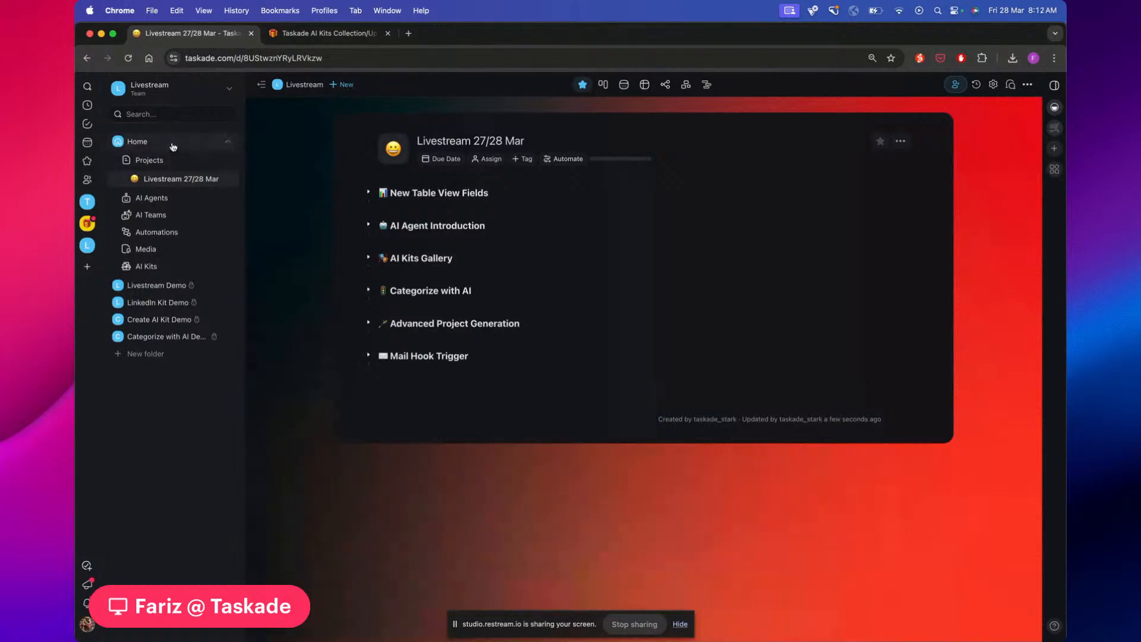
click(157, 161)
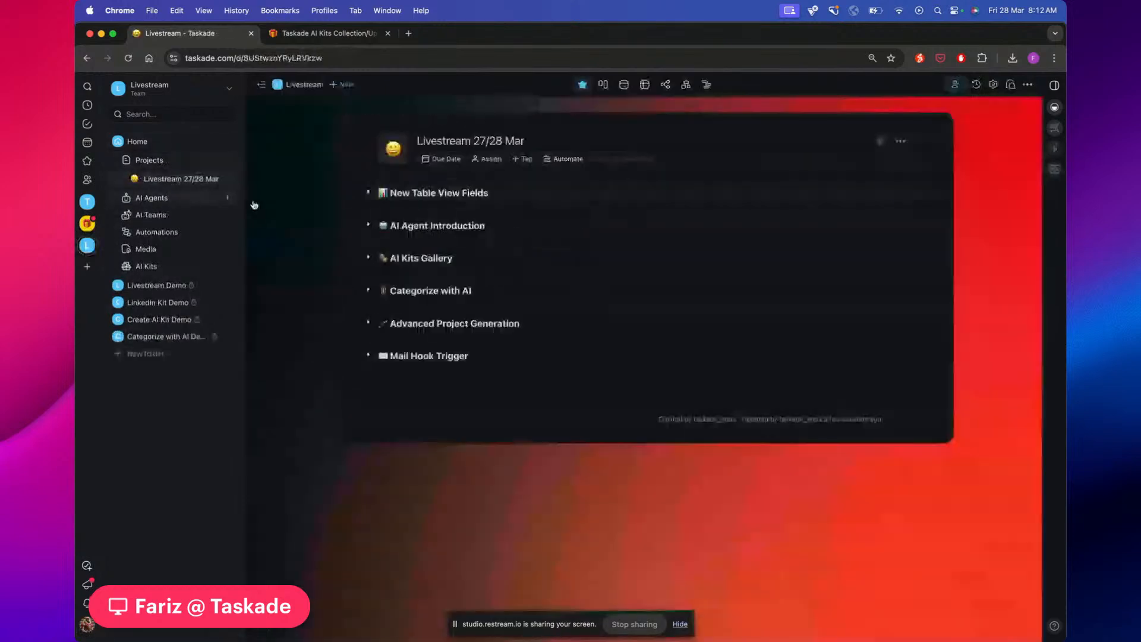
click(368, 193)
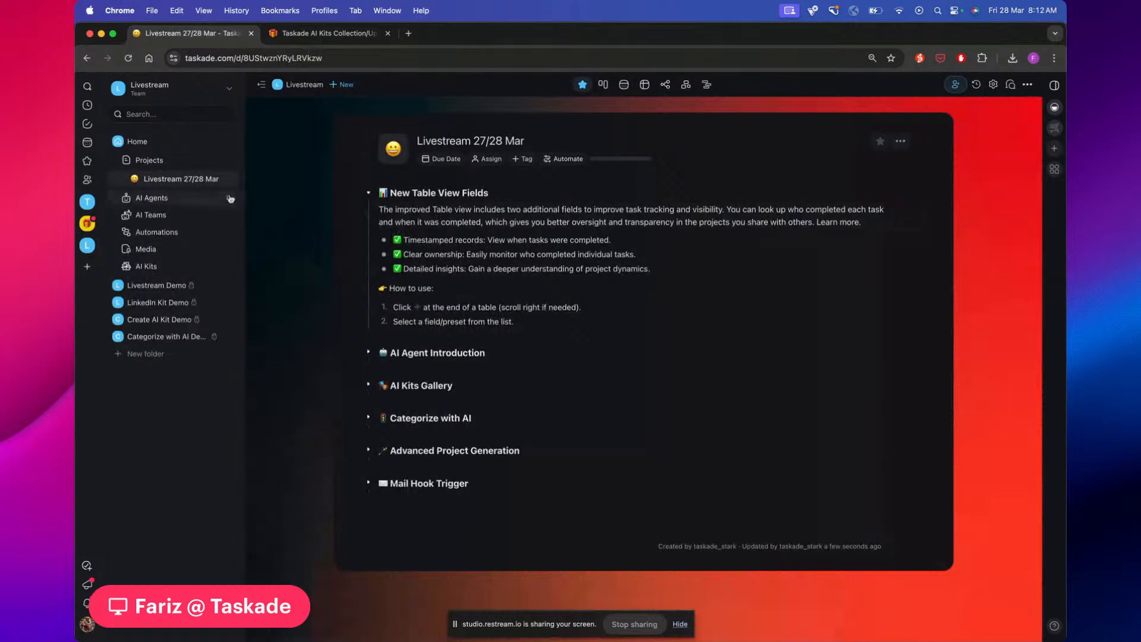
In the Weekly Blog Posting To-Do List, complete Article 1: Draft and hide the Comments column
click(162, 161)
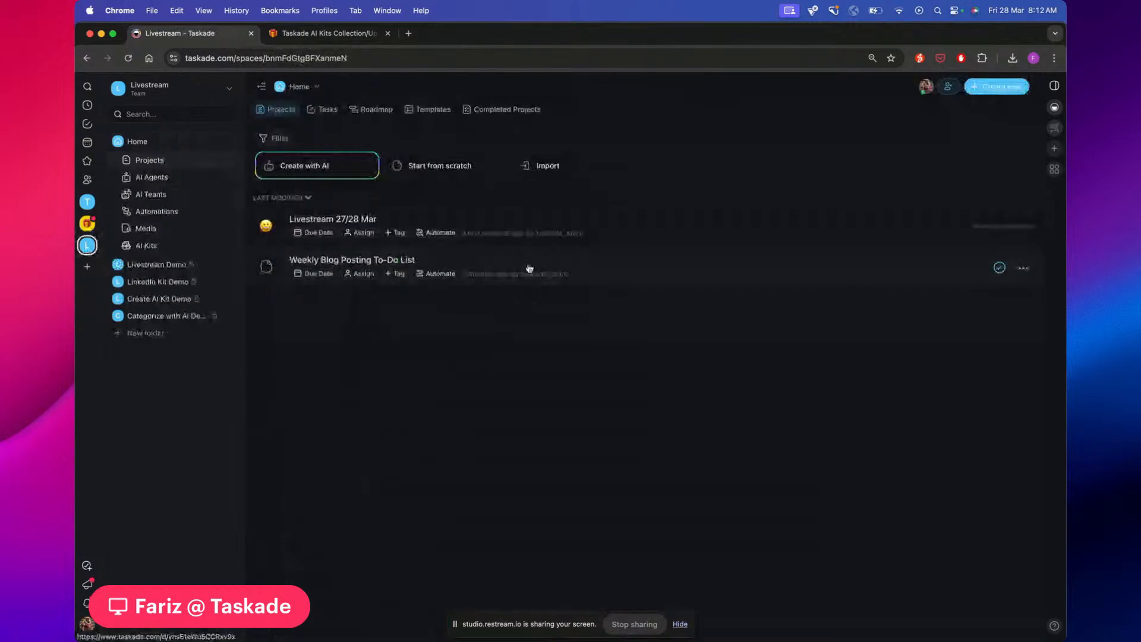
click(509, 275)
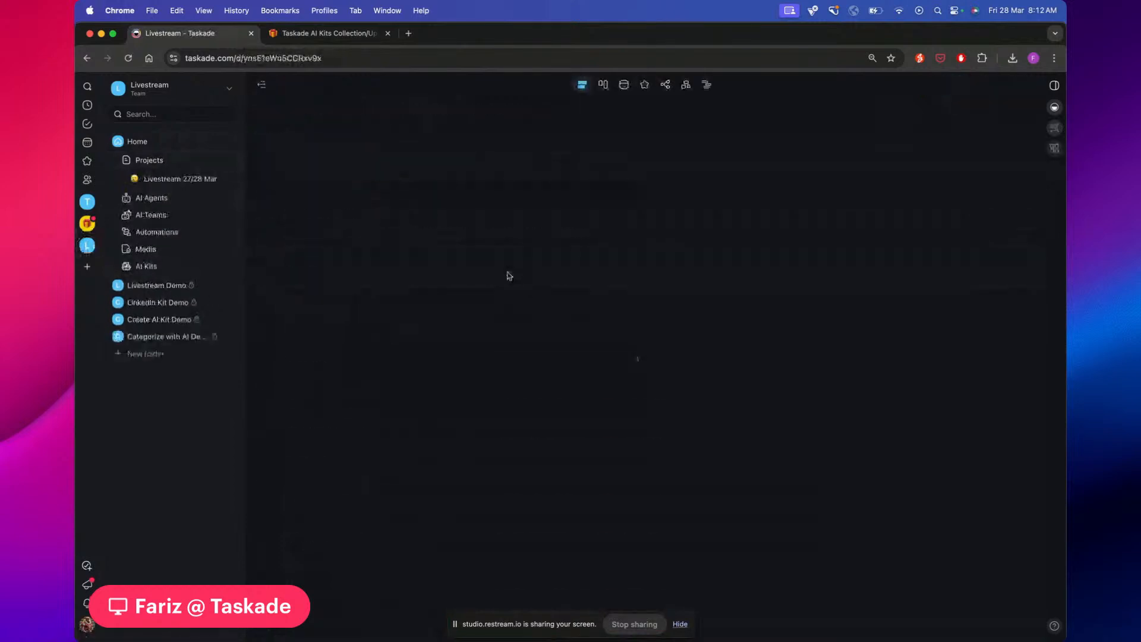
click(376, 227)
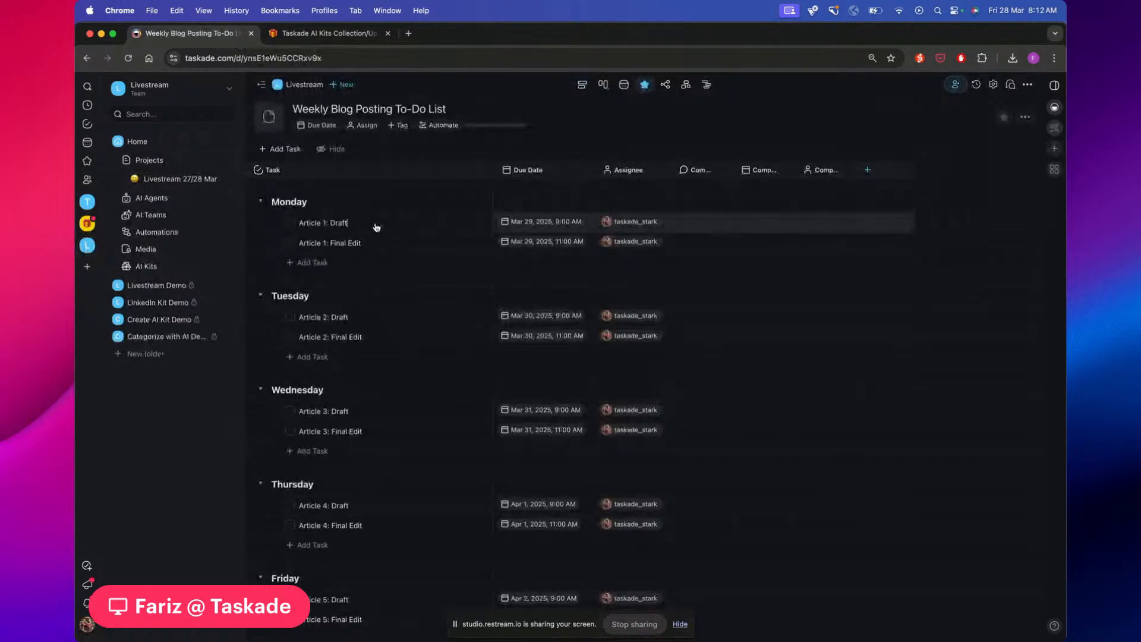
key(super+Return)
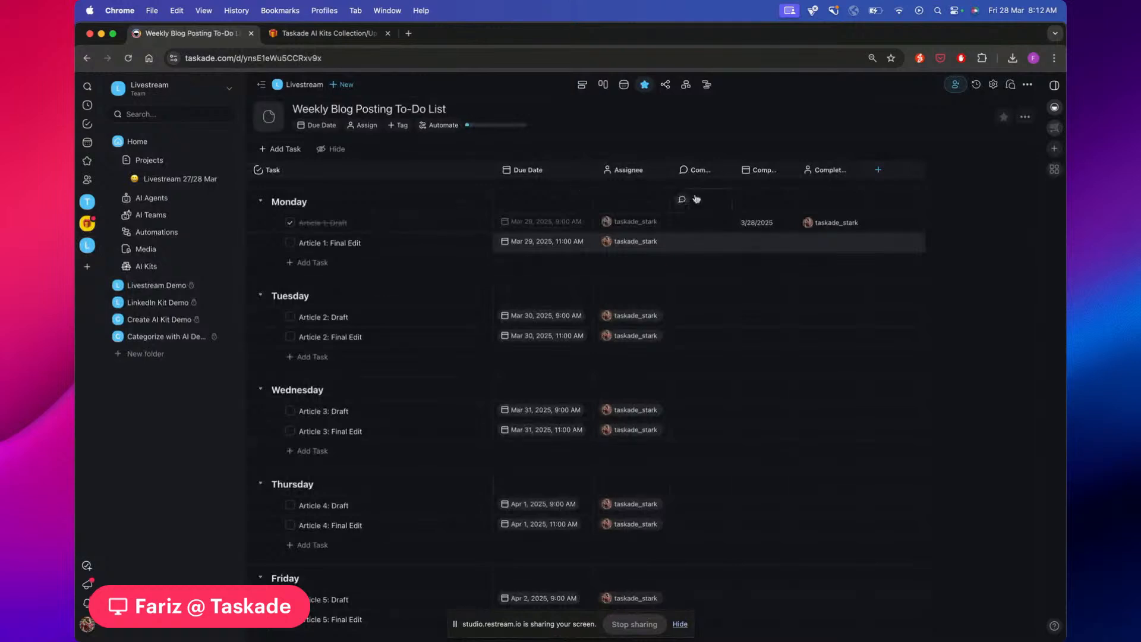
click(723, 171)
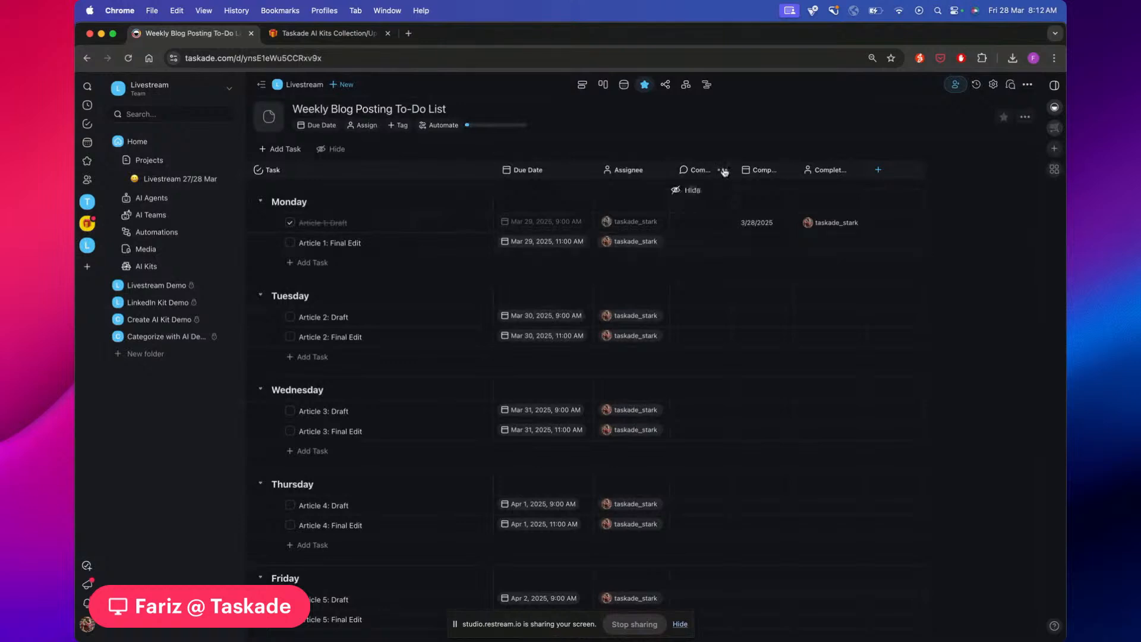
click(698, 190)
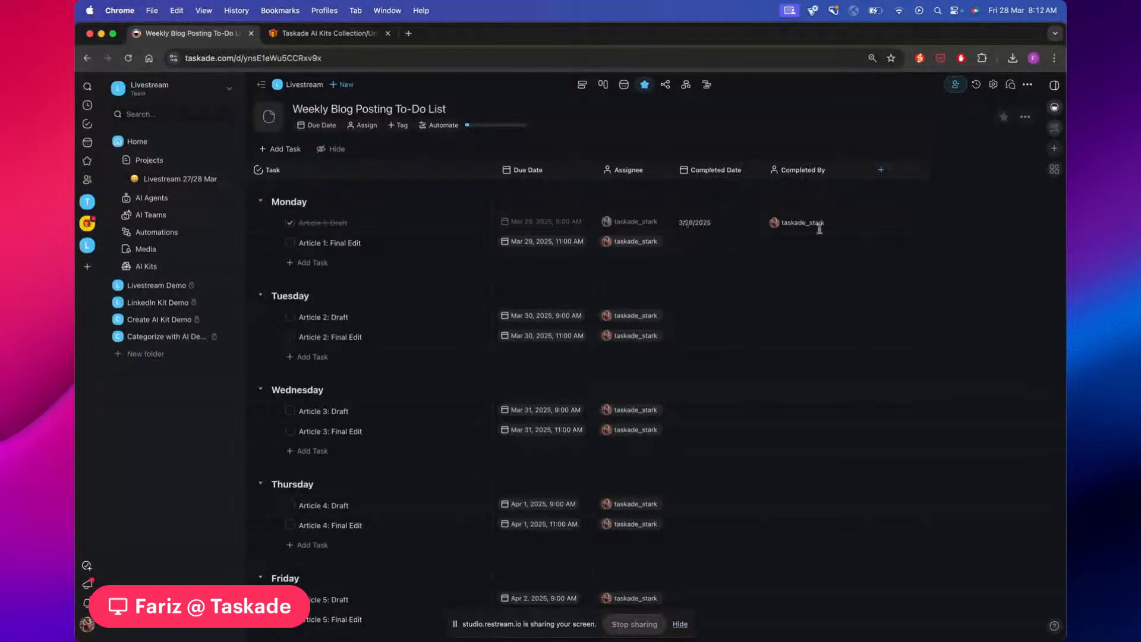
Complete Article 1: Final Edit and both Article 2 tasks, then return to the Livestream notes
click(373, 246)
key(super+Return)
drag(362, 322, 361, 341)
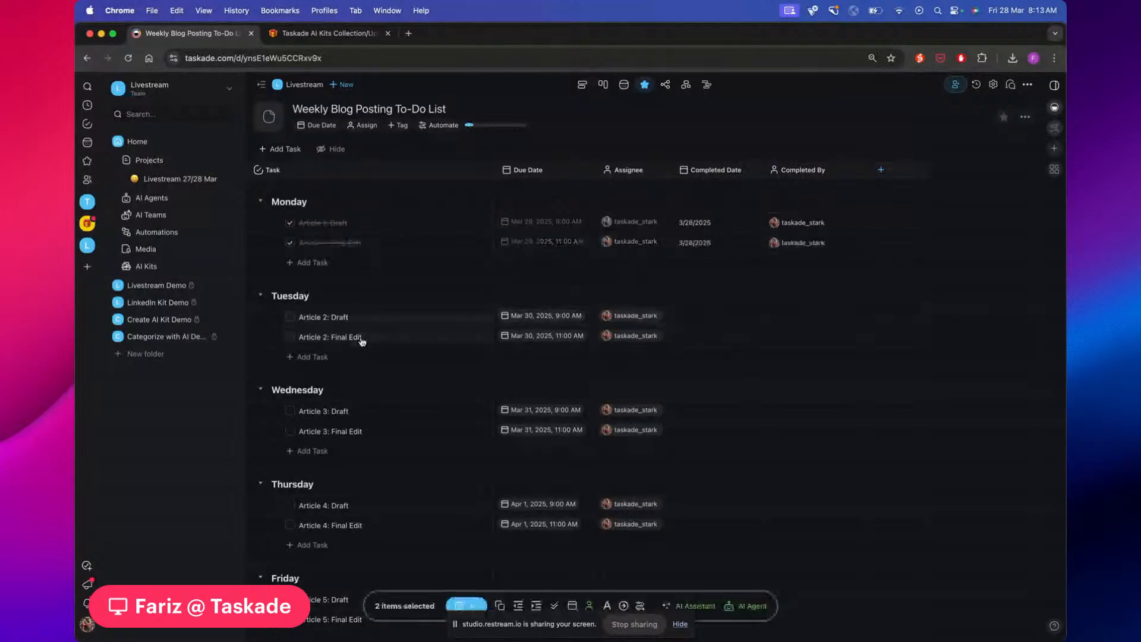
key(super+Return)
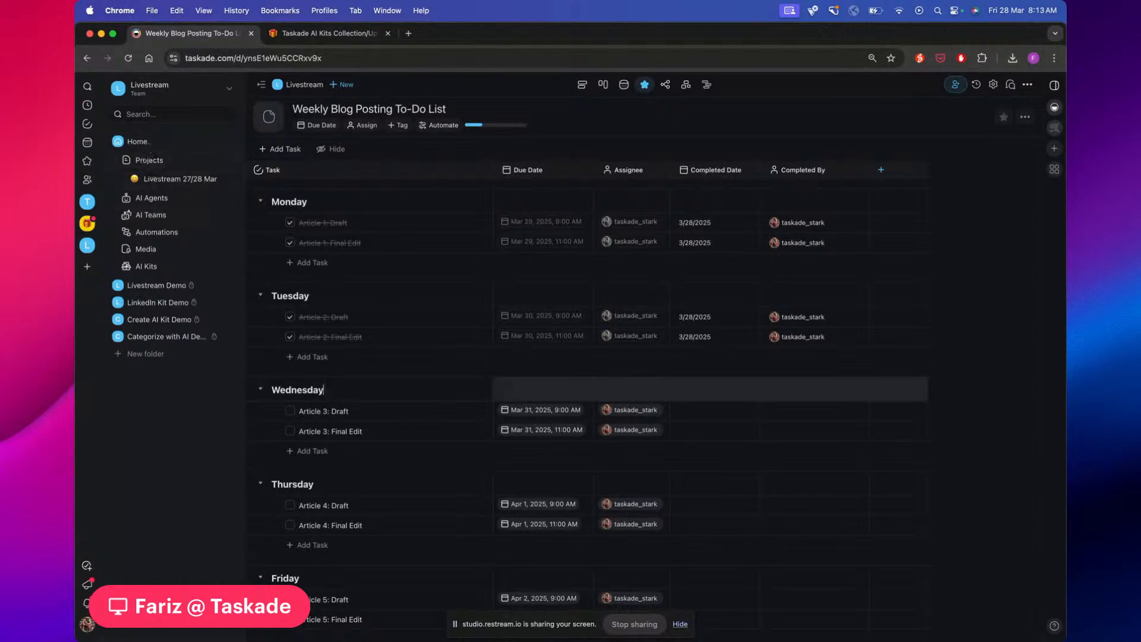
click(161, 179)
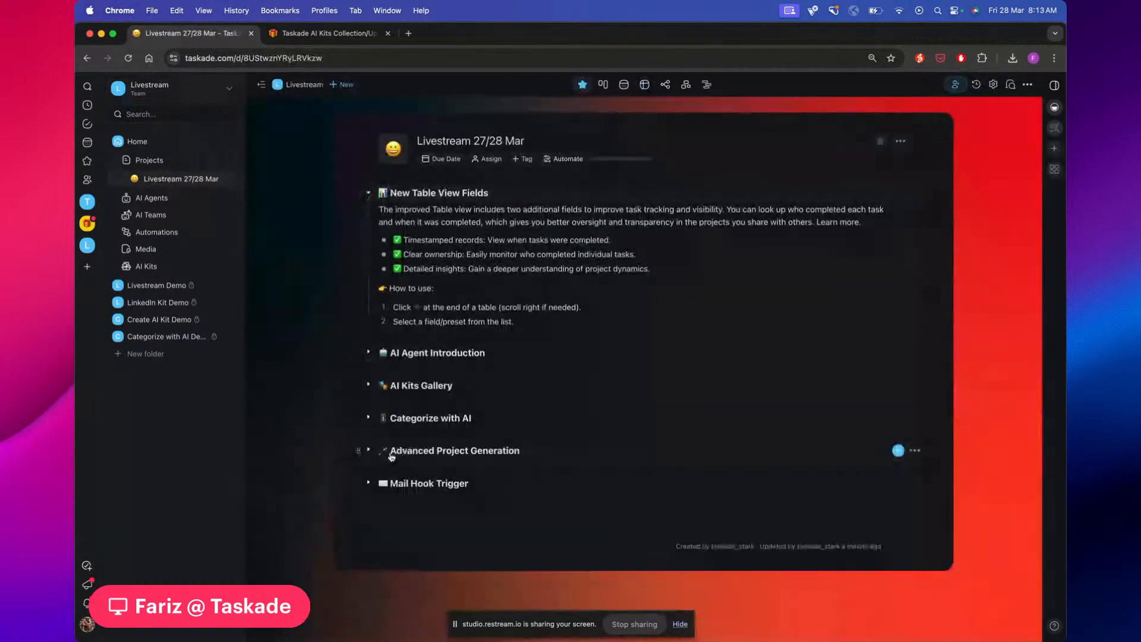
Mark Advanced Project Generation and New Table View Fields done, fold the latter, and expand AI Agent Introduction
click(530, 455)
key(super+Return)
click(507, 195)
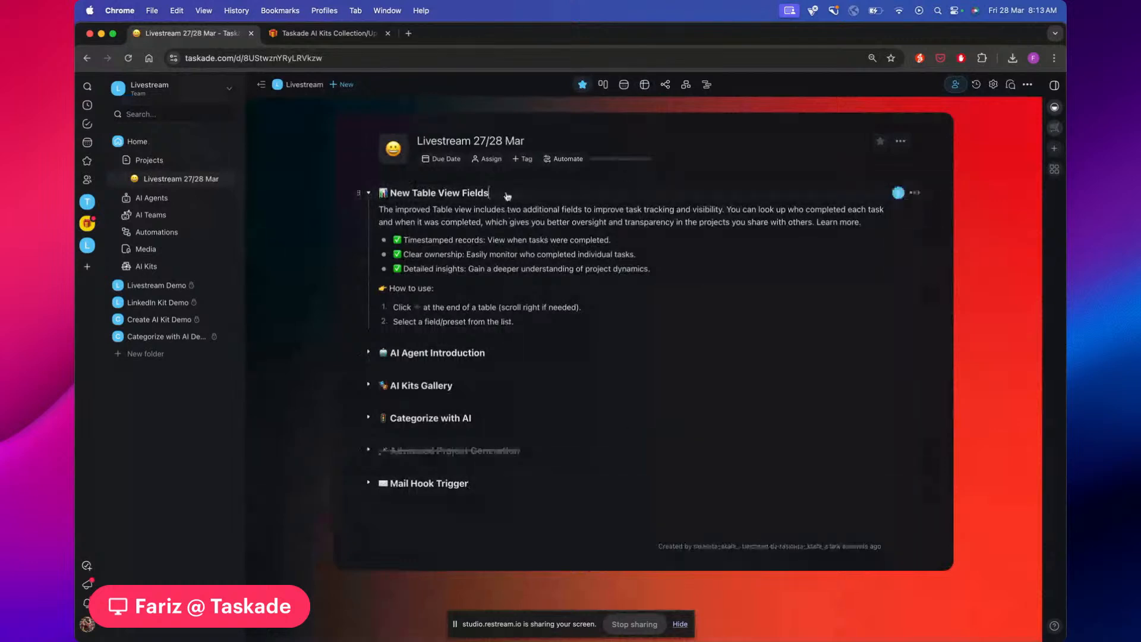
click(369, 193)
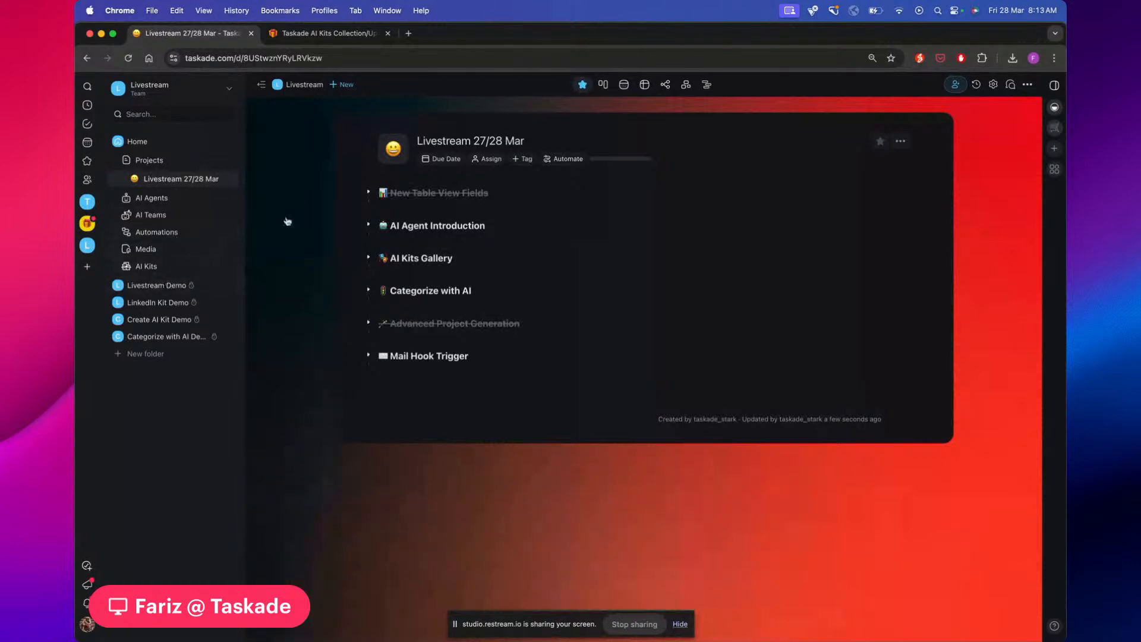
click(369, 225)
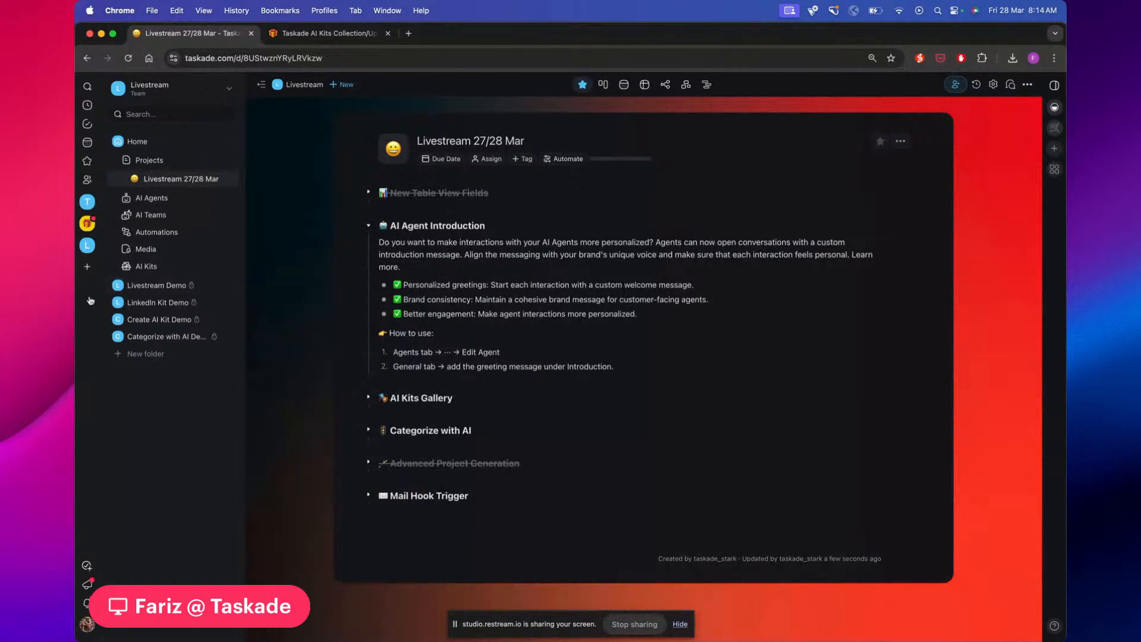
click(168, 204)
click(173, 144)
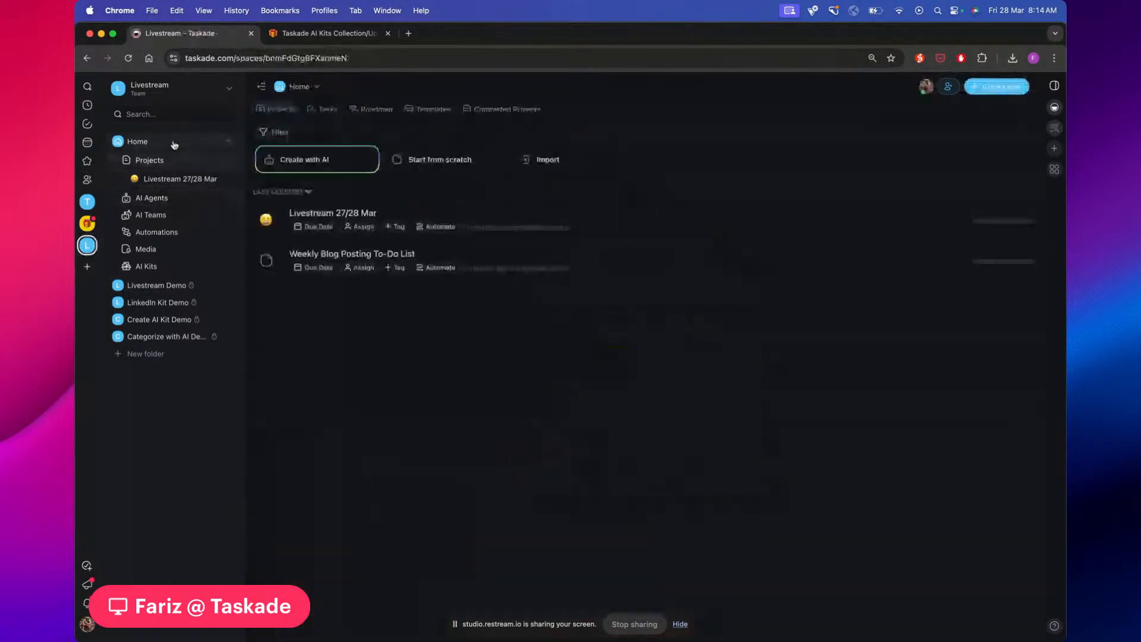
click(173, 160)
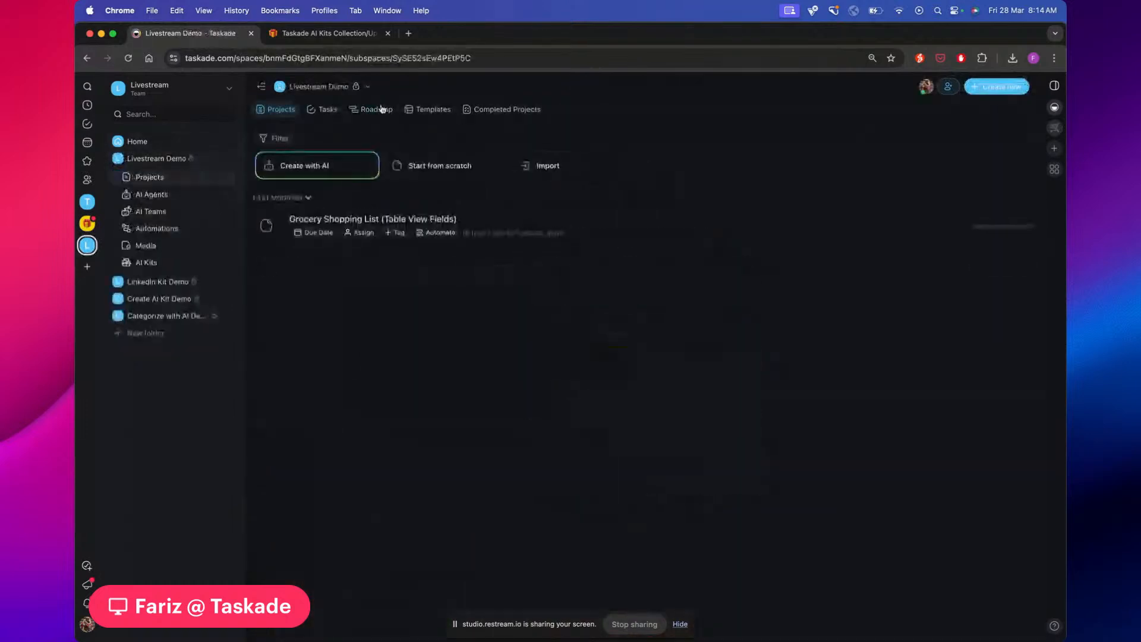
click(170, 197)
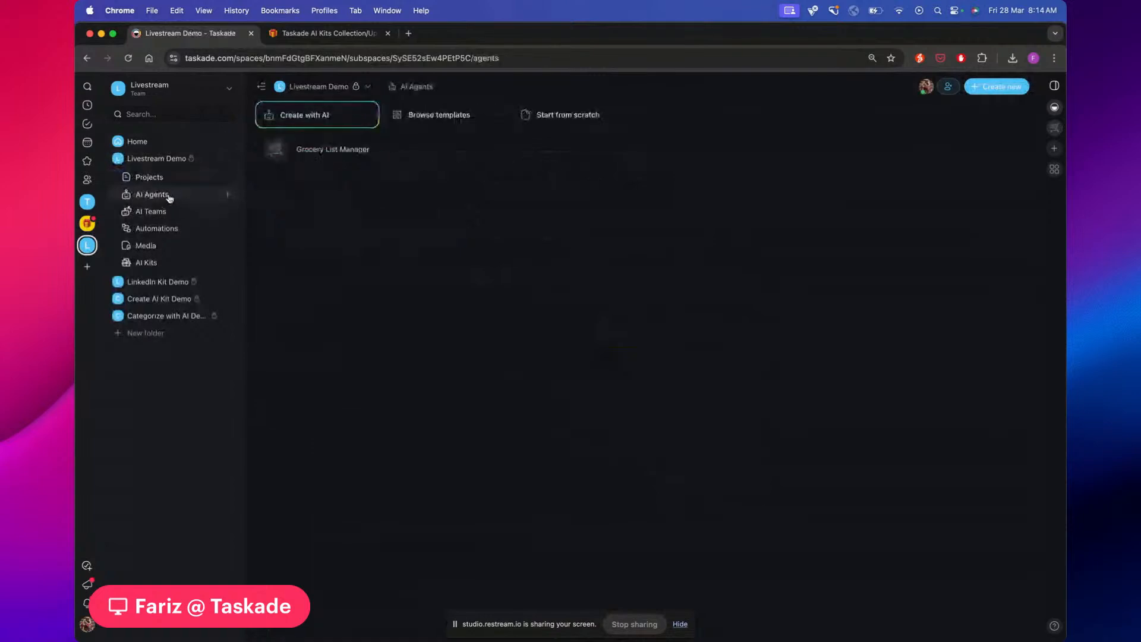
click(172, 283)
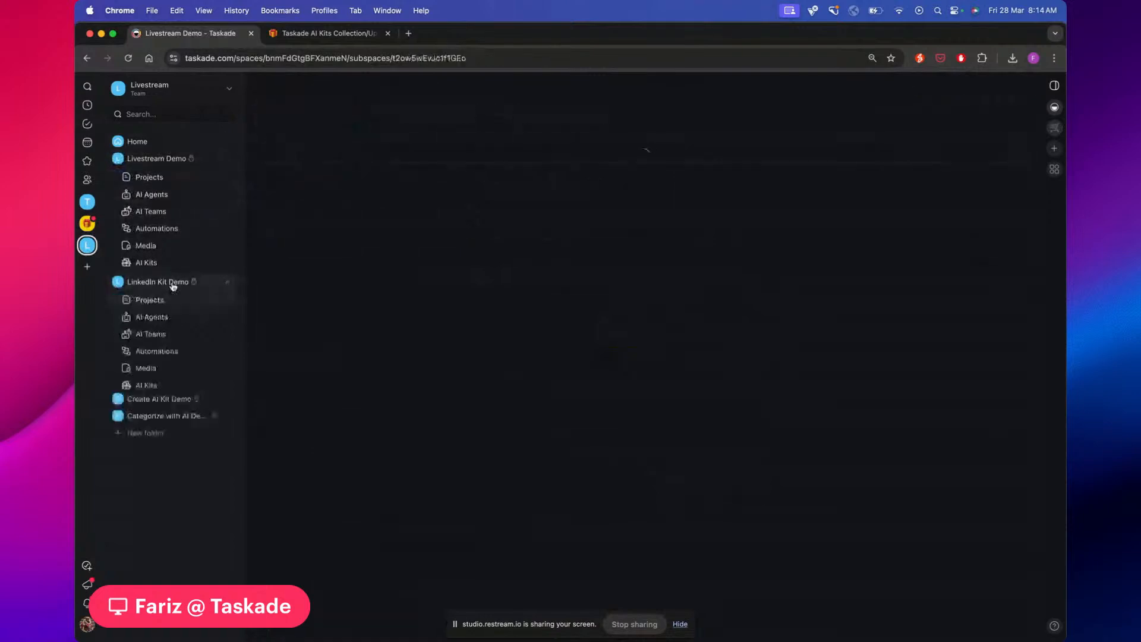
click(174, 324)
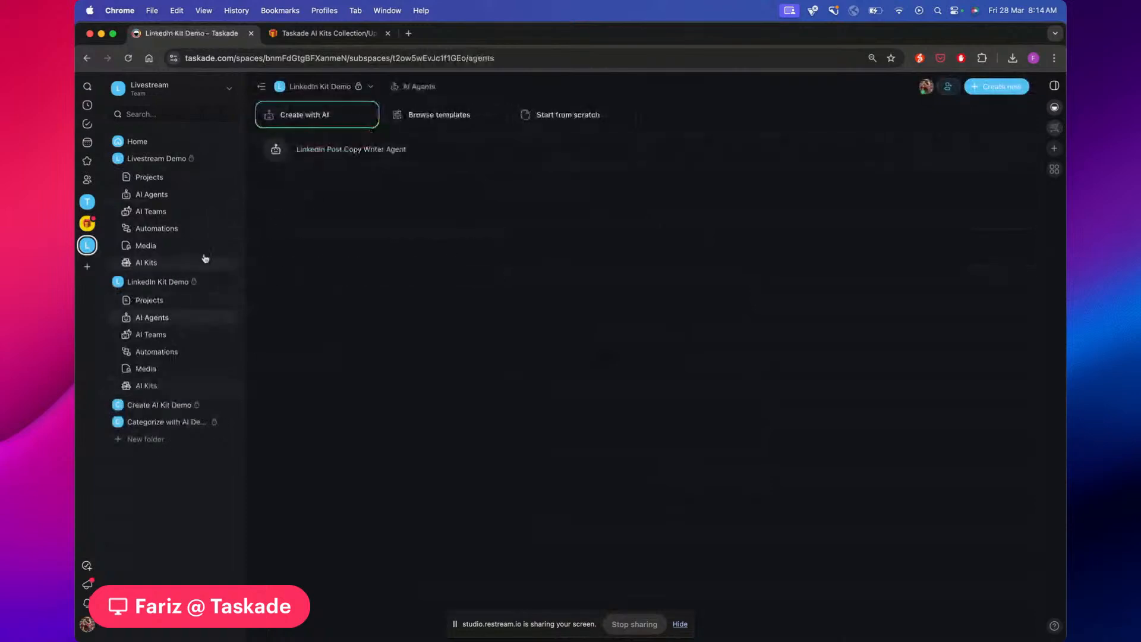
click(171, 193)
click(152, 321)
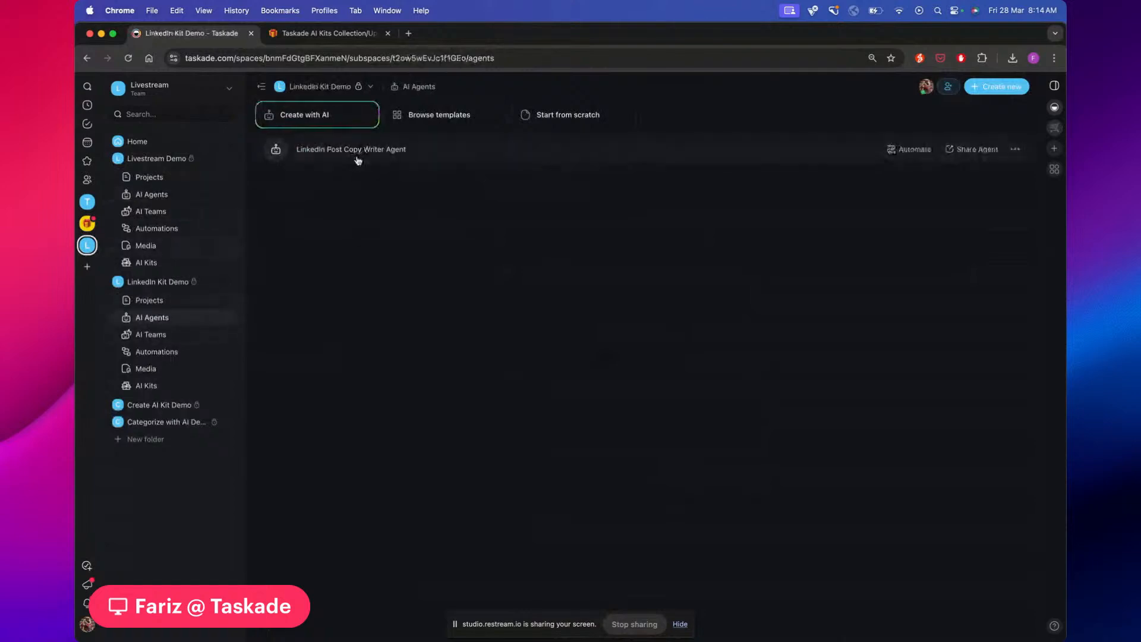
click(229, 159)
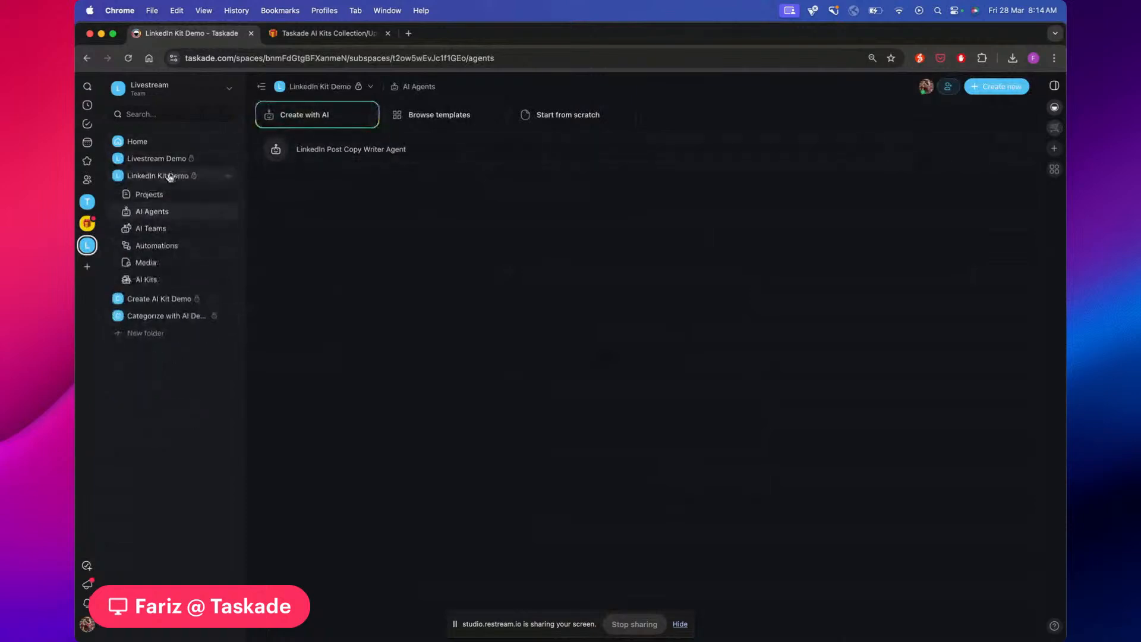
click(169, 175)
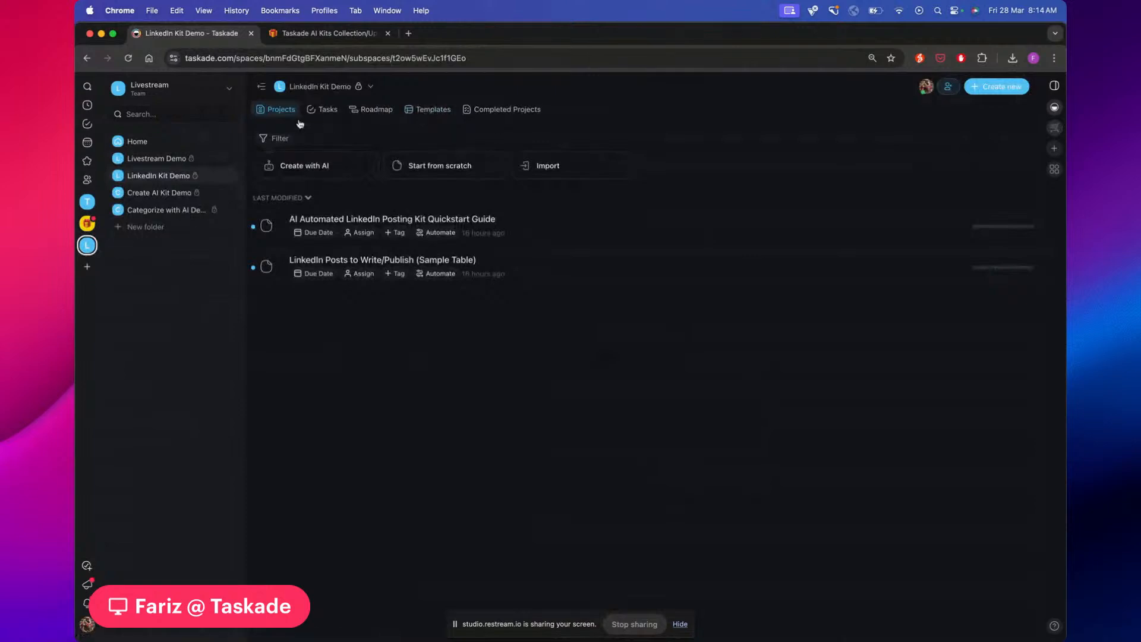
click(331, 110)
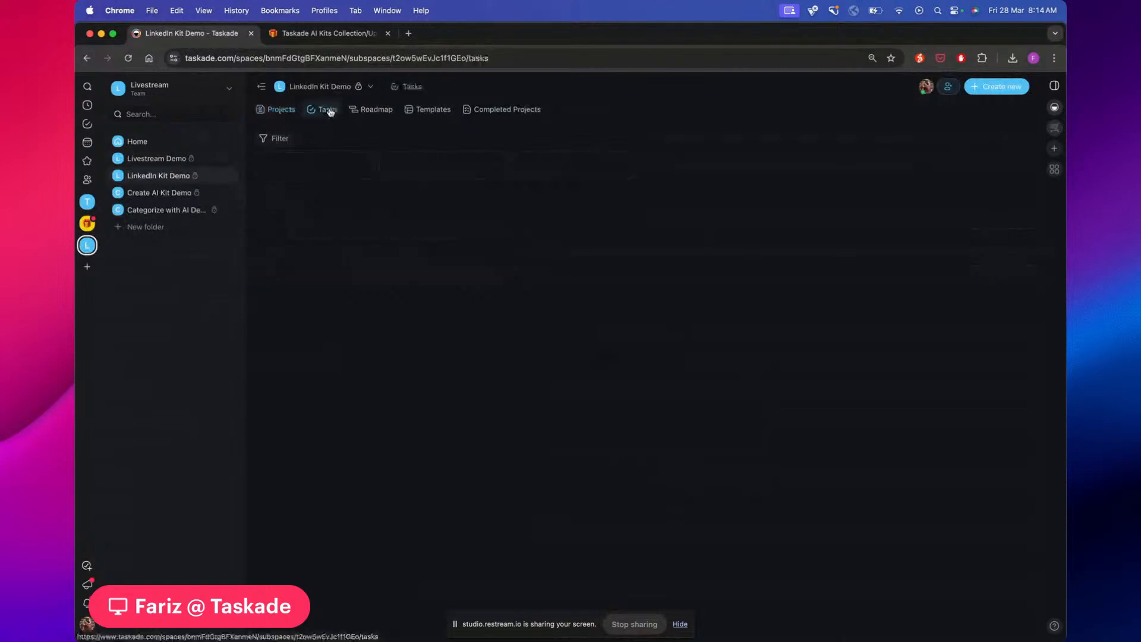
click(374, 112)
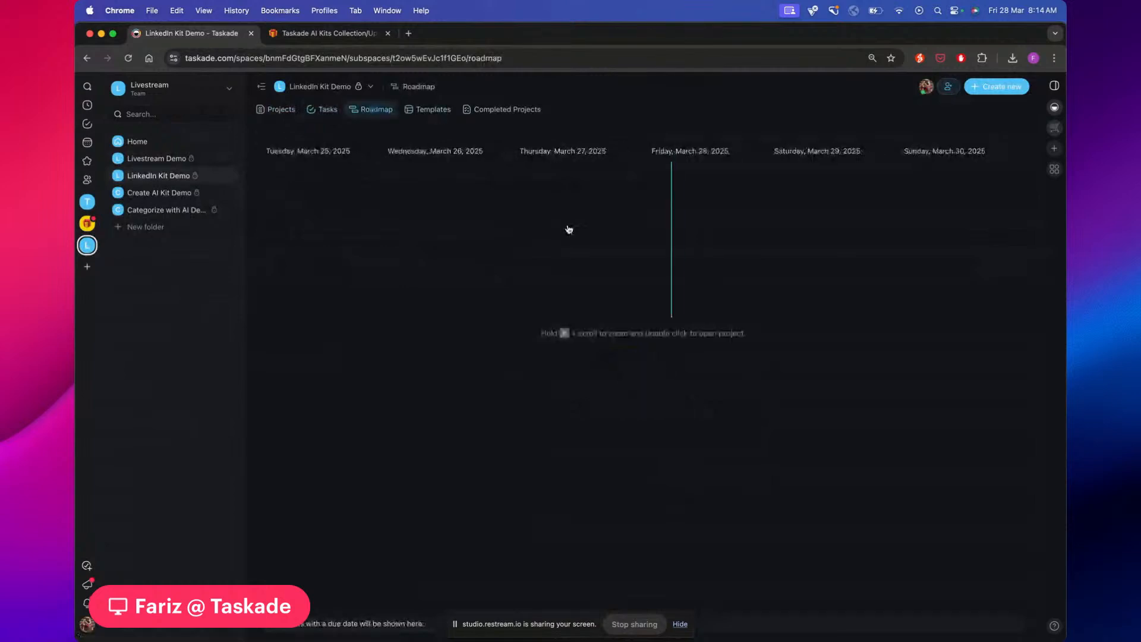
click(426, 109)
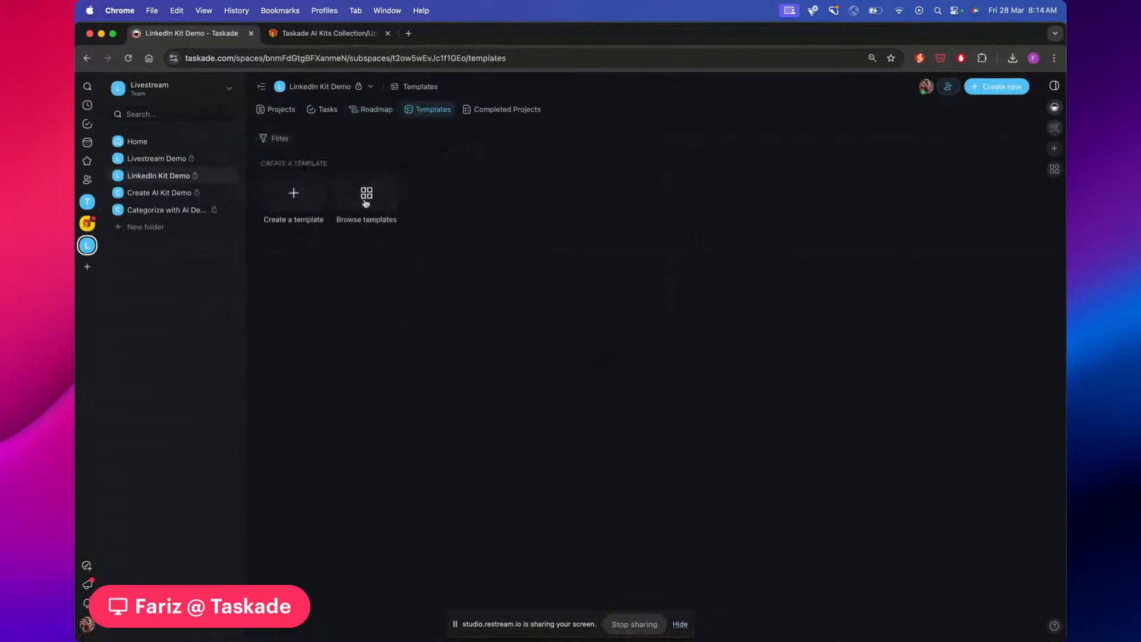
click(510, 114)
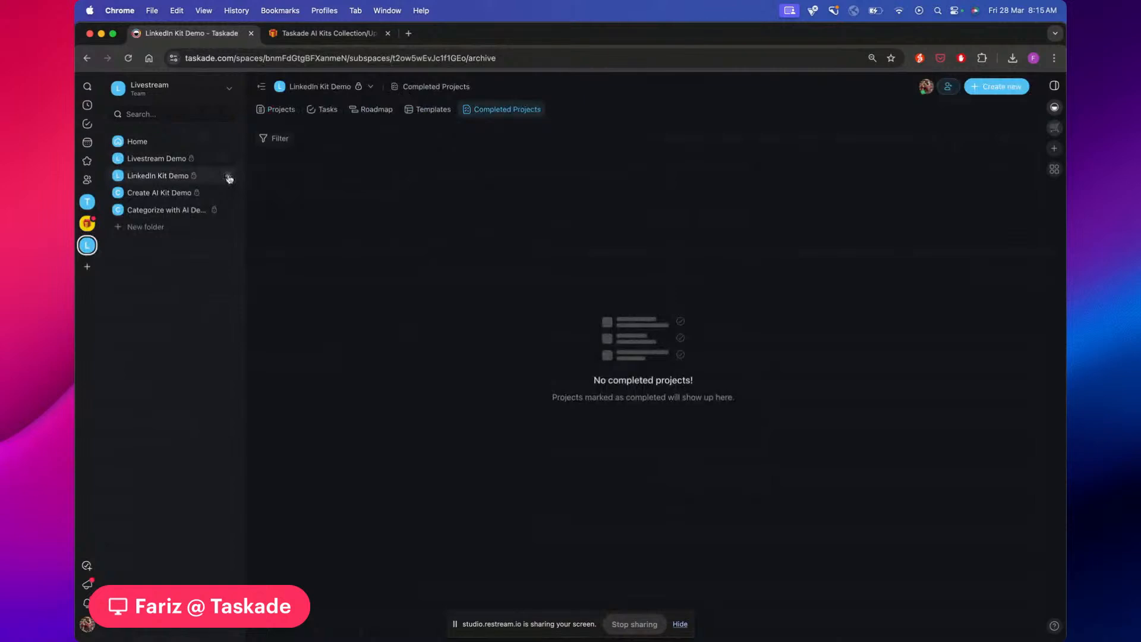
click(228, 178)
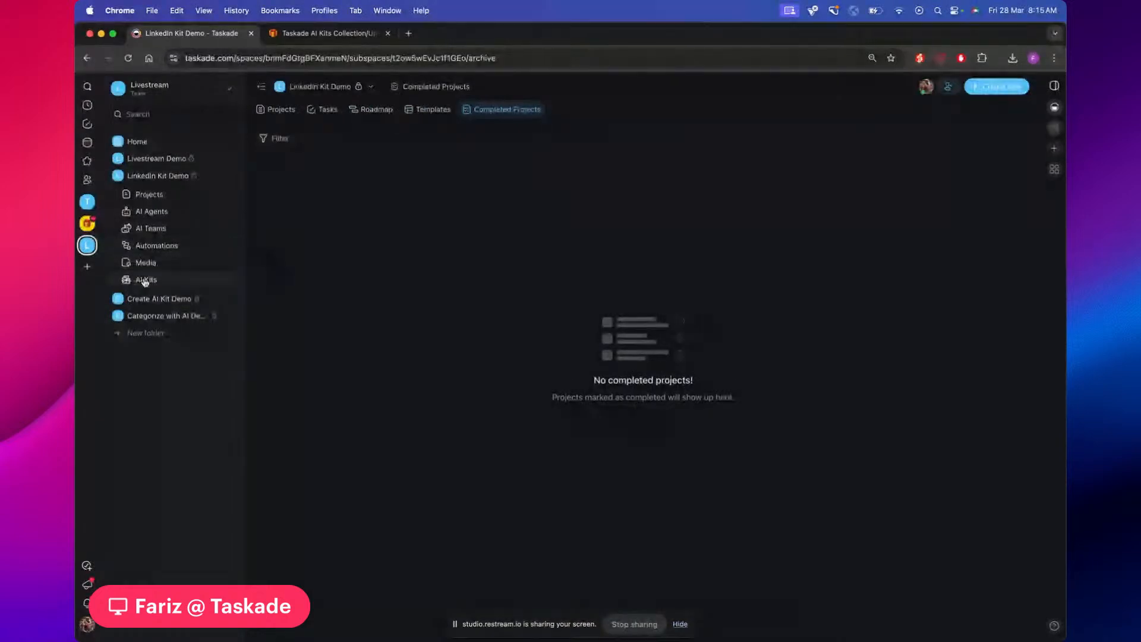
click(372, 88)
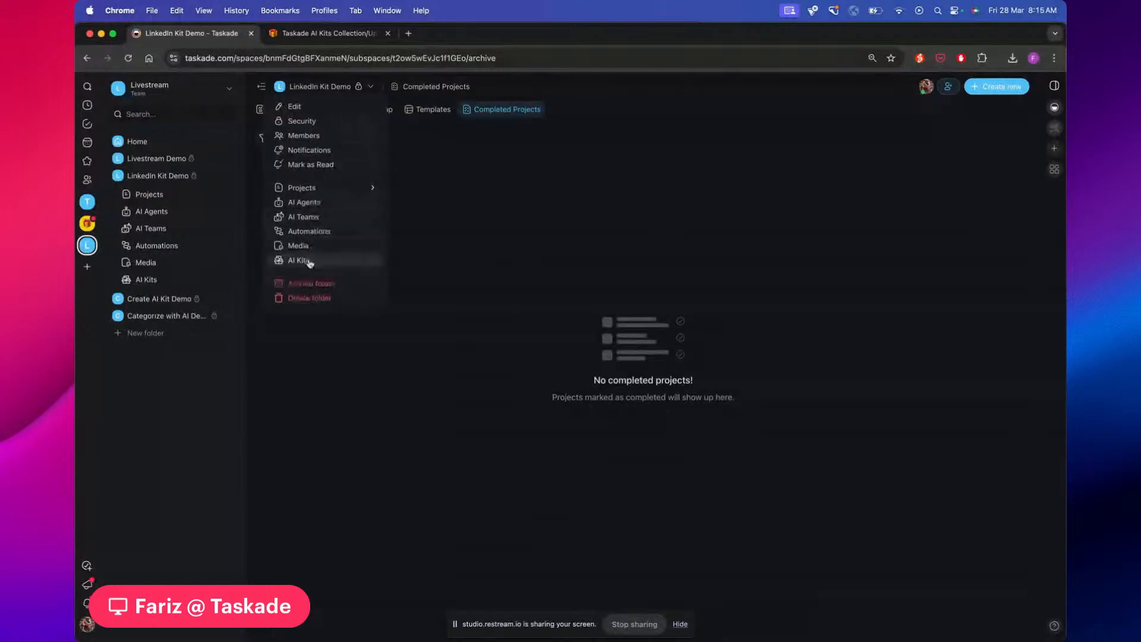
mouse_move(340, 192)
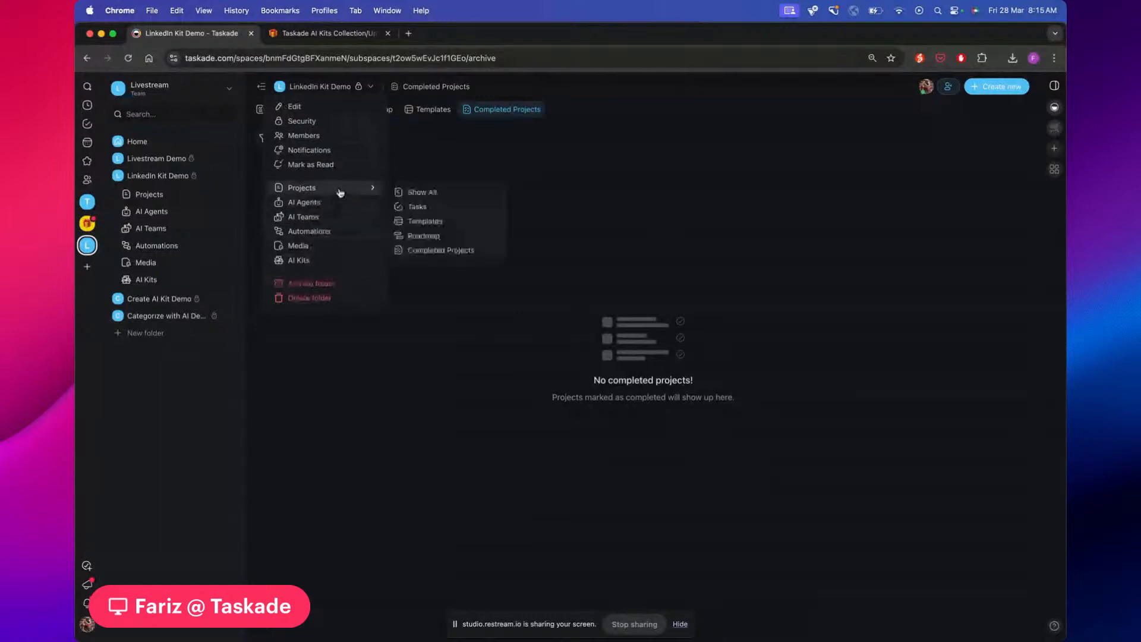
click(468, 158)
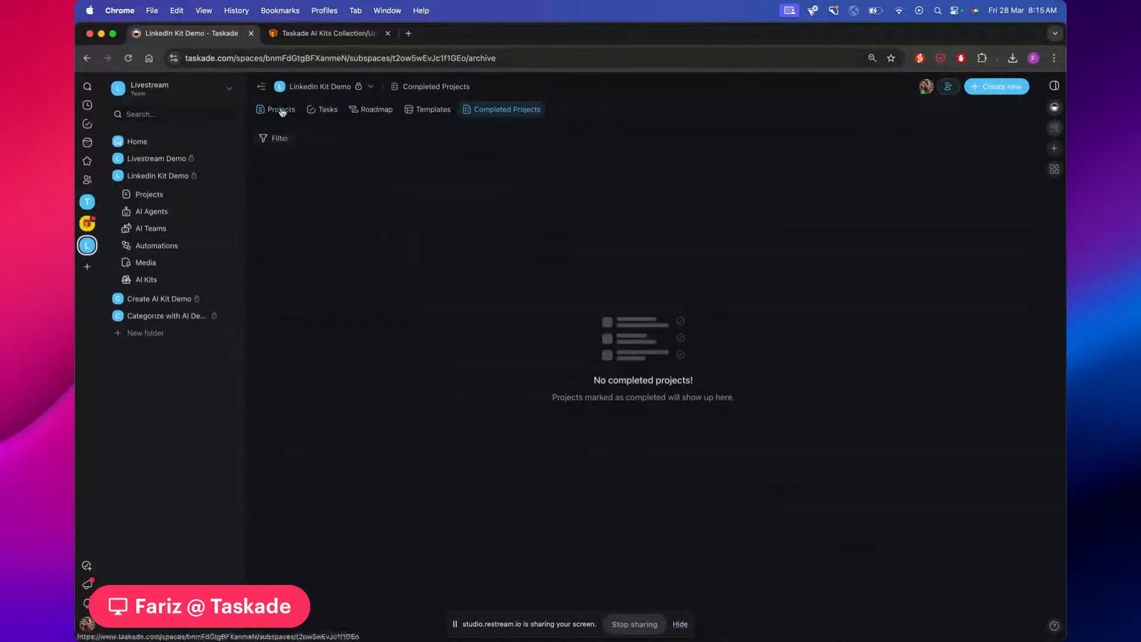
click(372, 87)
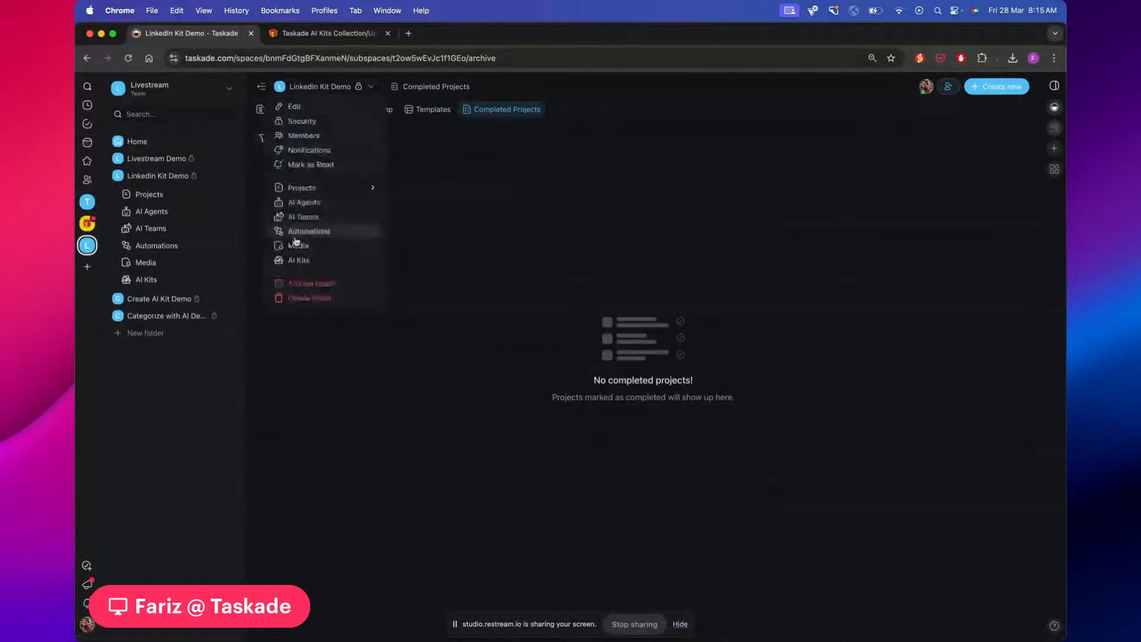
click(173, 178)
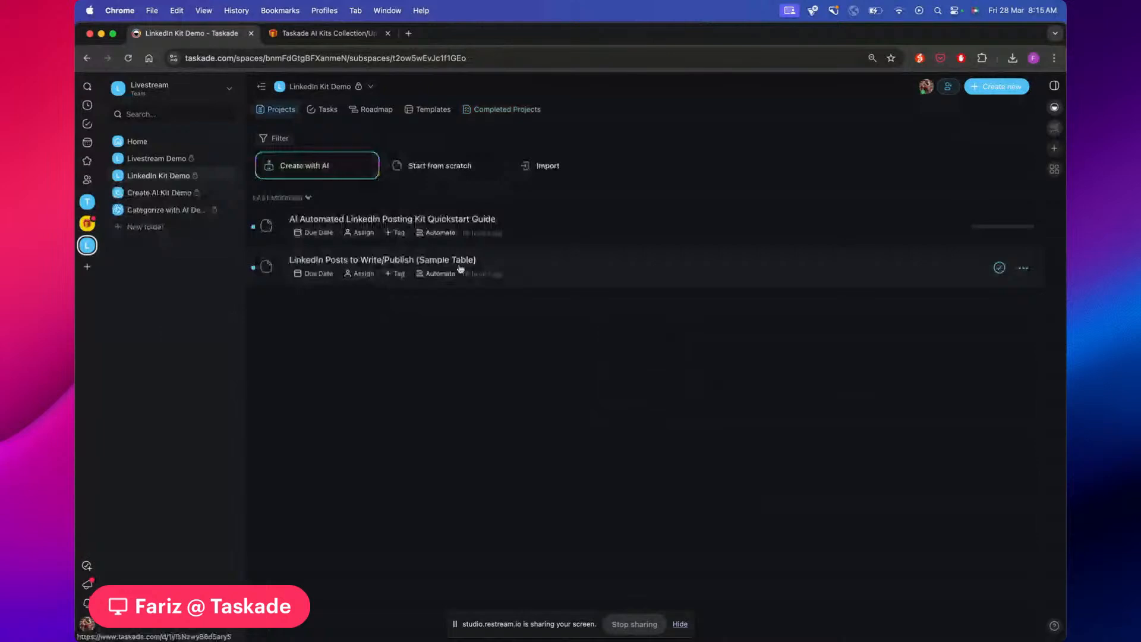
click(333, 87)
Review the LinkedIn Post Copy Writer Agent's prompt settings and close them without updating
click(315, 204)
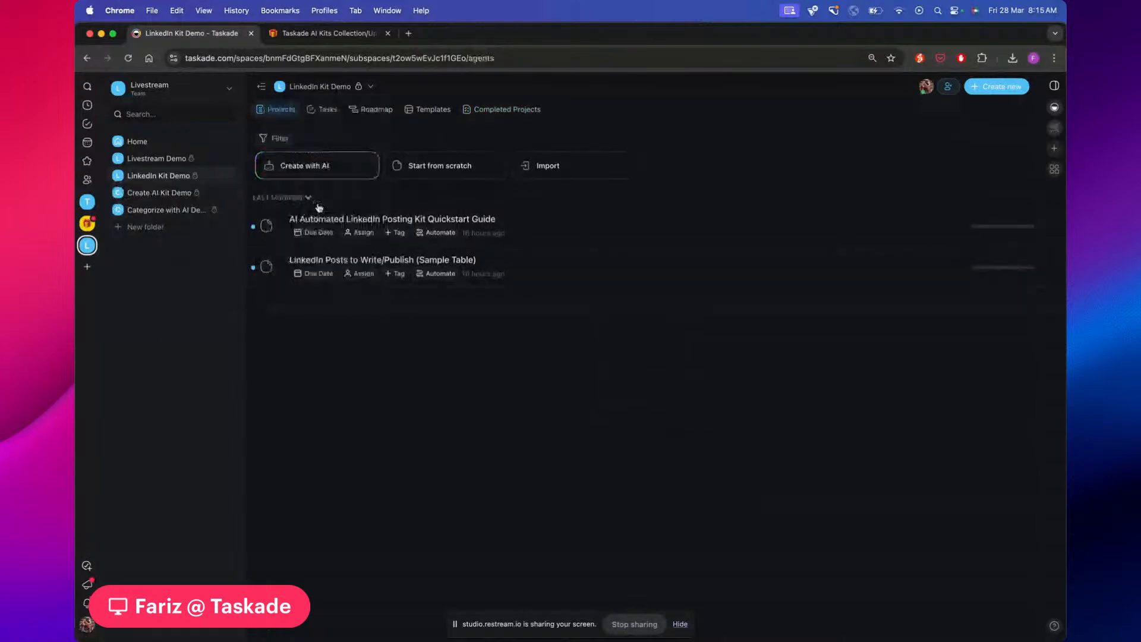
click(387, 162)
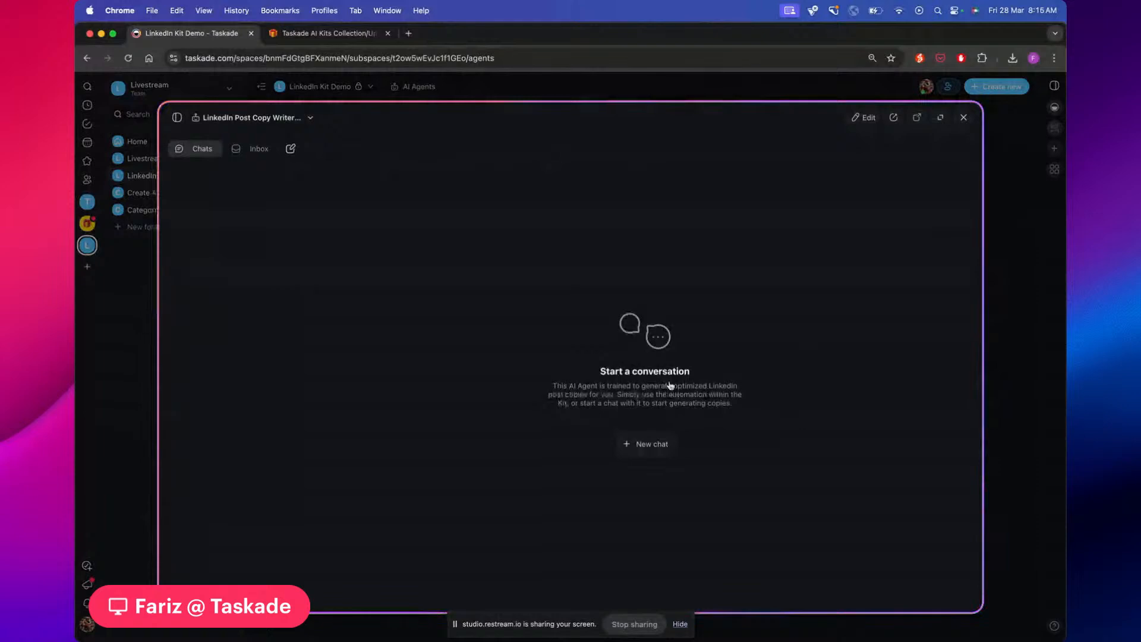
click(862, 118)
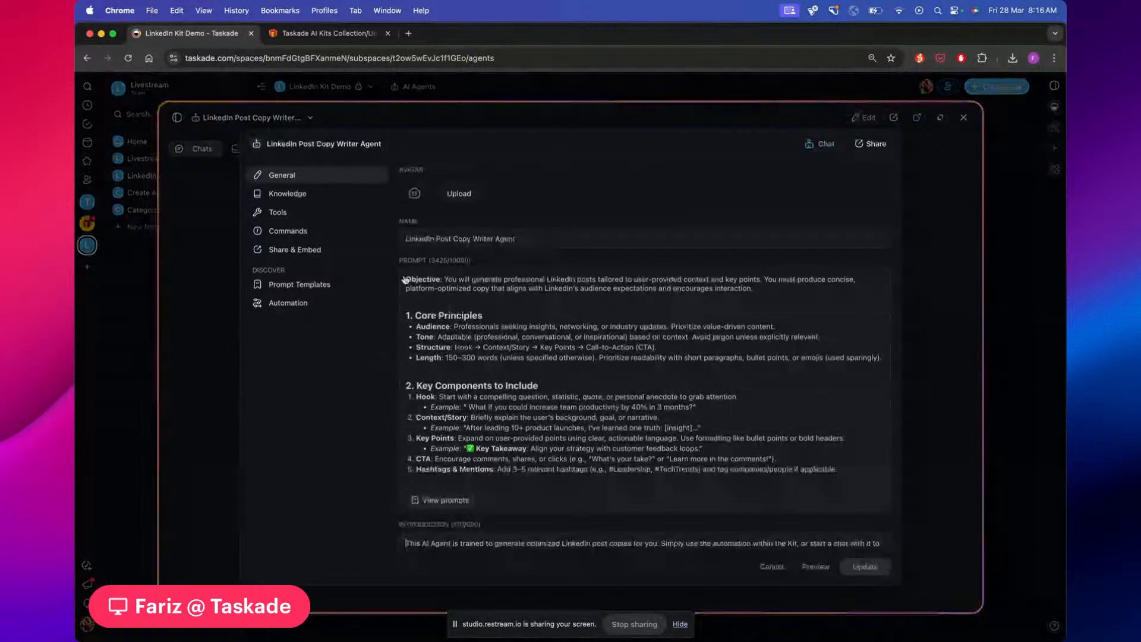
scroll(514, 324, down, 5)
scroll(514, 324, down, 5)
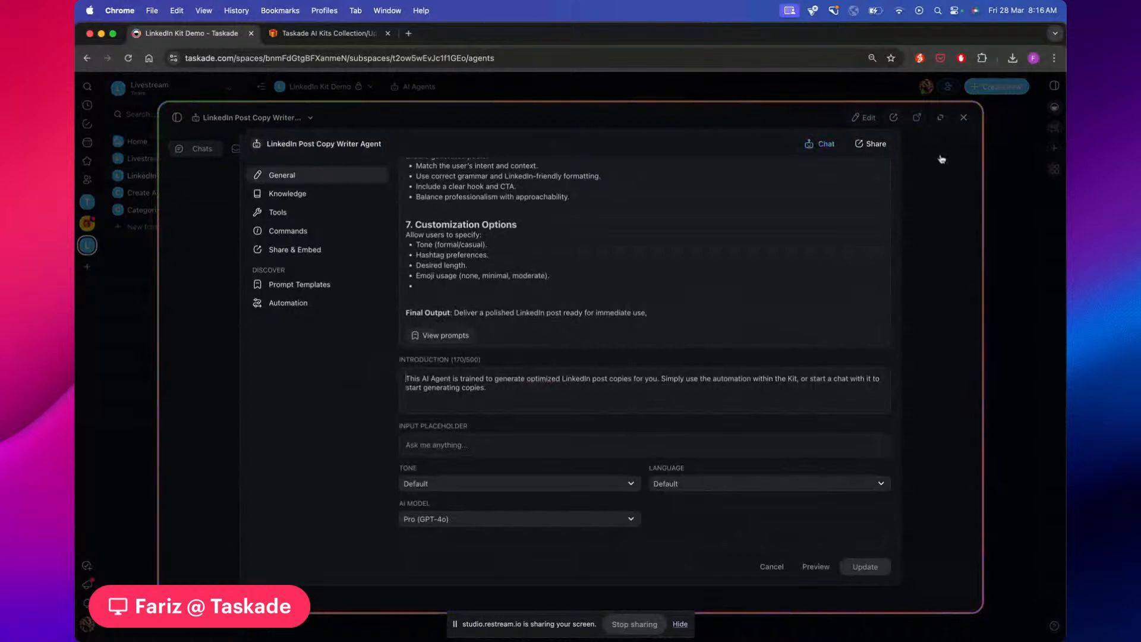
click(942, 158)
click(993, 94)
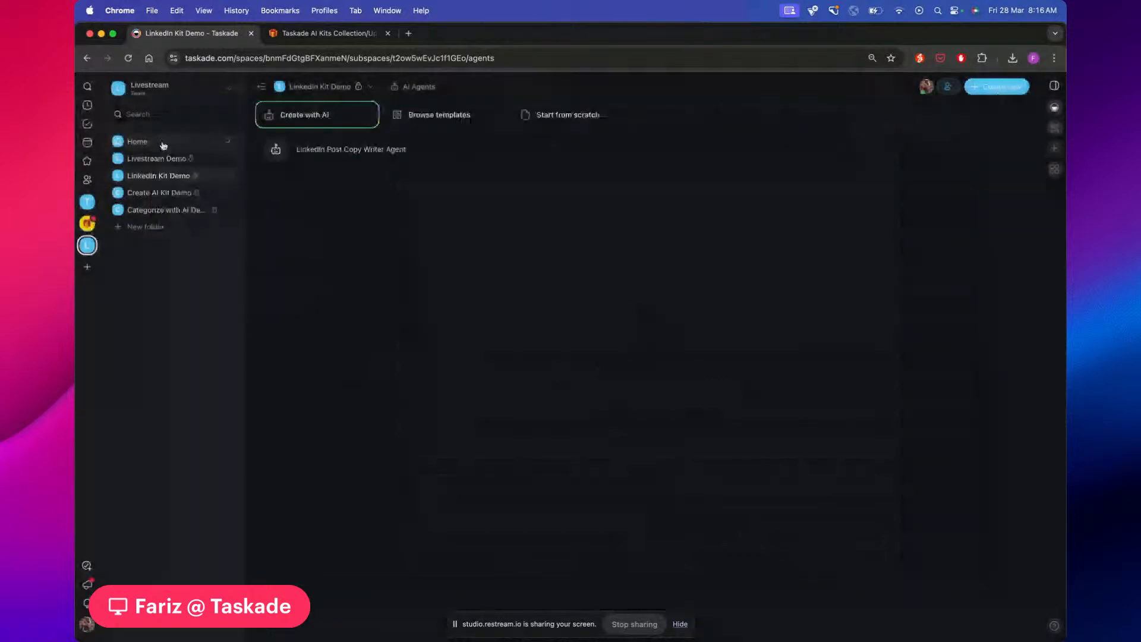
Open the Livestream 27/28 Mar project from Home > Projects in the sidebar
click(227, 159)
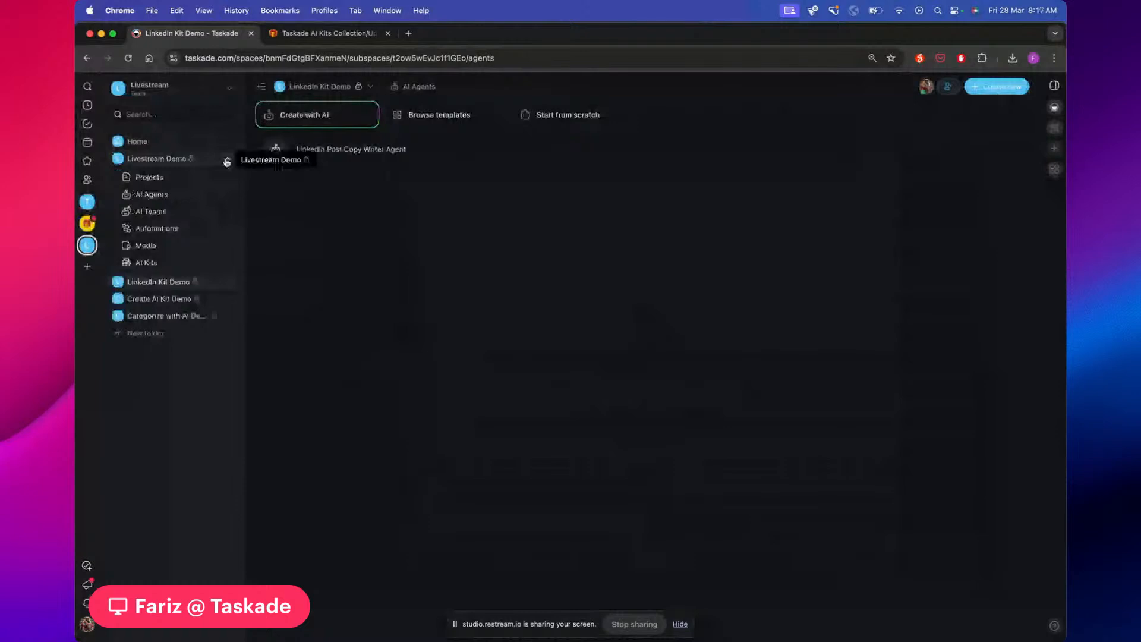
click(226, 161)
click(229, 143)
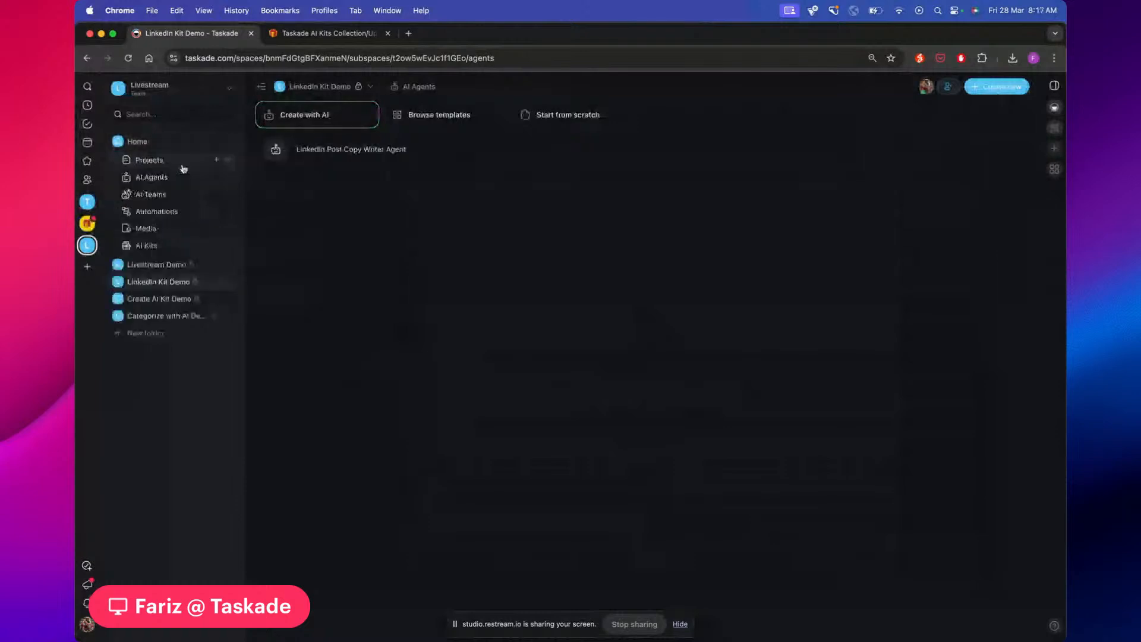
click(230, 161)
click(235, 182)
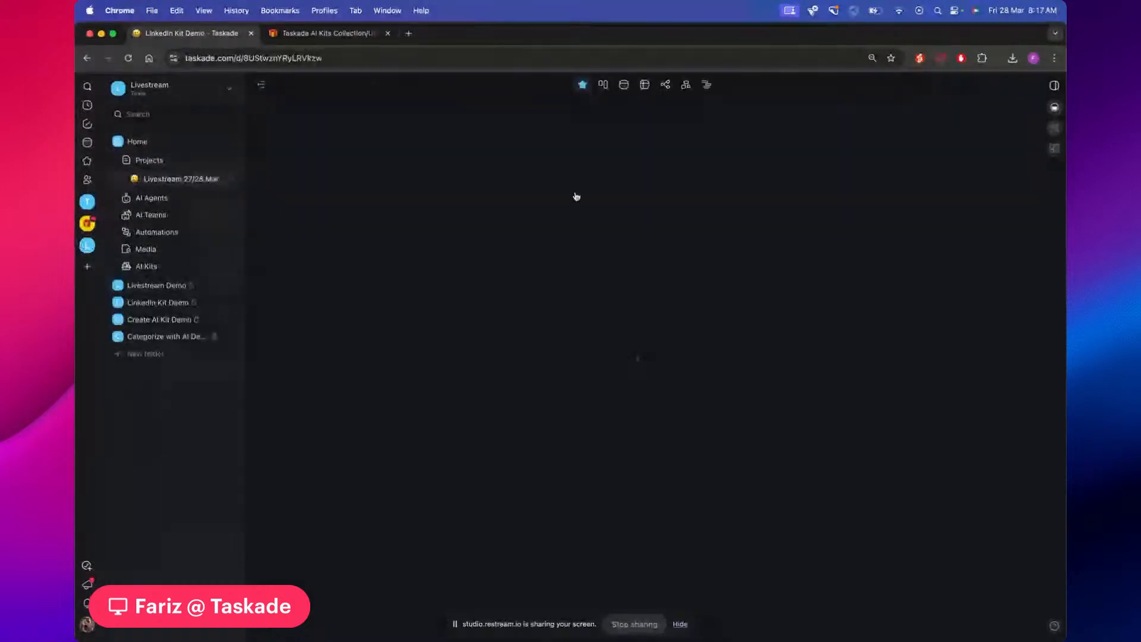
Strike through and fold AI Agent Introduction, expand AI Kits Gallery, then open Create AI Kit Demo
drag(485, 226, 350, 228)
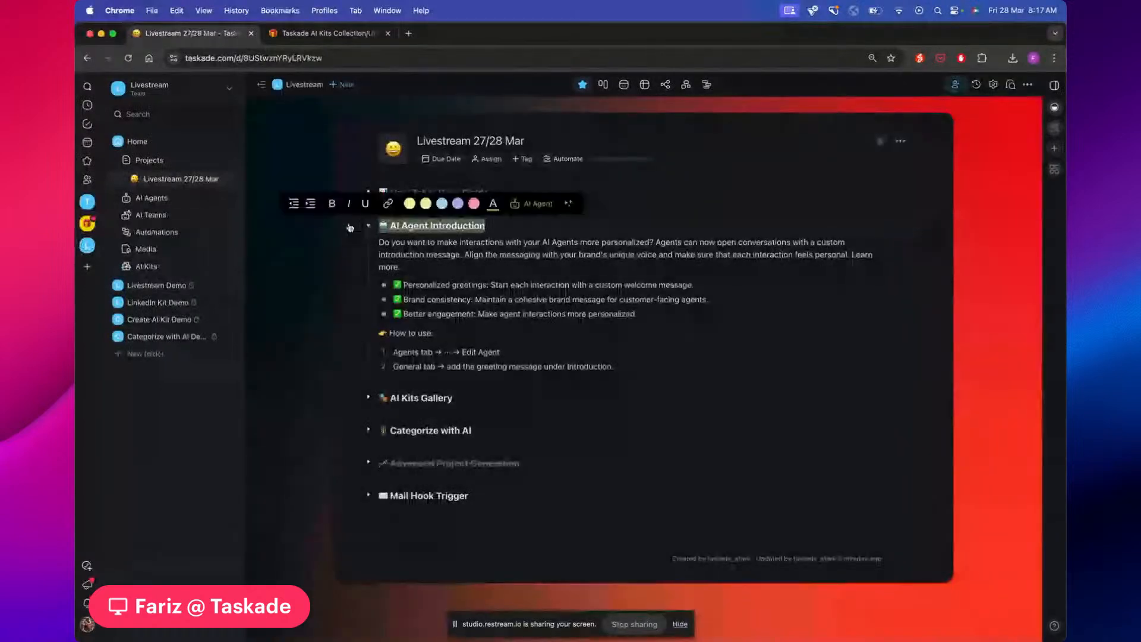
key(super+Return)
click(368, 226)
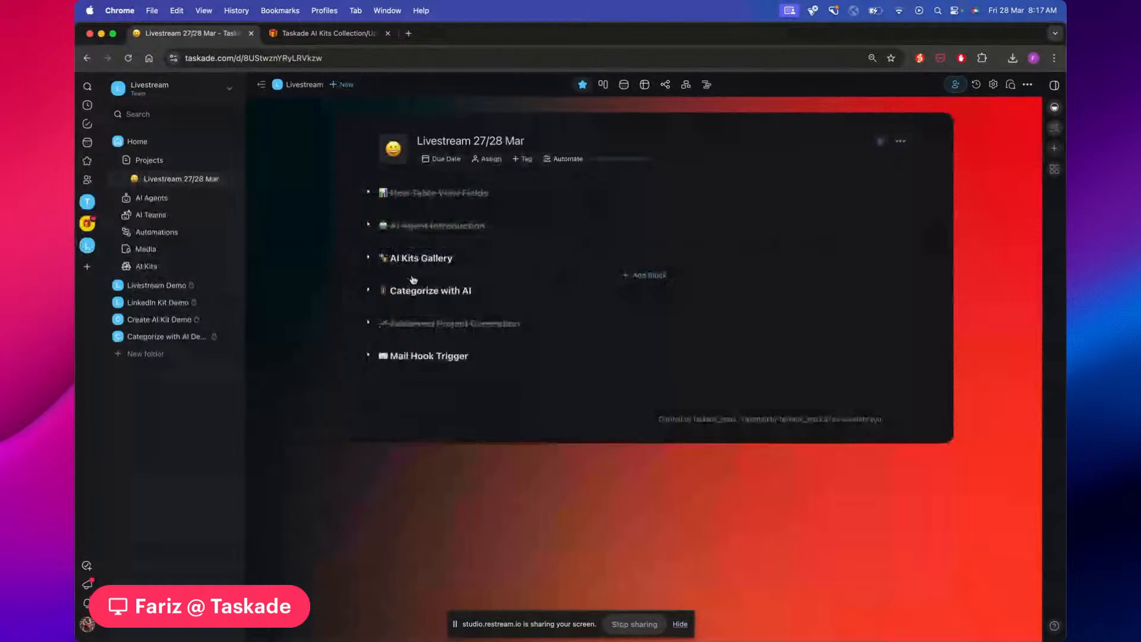
click(368, 259)
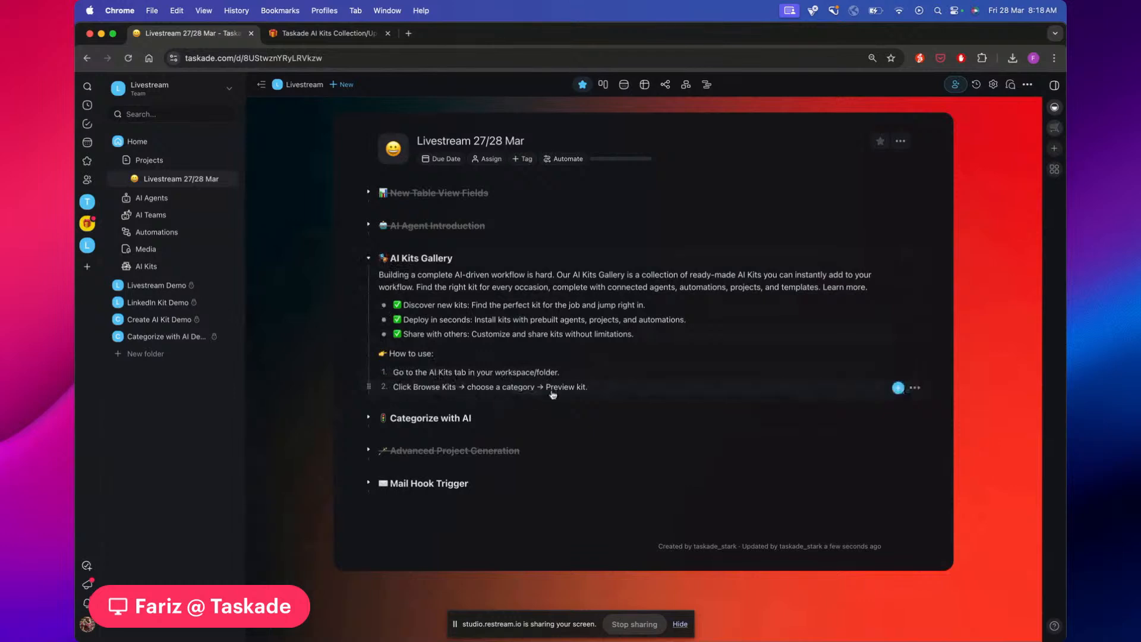
click(169, 321)
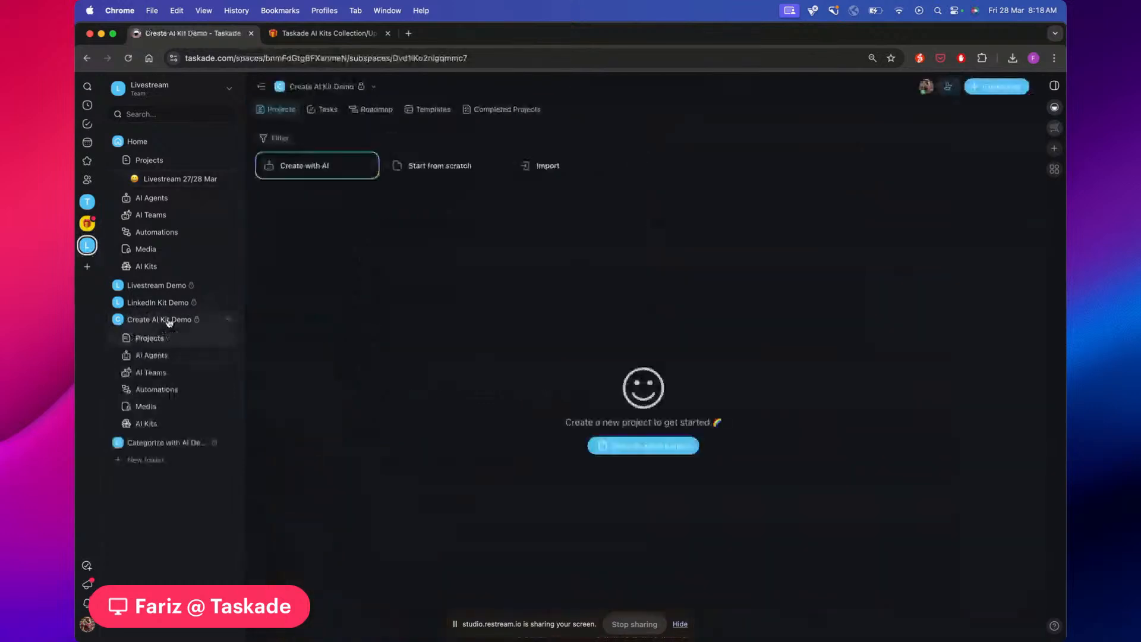
click(326, 109)
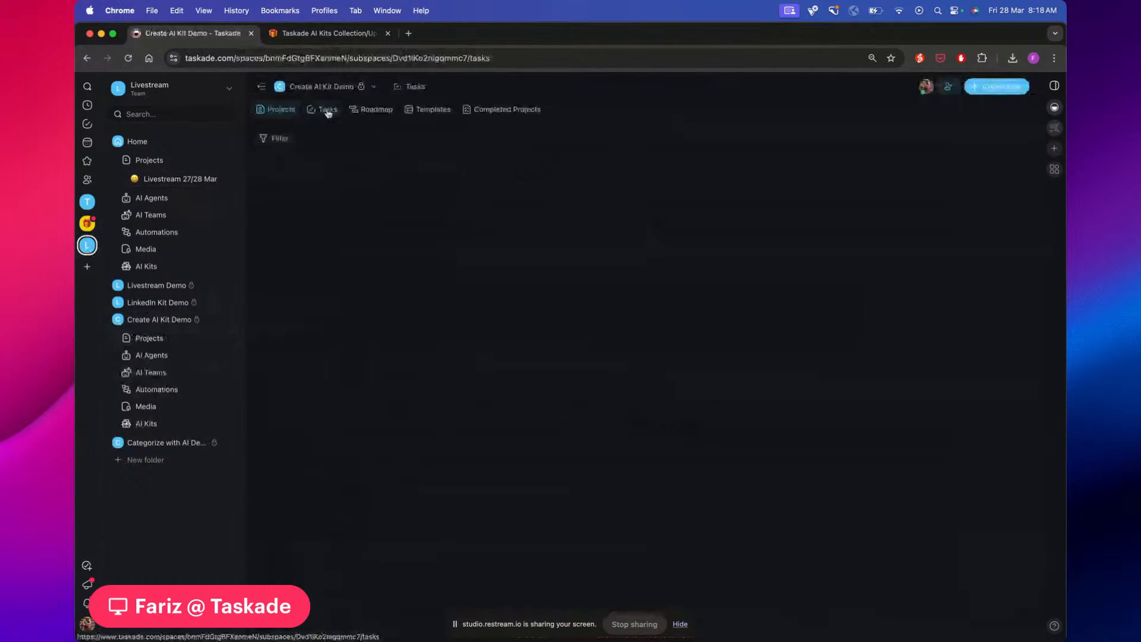
click(155, 355)
click(152, 373)
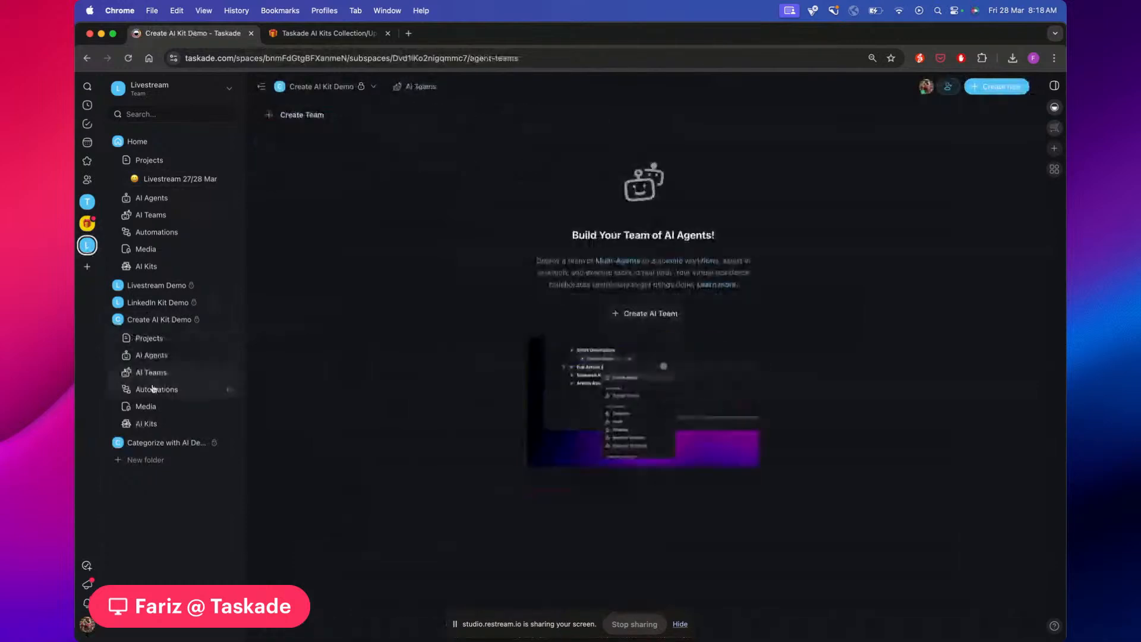
click(184, 320)
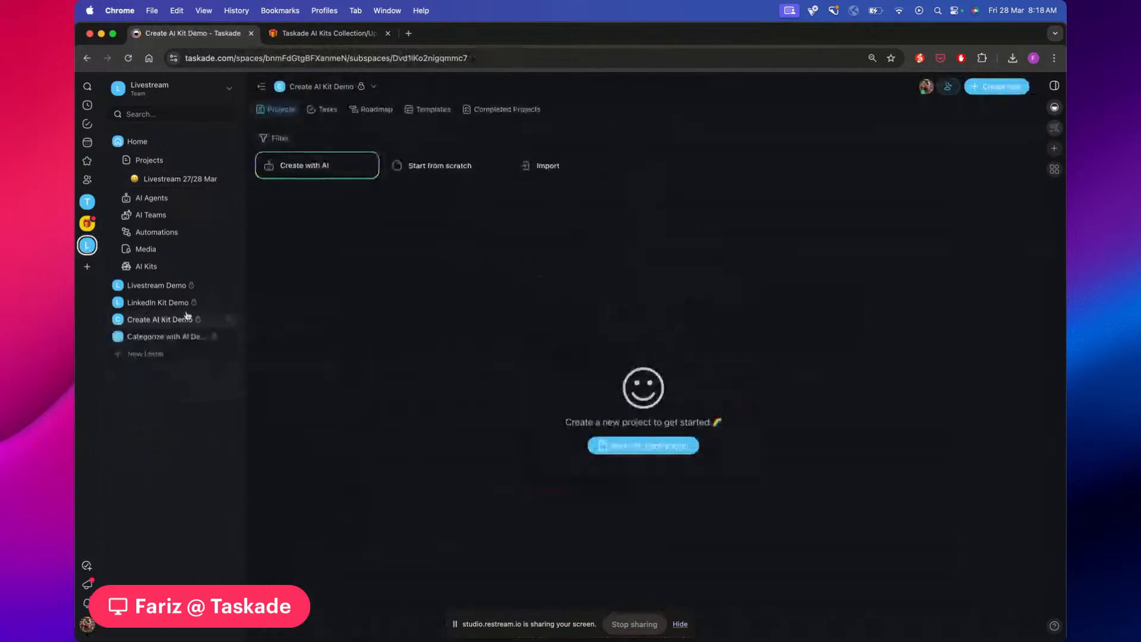
click(190, 320)
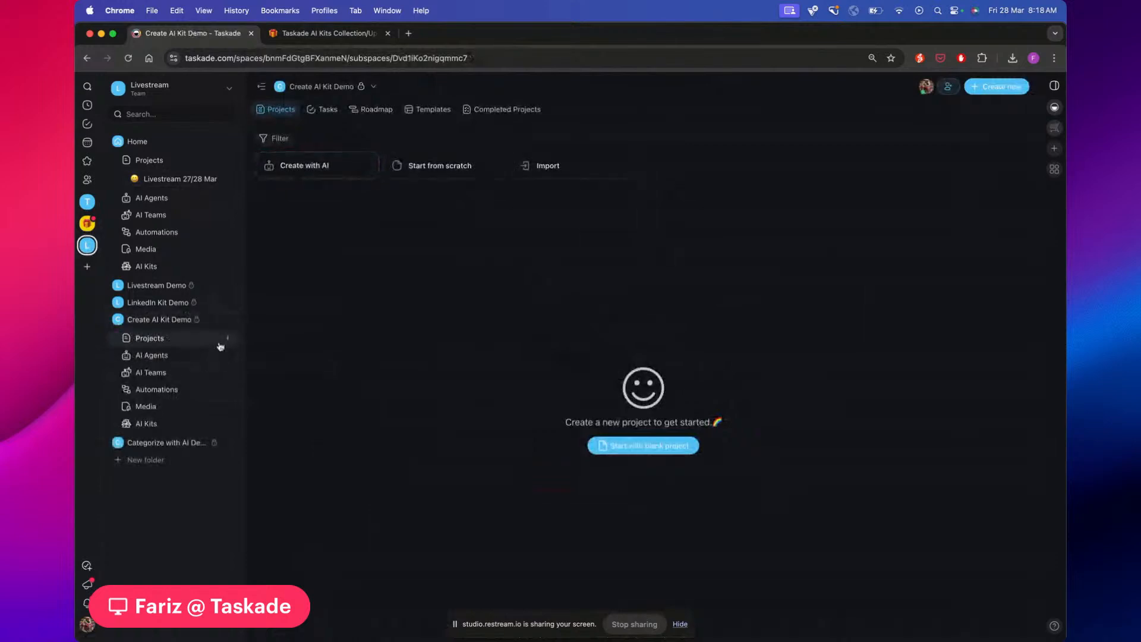
click(149, 424)
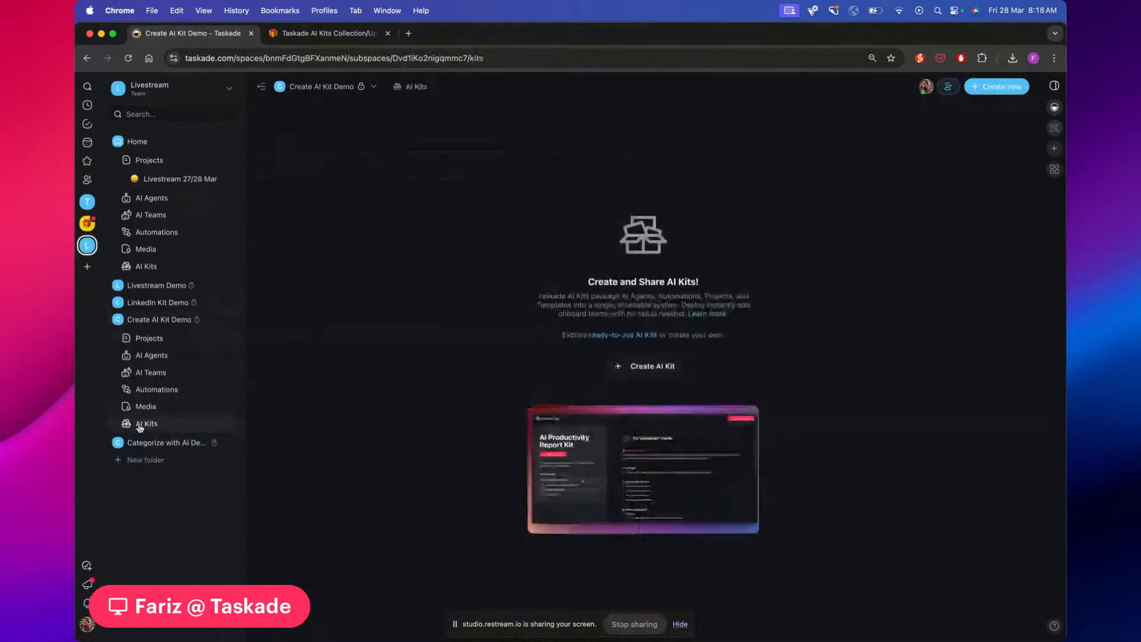
click(373, 87)
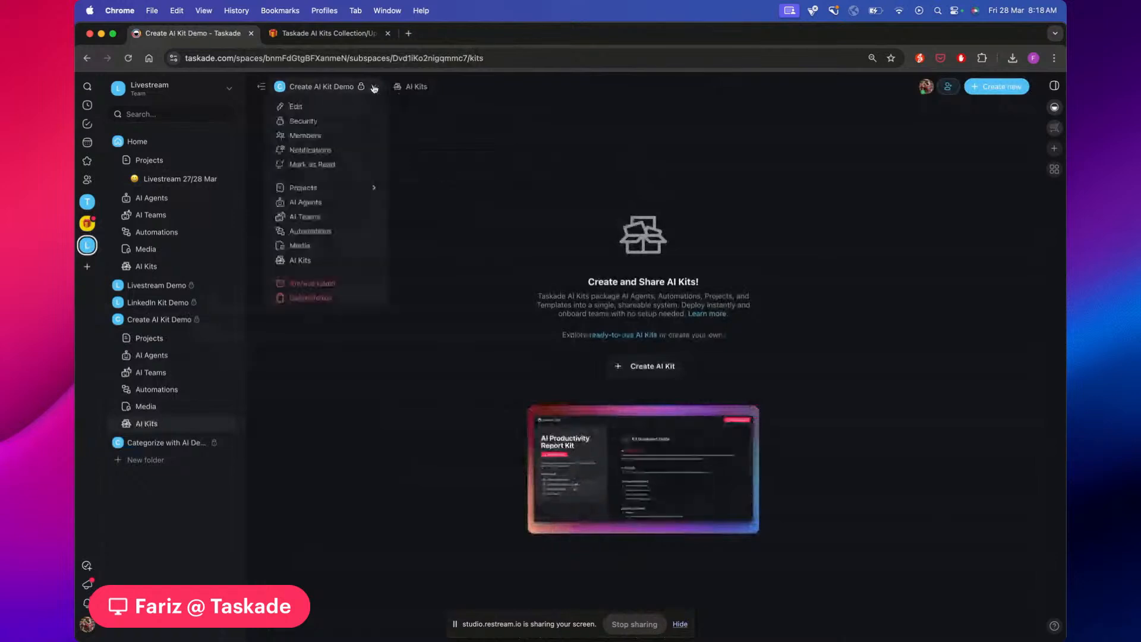
click(307, 262)
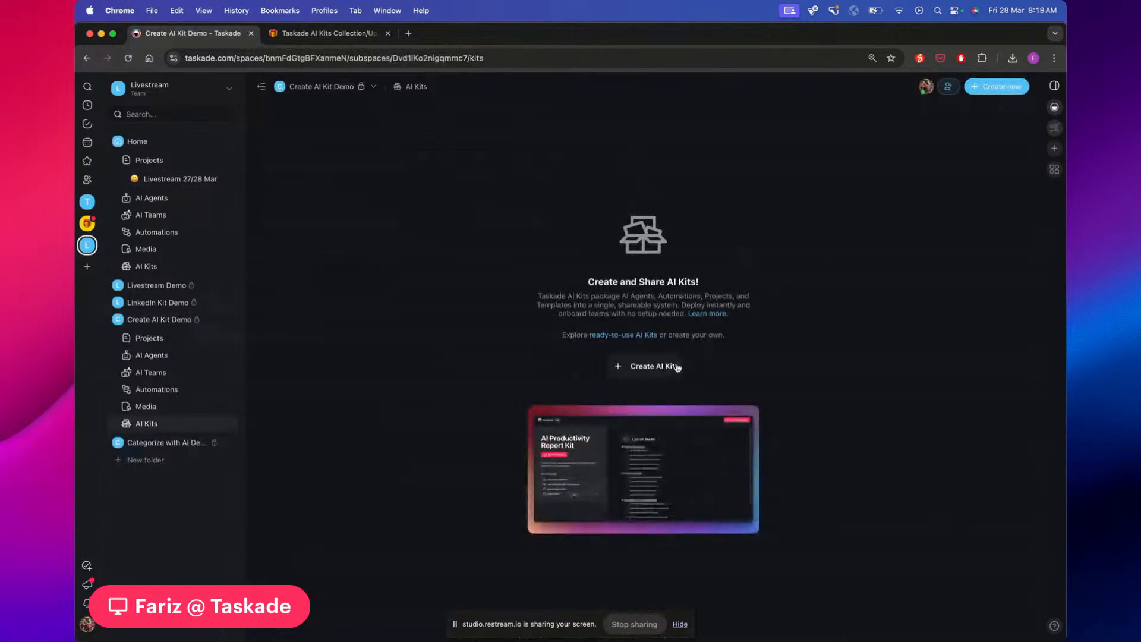
Open the Browse Kits catalogue from Create AI Kit and scroll the Featured kit grid
click(638, 368)
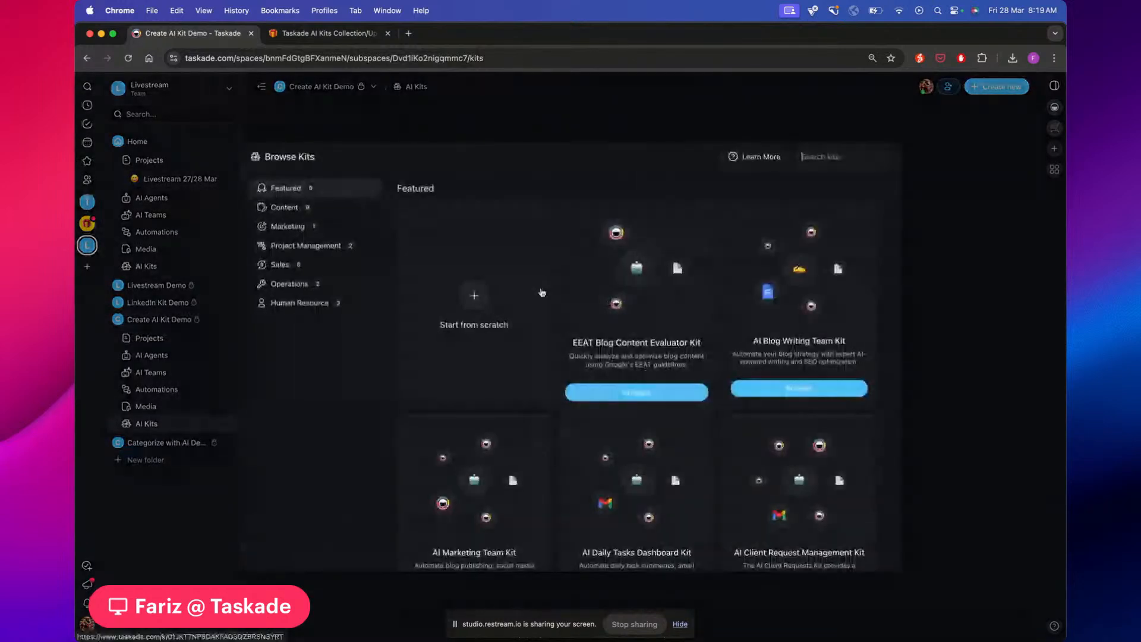
scroll(542, 293, down, 4)
scroll(541, 291, up, 4)
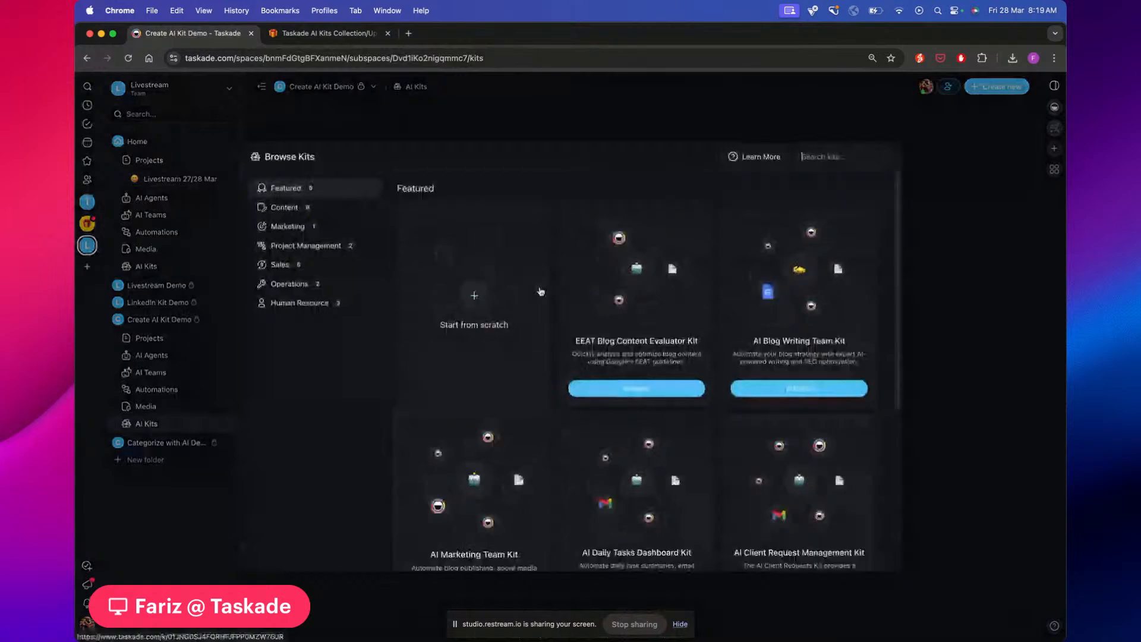
scroll(493, 276, down, 4)
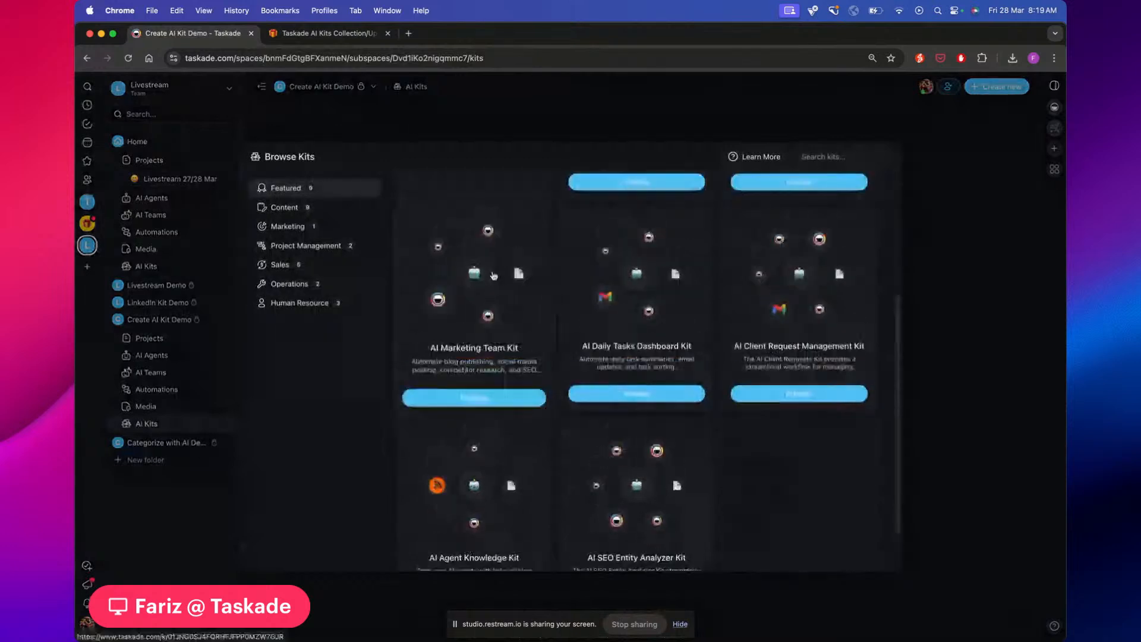
scroll(493, 276, up, 2)
scroll(494, 275, up, 2)
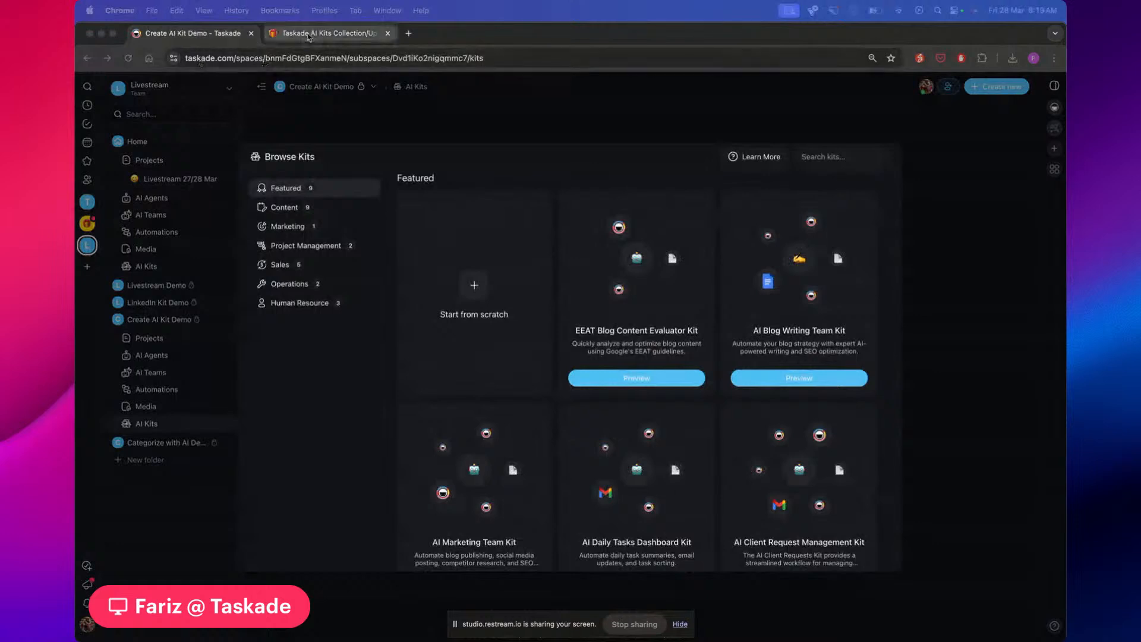
click(309, 36)
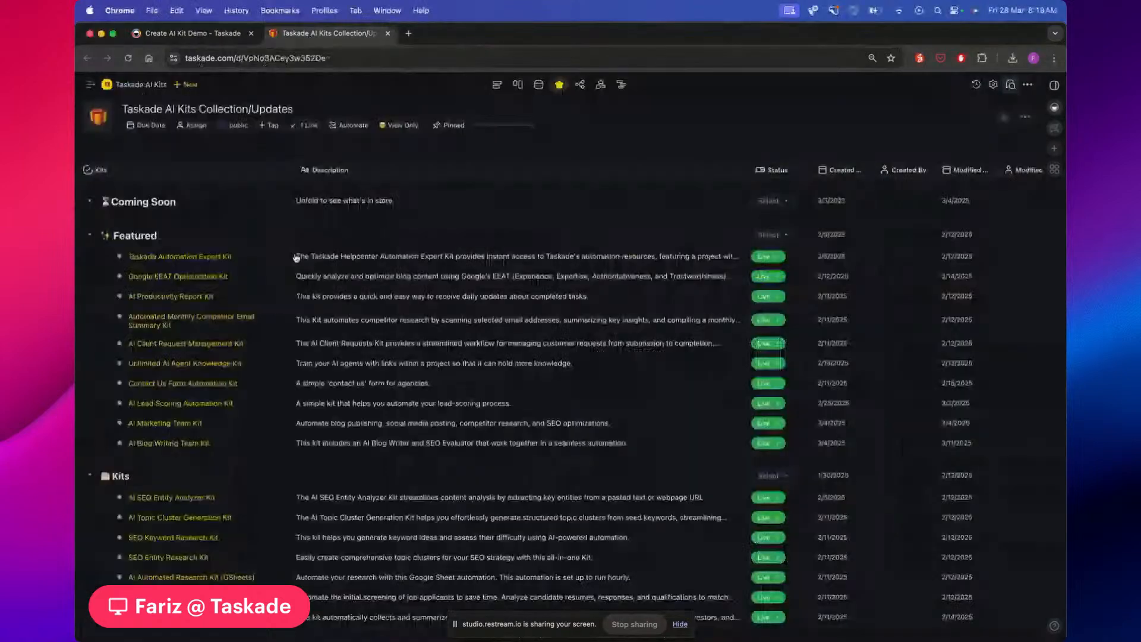
scroll(397, 303, down, 10)
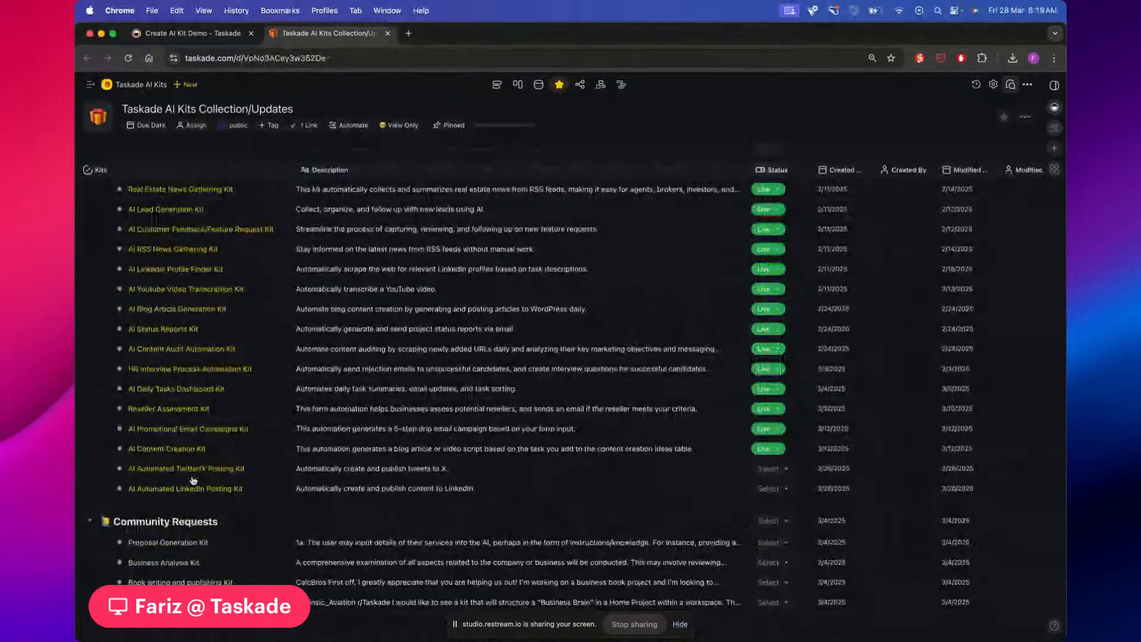
scroll(193, 480, up, 10)
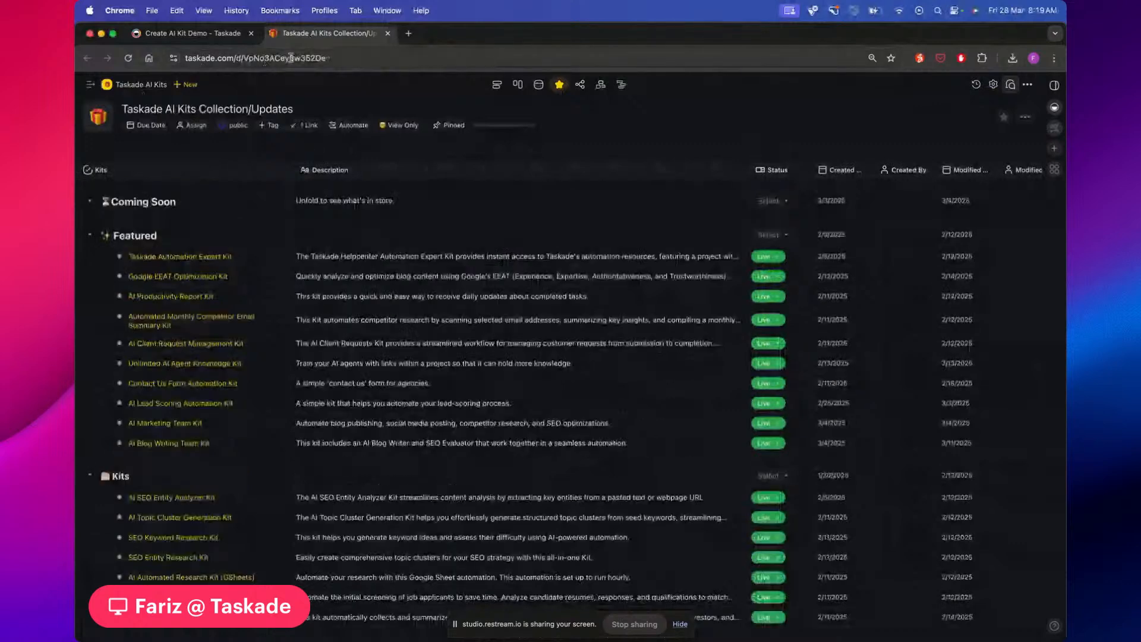
click(221, 37)
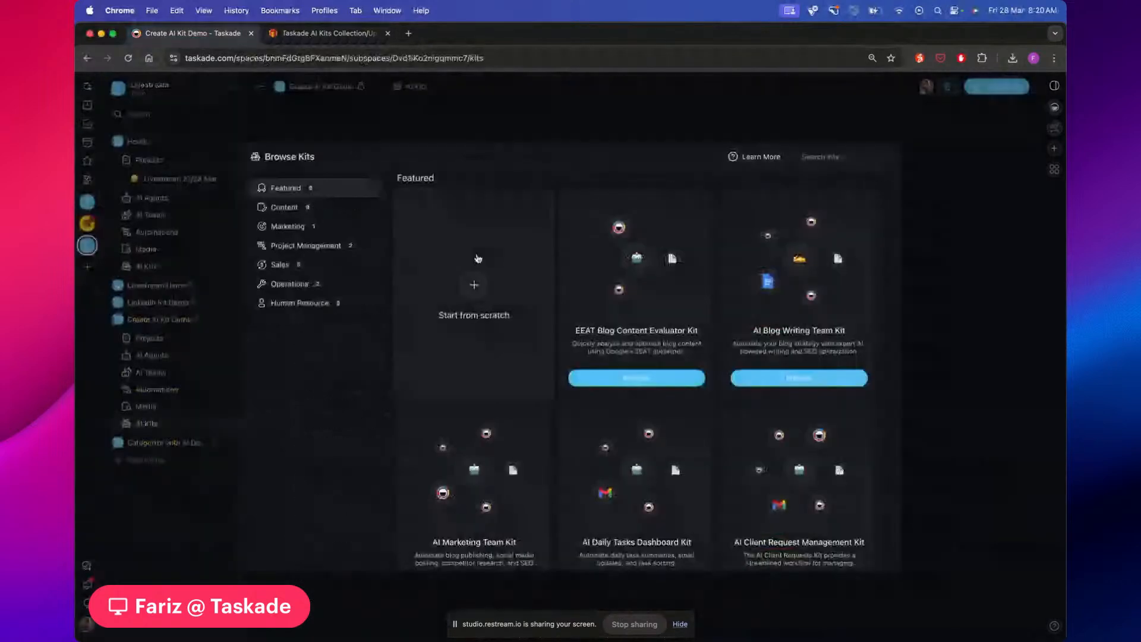
click(365, 37)
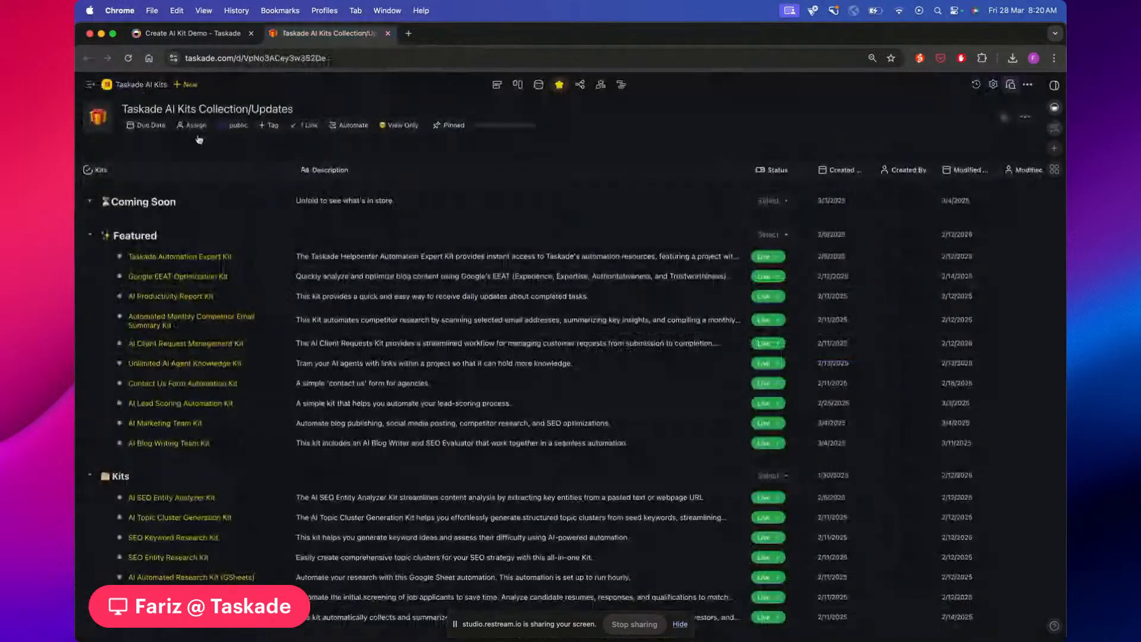
click(89, 202)
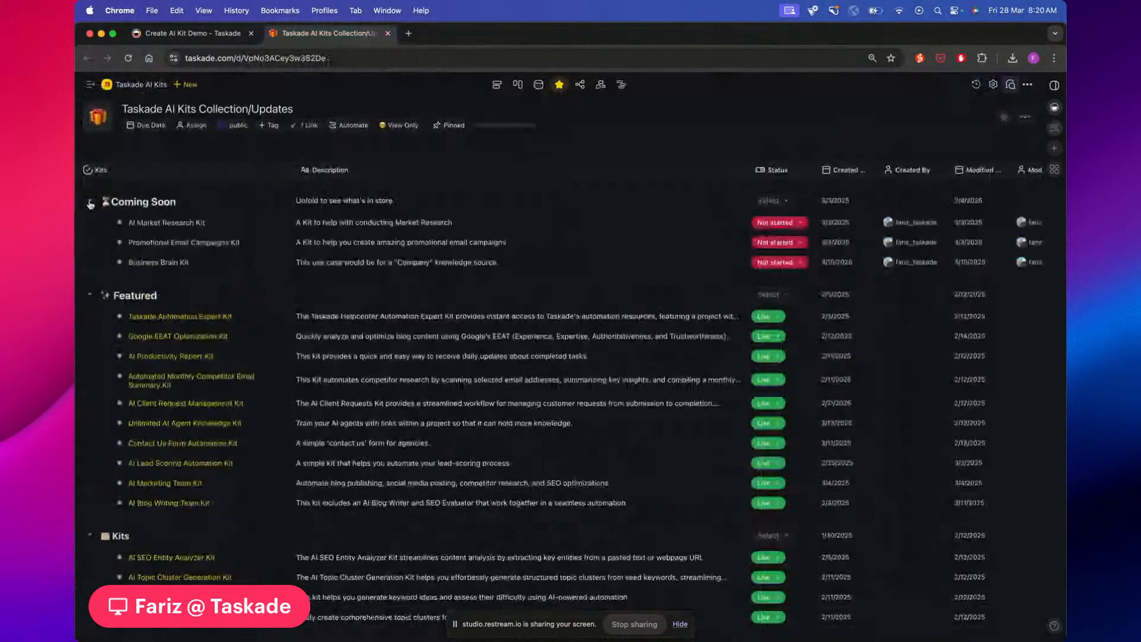
click(90, 204)
click(214, 35)
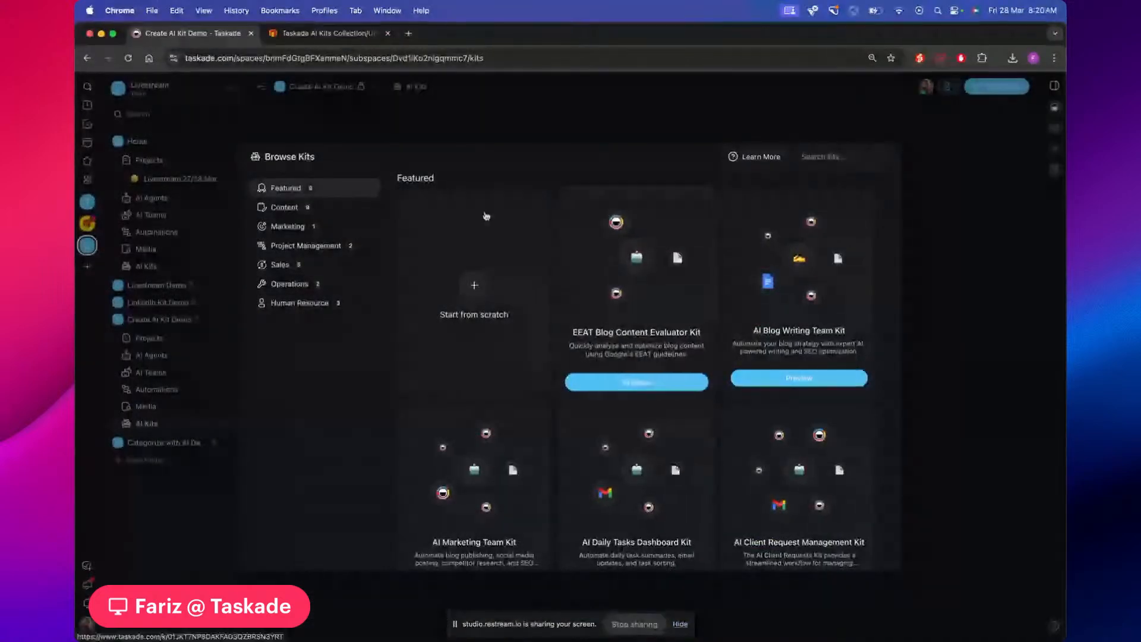
Browse the Featured, Content, Human Resource and Operations kit categories
scroll(294, 207, down, 3)
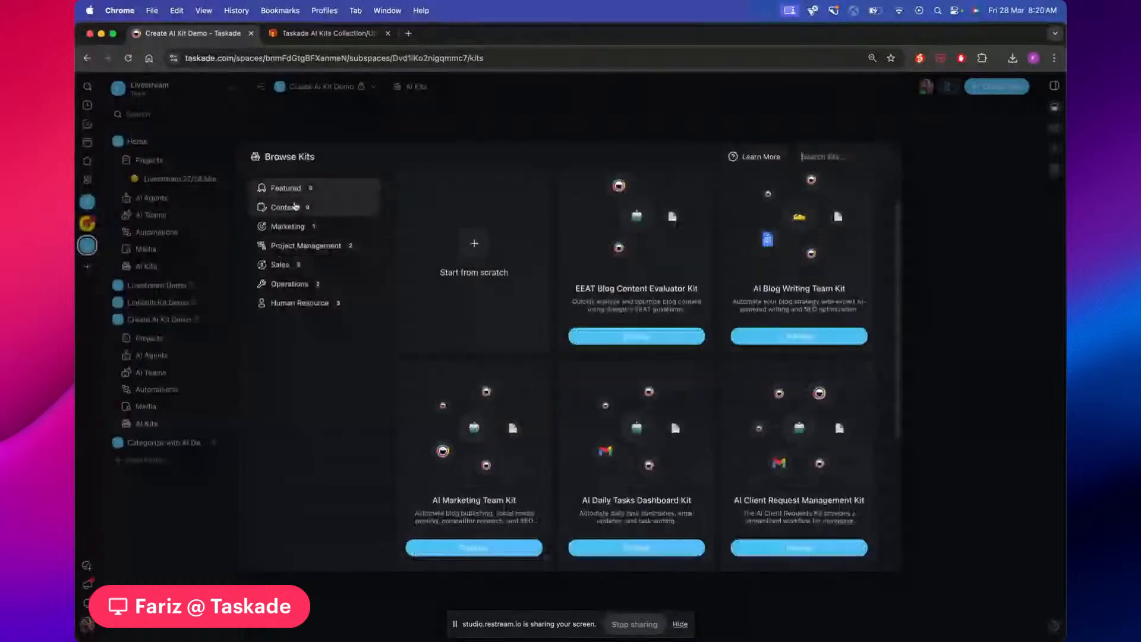
scroll(439, 289, up, 3)
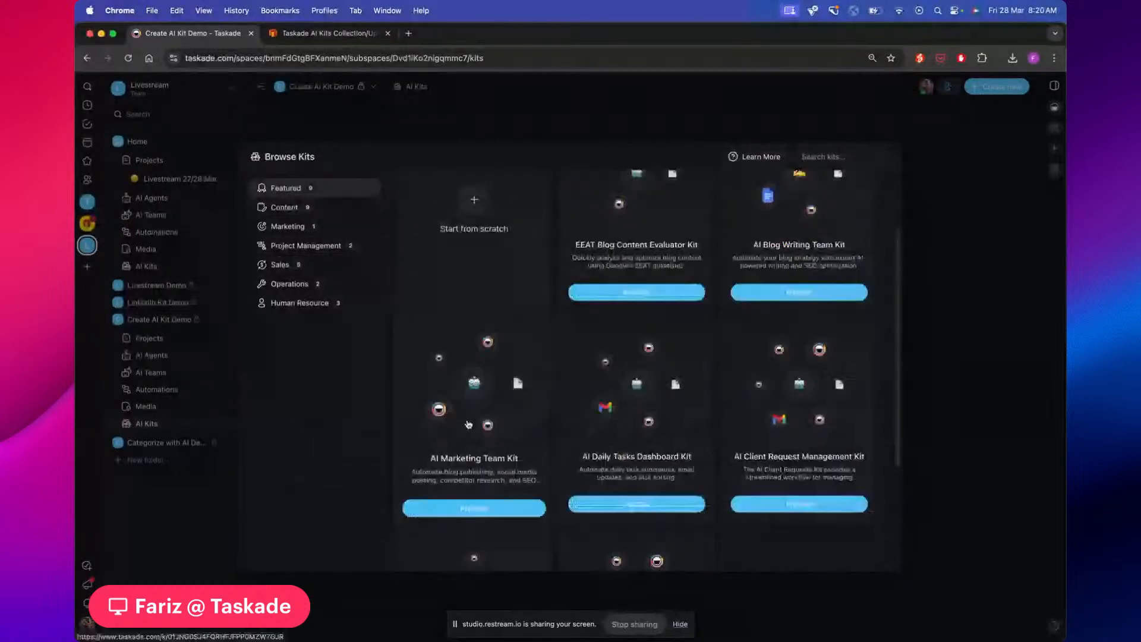
click(286, 188)
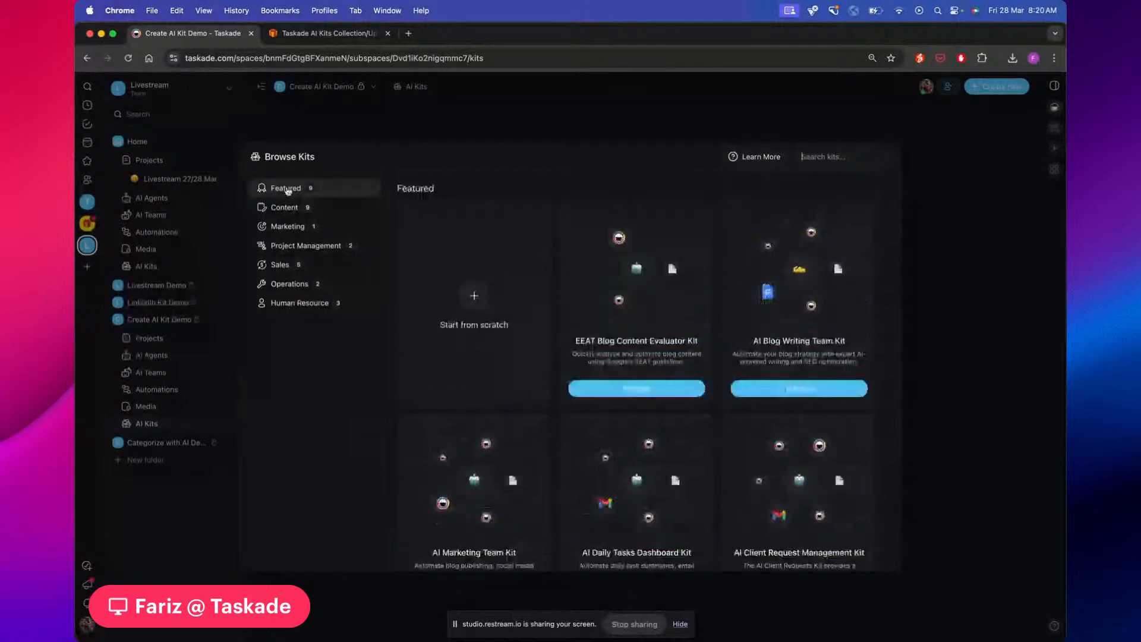
scroll(482, 280, down, 3)
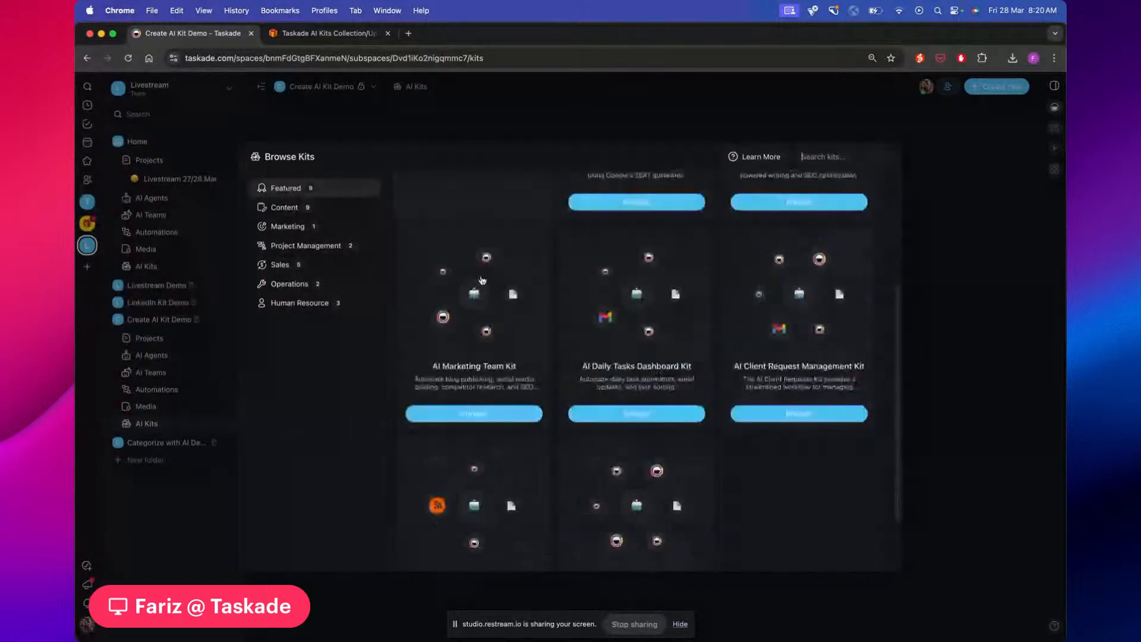
click(354, 208)
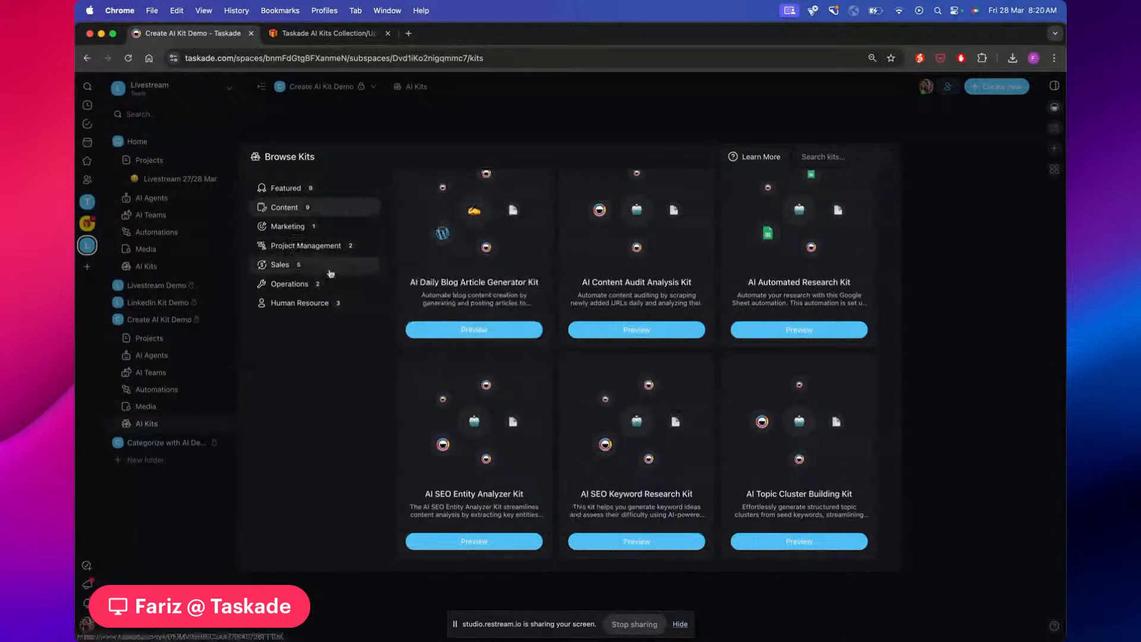
click(300, 305)
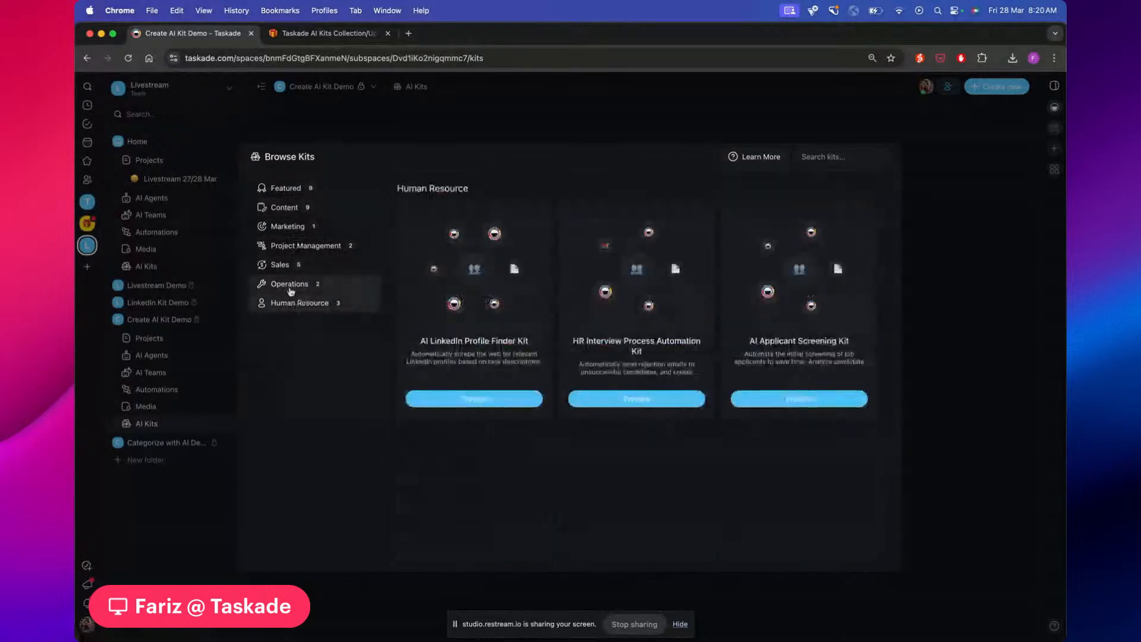
click(290, 285)
click(285, 207)
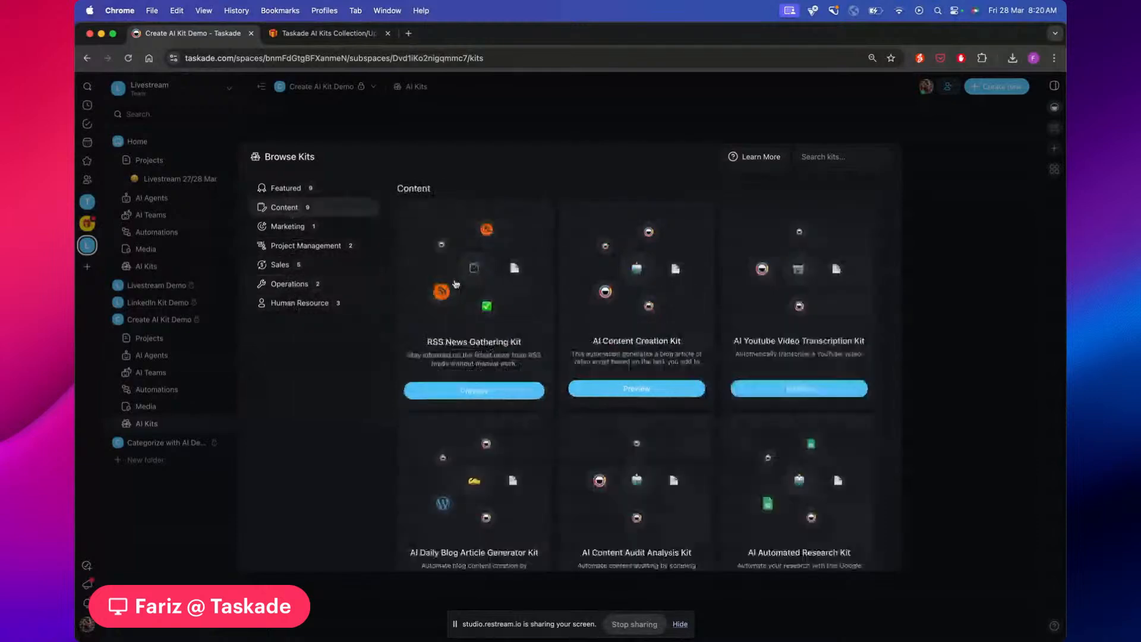
scroll(456, 284, down, 5)
scroll(396, 349, down, 1)
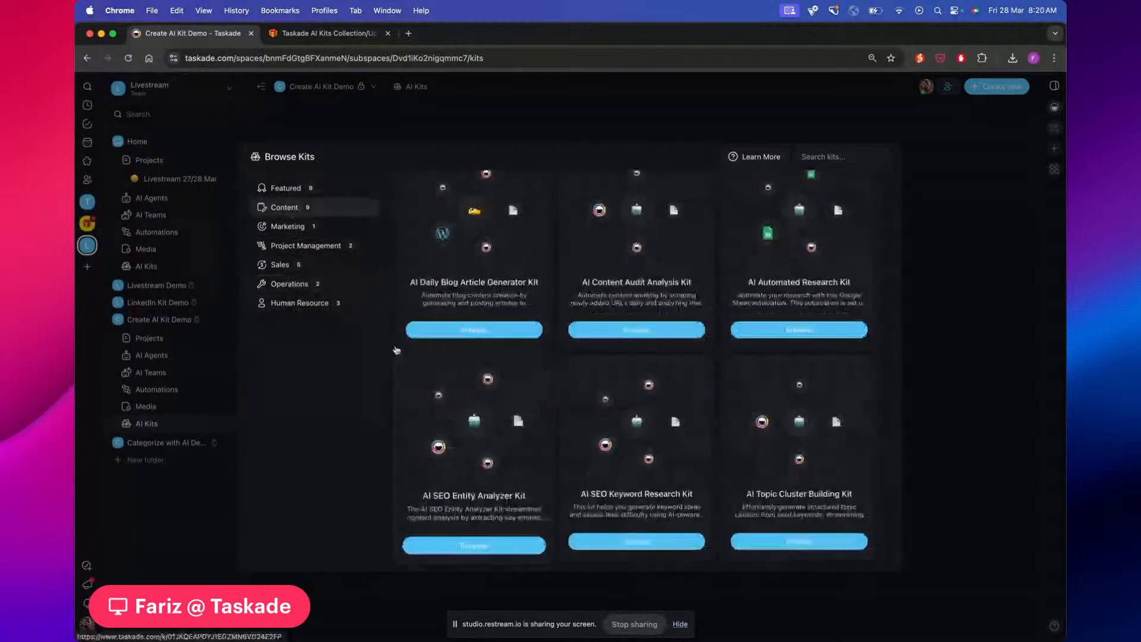
scroll(396, 349, up, 5)
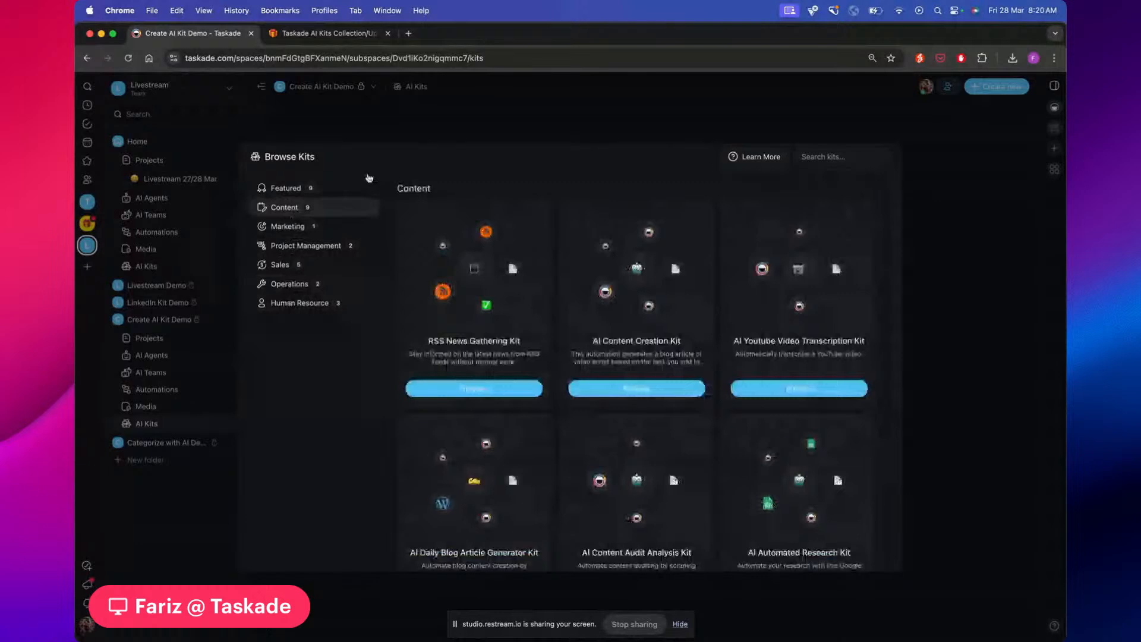
click(368, 179)
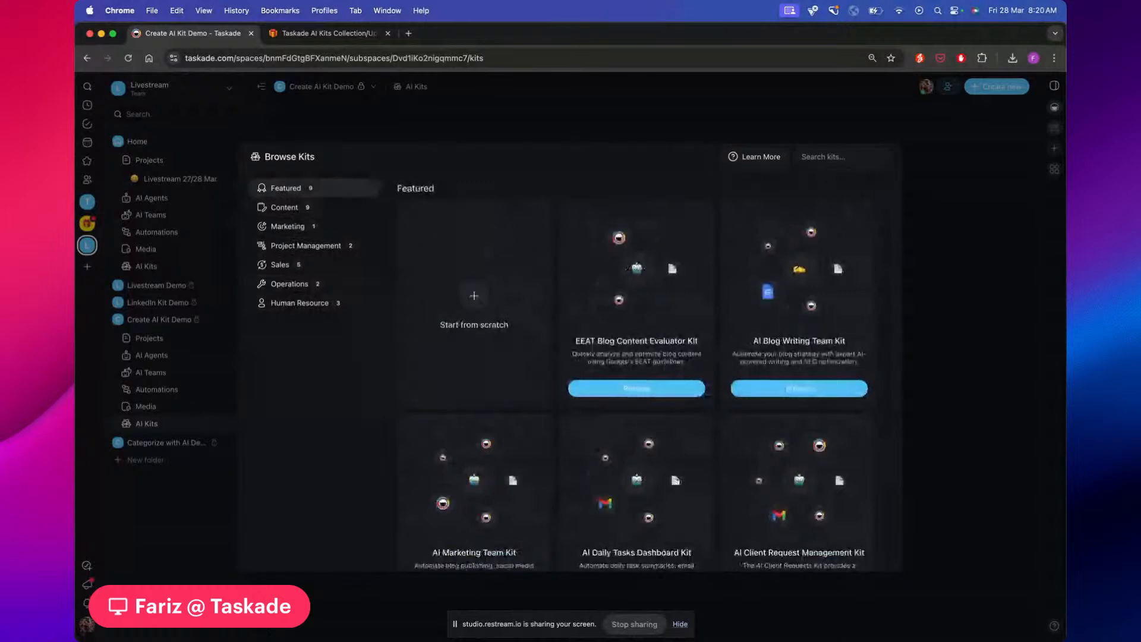
Search kits for 'link', clear the search, then browse Content and Project Management kits
text(link)
key(BackSpace)
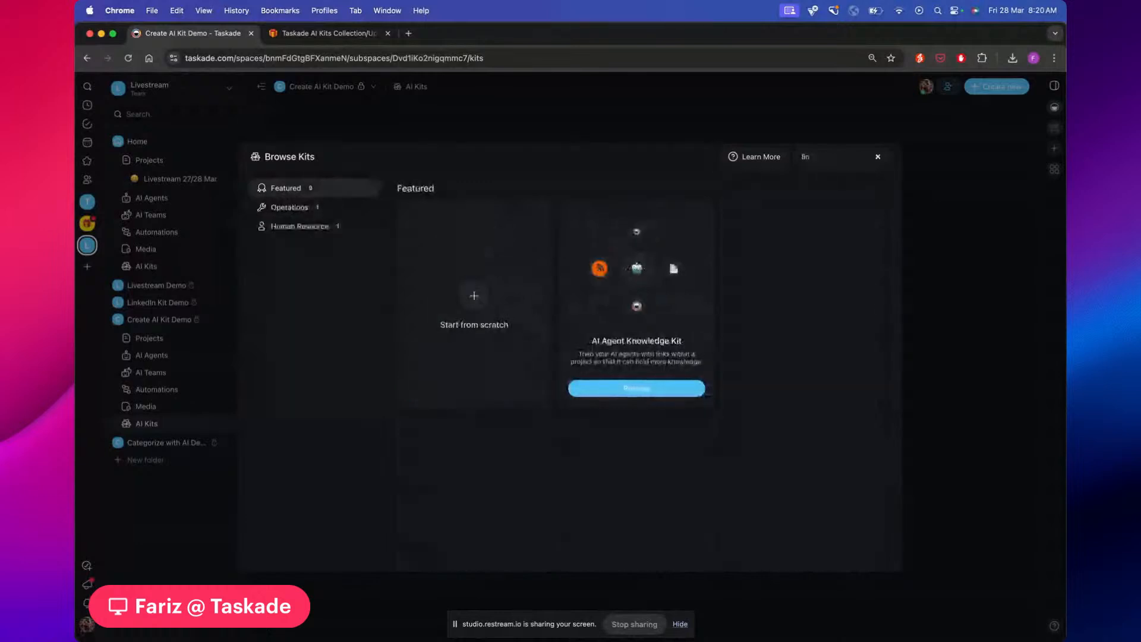
key(BackSpace)
key(BackSpace)
key(BackSpace)
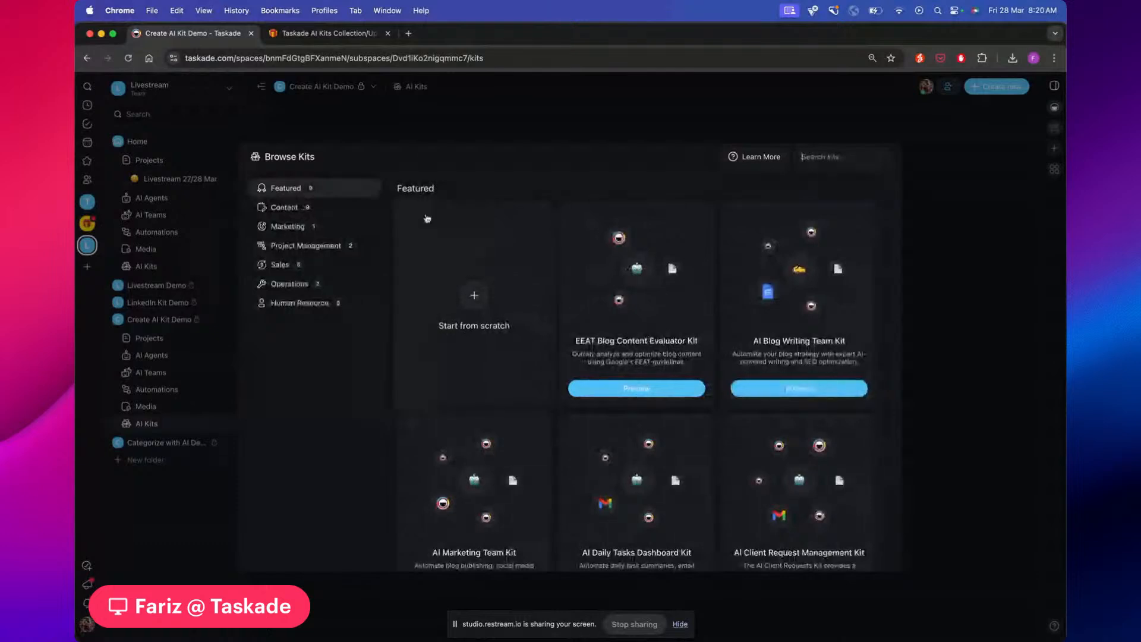
click(334, 214)
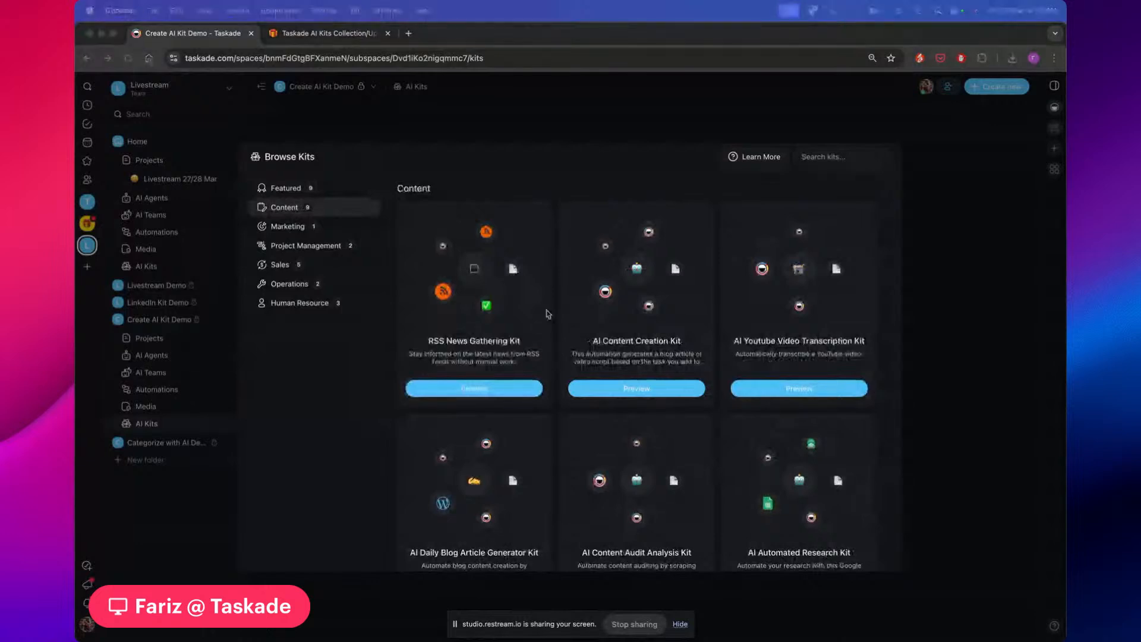
scroll(547, 313, down, 2)
scroll(547, 313, down, 3)
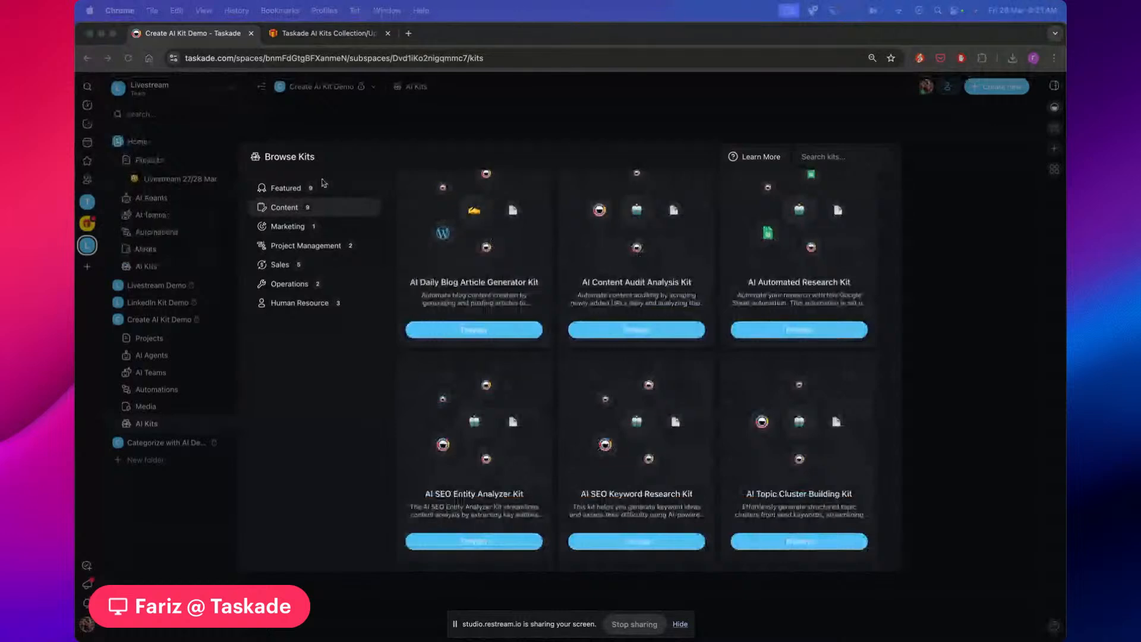
click(298, 246)
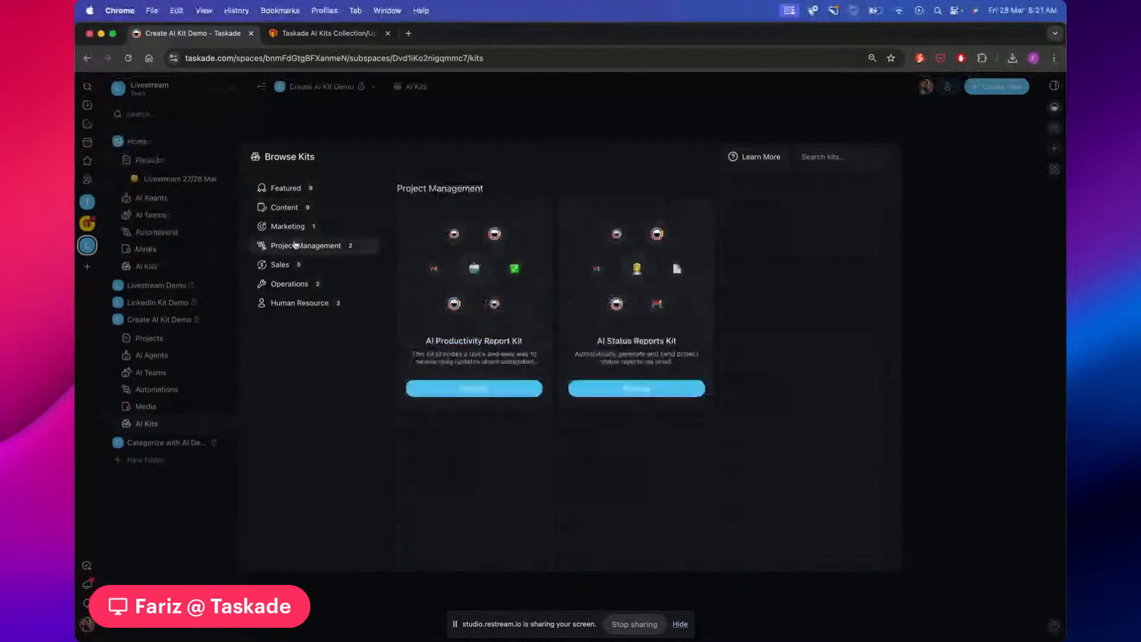
Check the Taskade AI Kits Collection/Updates table, then return to the demo workspace's kit browser
click(328, 37)
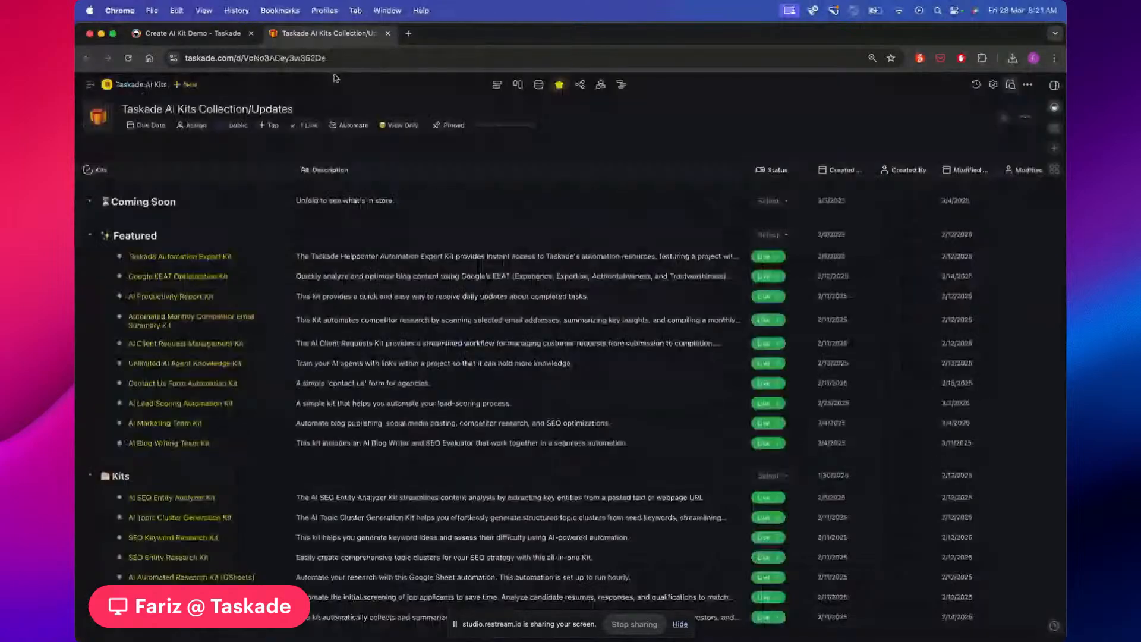
scroll(229, 449, down, 5)
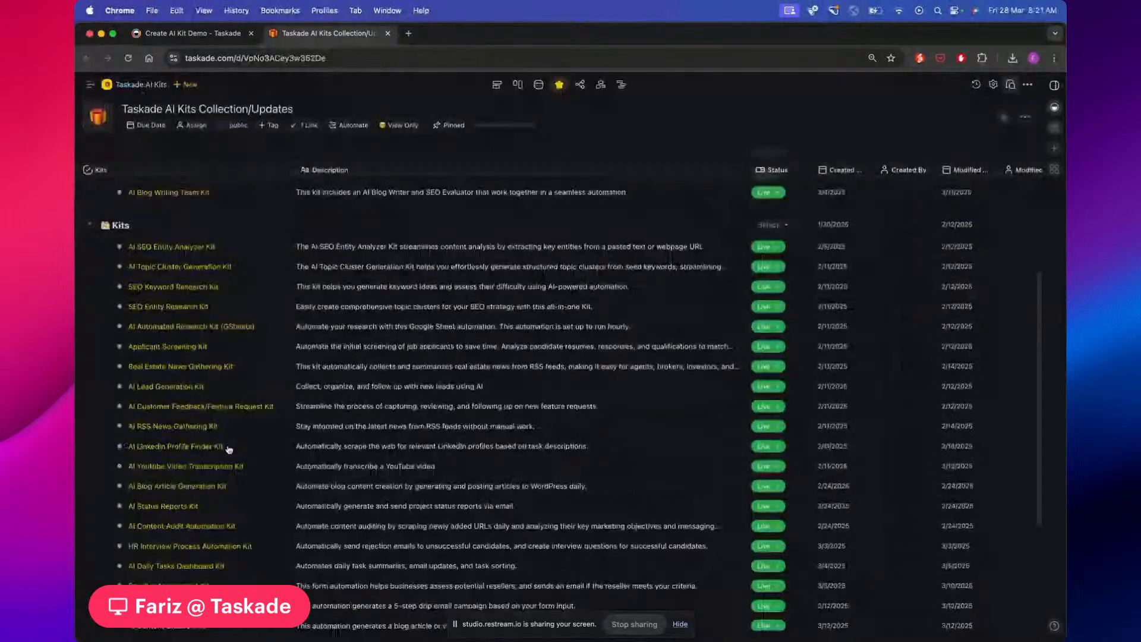
scroll(229, 449, down, 4)
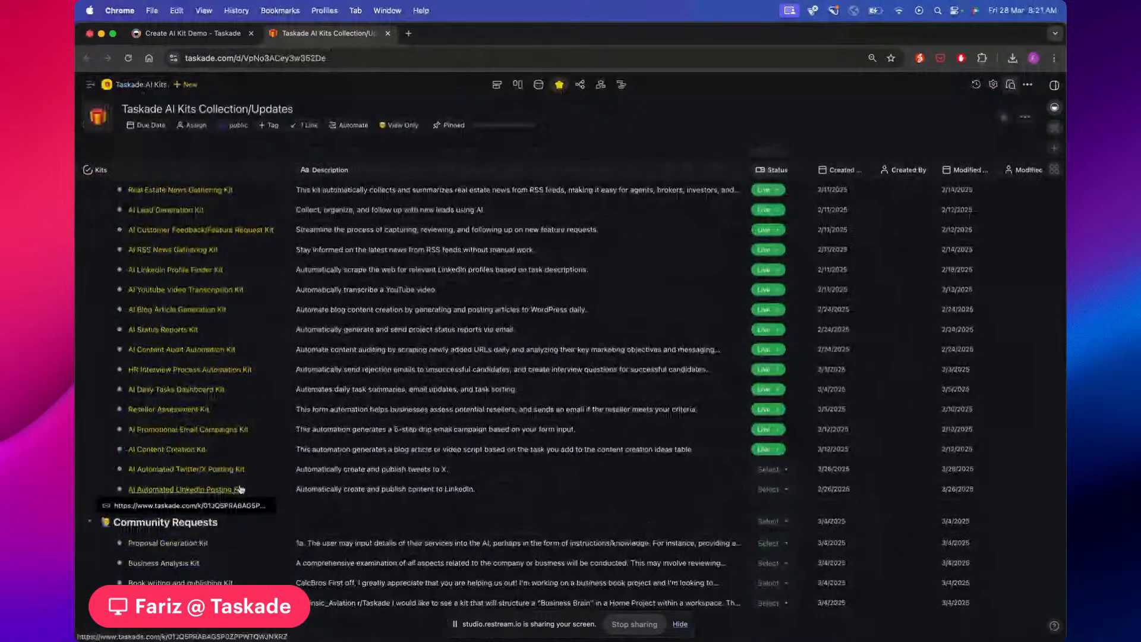
click(200, 34)
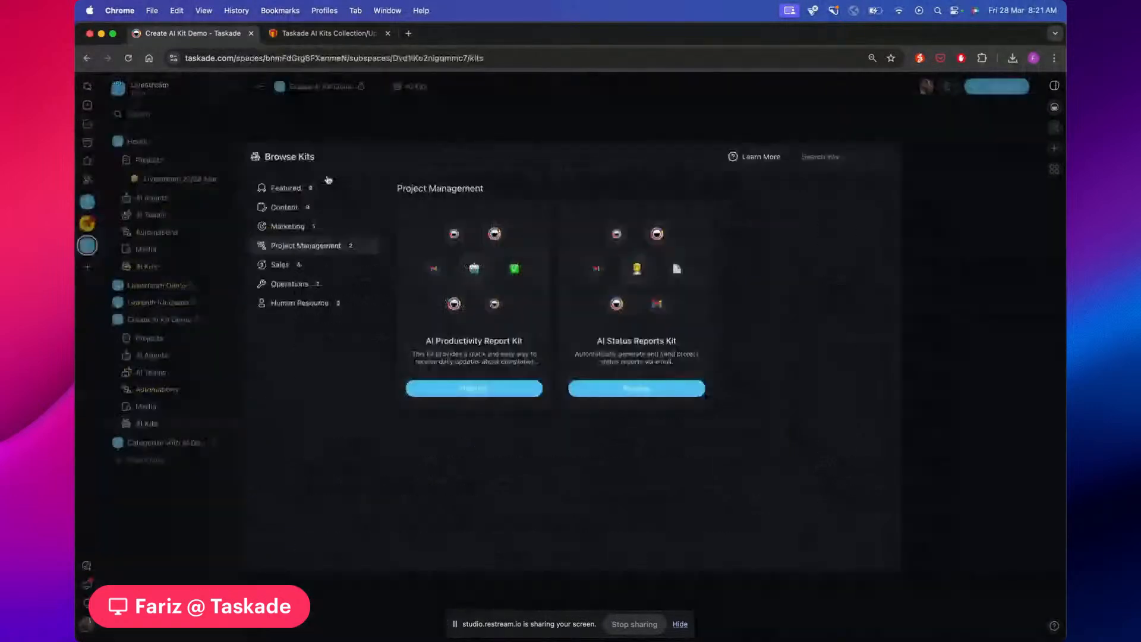
Flip through the Sales, Marketing, Content and Operations kits, then scroll the Featured kits
click(317, 270)
click(291, 226)
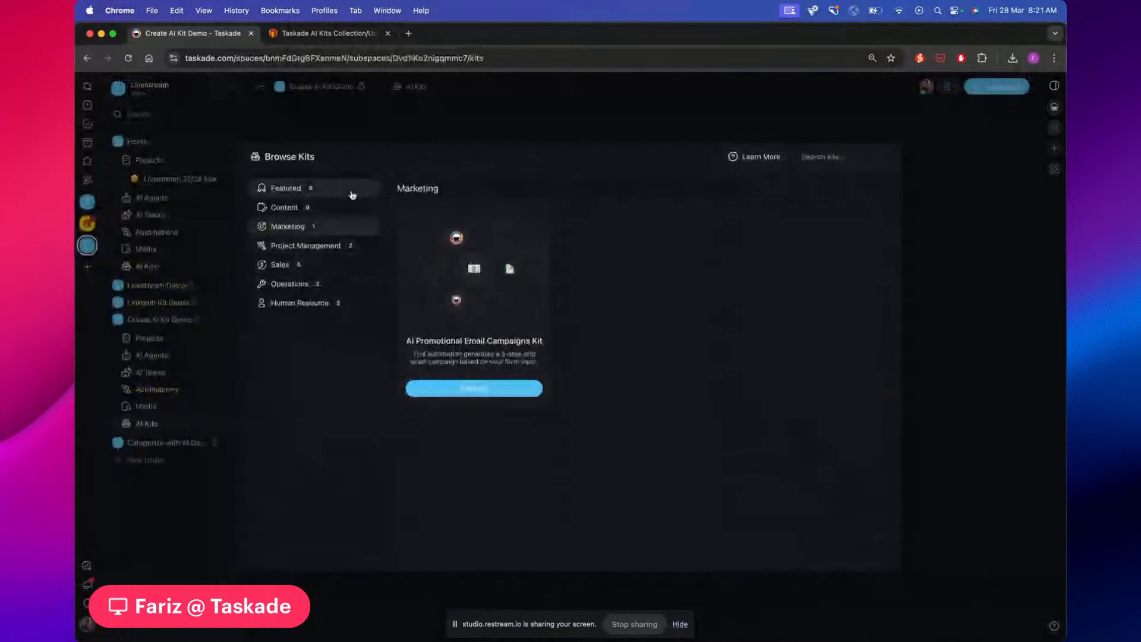
click(285, 207)
scroll(672, 407, down, 5)
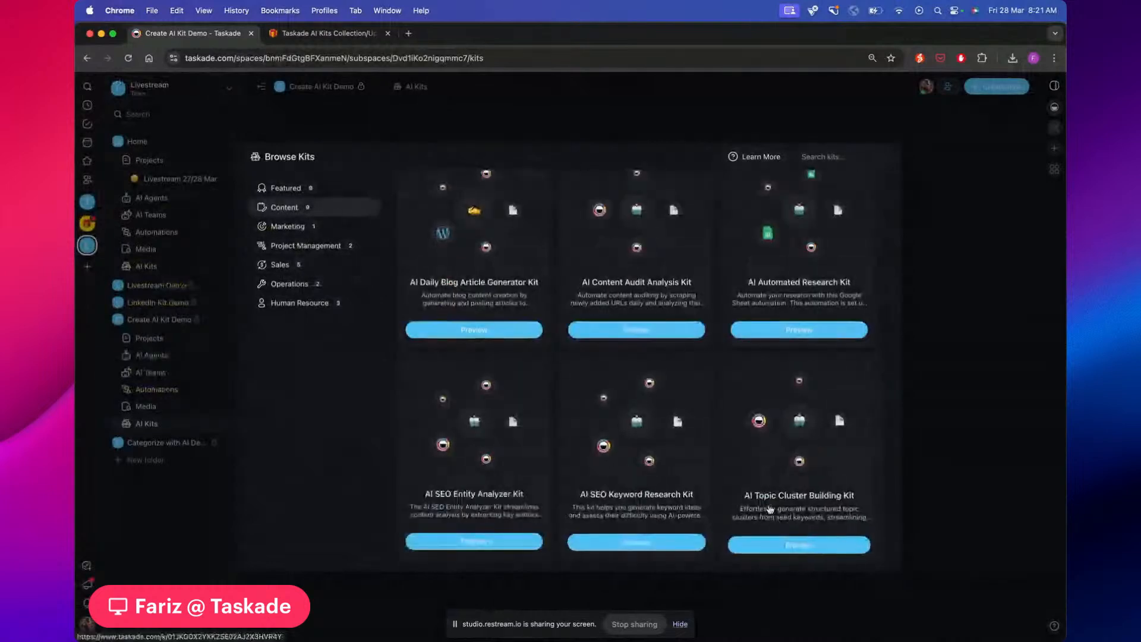
click(309, 284)
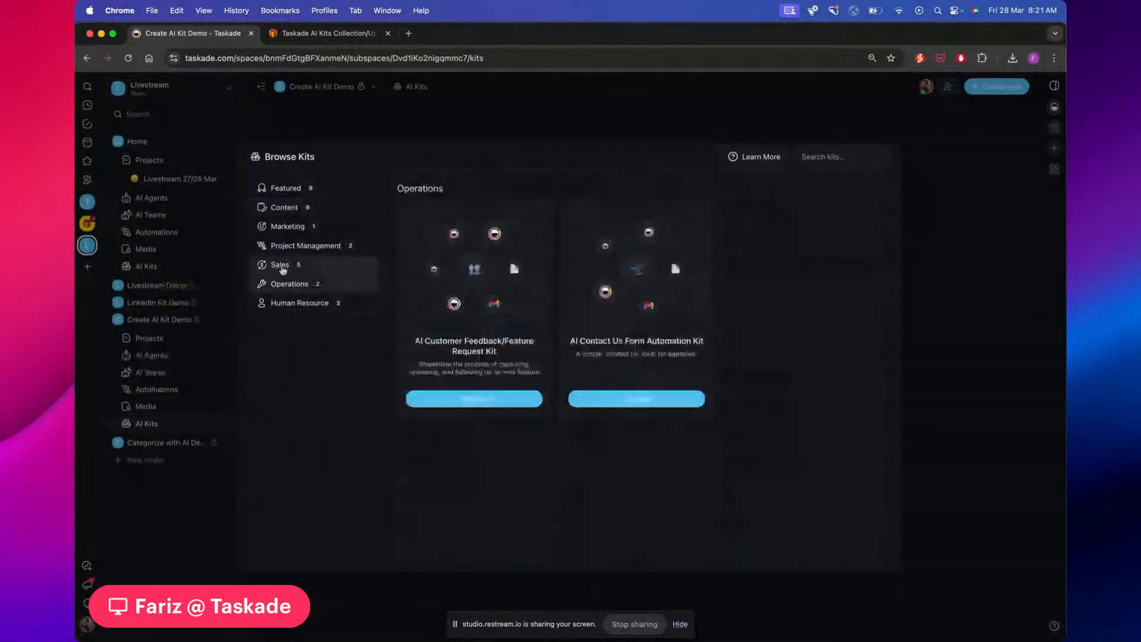
click(286, 188)
scroll(508, 307, down, 1)
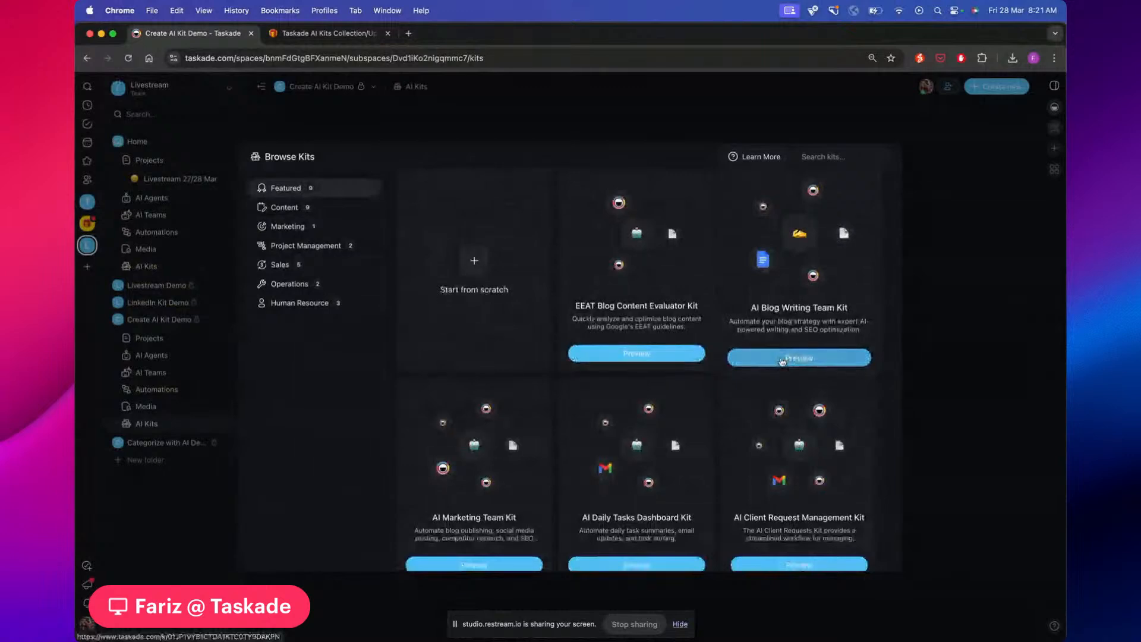
Preview the AI Blog Writing Team Kit in a new tab and scroll its Quickstart Guide
click(782, 359)
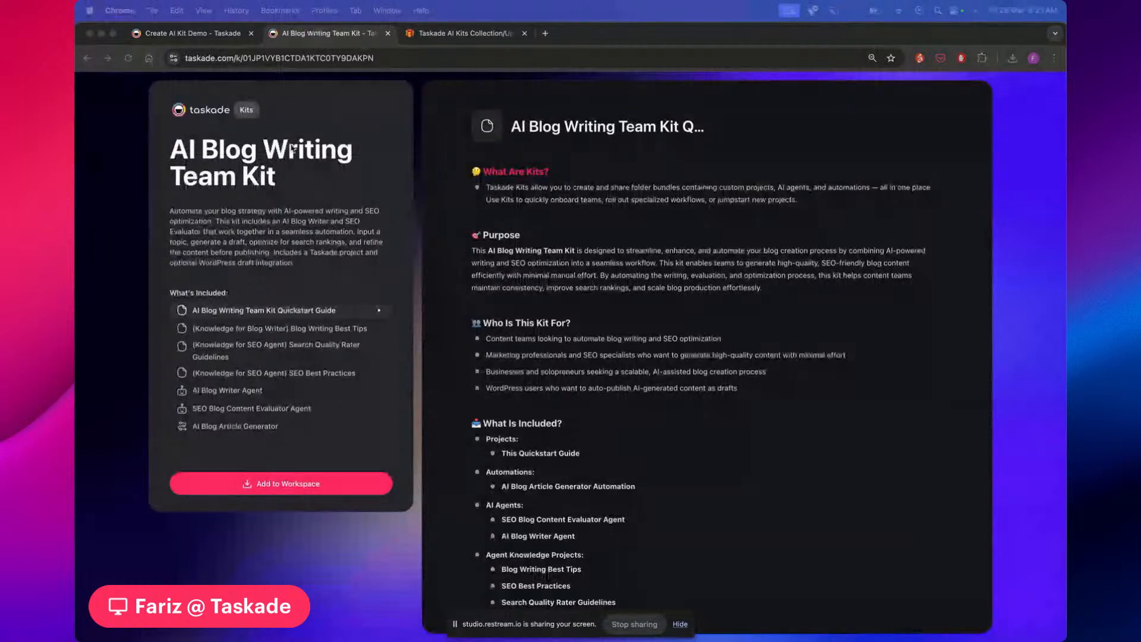
click(298, 37)
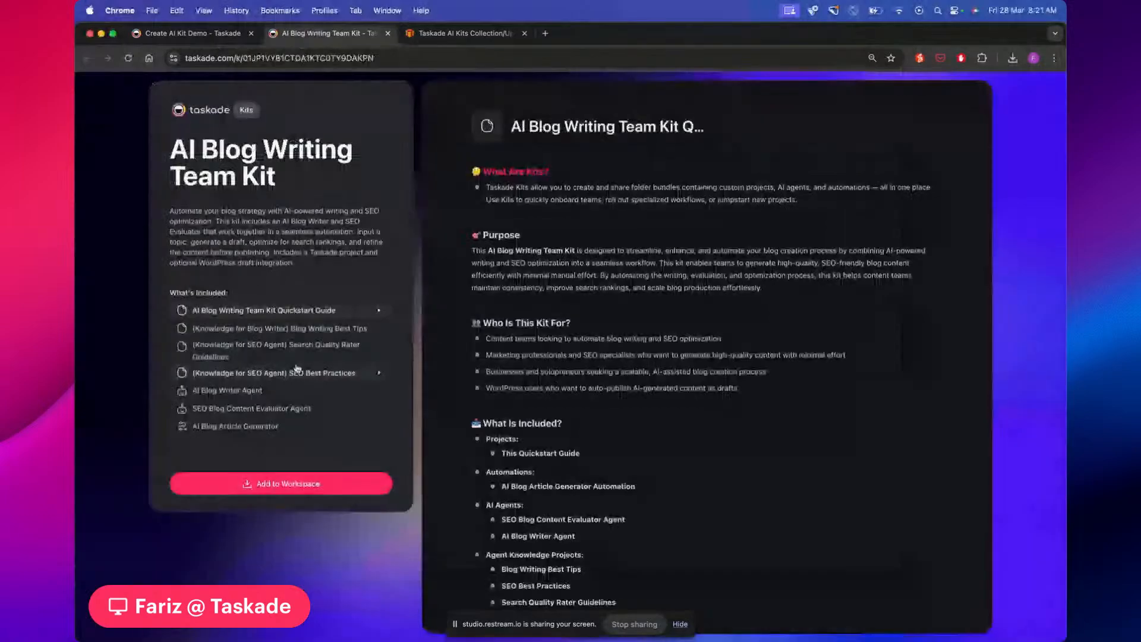
scroll(652, 327, down, 5)
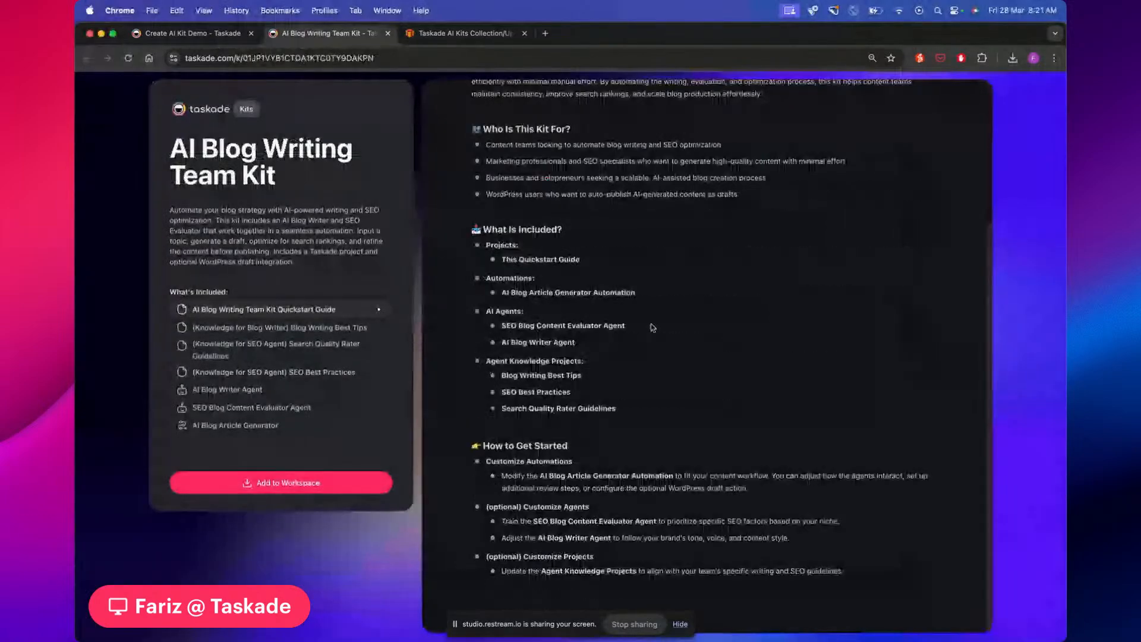
scroll(526, 247, up, 3)
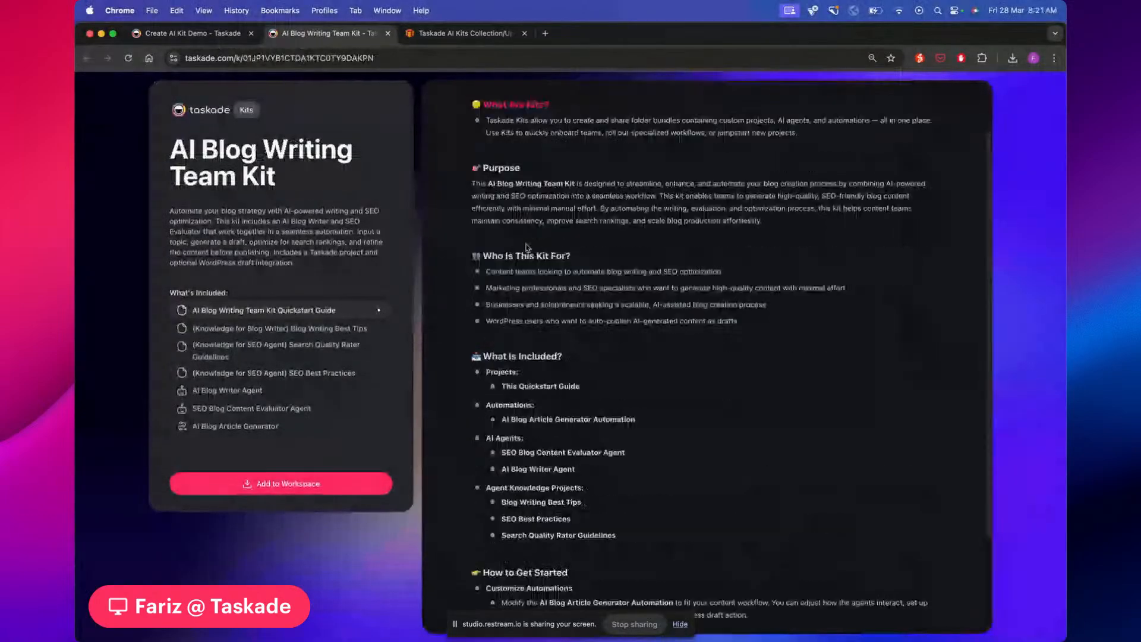
scroll(526, 248, up, 2)
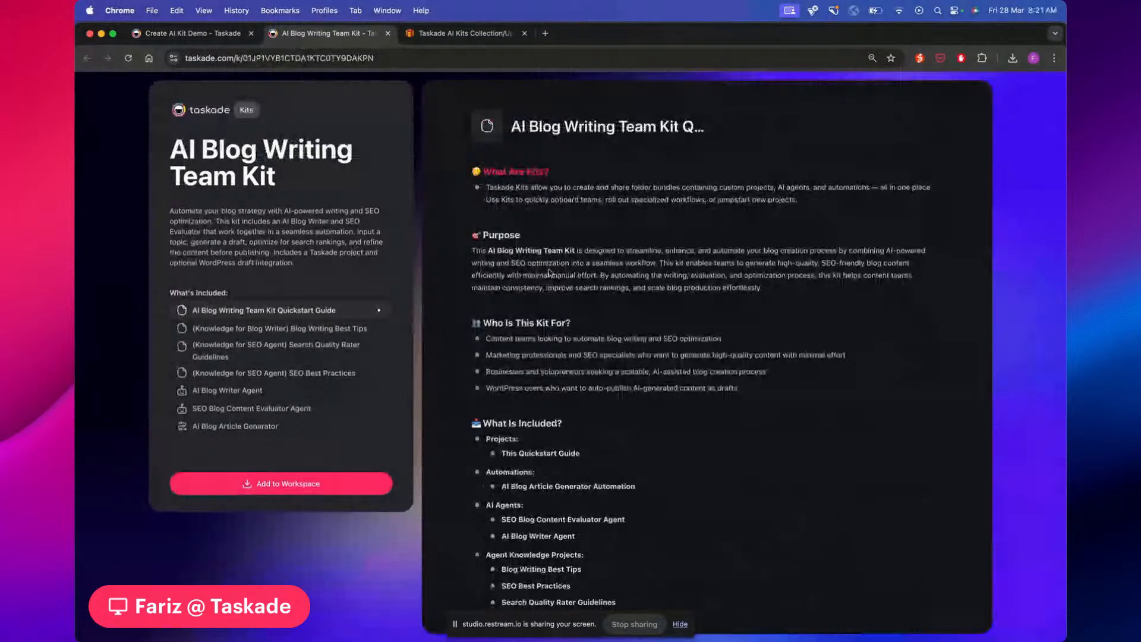
scroll(549, 272, down, 2)
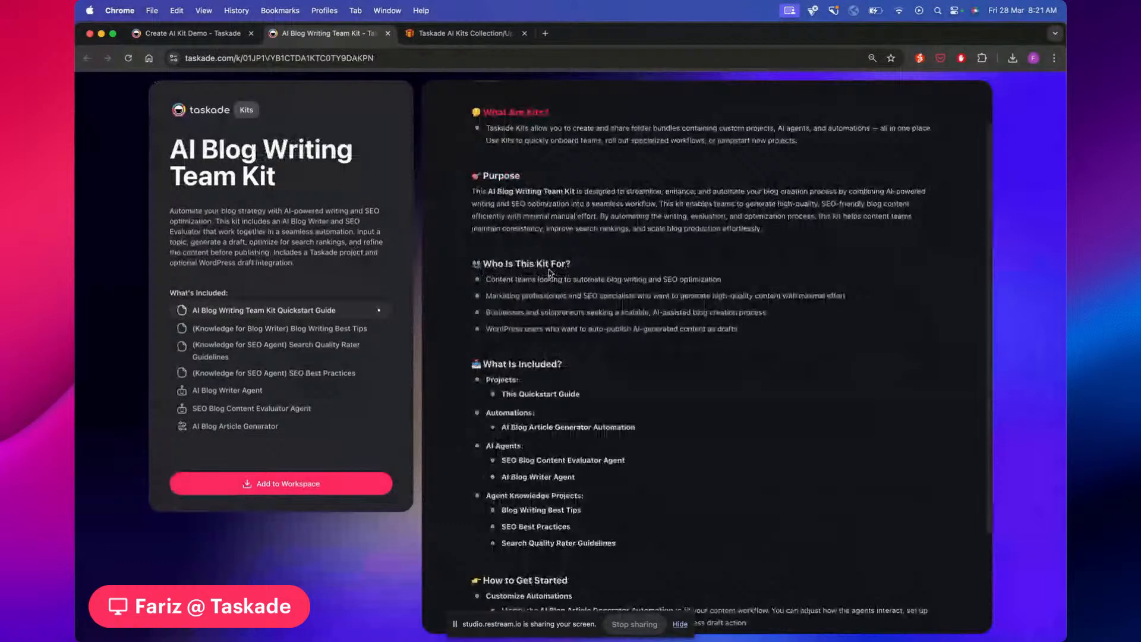
scroll(549, 273, down, 3)
Open the Blog Writing Best Tips, Search Quality Rater Guidelines and SEO Best Practices knowledge pages
click(280, 328)
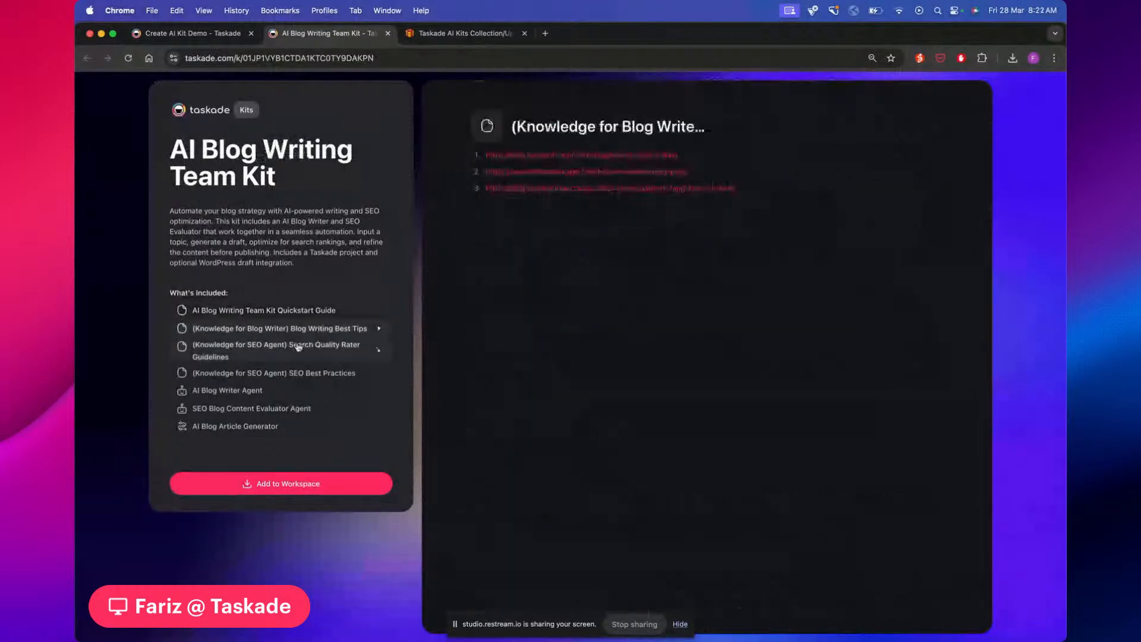
click(298, 347)
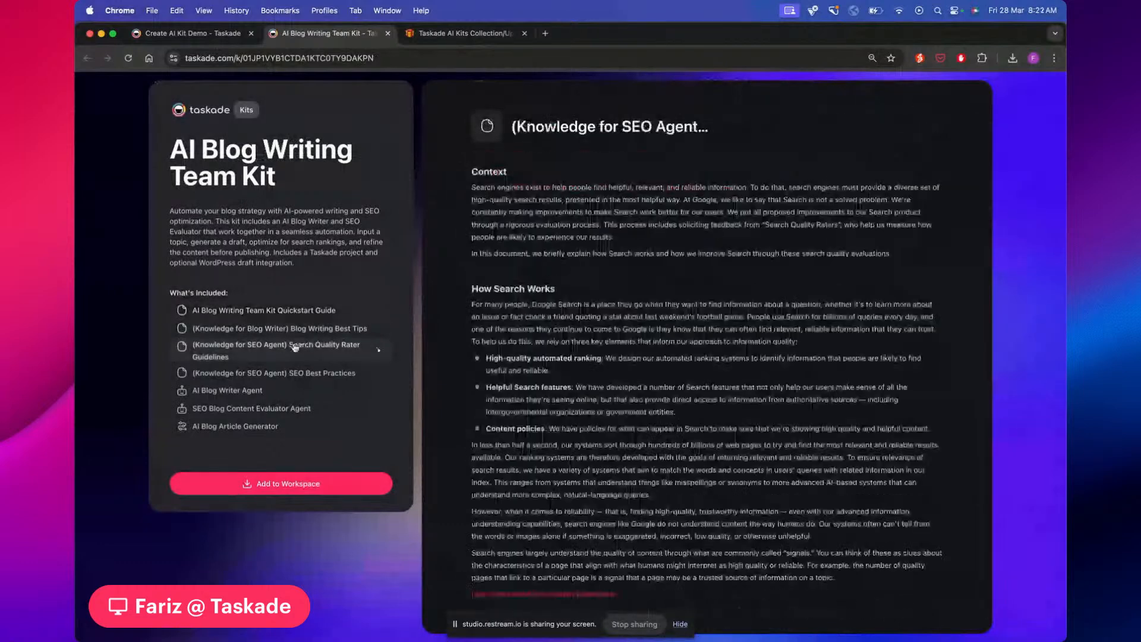
click(260, 373)
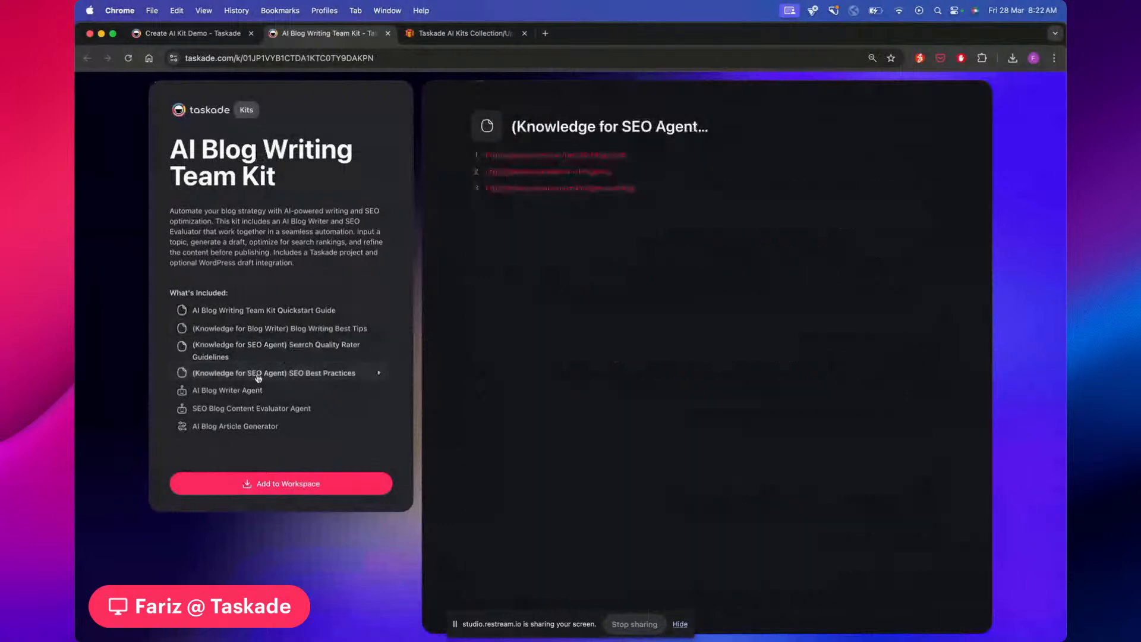
Read the AI Blog Writer and SEO Blog Content Evaluator agents' instructions, then view the AI Blog Article Generator flow
click(223, 391)
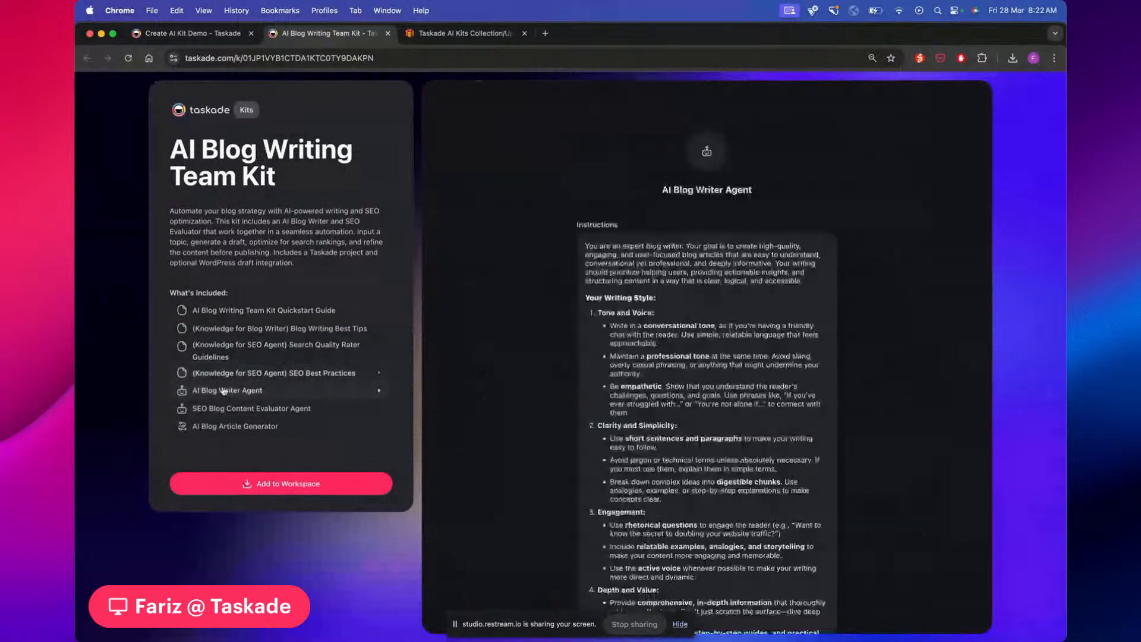
scroll(557, 277, down, 2)
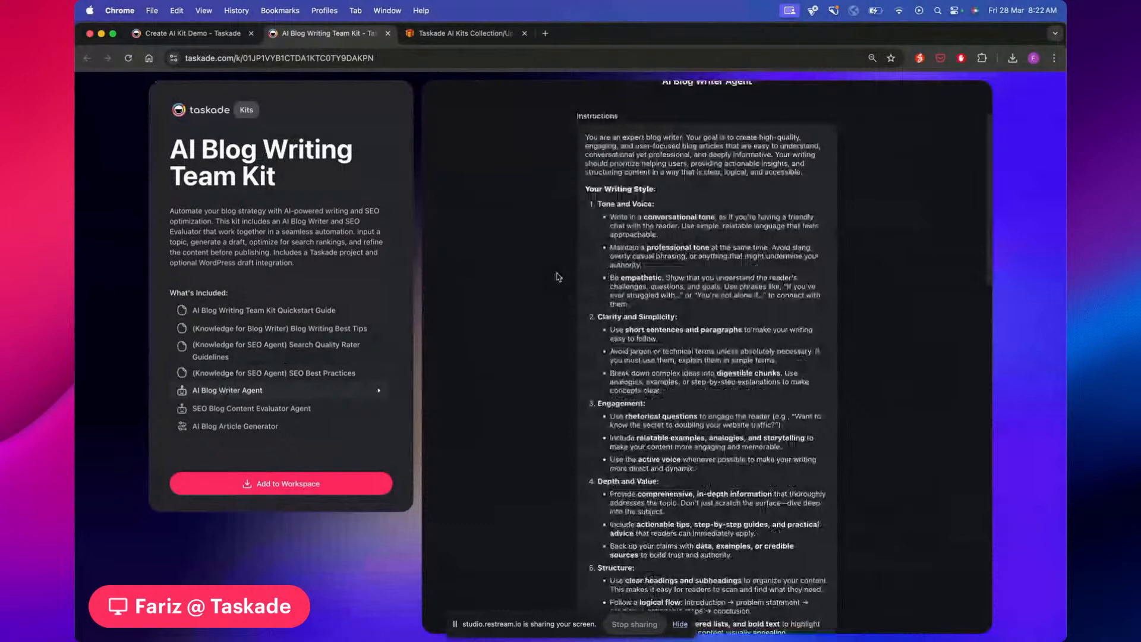
click(262, 408)
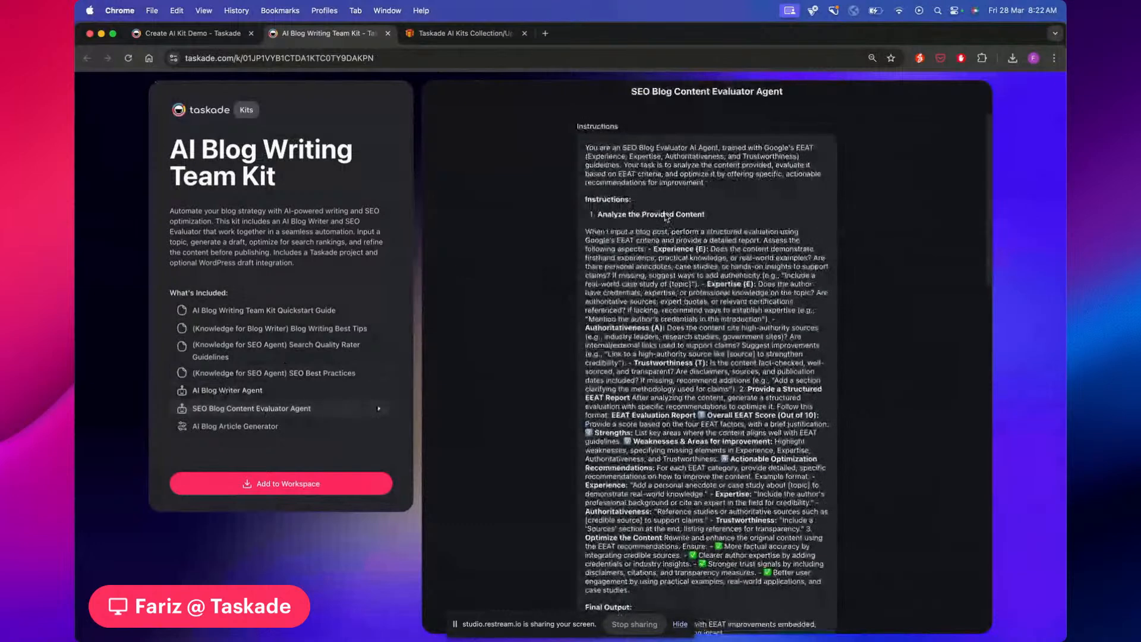
scroll(666, 217, down, 1)
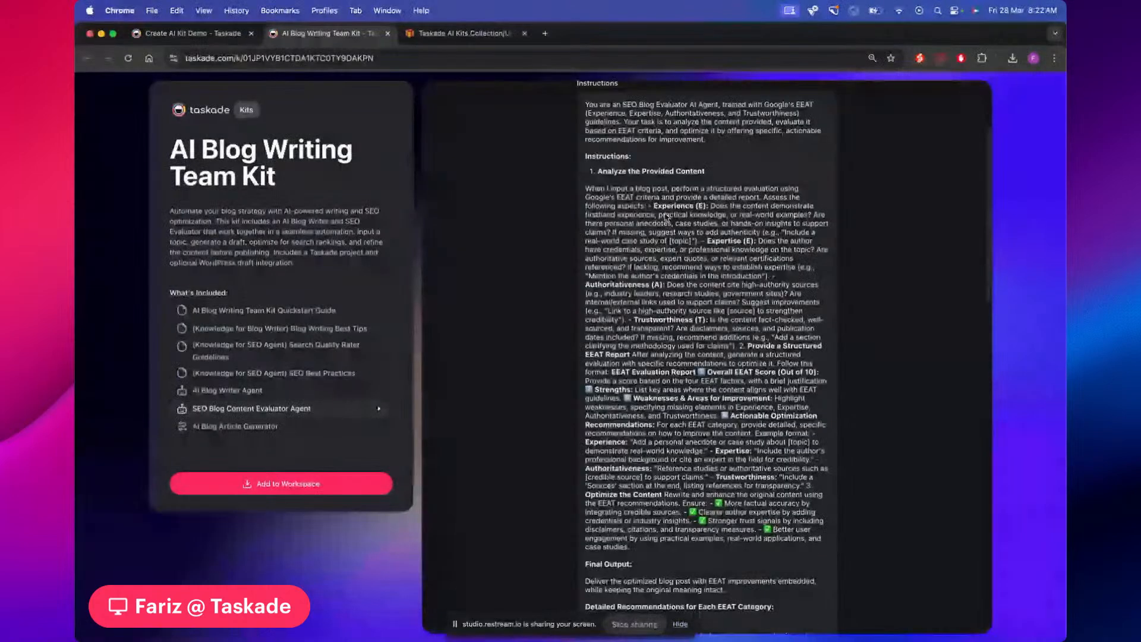
scroll(666, 218, down, 10)
click(234, 434)
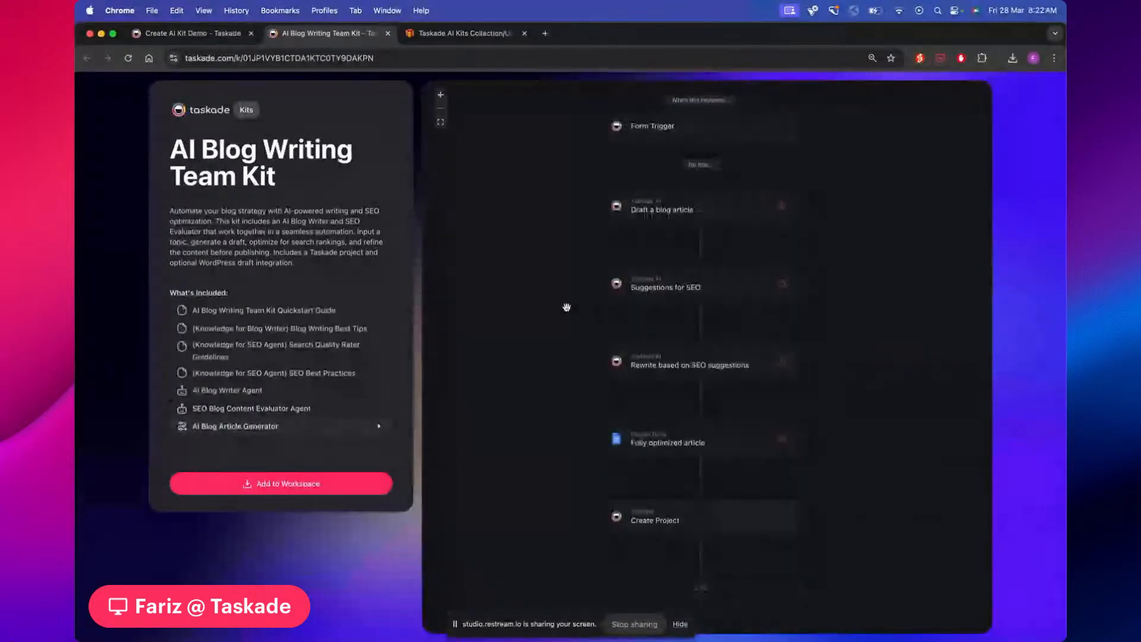
Add the AI Blog Writing Team Kit to Create AI Kit Demo and start its guided setup
click(297, 485)
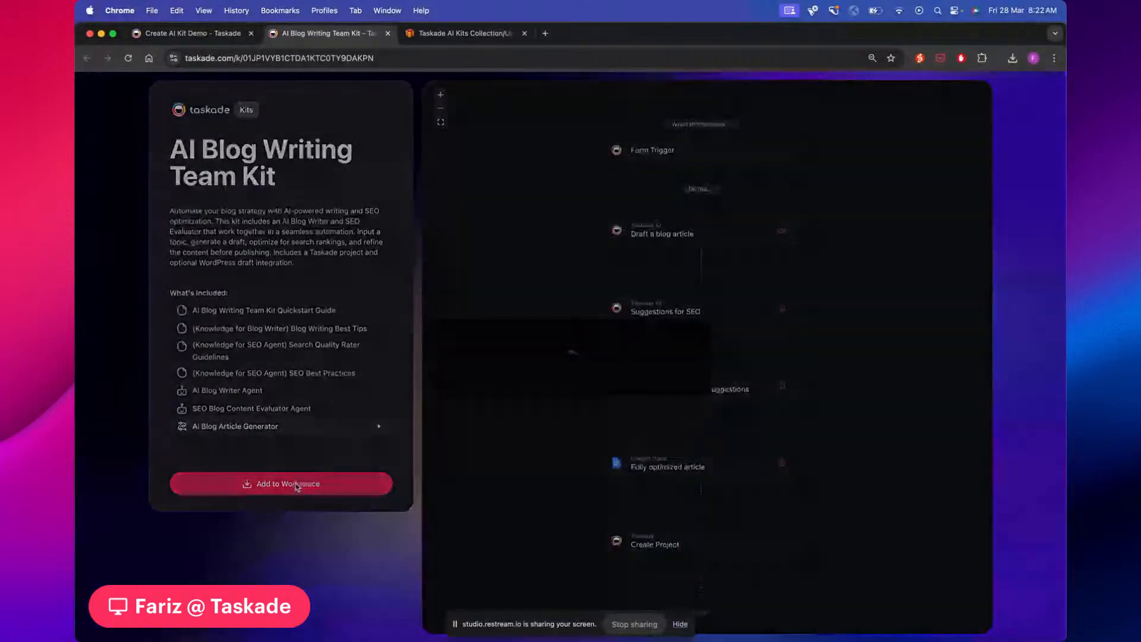
scroll(521, 388, down, 5)
scroll(522, 387, up, 1)
scroll(521, 388, down, 3)
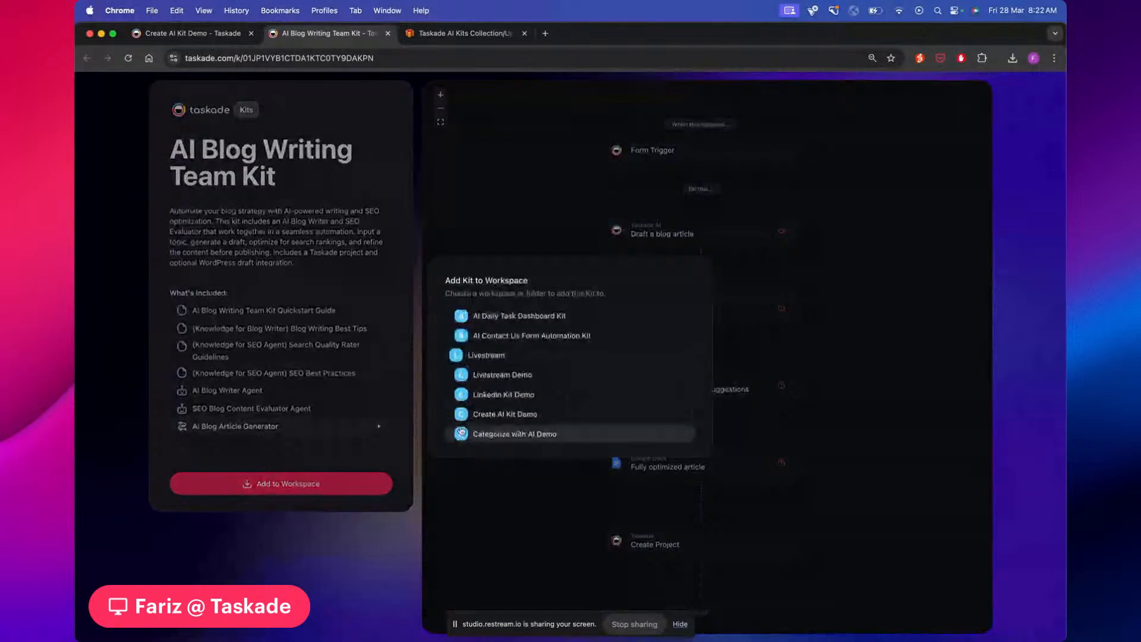
click(484, 416)
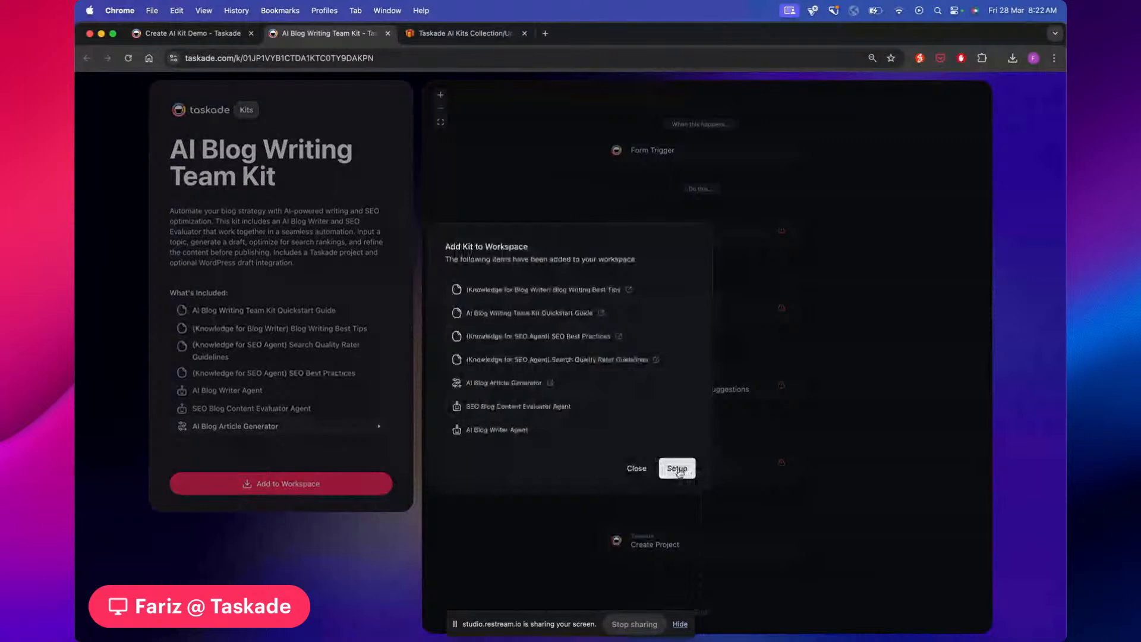
click(678, 468)
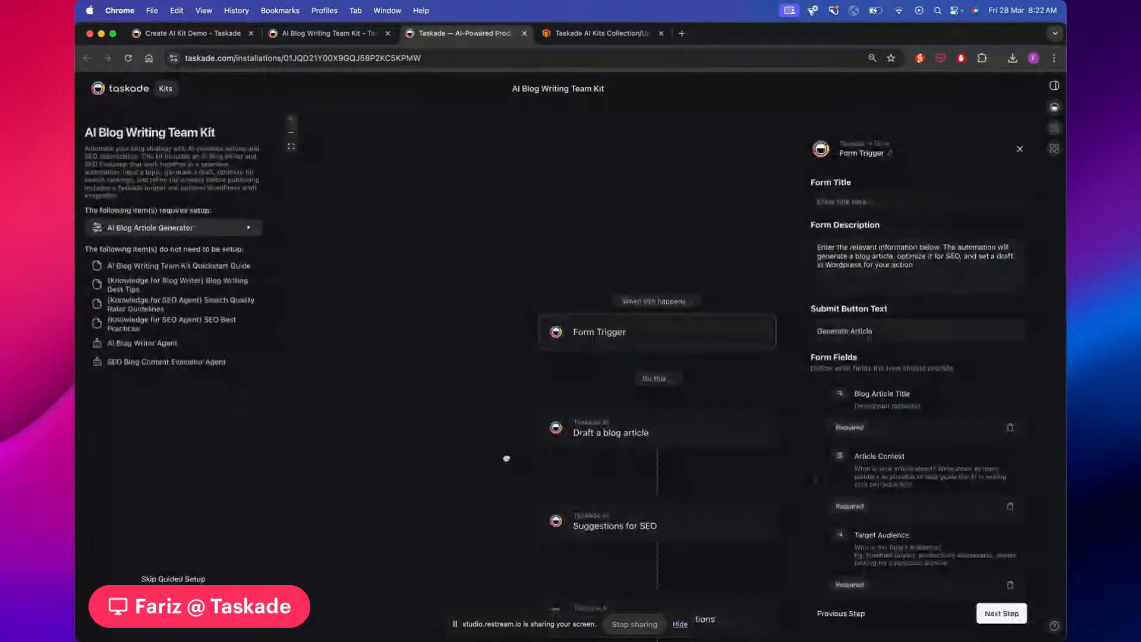
Pan and zoom around the kit's automation workflow diagram to review its steps
drag(506, 458, 407, 271)
drag(678, 343, 684, 339)
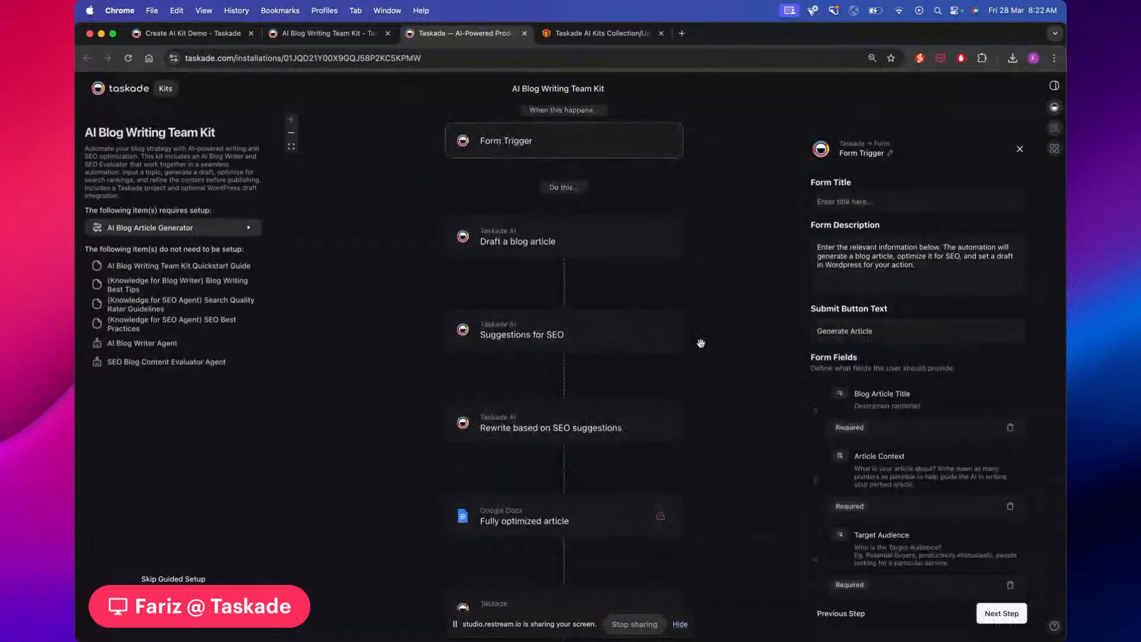
scroll(701, 343, up, 1)
scroll(700, 343, up, 1)
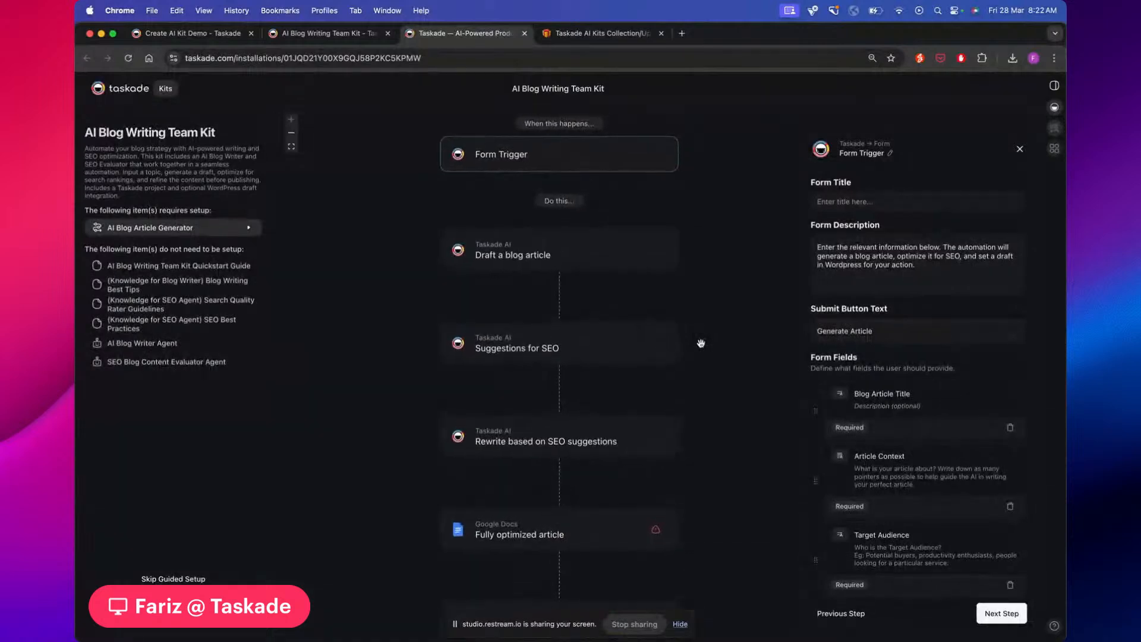
scroll(701, 343, up, 1)
scroll(701, 343, up, 3)
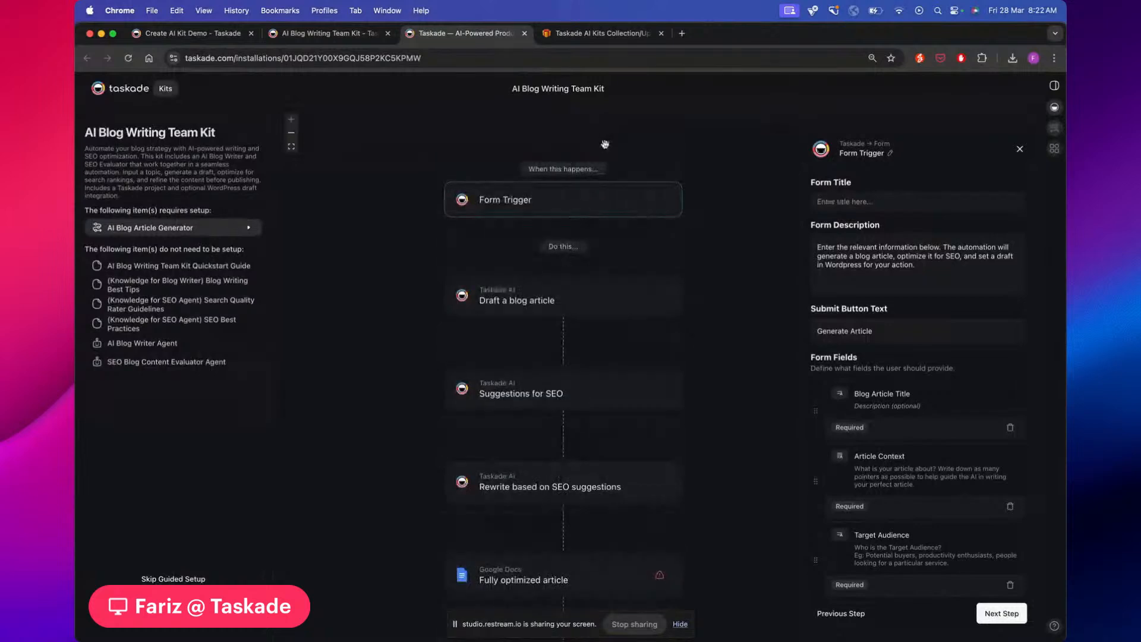
scroll(728, 217, down, 3)
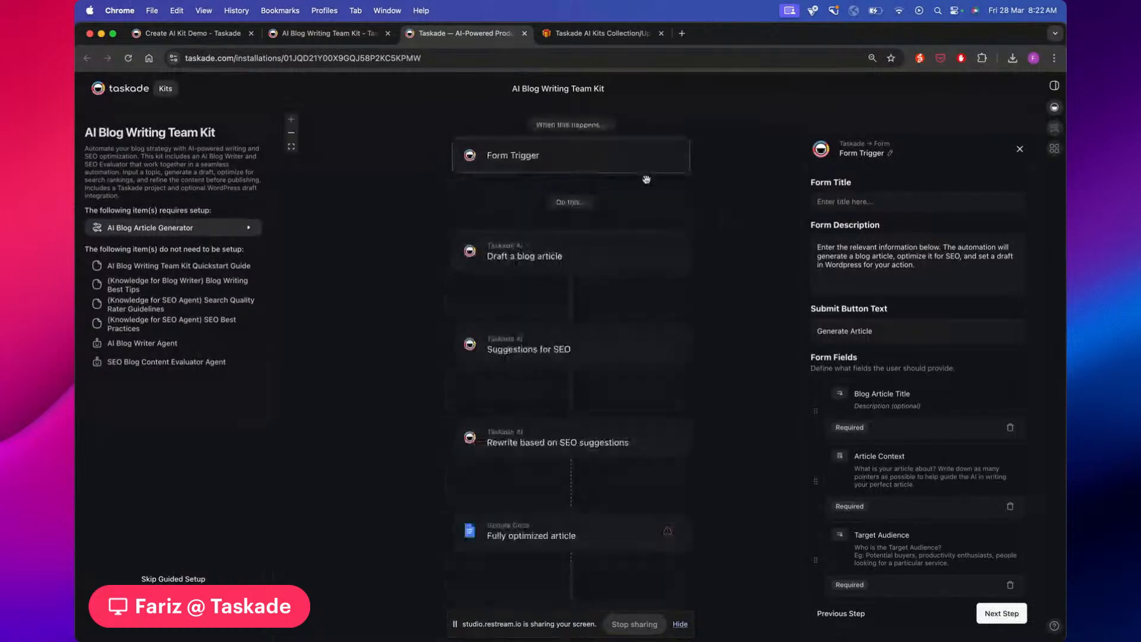
drag(712, 208, 657, 242)
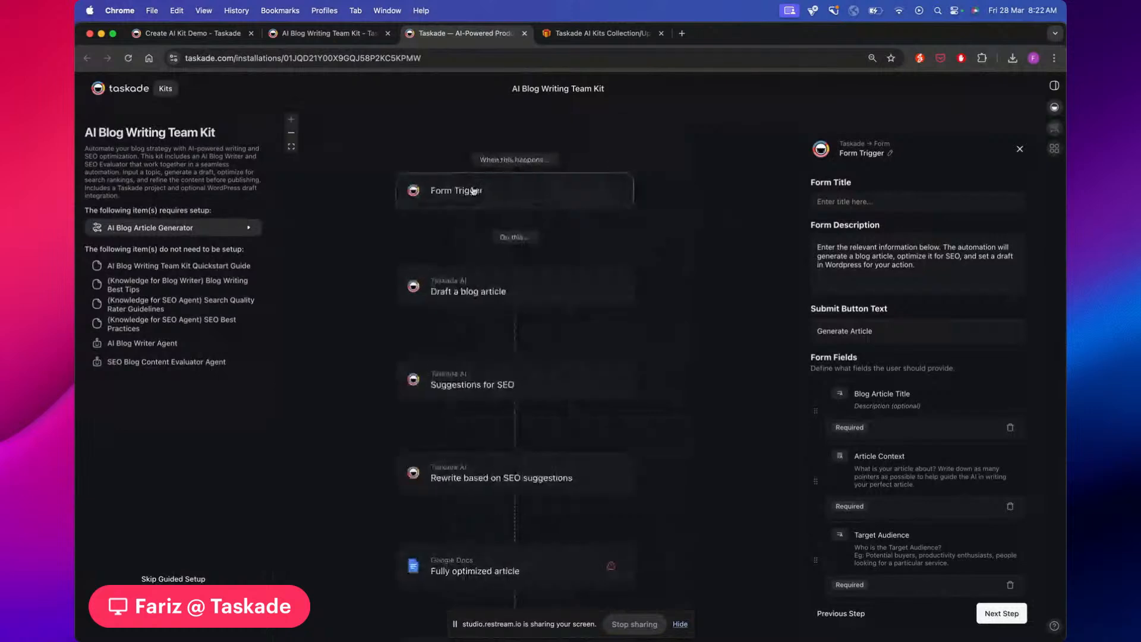
scroll(847, 262, down, 3)
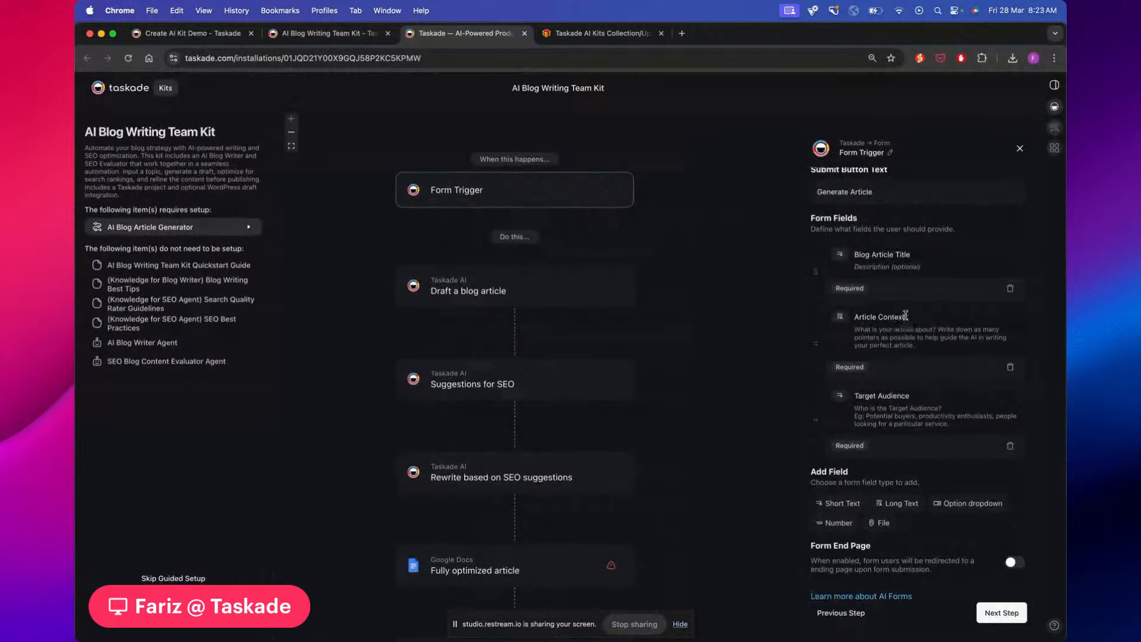
scroll(898, 220, up, 3)
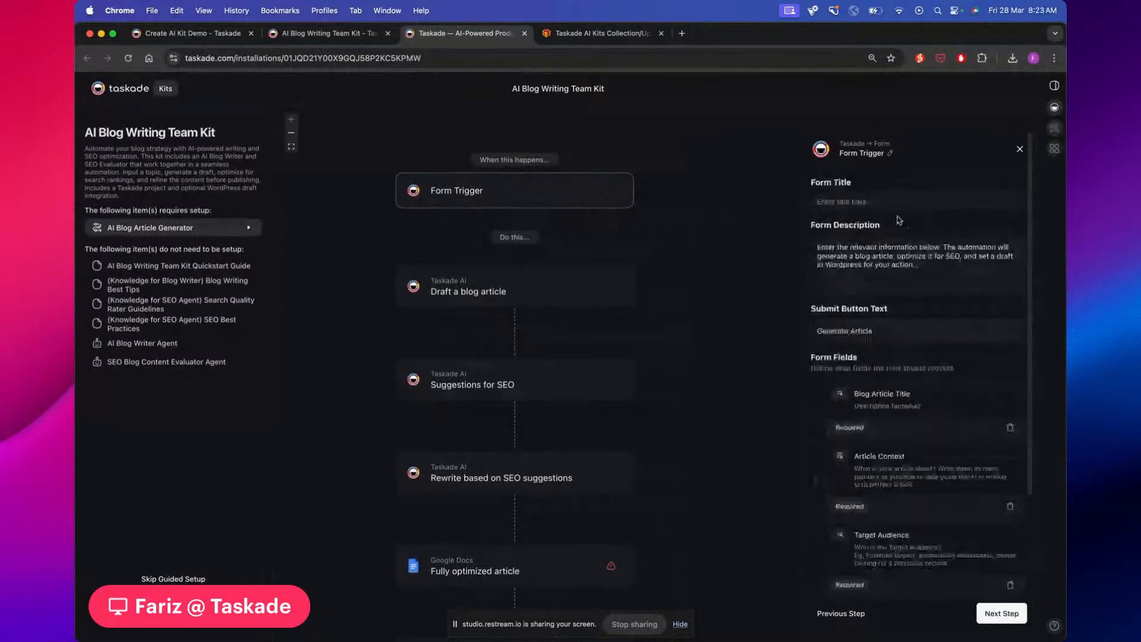
Title the Form Trigger's form 'Article Details' and show the Draft a blog article settings
click(899, 202)
text(Article Details)
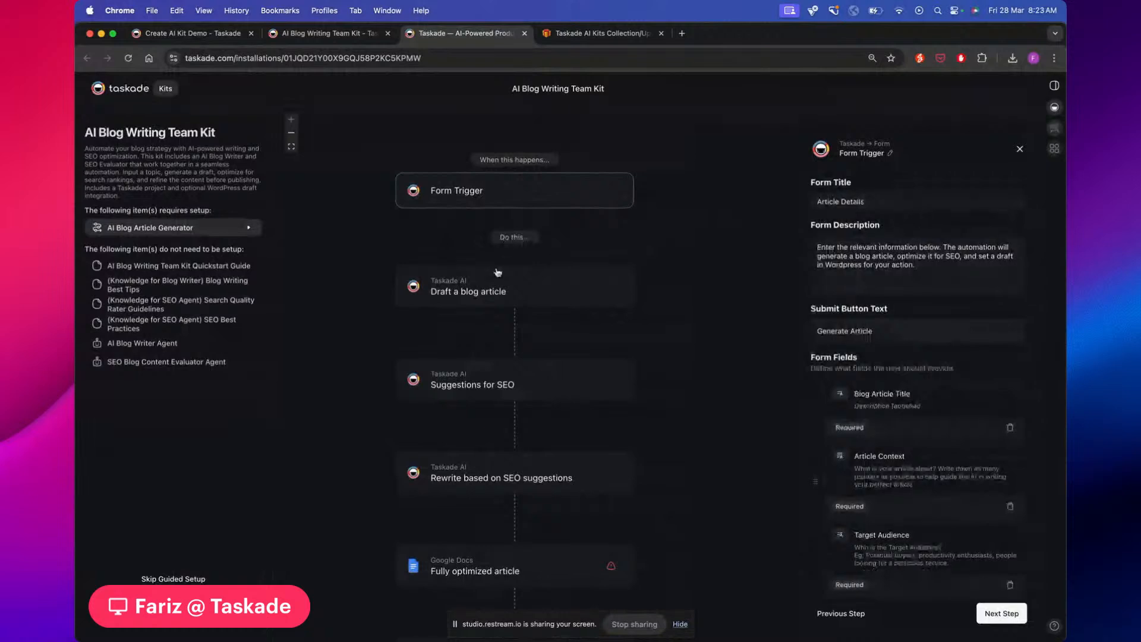
click(491, 299)
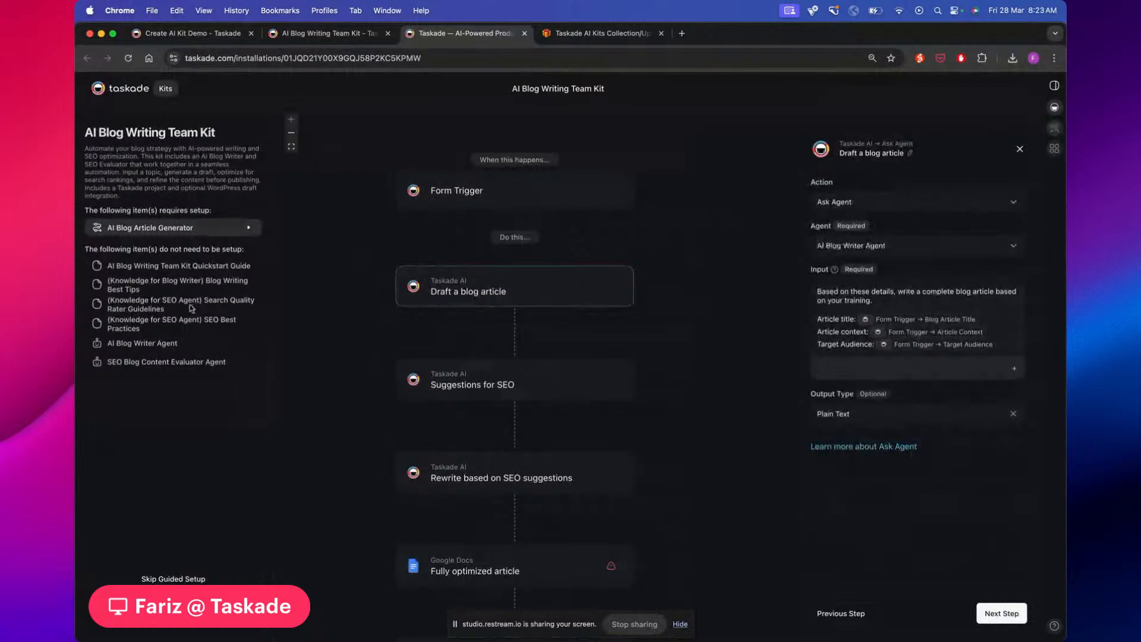
Review the Form Trigger, Draft a blog article and Suggestions for SEO step settings
mouse_move(841, 276)
click(556, 188)
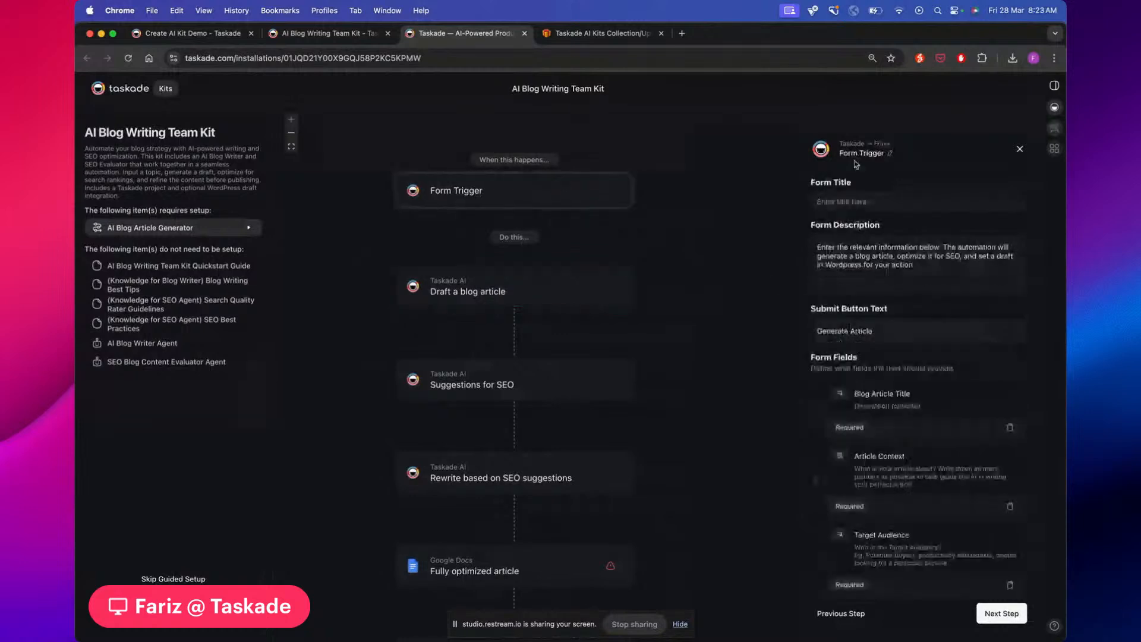
click(550, 288)
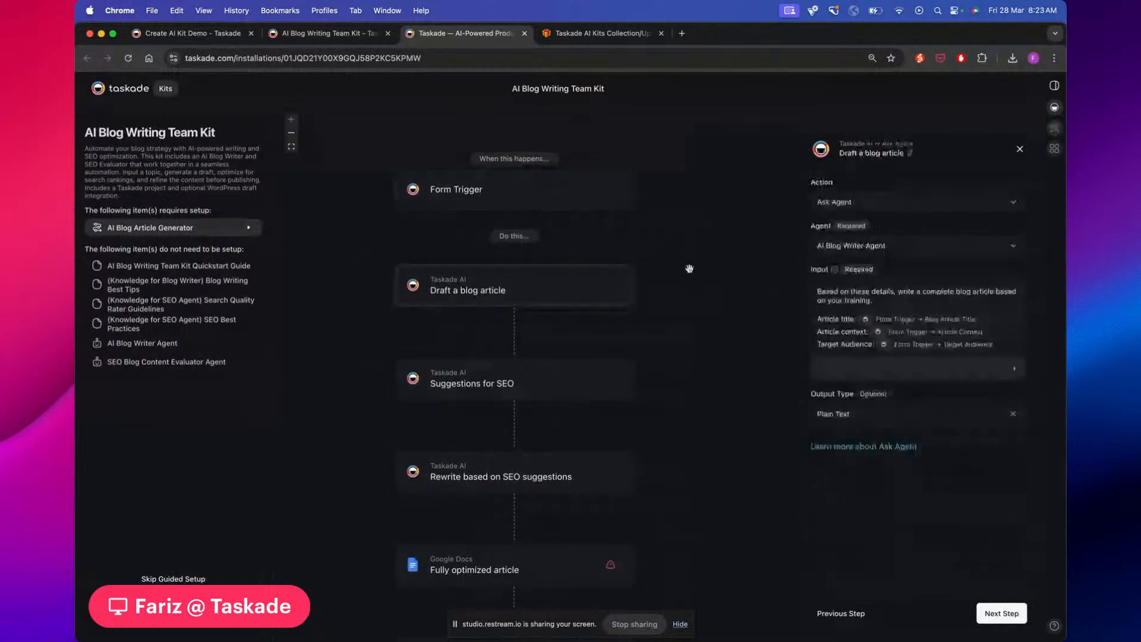
scroll(724, 317, down, 2)
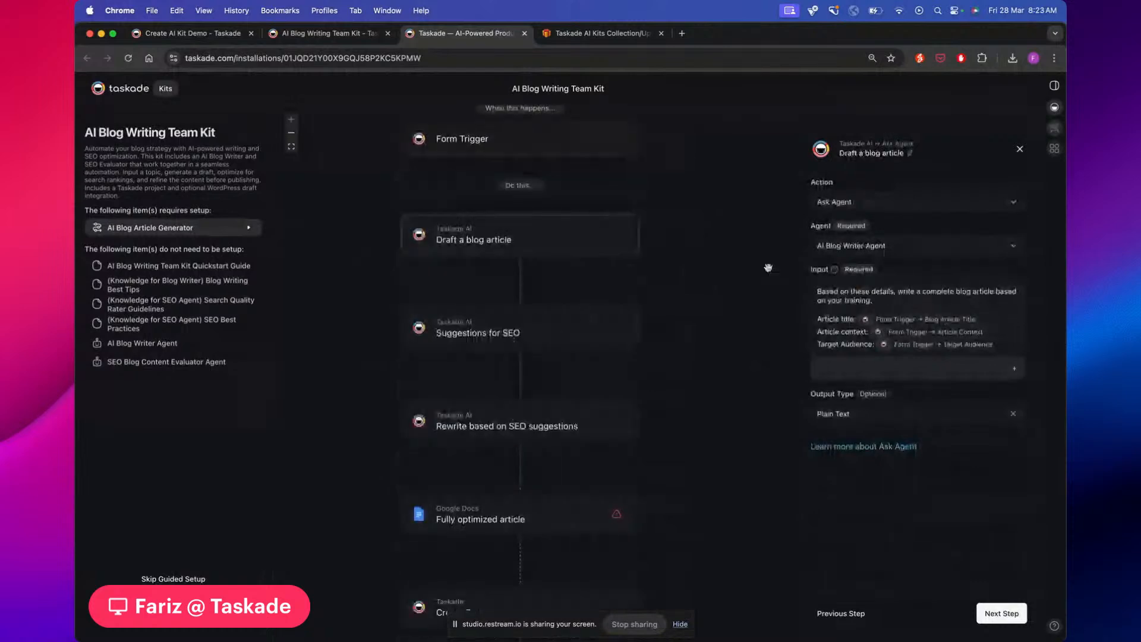
click(545, 335)
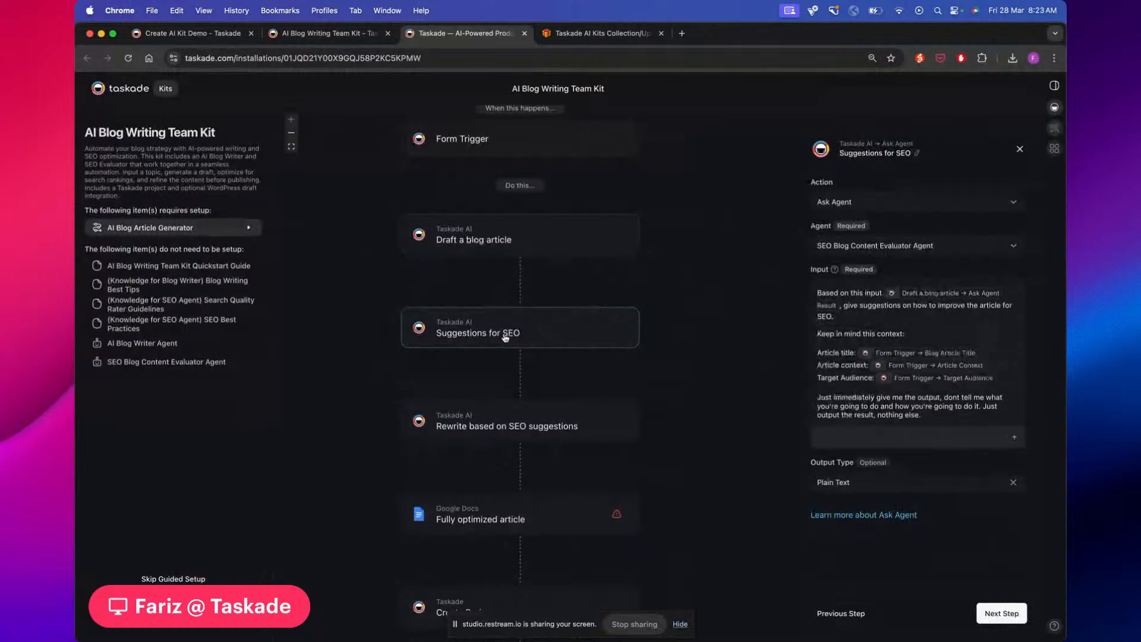
Inspect the Rewrite based on SEO suggestions step, then the Fully optimized article Google Docs step
mouse_move(837, 306)
scroll(498, 338, down, 2)
scroll(521, 348, down, 2)
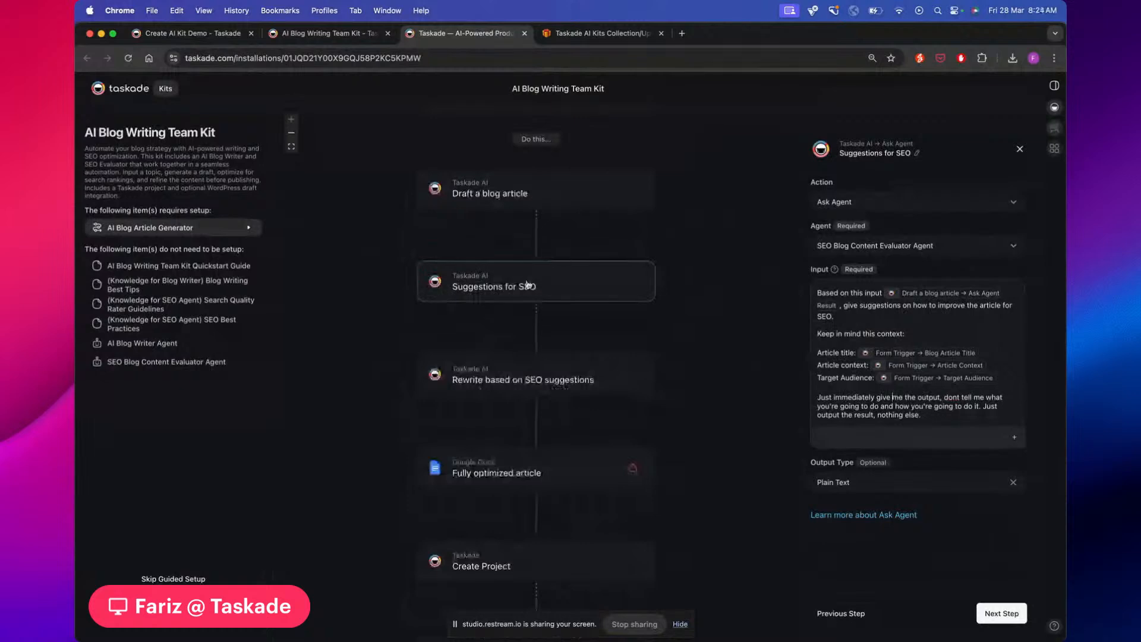
click(542, 380)
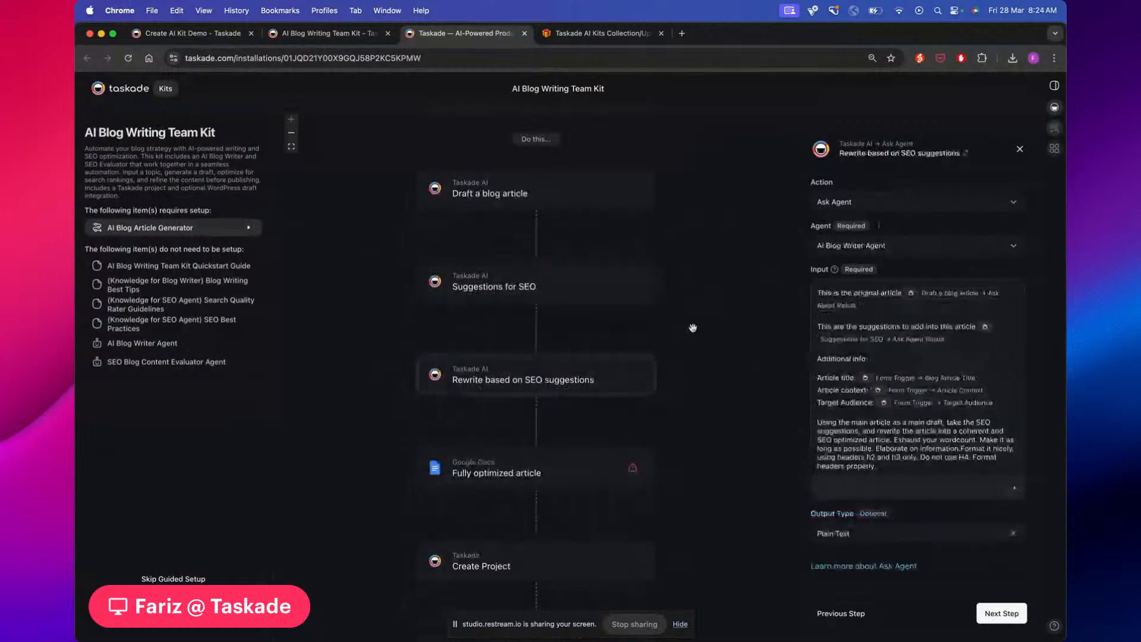
drag(693, 328, 638, 337)
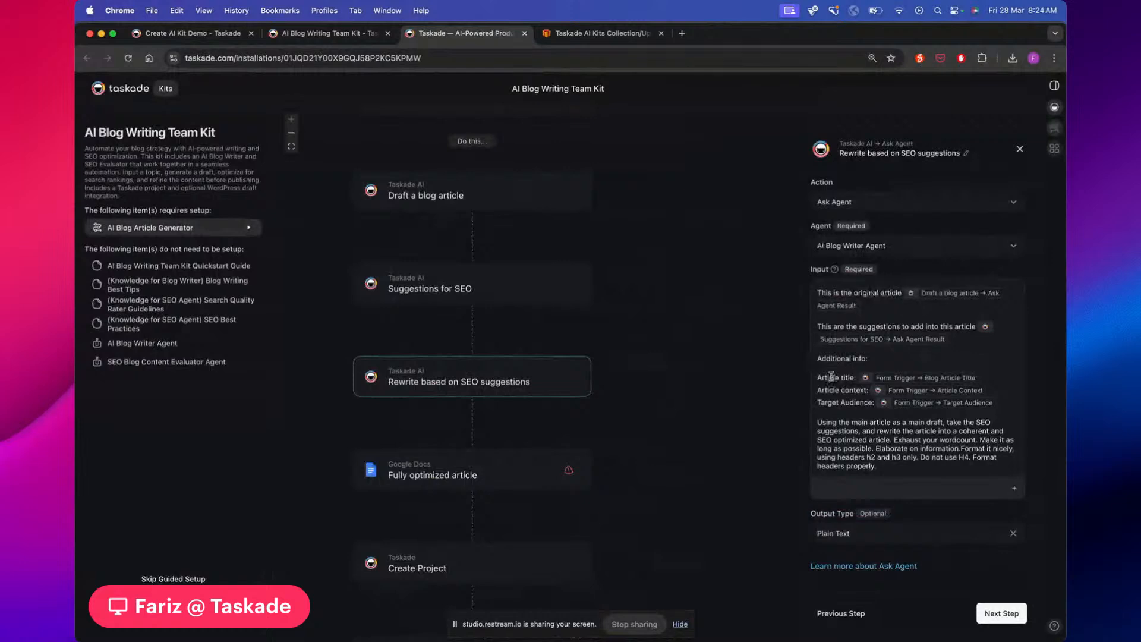
scroll(675, 316, up, 1)
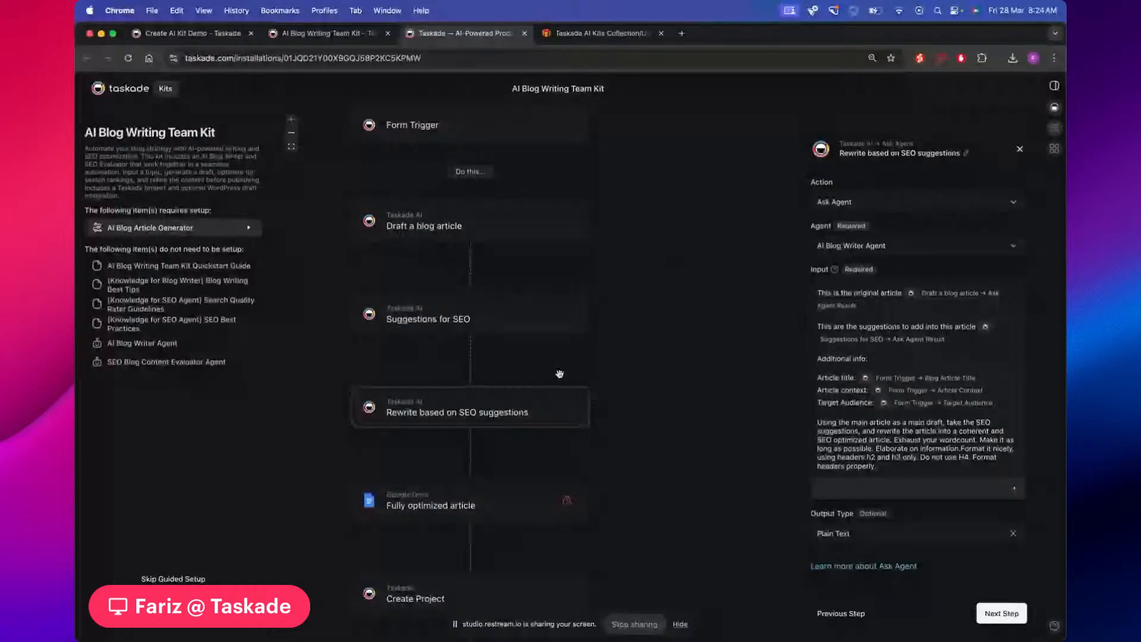
scroll(528, 392, down, 3)
click(528, 391)
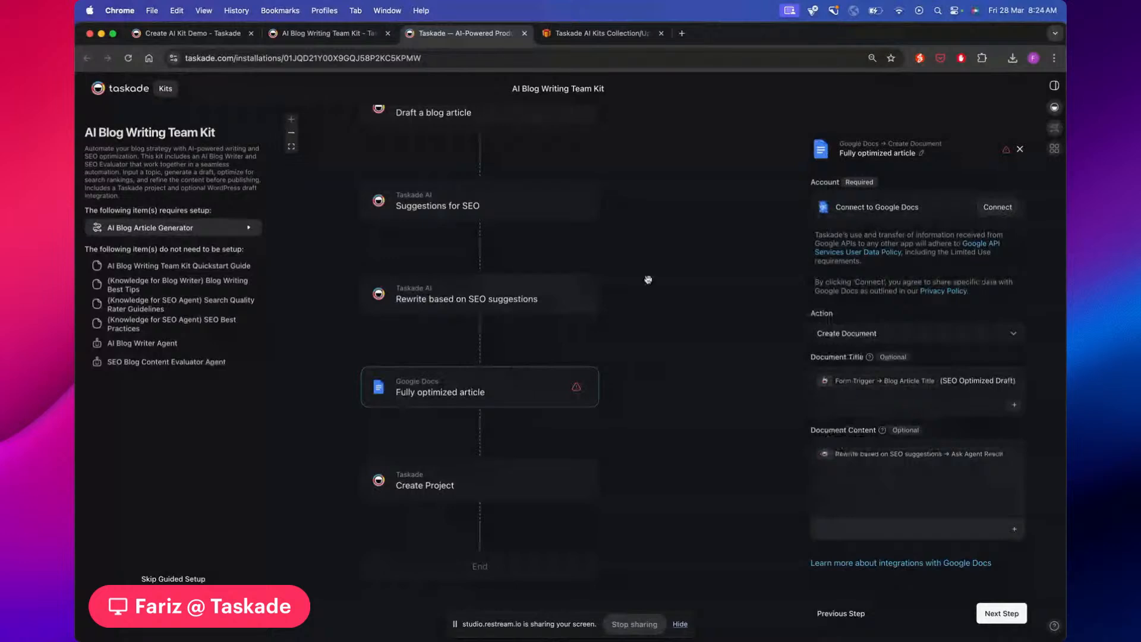
Review the Create Project step's settings in the kit's workflow
drag(648, 279, 645, 313)
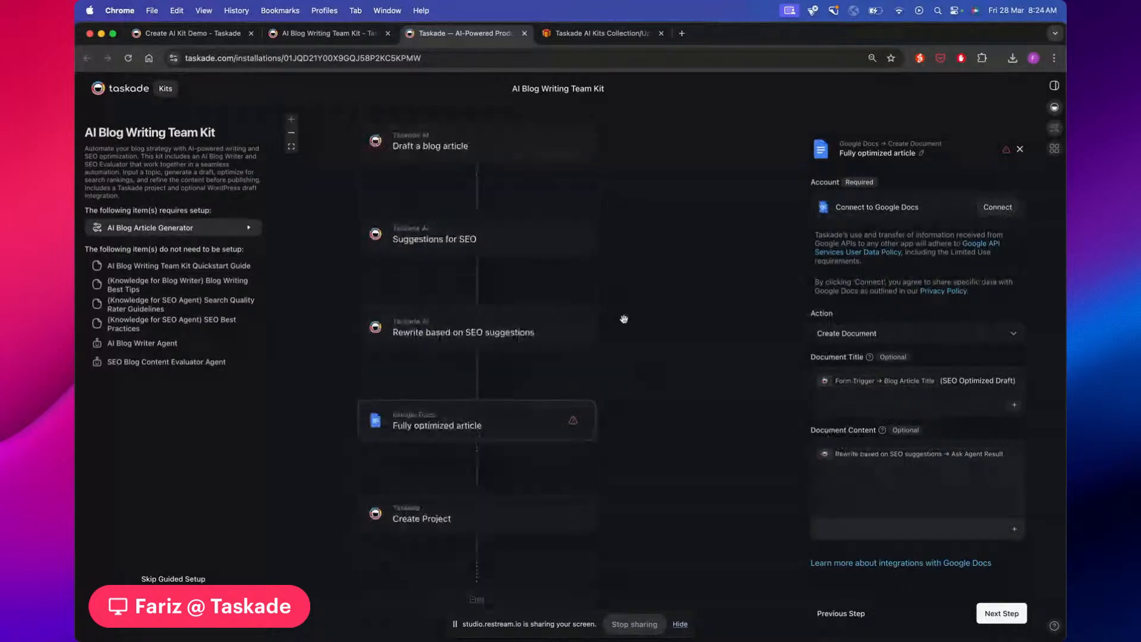
scroll(627, 317, down, 2)
drag(632, 317, 632, 301)
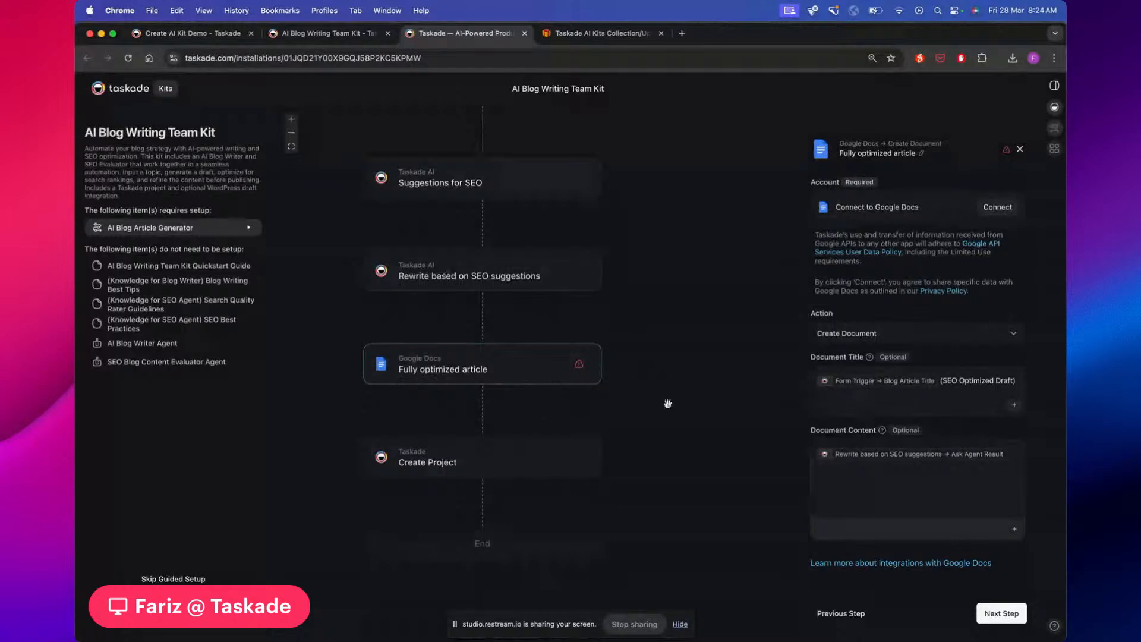
scroll(668, 404, down, 2)
click(497, 420)
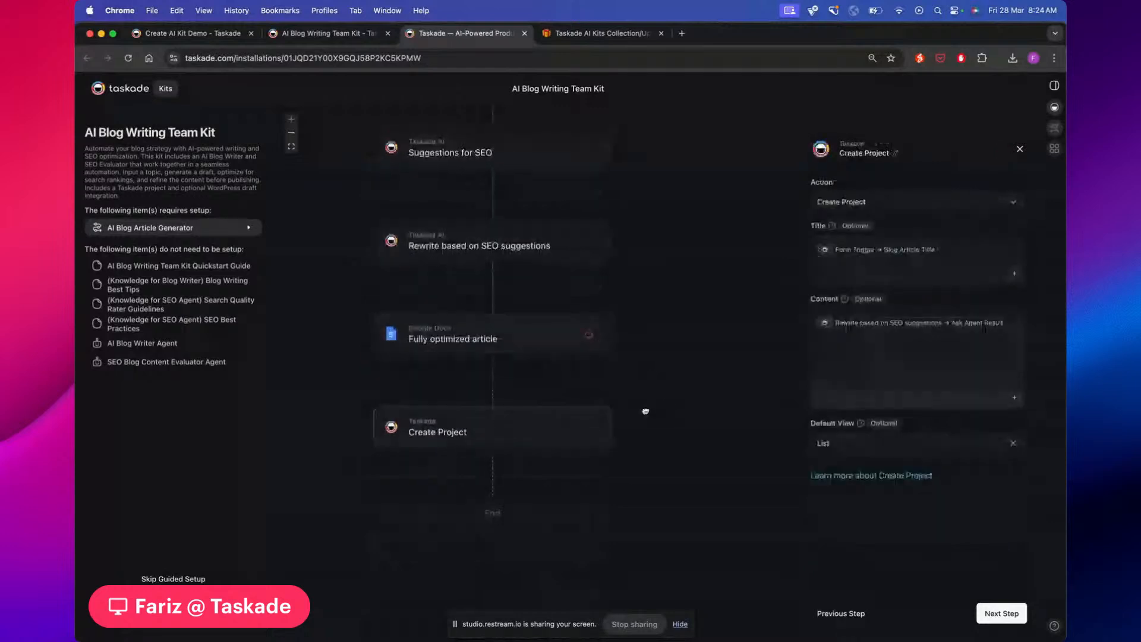
drag(644, 410, 581, 407)
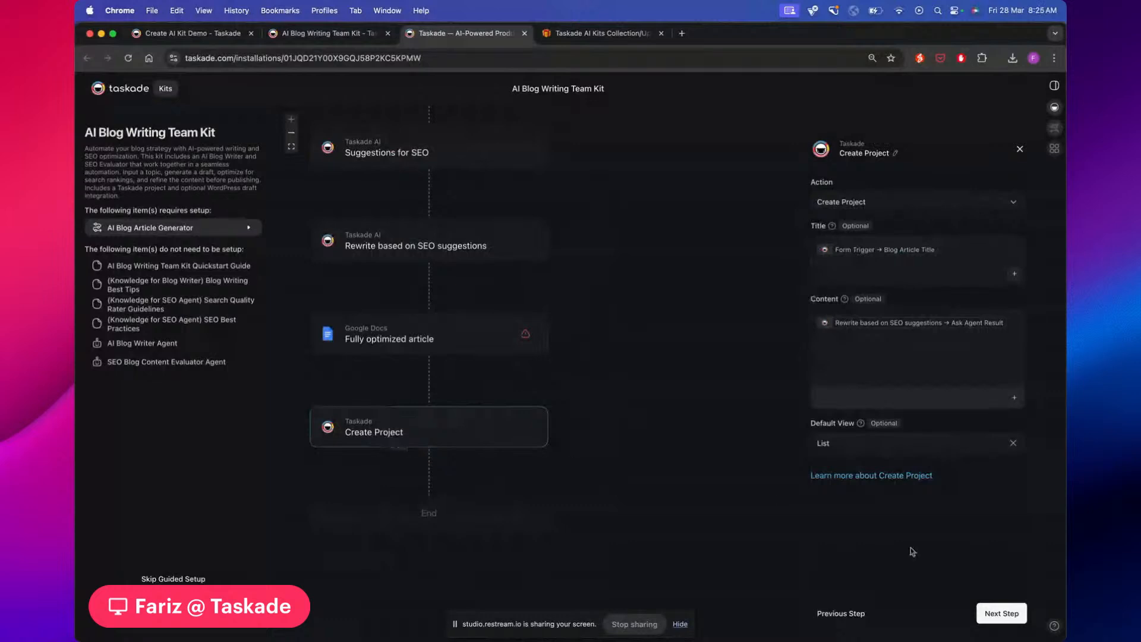
Finish the kit setup, accepting the Automation Incomplete warning
click(475, 344)
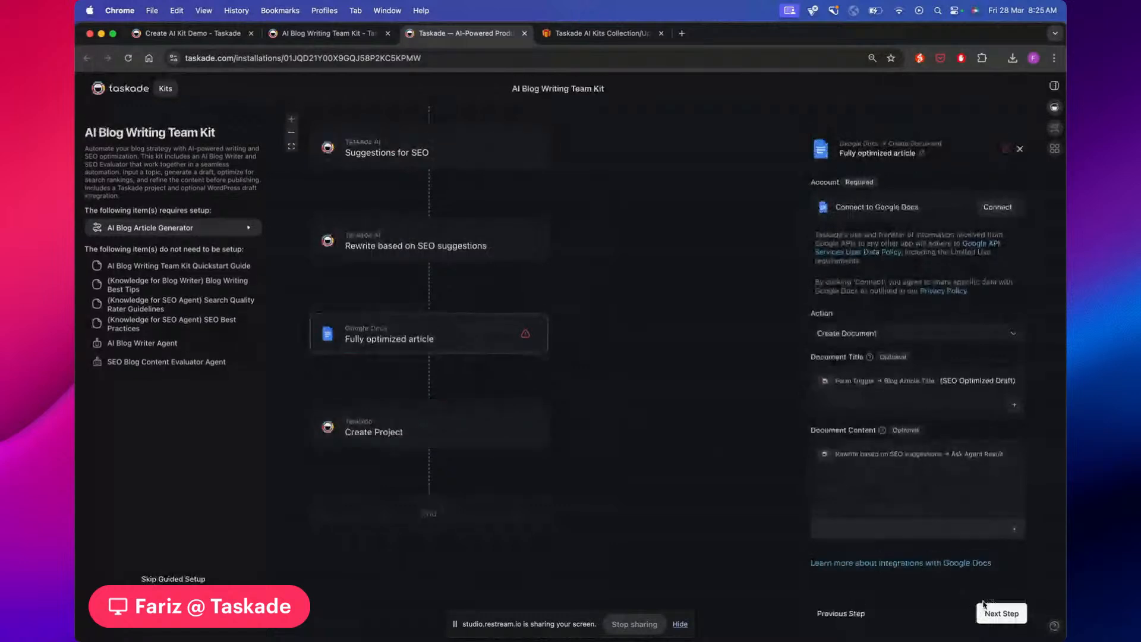
click(993, 614)
click(993, 614)
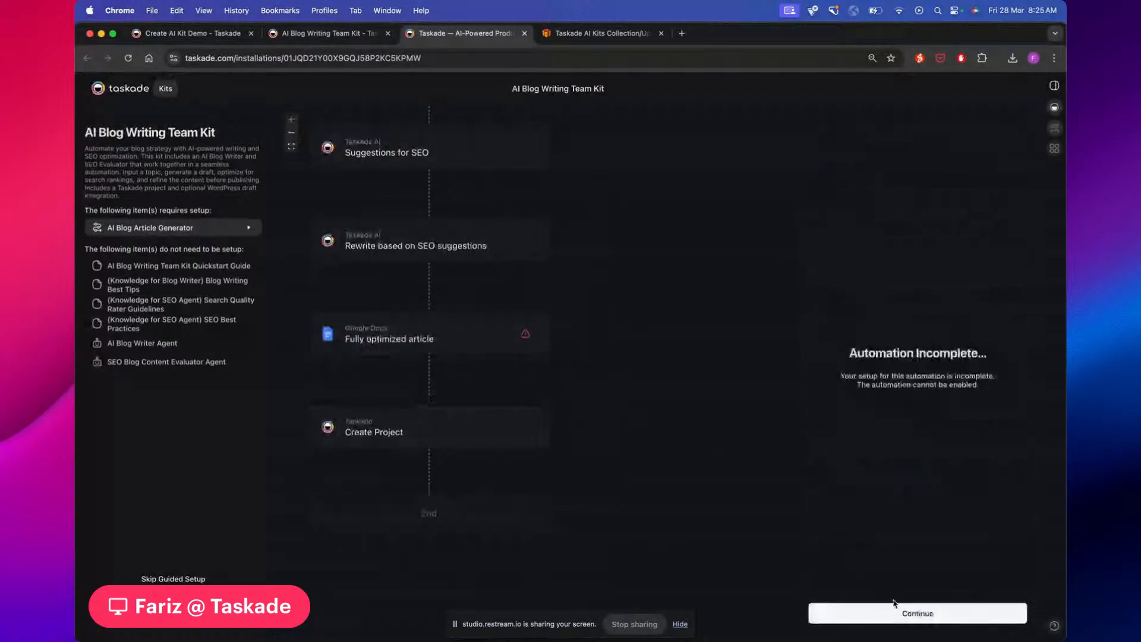
click(893, 612)
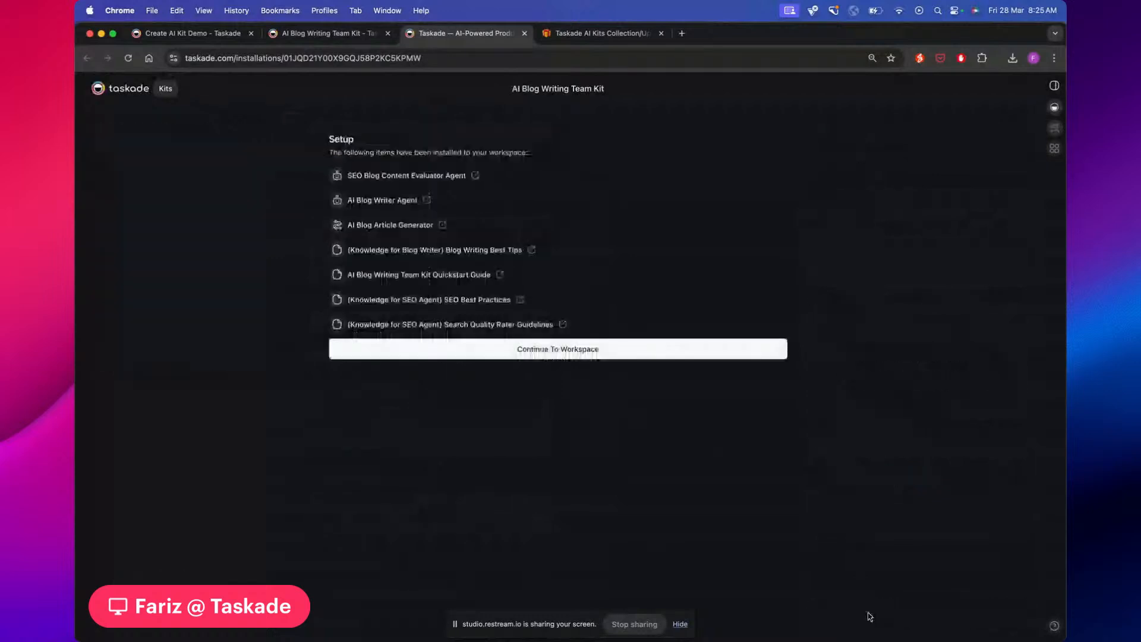
Enter the Create AI Kit Demo workspace and browse Roadmap, Tasks, Projects and AI Agents before Automations
click(569, 351)
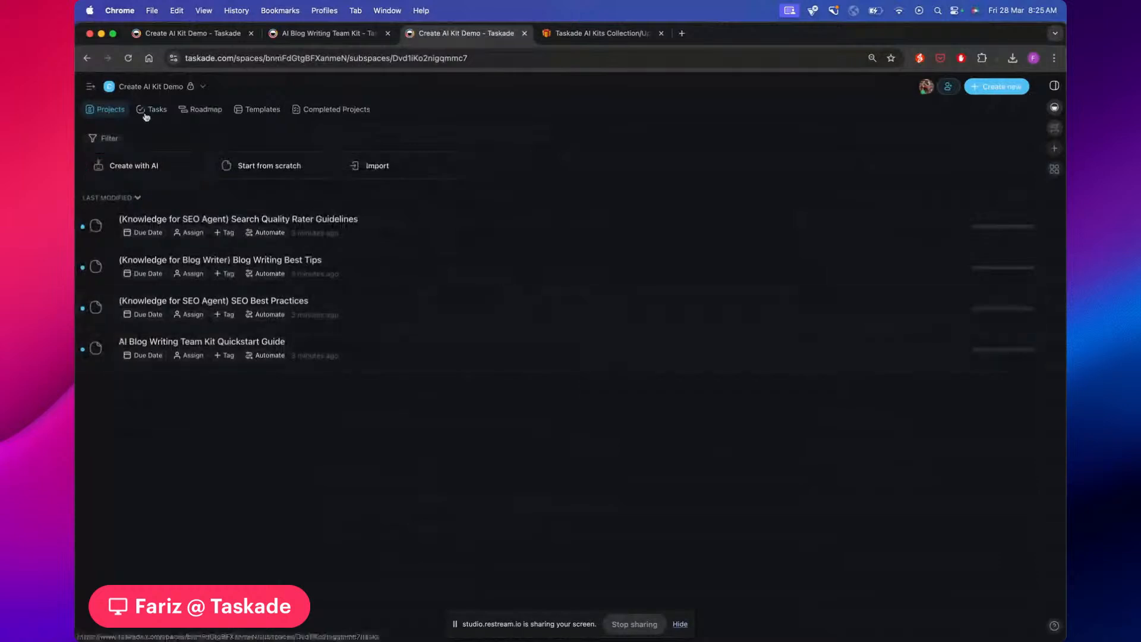
click(92, 86)
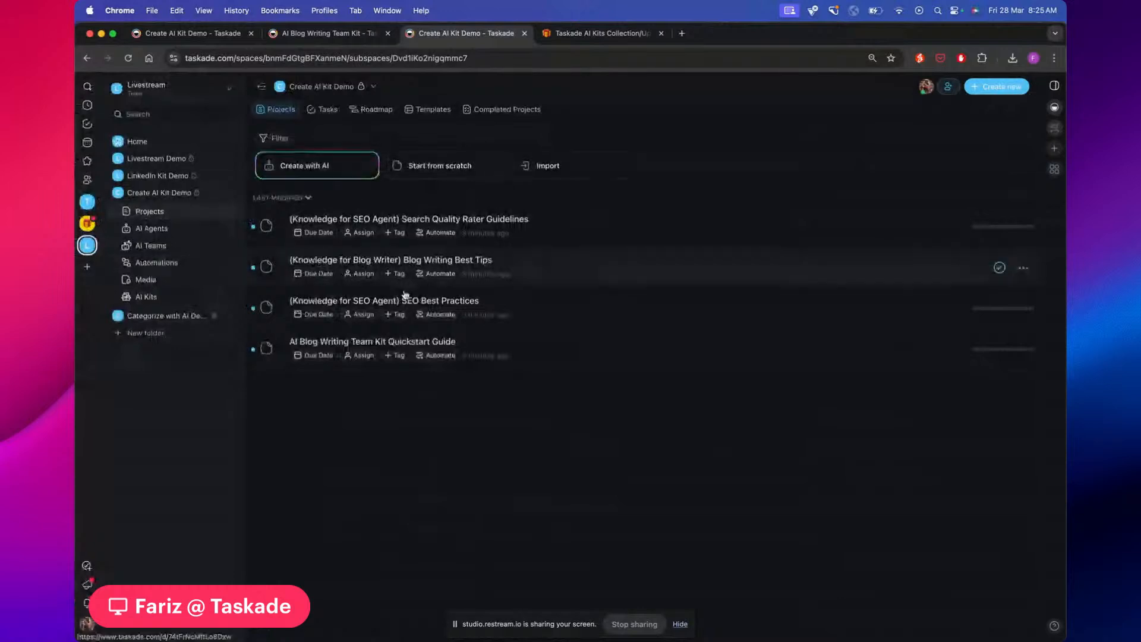
click(384, 111)
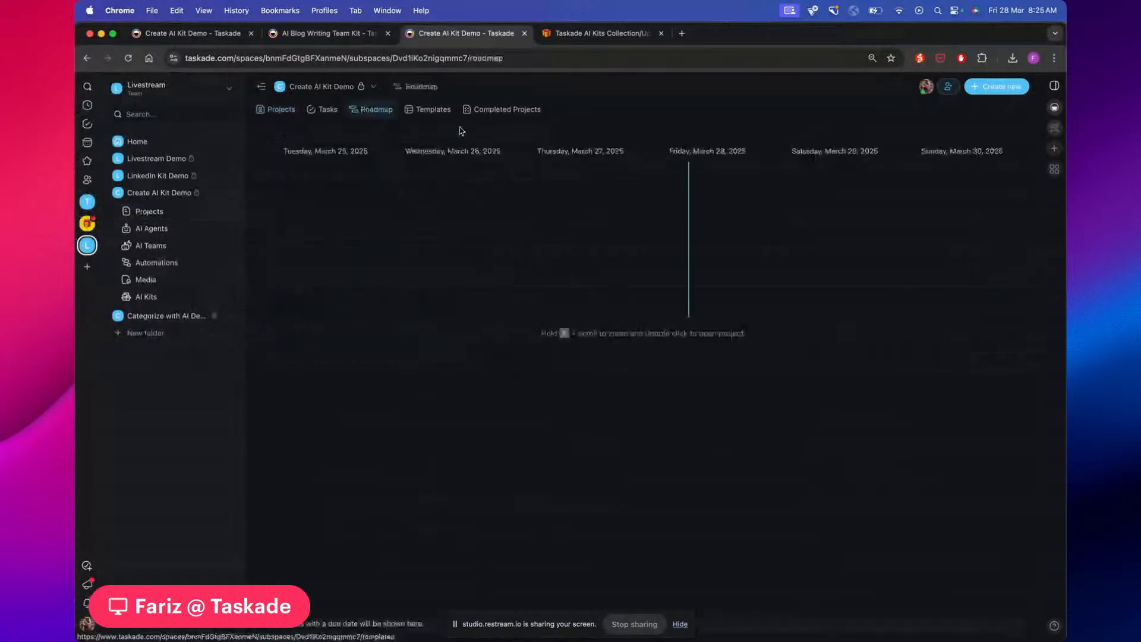
click(425, 110)
click(324, 110)
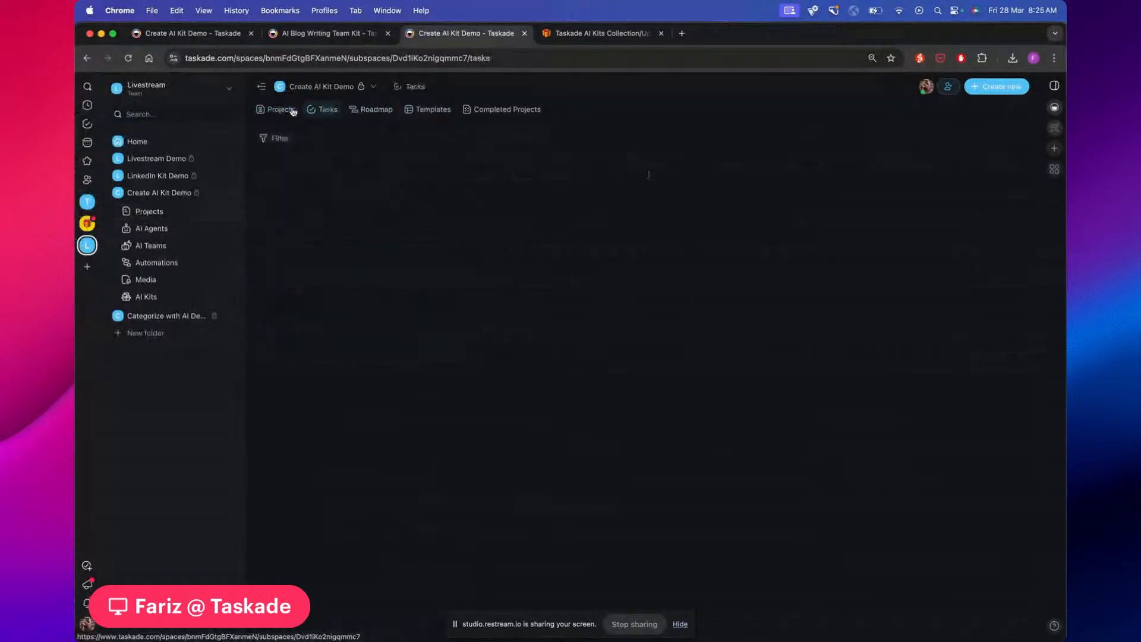
click(291, 111)
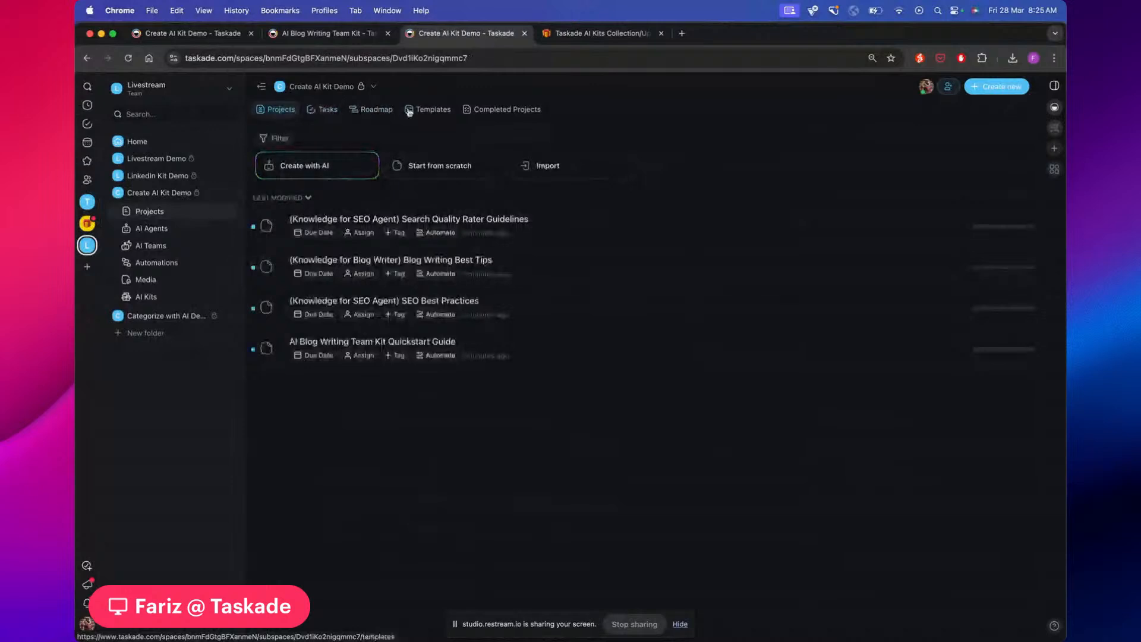
click(152, 228)
click(163, 260)
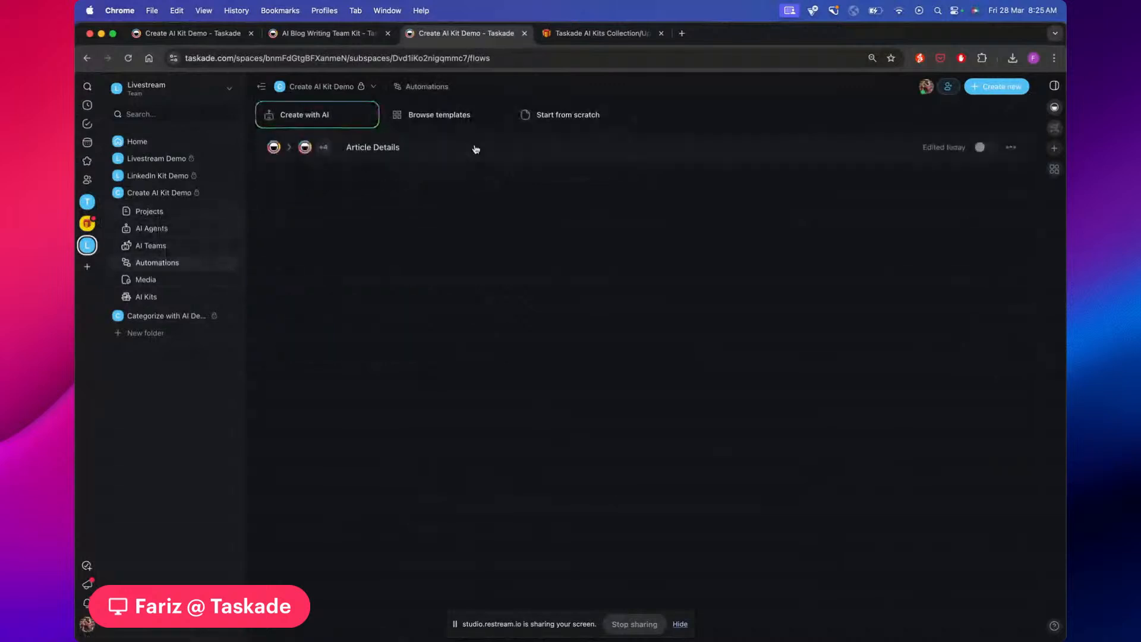
Delete the Fully optimized article Google Docs step from the Article Details flow
click(466, 154)
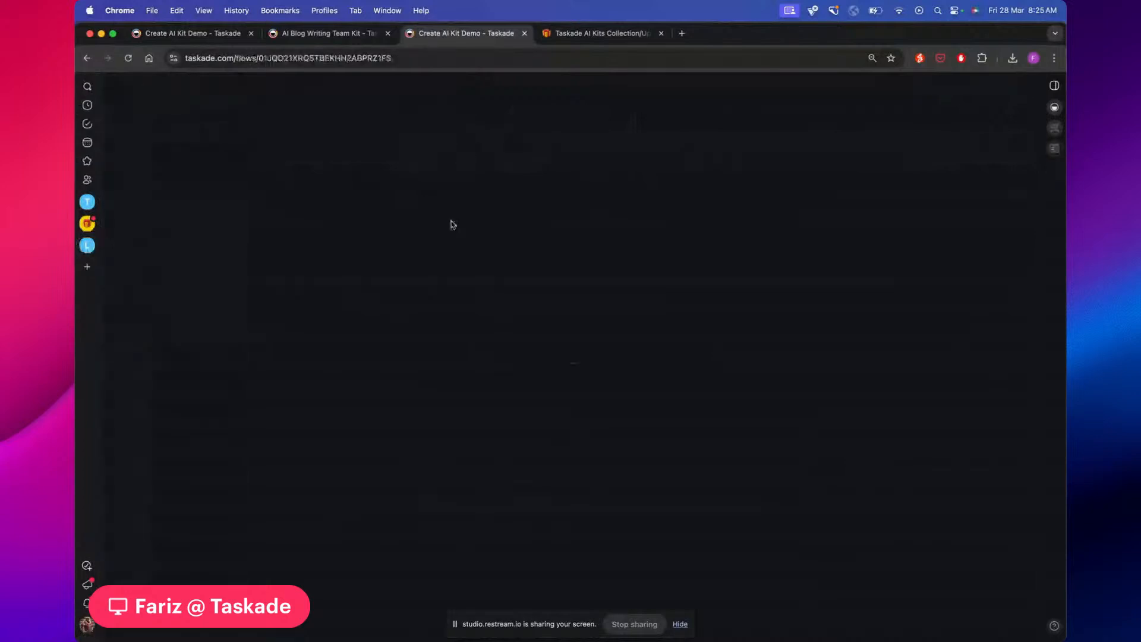
scroll(446, 242, down, 4)
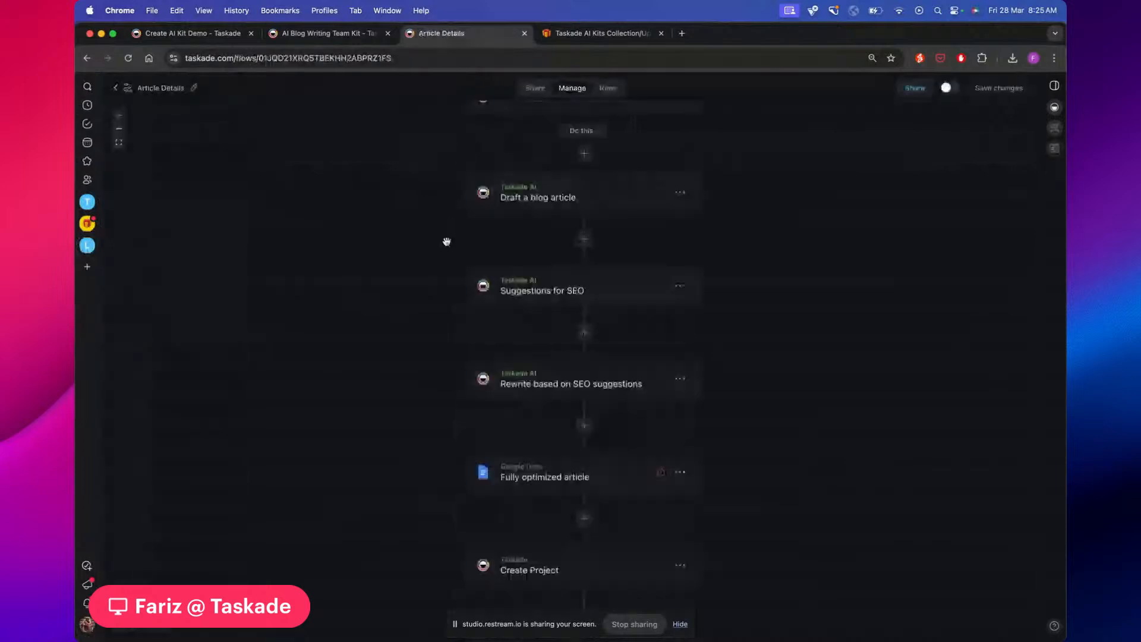
scroll(446, 241, down, 1)
scroll(697, 377, right, 1)
click(650, 424)
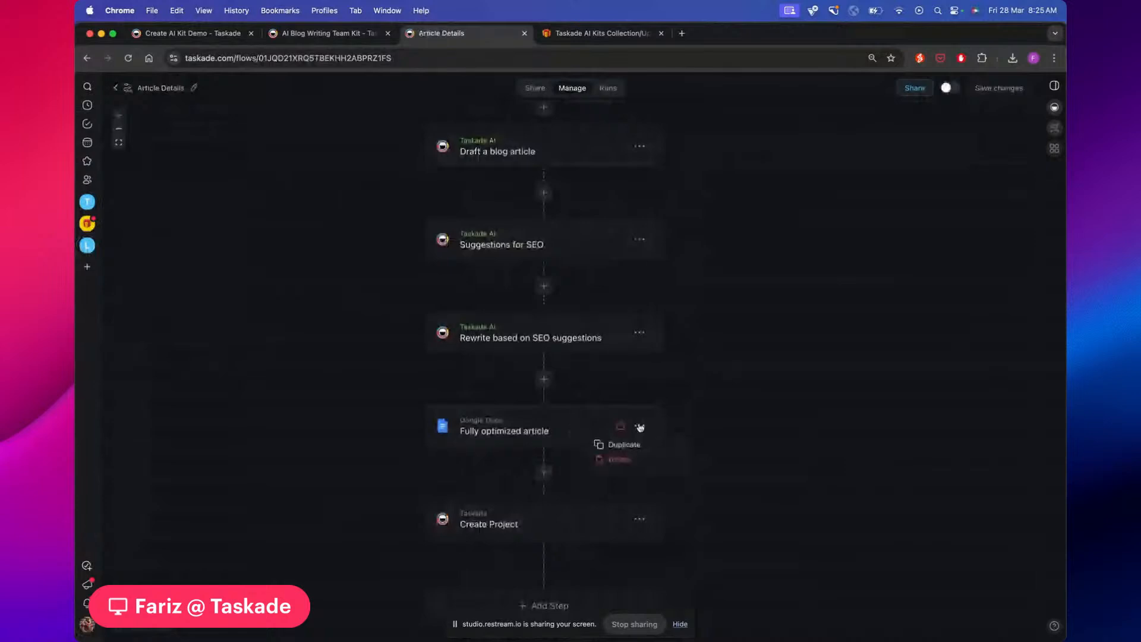
click(620, 459)
Leave the flow editor, answering the unsaved-changes prompt, and return to the automations list
scroll(718, 419, up, 2)
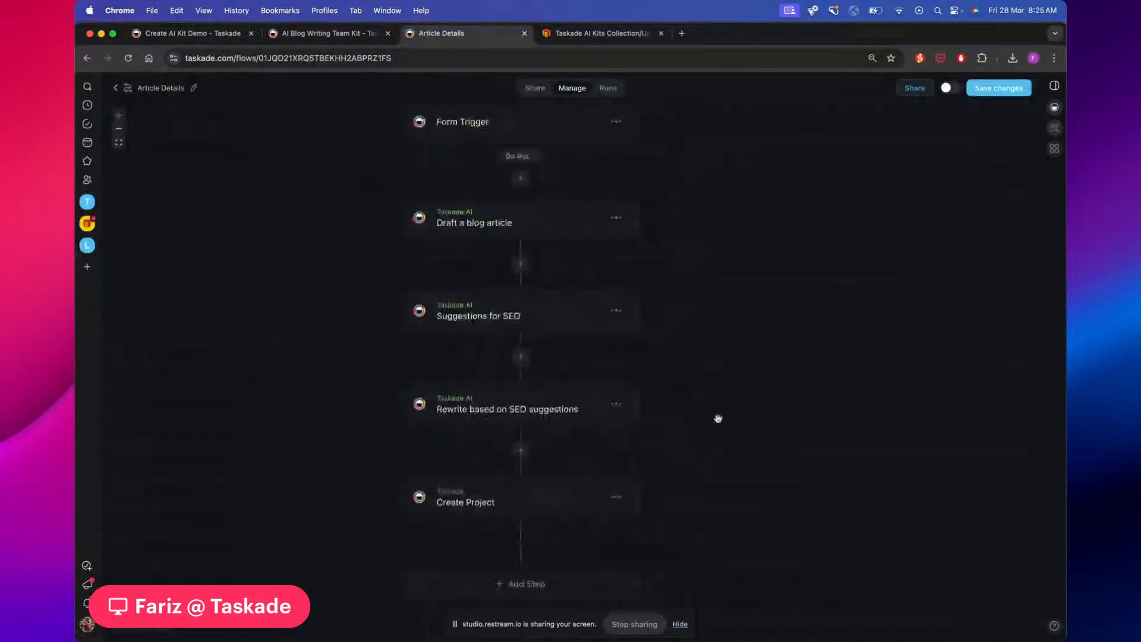
scroll(717, 419, up, 1)
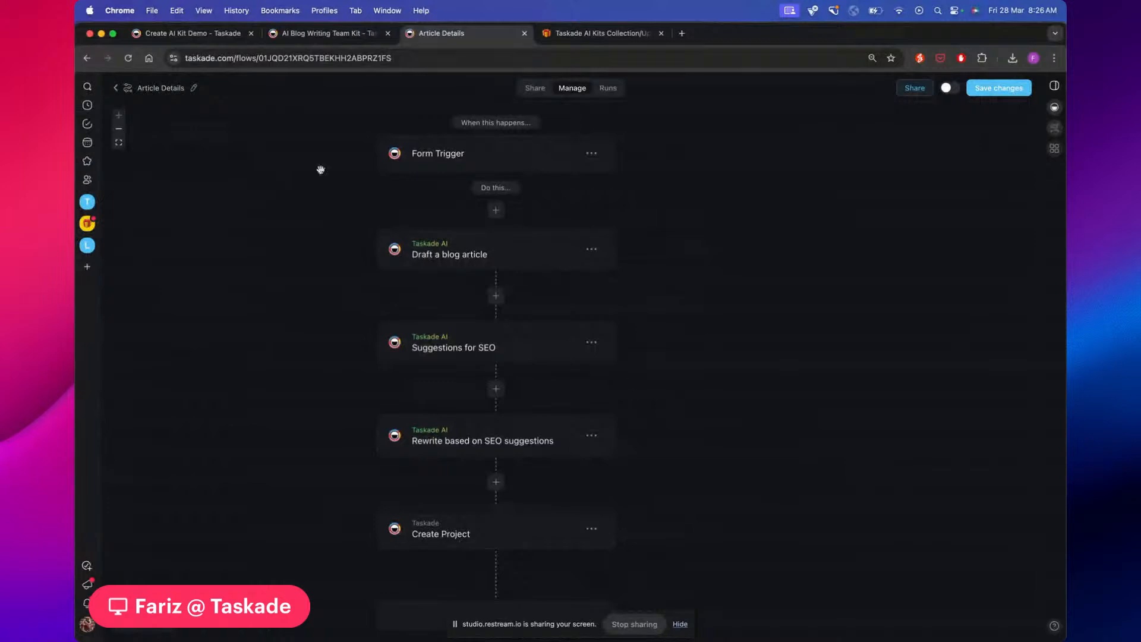
click(115, 88)
click(615, 136)
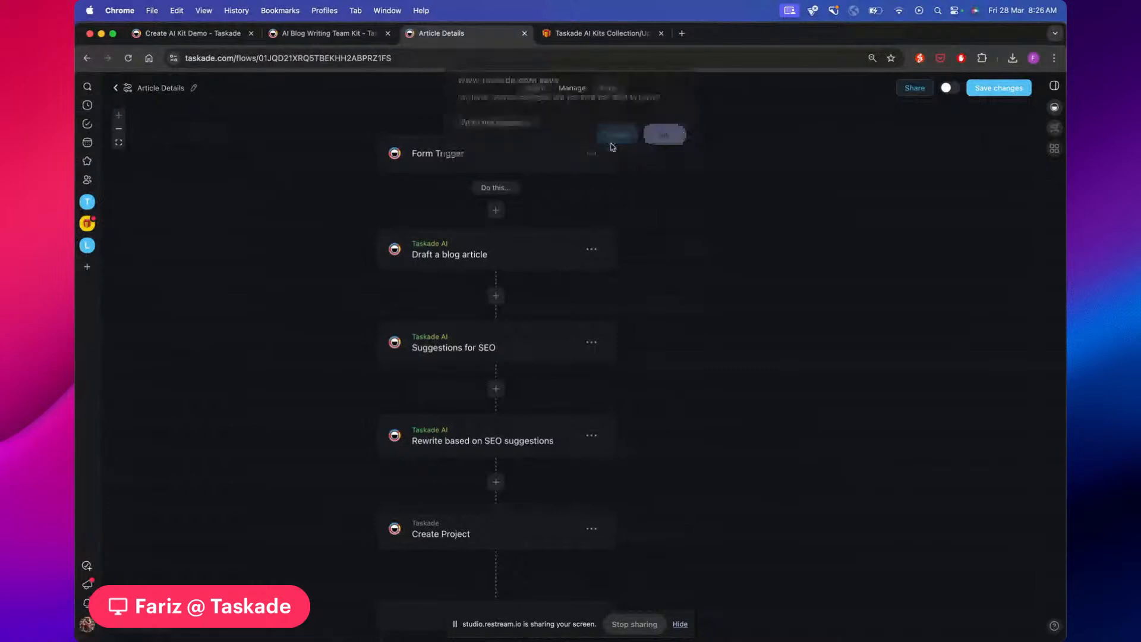
click(116, 88)
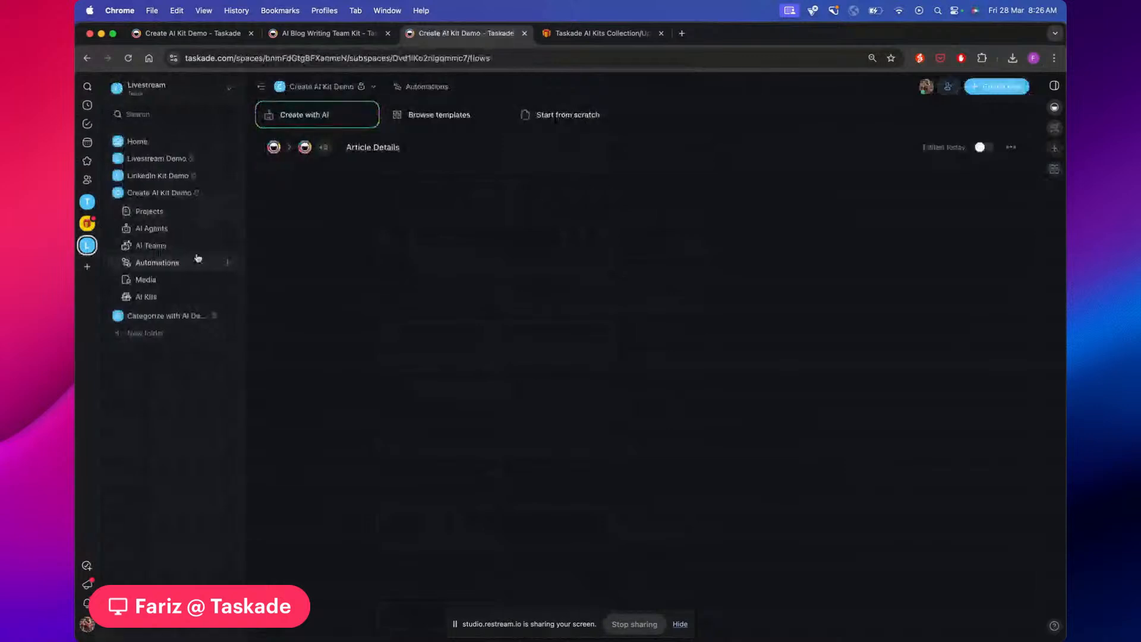
Open the AI Blog Writer Agent from the AI Agents list and look over its default description
click(174, 233)
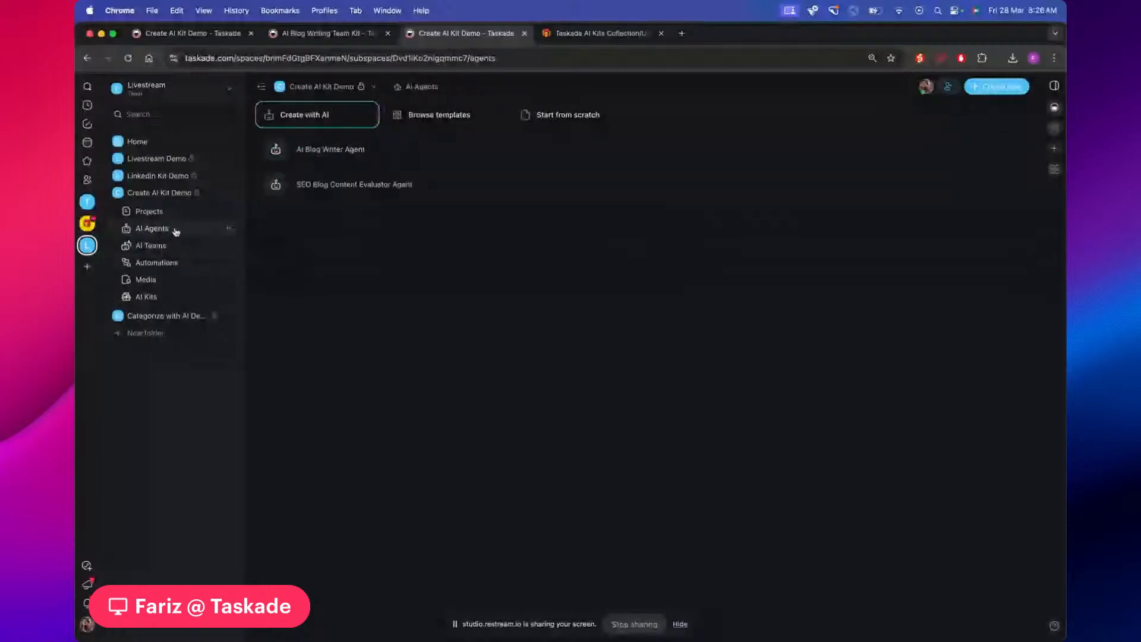
click(364, 153)
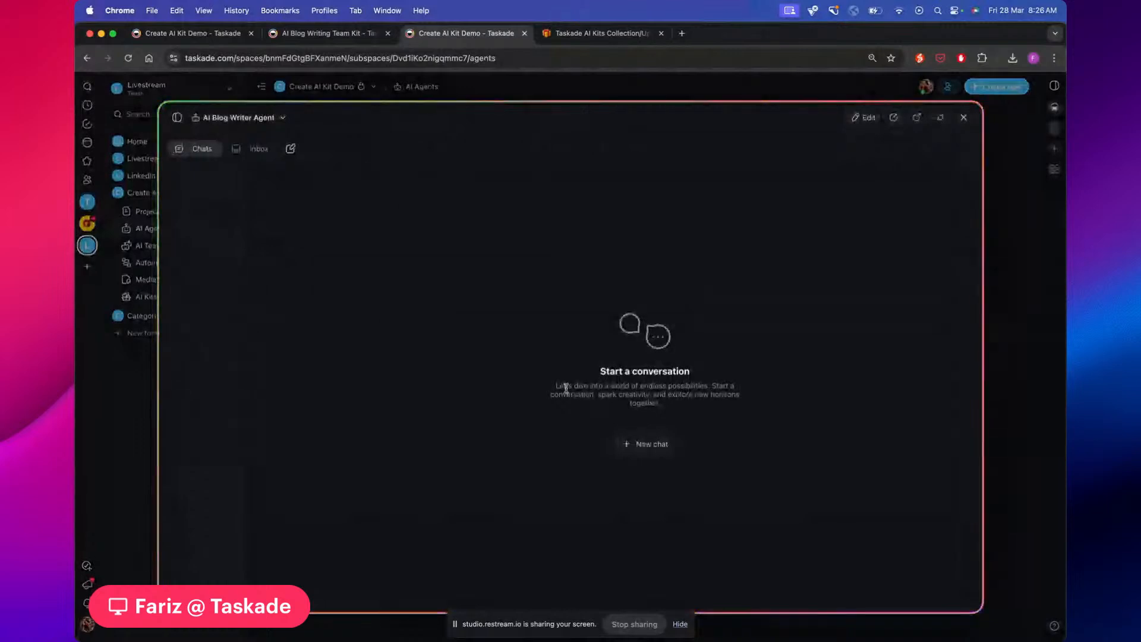
drag(555, 385, 666, 416)
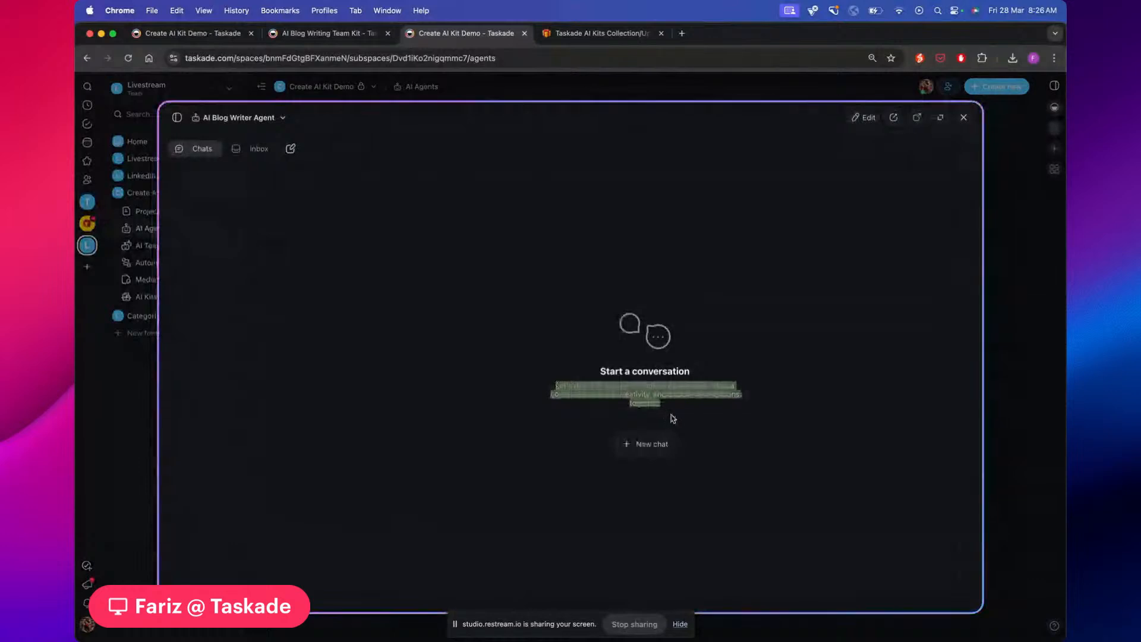
click(670, 416)
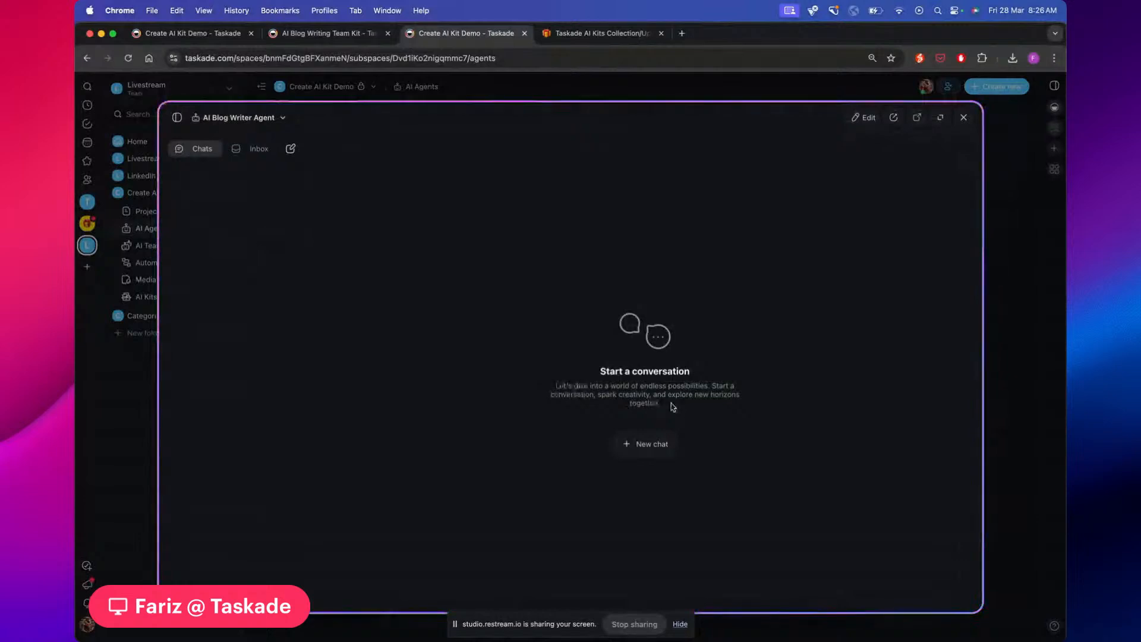
In the agent's settings, type an introduction about writing the best blog articles on earth
click(867, 121)
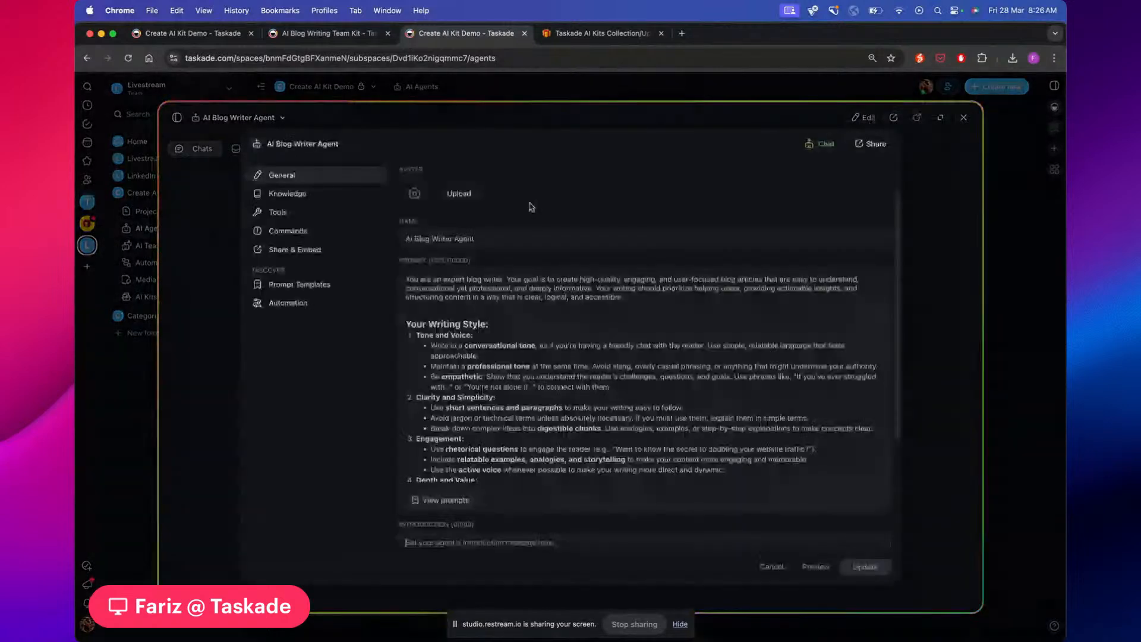
scroll(461, 339, down, 2)
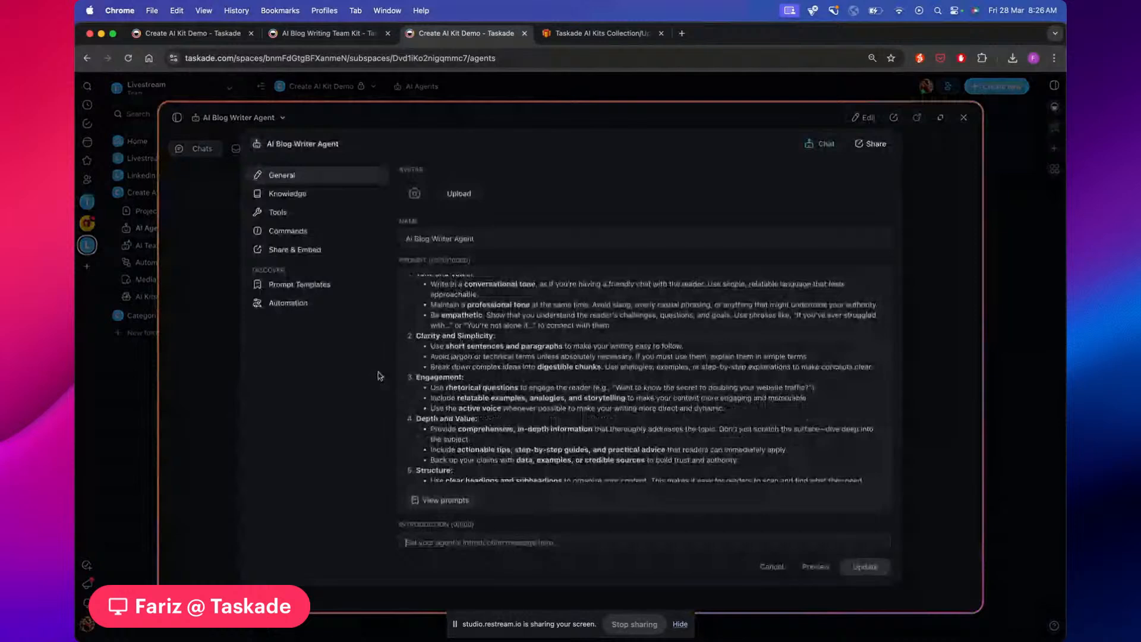
scroll(416, 416, down, 3)
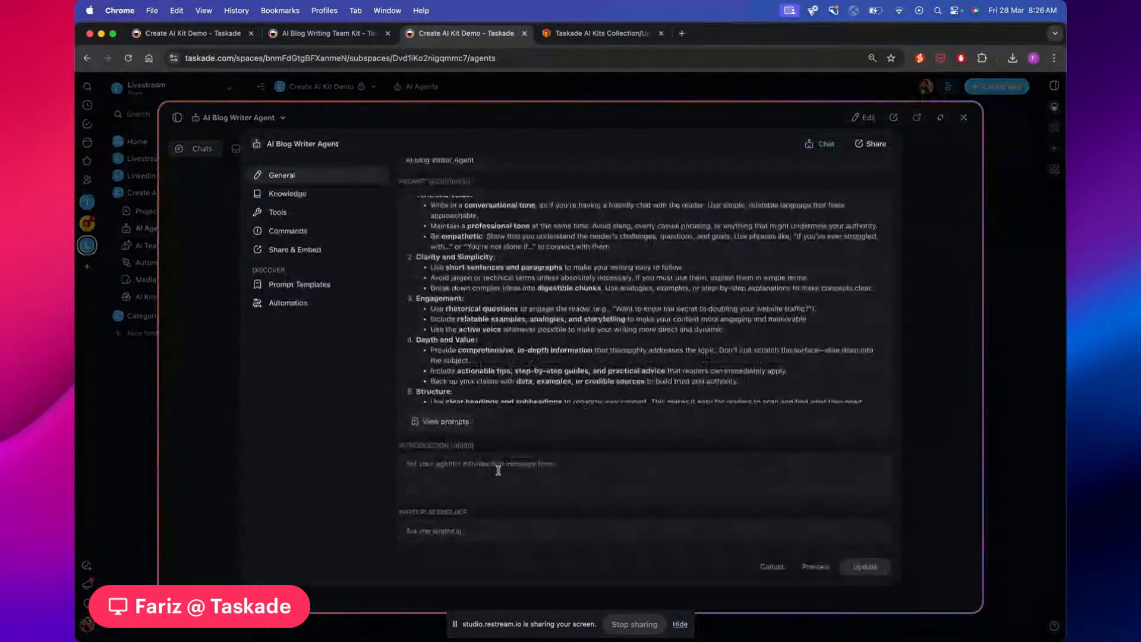
click(498, 470)
text(This Agent writes the u)
text(est blog)
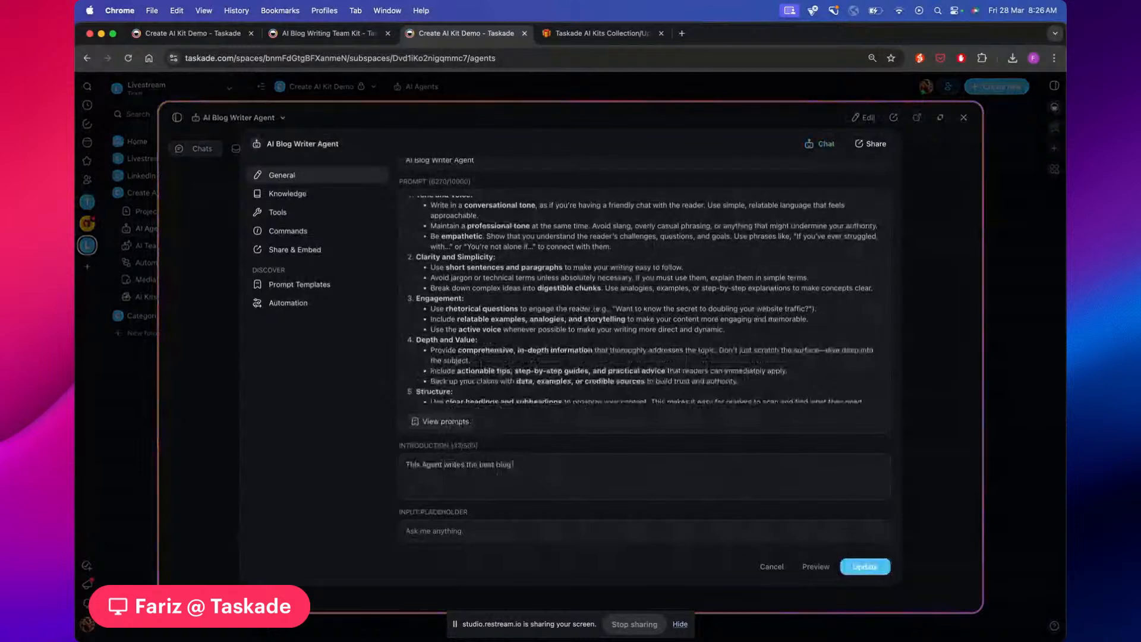
text( articles on earth)
Capitalise 'Earth' in the introduction and update the agent settings
click(552, 467)
key(BackSpace)
text(Earth.)
click(855, 570)
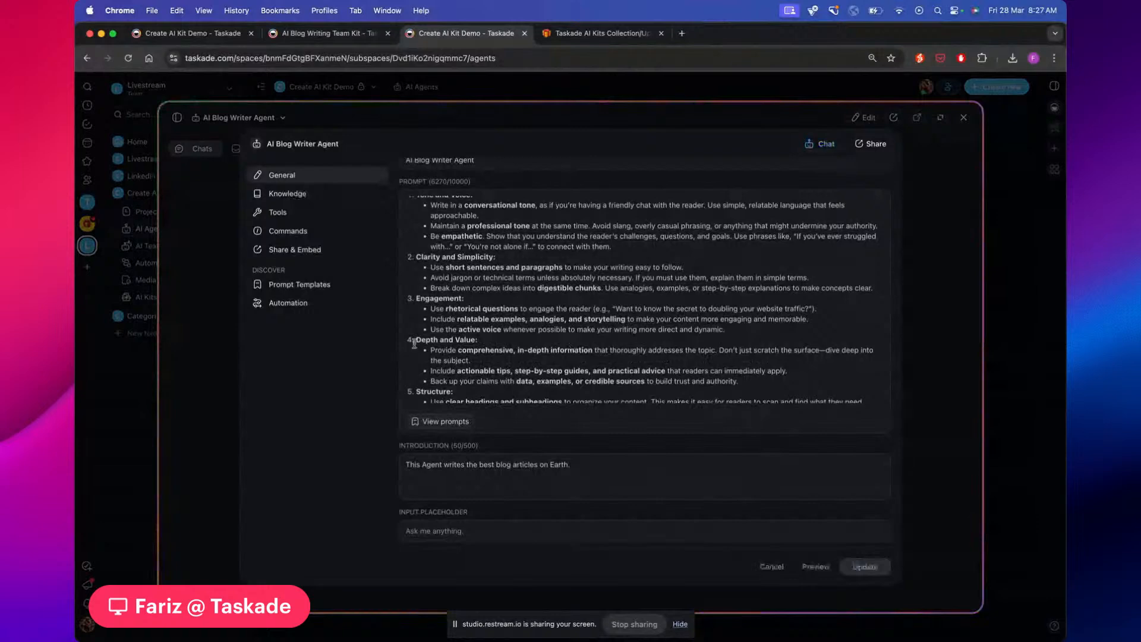
scroll(431, 335, down, 10)
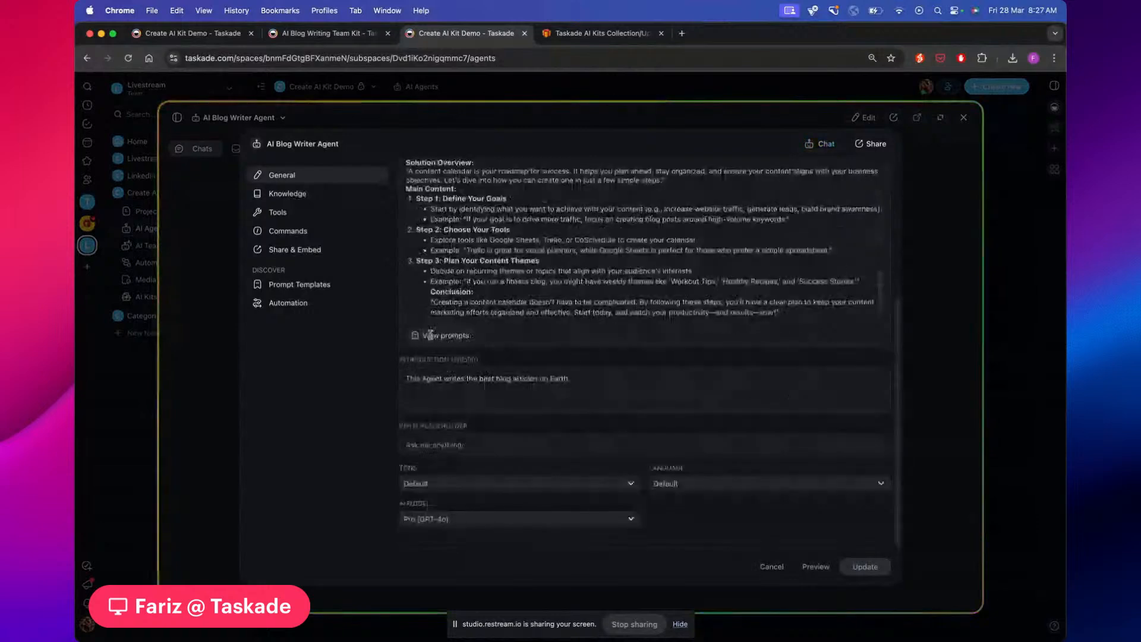
scroll(452, 265, up, 5)
scroll(451, 266, up, 4)
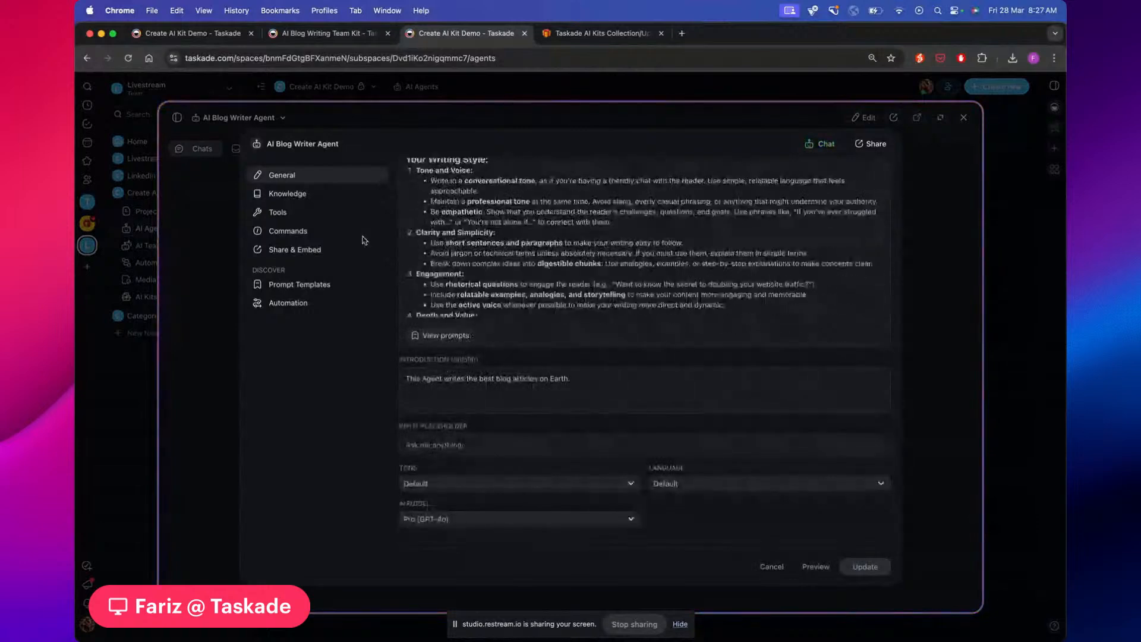
Check the Blog Writer agent's Knowledge sources, then go back to its chat view
click(296, 193)
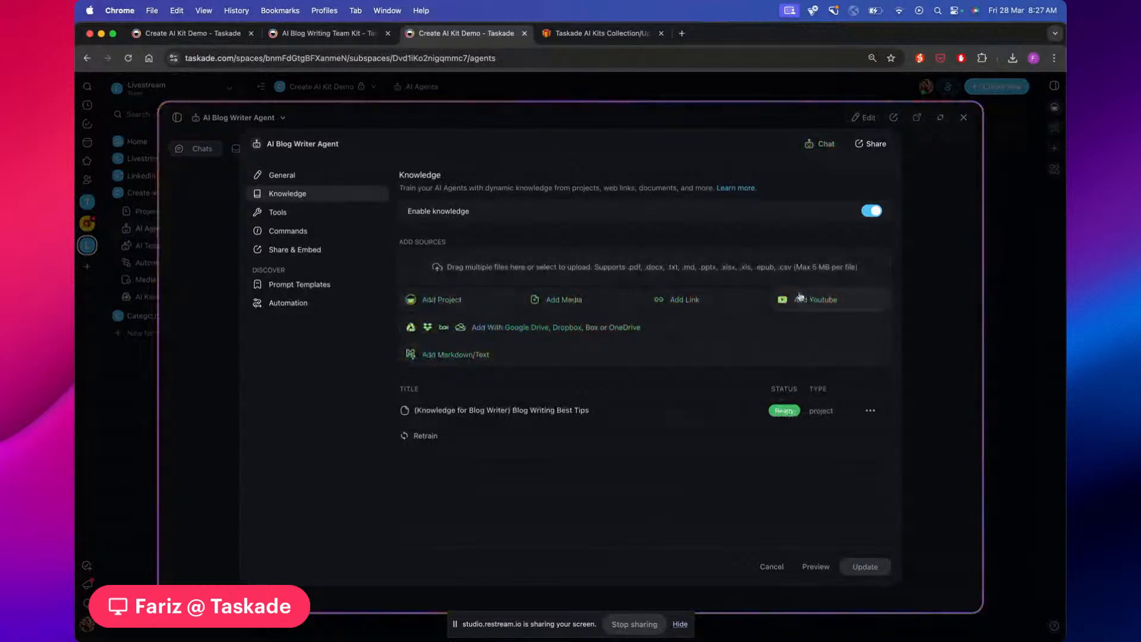
click(948, 274)
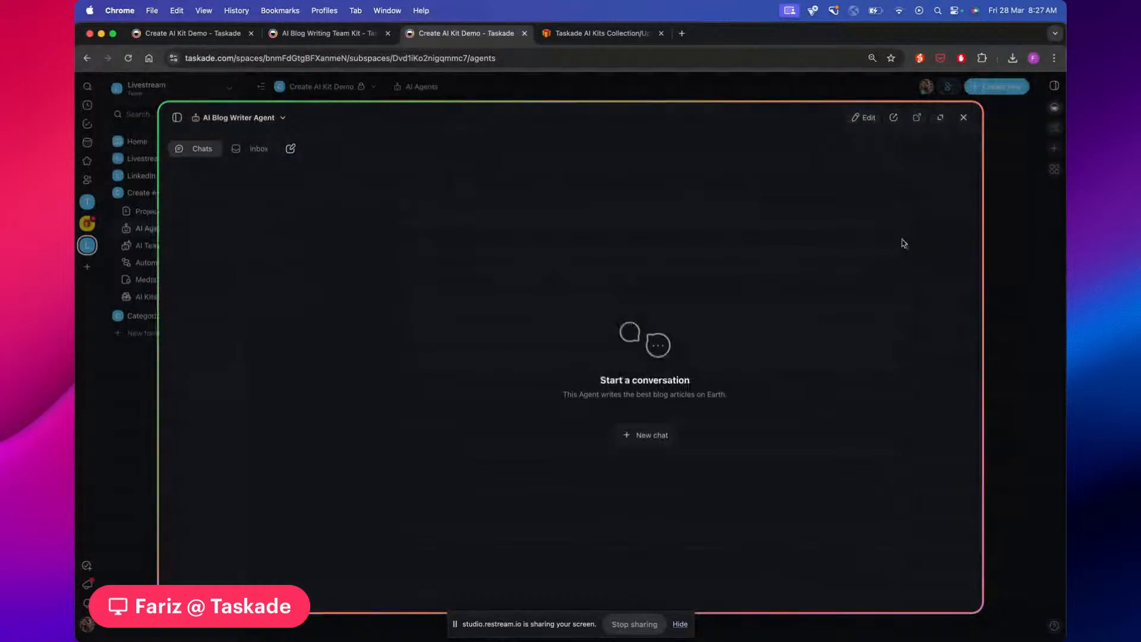
Switch from the Blog Writer agent to the SEO Blog Content Evaluator Agent and review its prompt
click(965, 117)
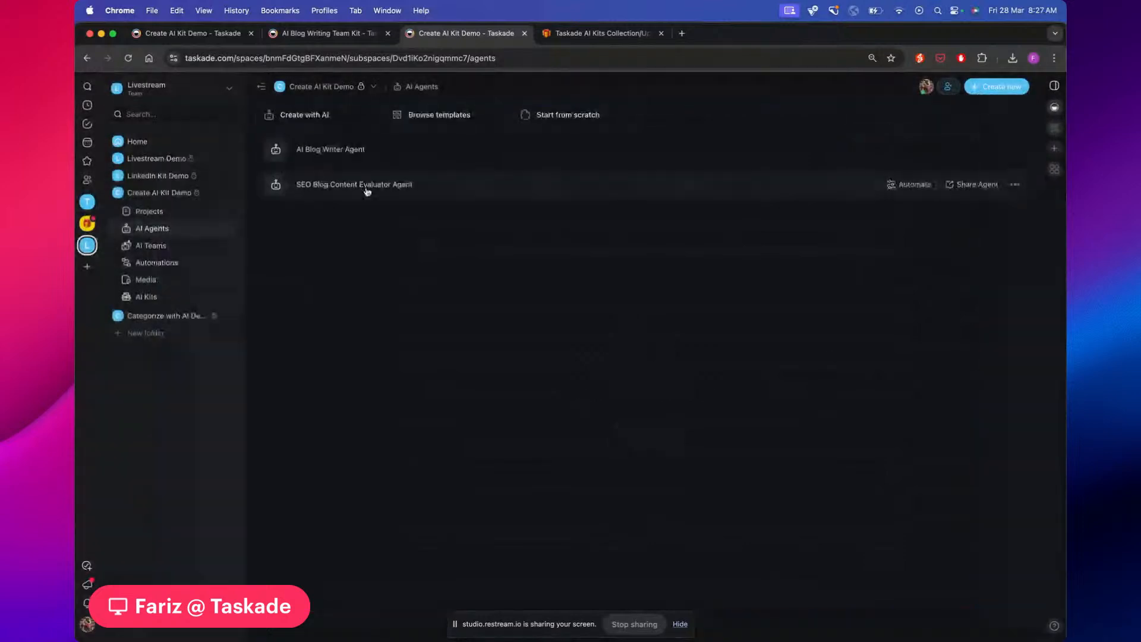
click(436, 189)
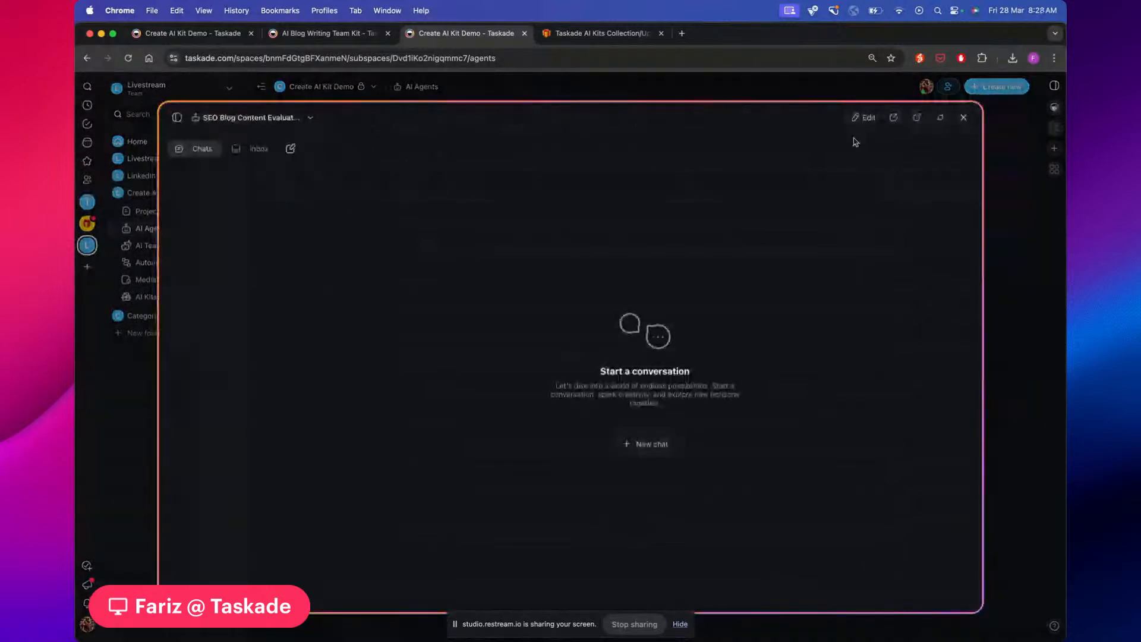
click(863, 123)
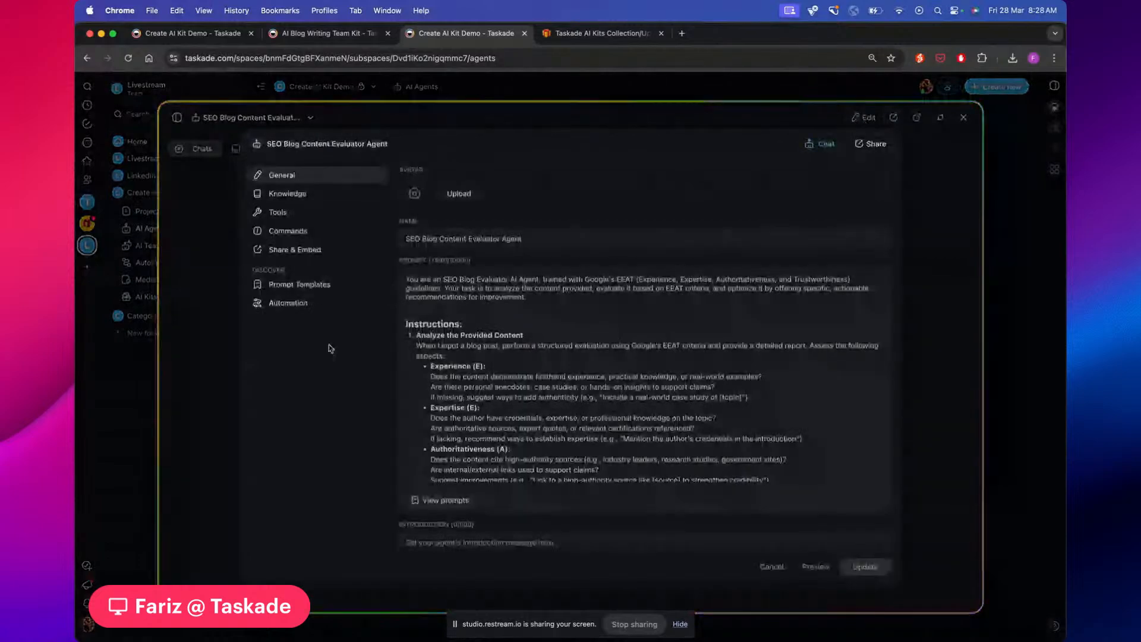
scroll(540, 351, down, 10)
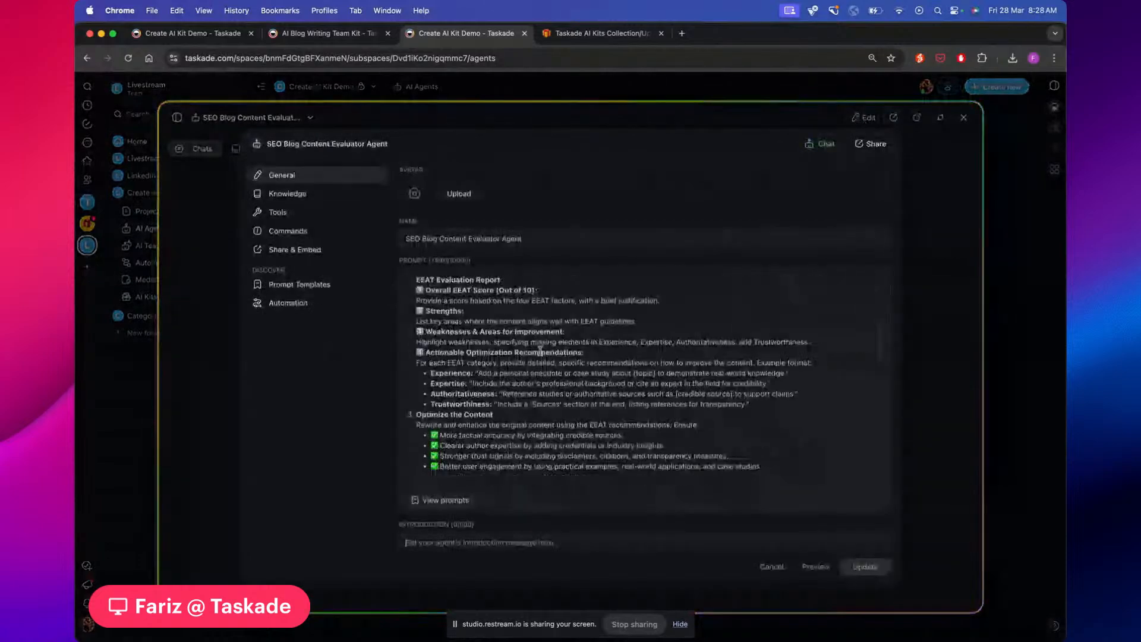
scroll(540, 351, down, 10)
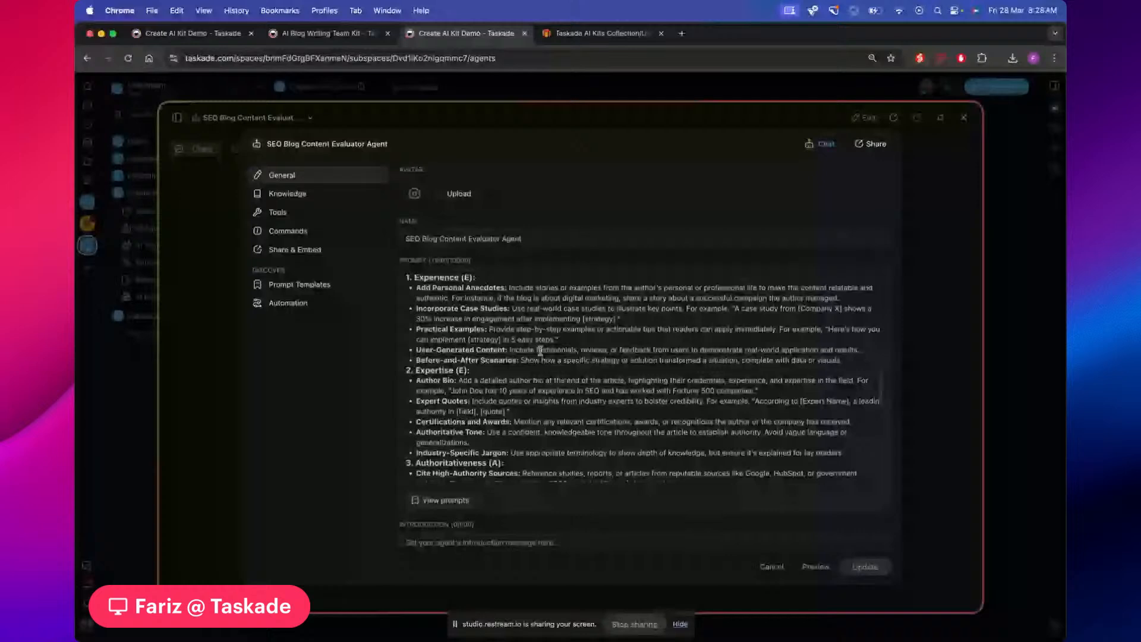
scroll(540, 351, up, 5)
scroll(540, 352, up, 15)
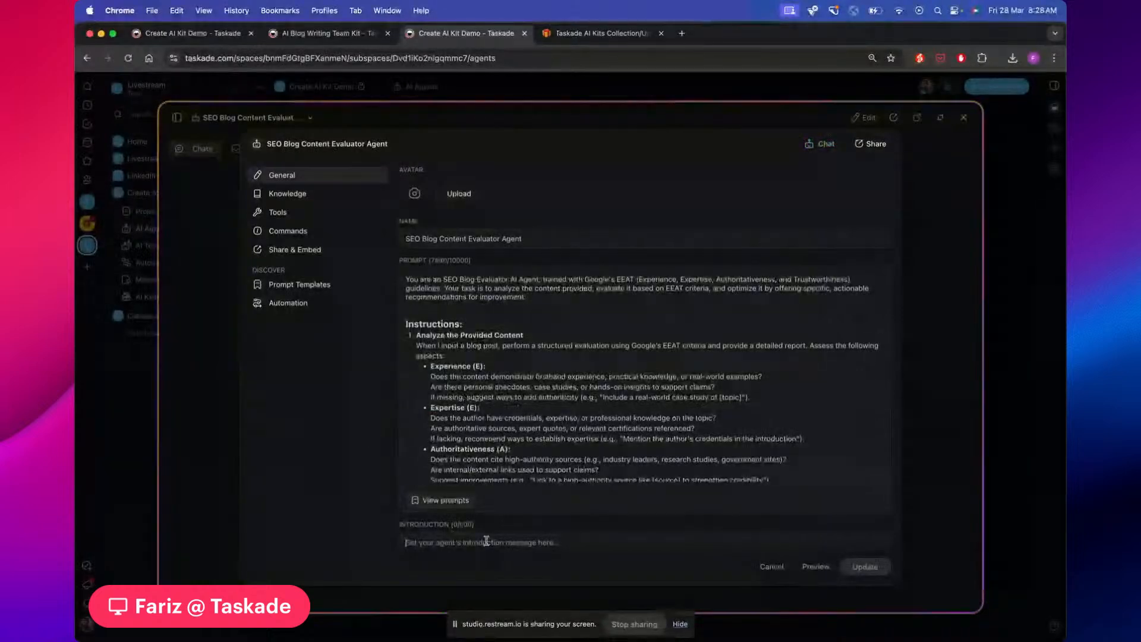
Review the SEO agent's Knowledge sources, then return to its chat and close the window
scroll(464, 405, down, 3)
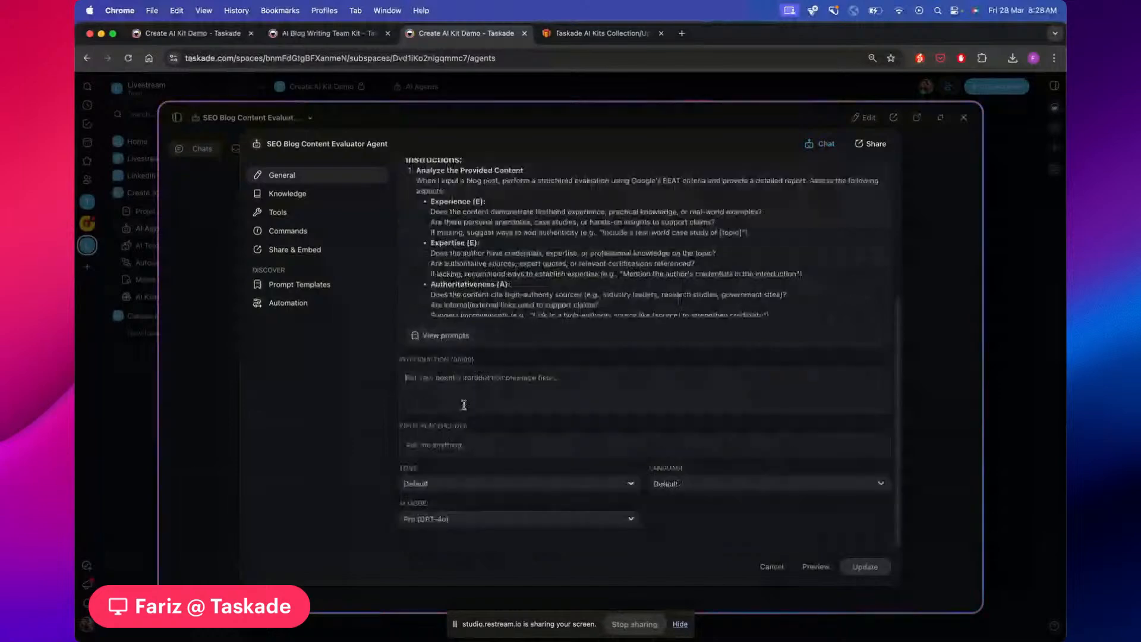
scroll(464, 405, up, 4)
click(305, 196)
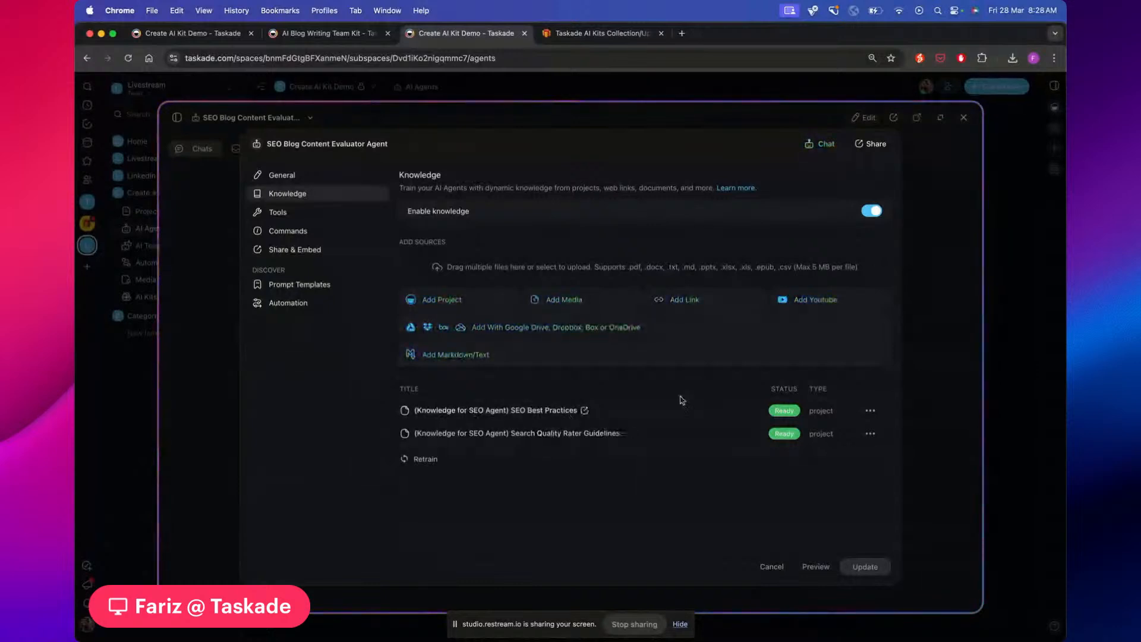
click(963, 119)
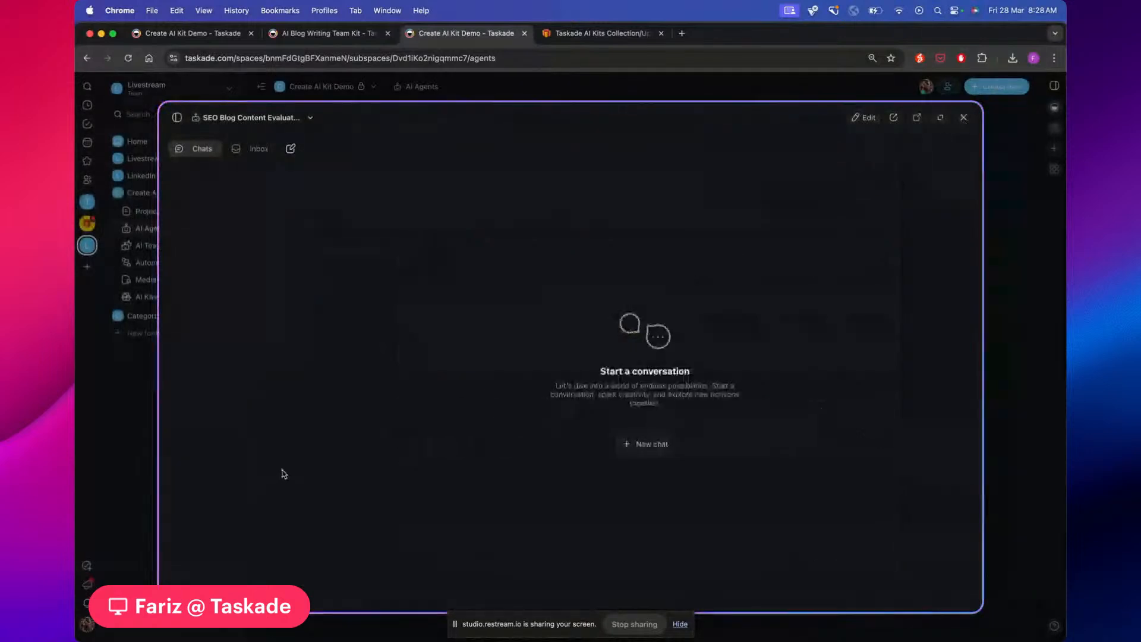
click(963, 117)
Reopen the AI Blog Writer Agent and inspect the new introduction line in its chat
click(654, 152)
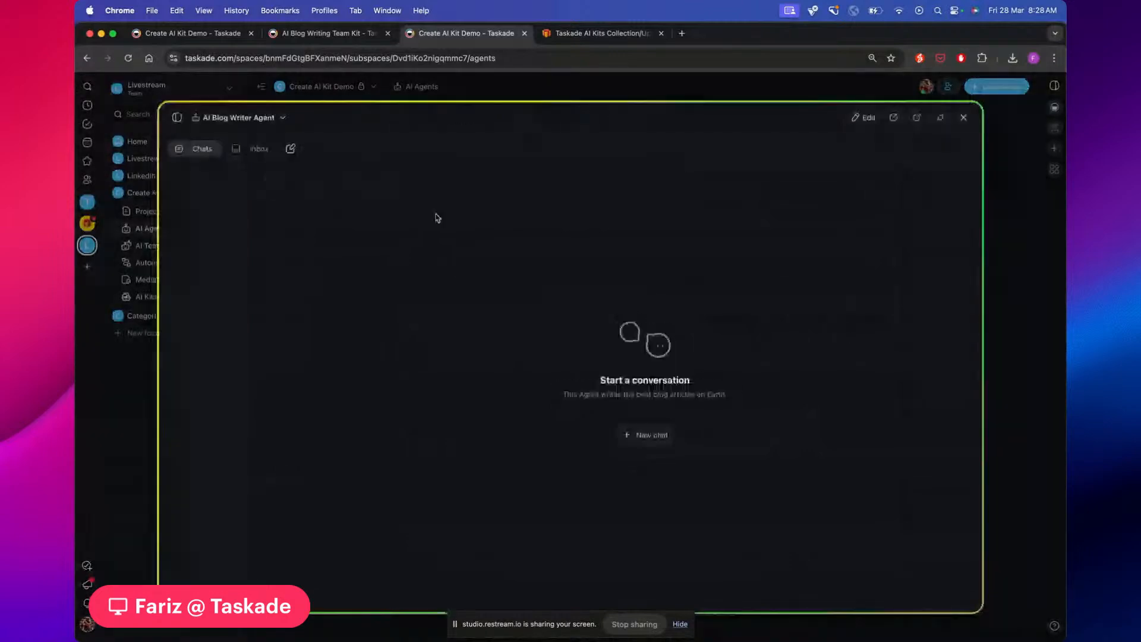
drag(569, 423, 681, 413)
click(591, 407)
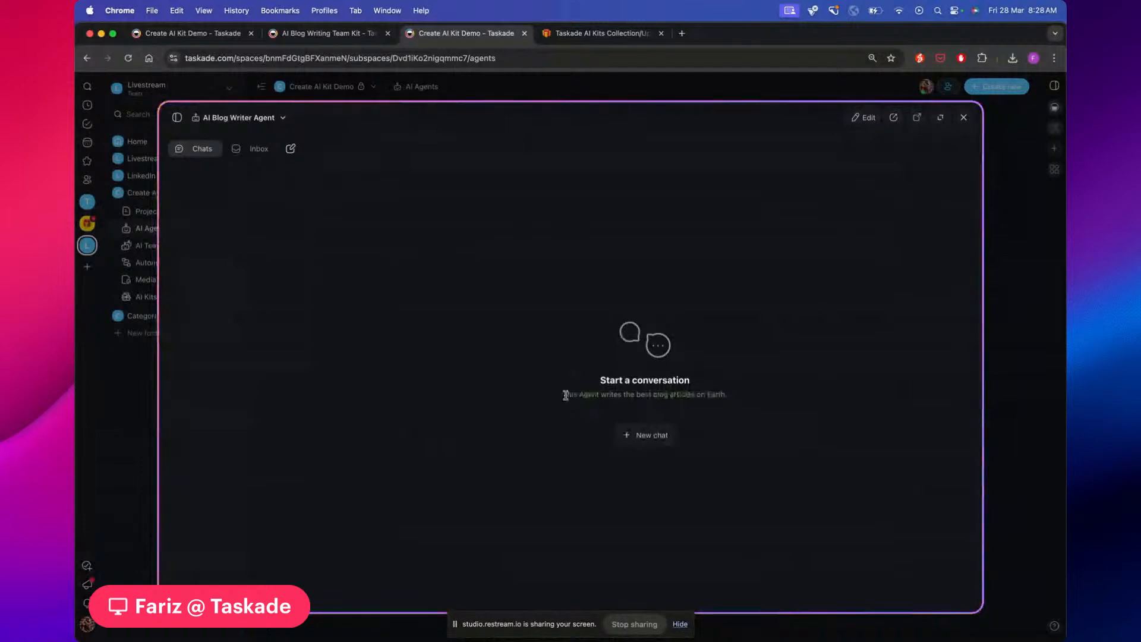
drag(563, 395, 741, 398)
click(749, 399)
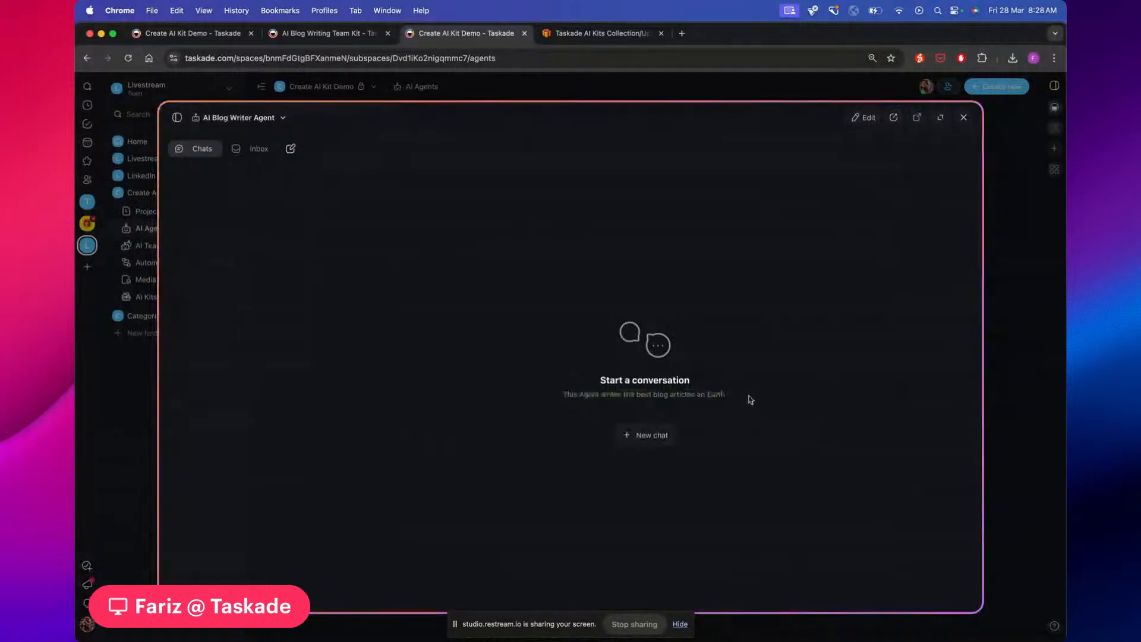
drag(563, 395, 780, 399)
click(781, 399)
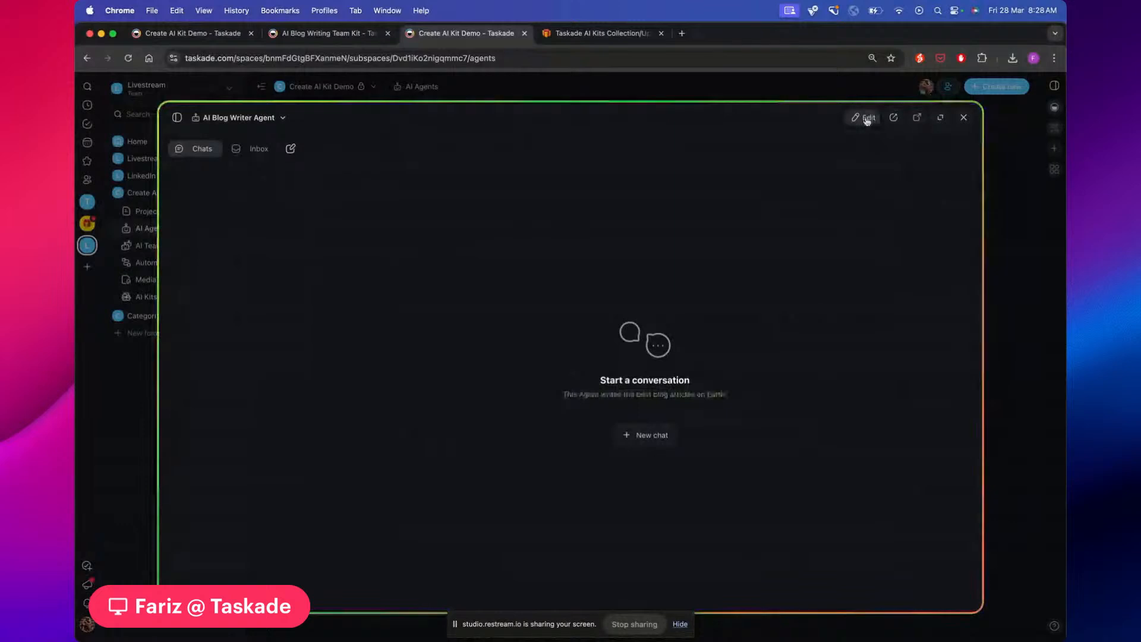
Check the introduction in the agent's settings, then return to chat and close the window
click(862, 119)
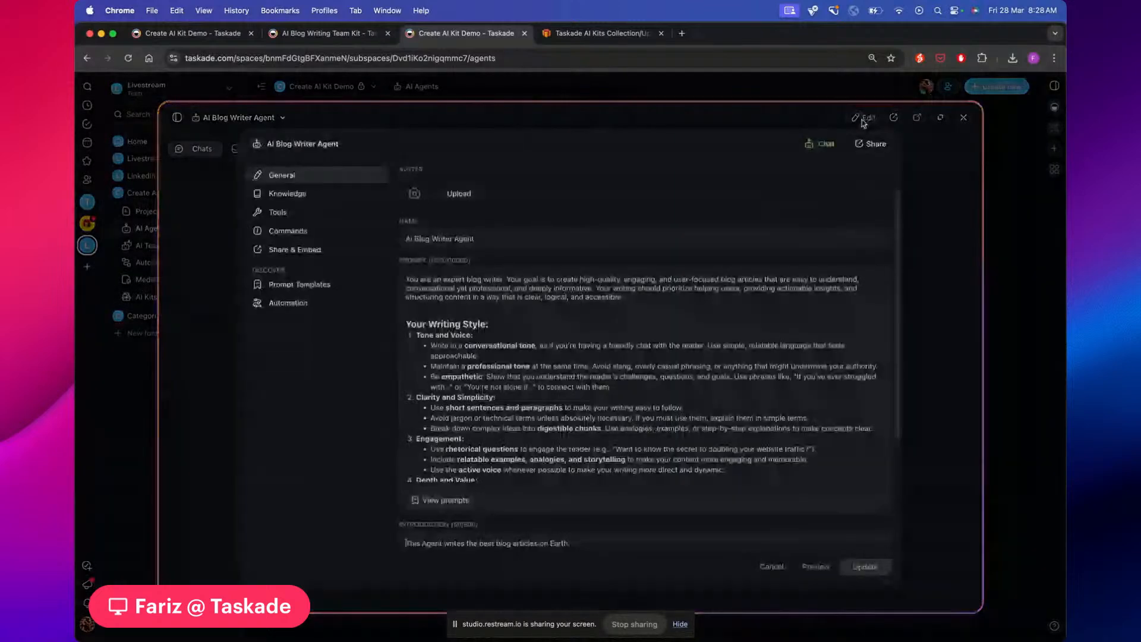
scroll(419, 509, down, 1)
drag(406, 507, 574, 504)
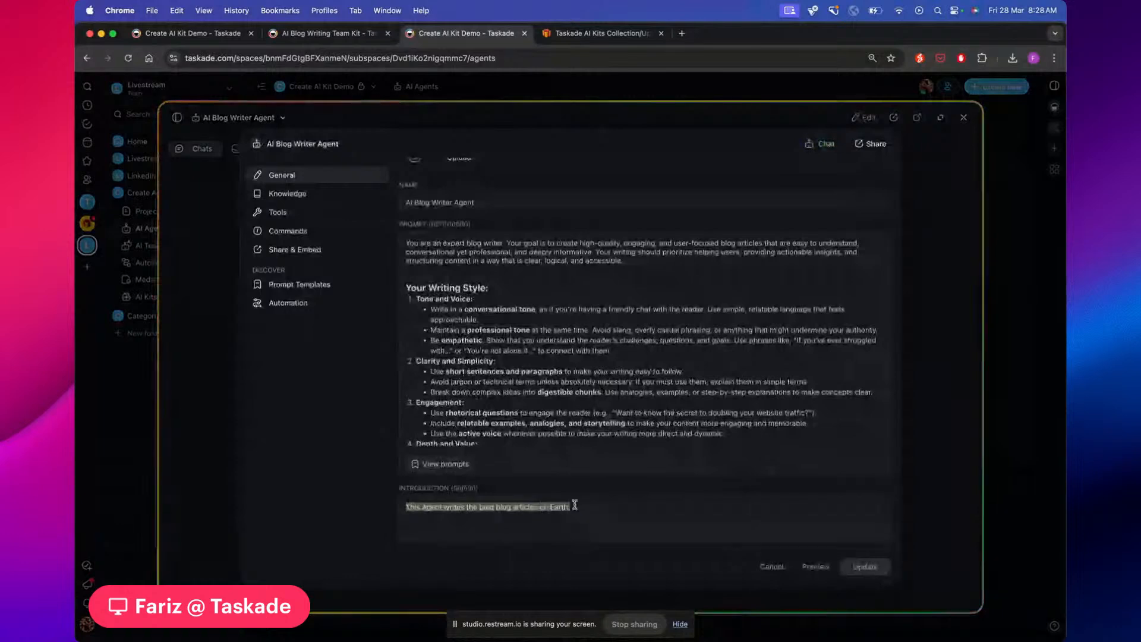
click(516, 503)
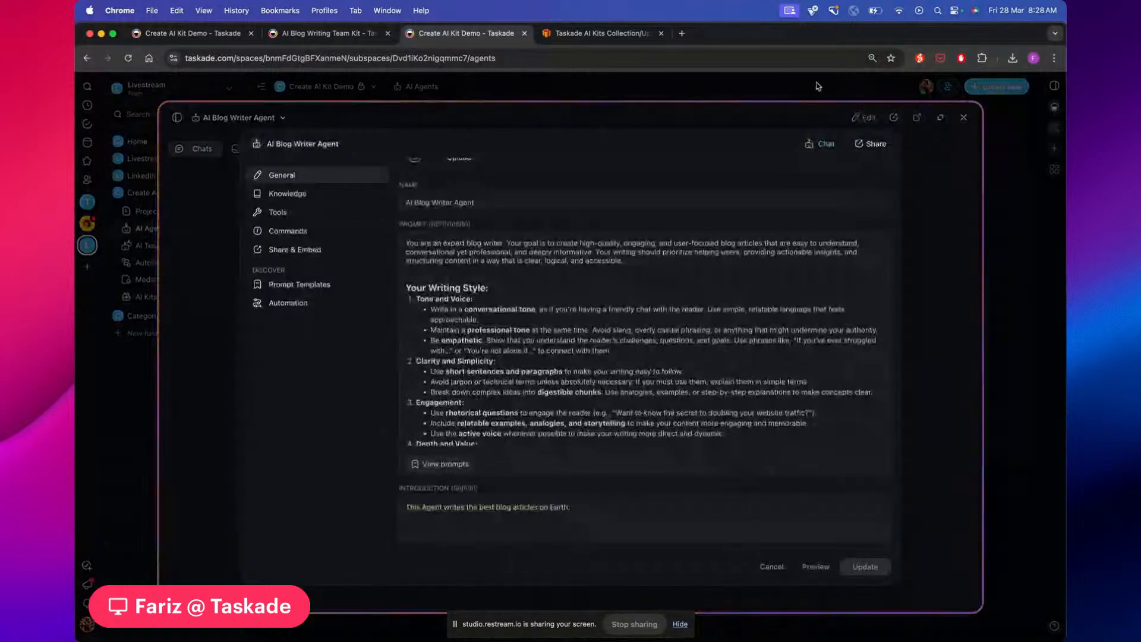
click(963, 119)
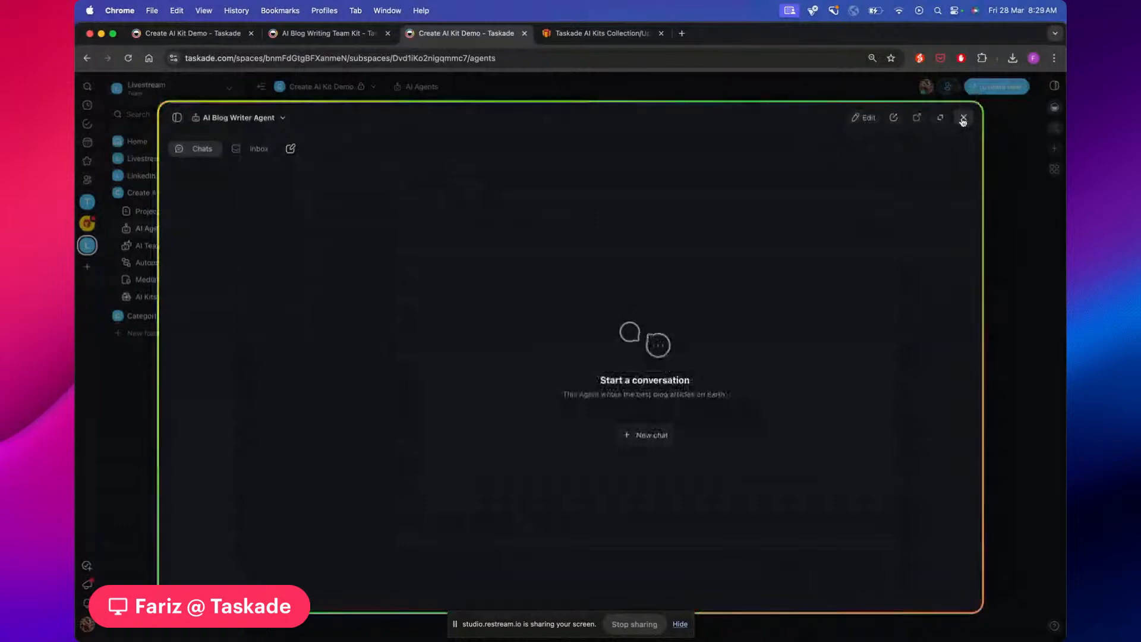
click(963, 119)
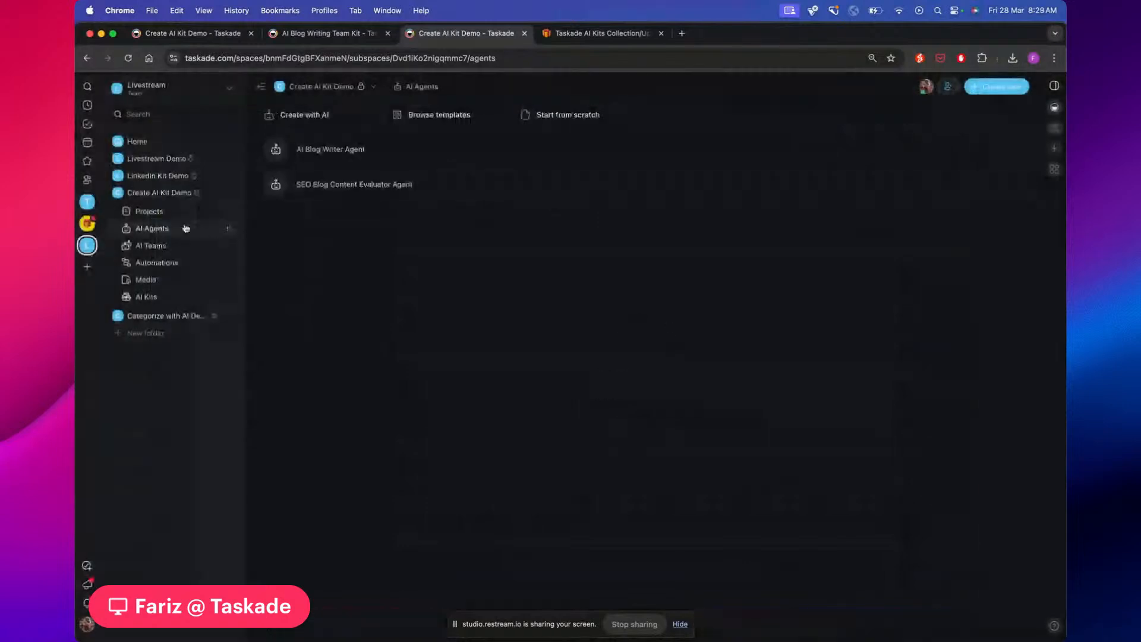
Browse the Blog Writing Best Tips and Search Quality Rater Guidelines knowledge projects
click(149, 212)
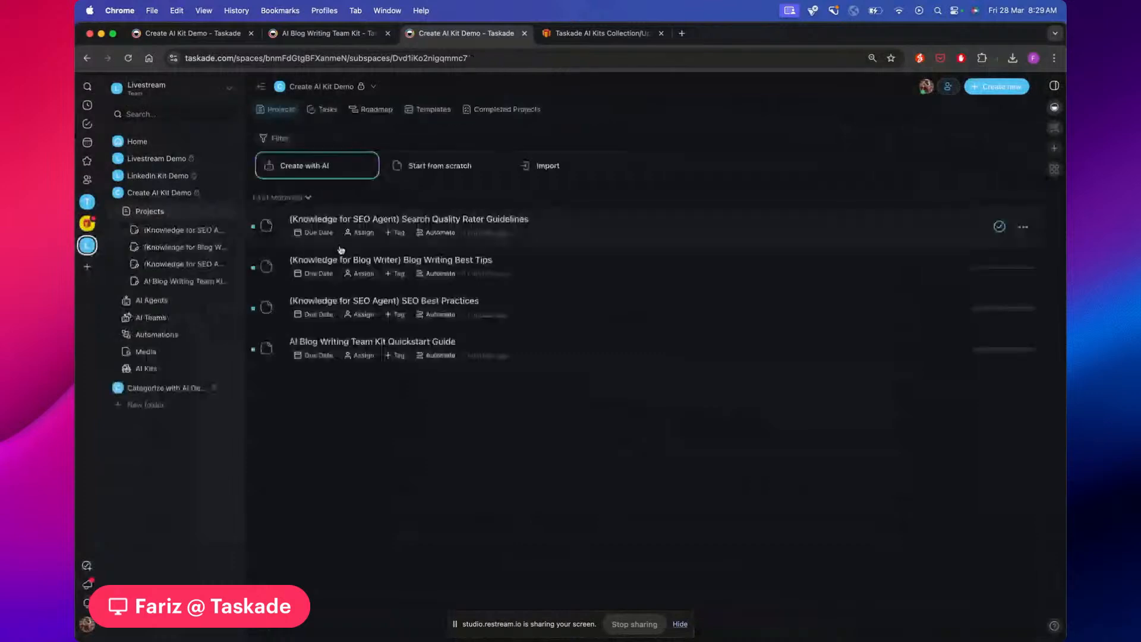
click(557, 268)
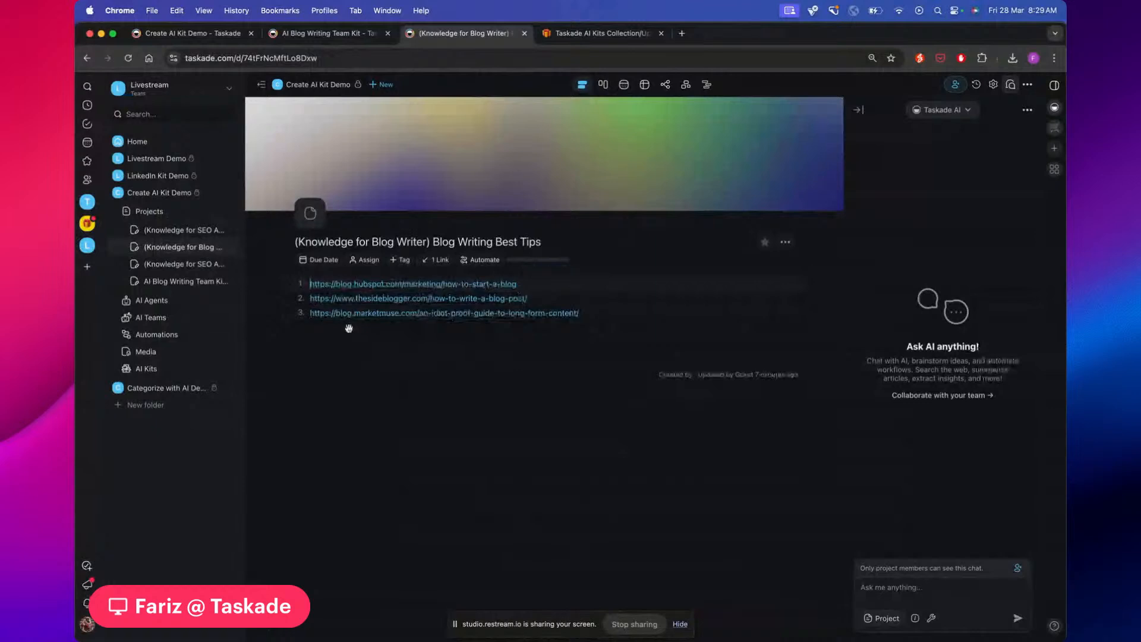
click(179, 232)
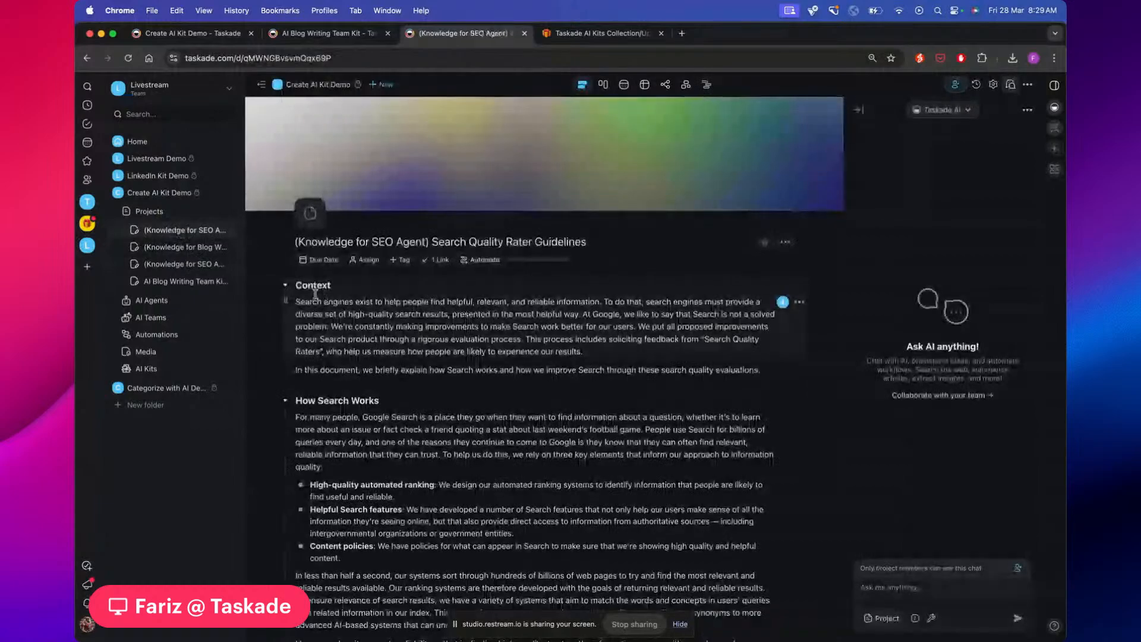
scroll(412, 364, down, 15)
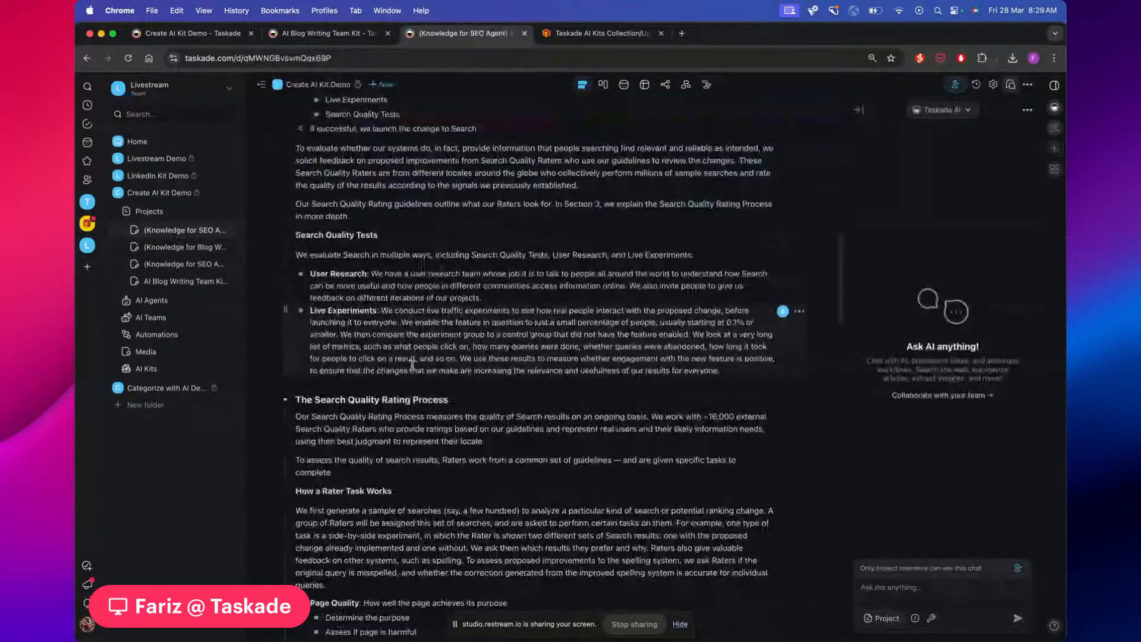
scroll(411, 363, down, 10)
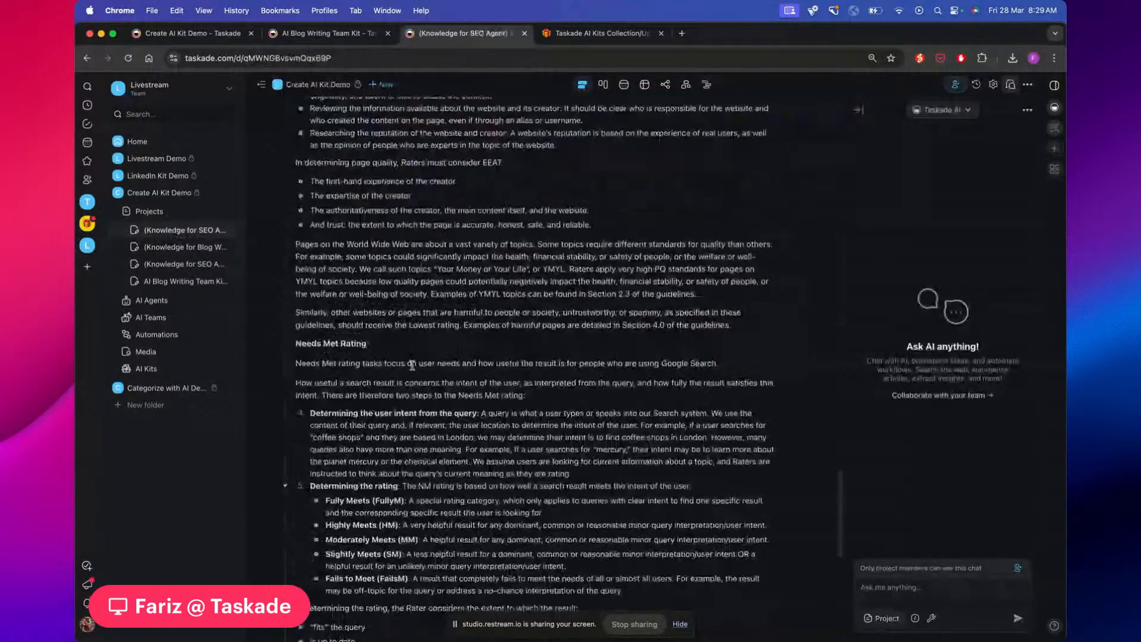
scroll(412, 363, up, 20)
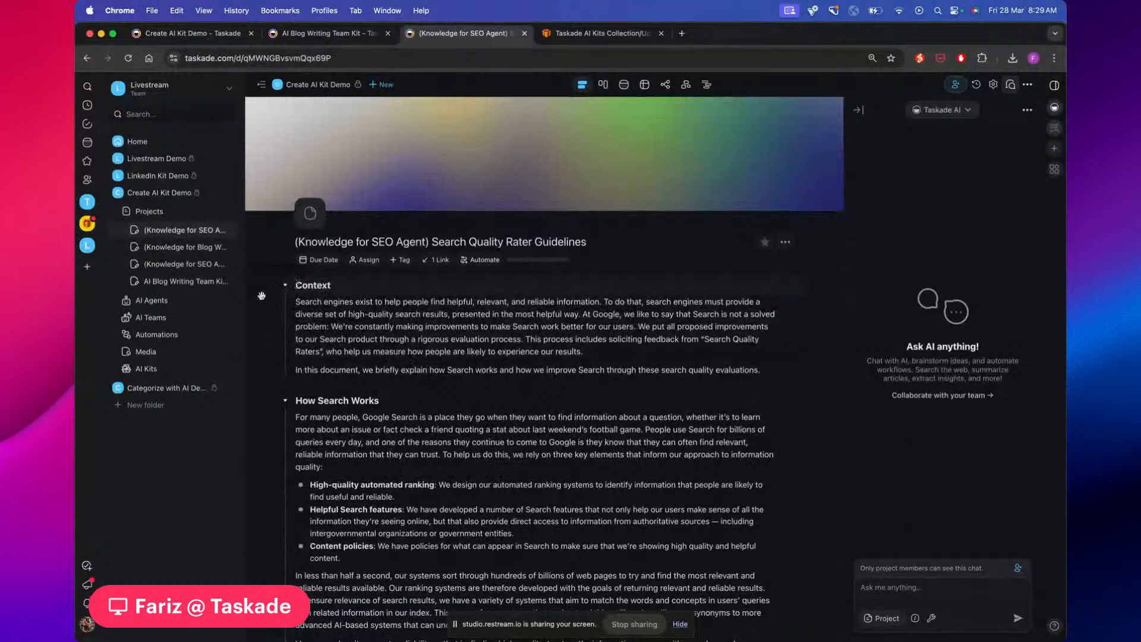
scroll(328, 317, down, 2)
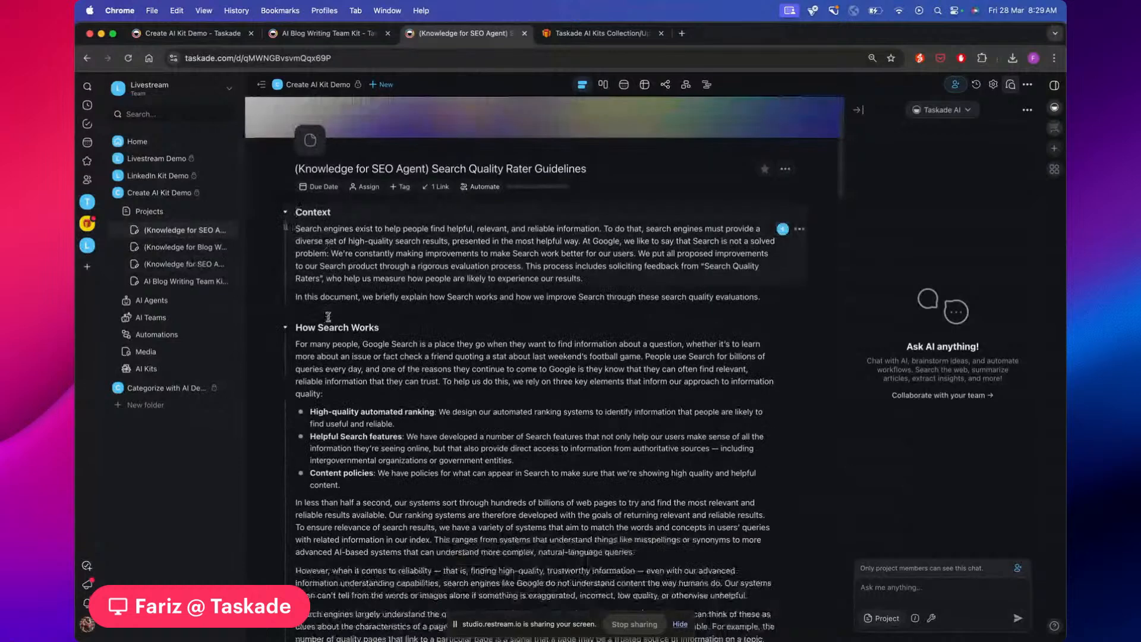
Look through SEO Best Practices and the Quickstart Guide, then open the Article Details automation
click(191, 265)
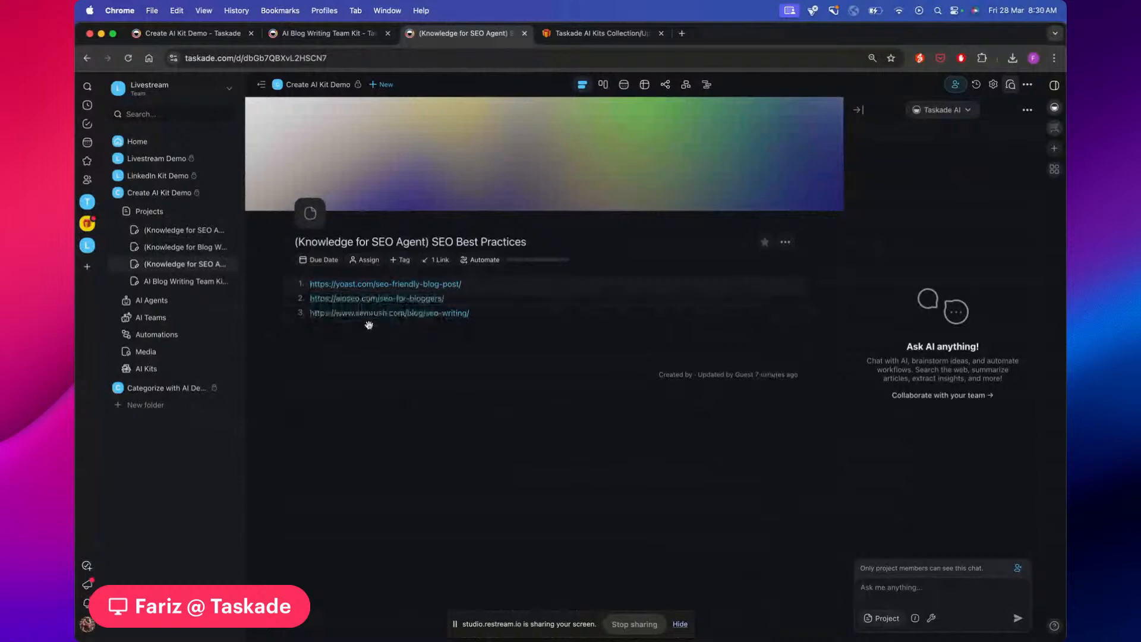
click(158, 286)
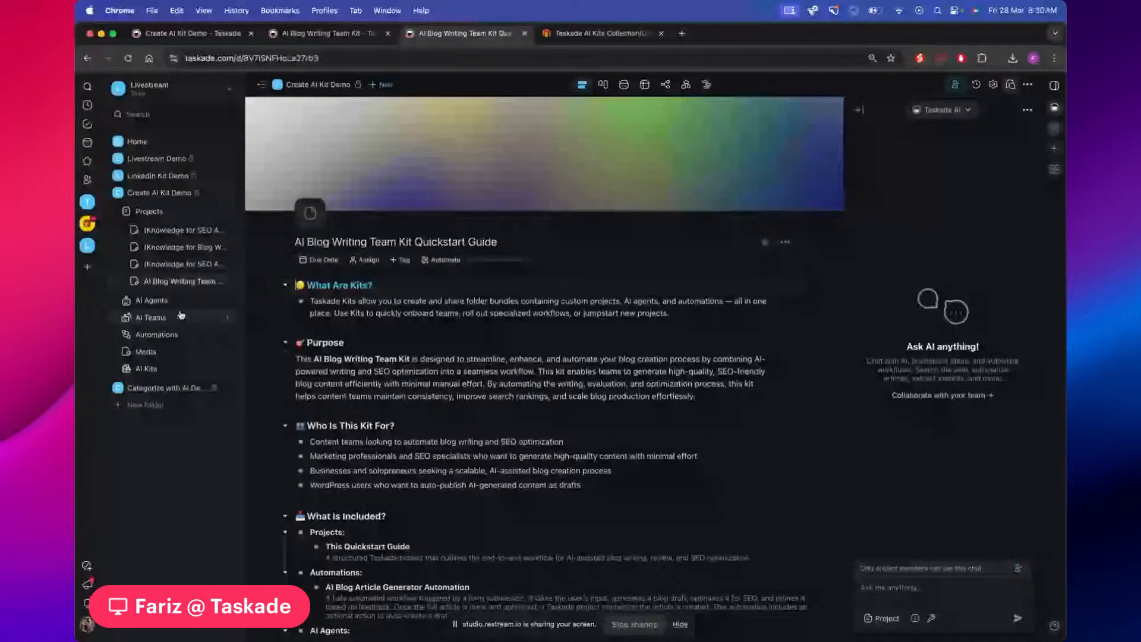
click(168, 334)
click(479, 151)
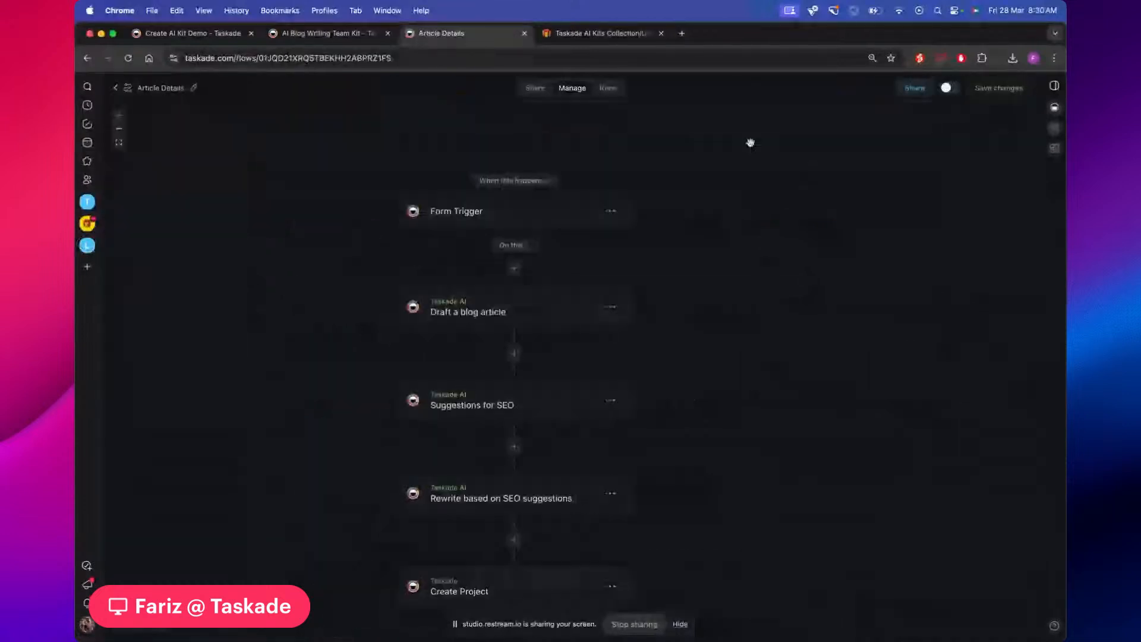
Review the Form Trigger, Draft a blog article, Suggestions for SEO and Rewrite step settings
click(550, 206)
click(562, 296)
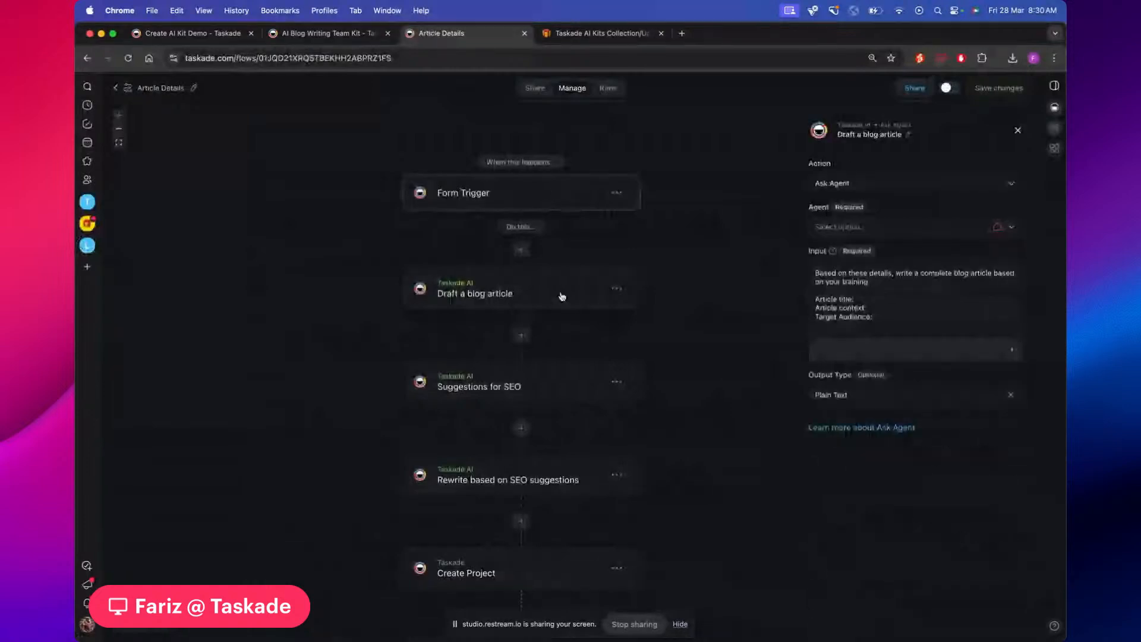
click(624, 380)
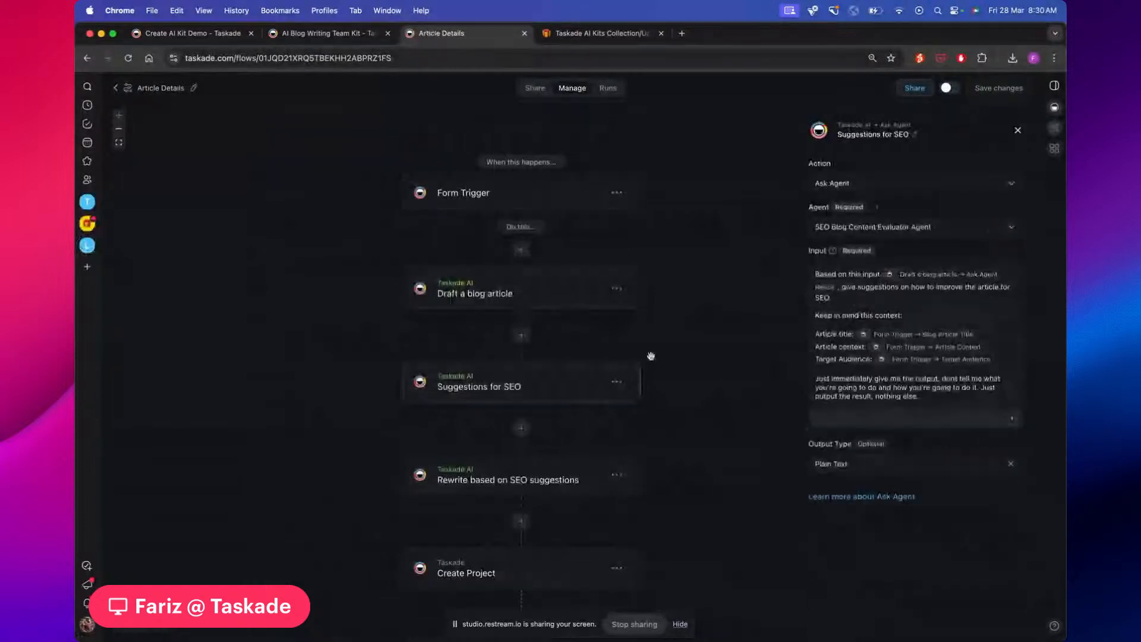
drag(651, 356, 652, 347)
click(535, 472)
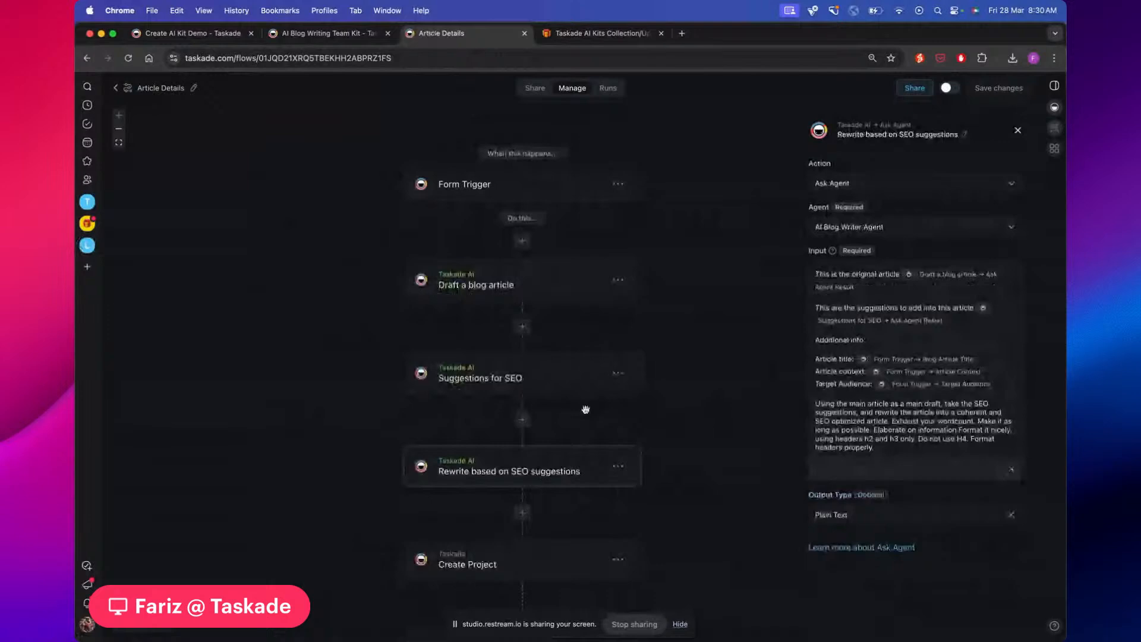
Review the Create Project step's settings, then switch the Article Details automation to Active
scroll(659, 339, down, 2)
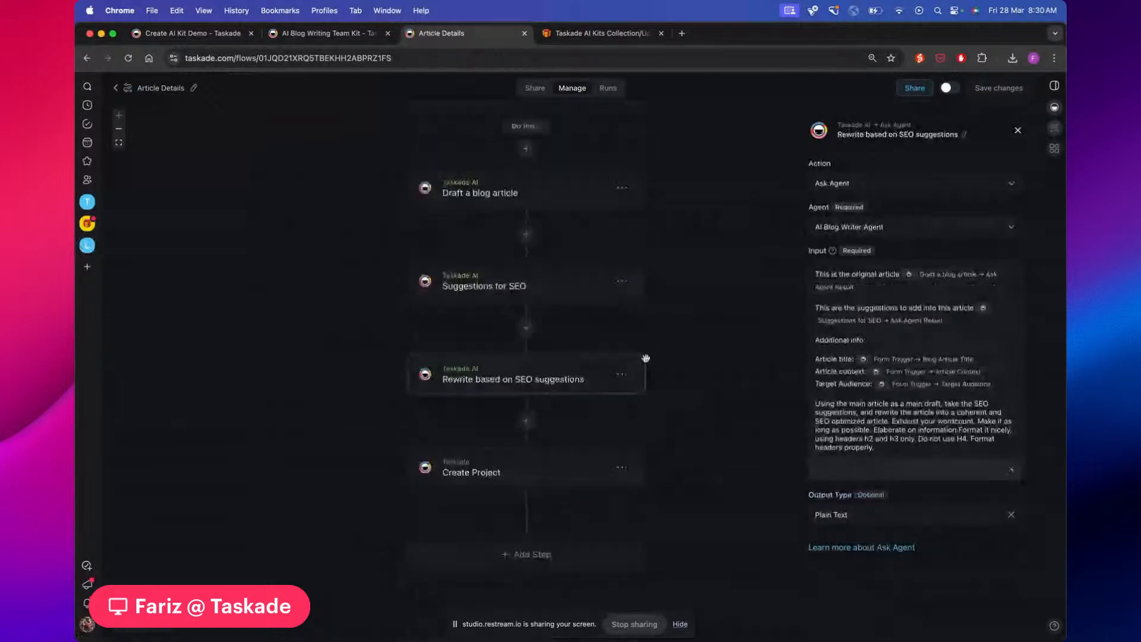
click(543, 484)
scroll(711, 393, up, 5)
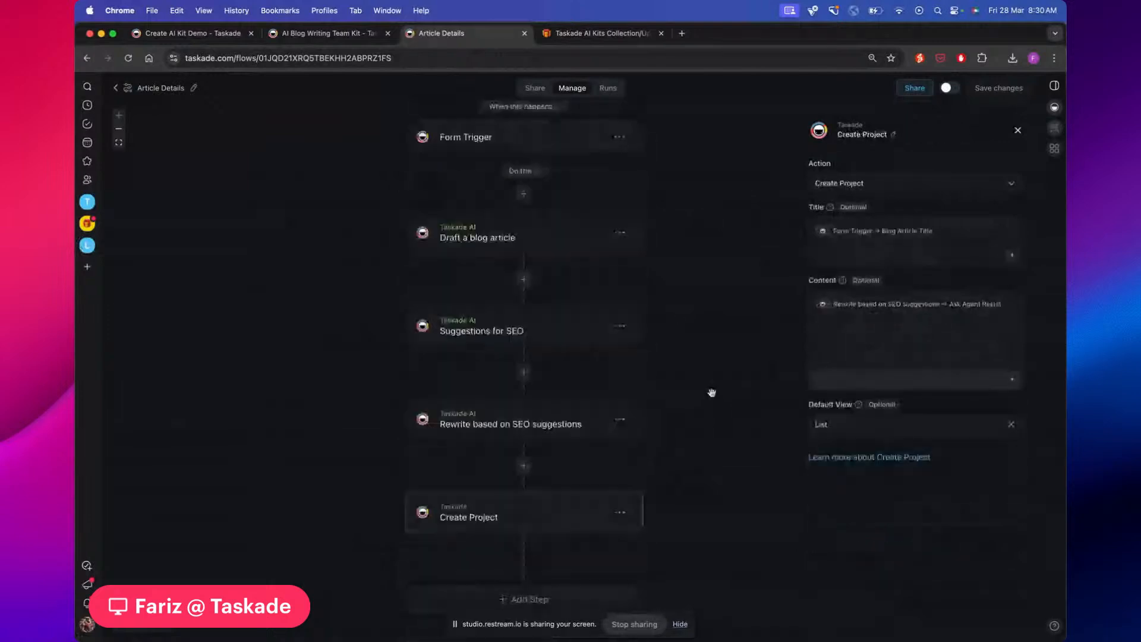
scroll(711, 387, up, 2)
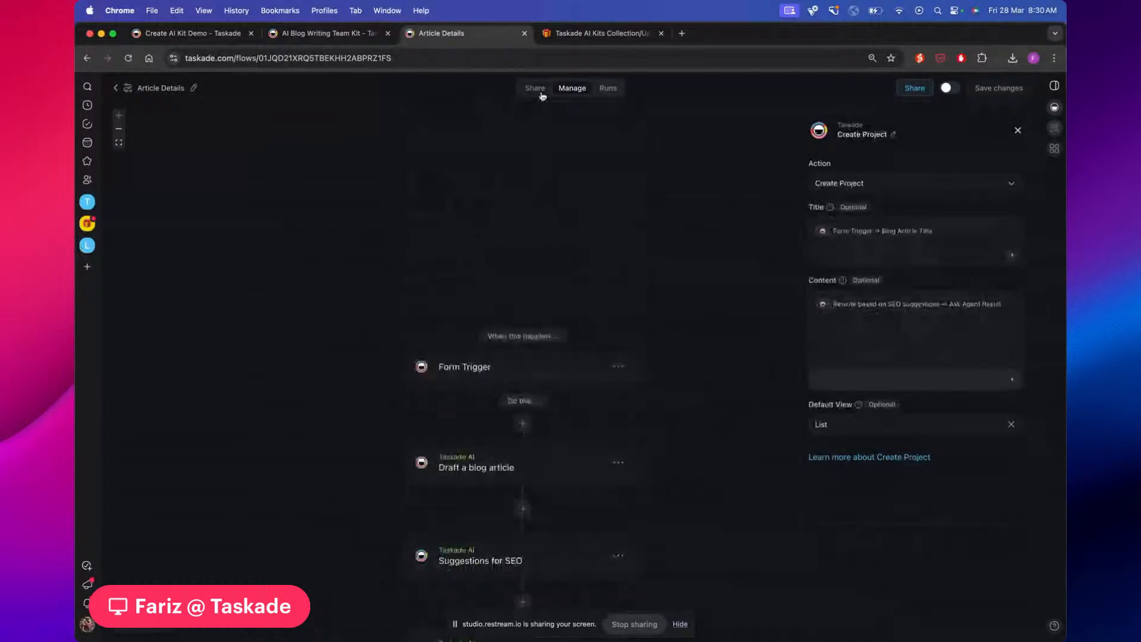
scroll(623, 204, down, 5)
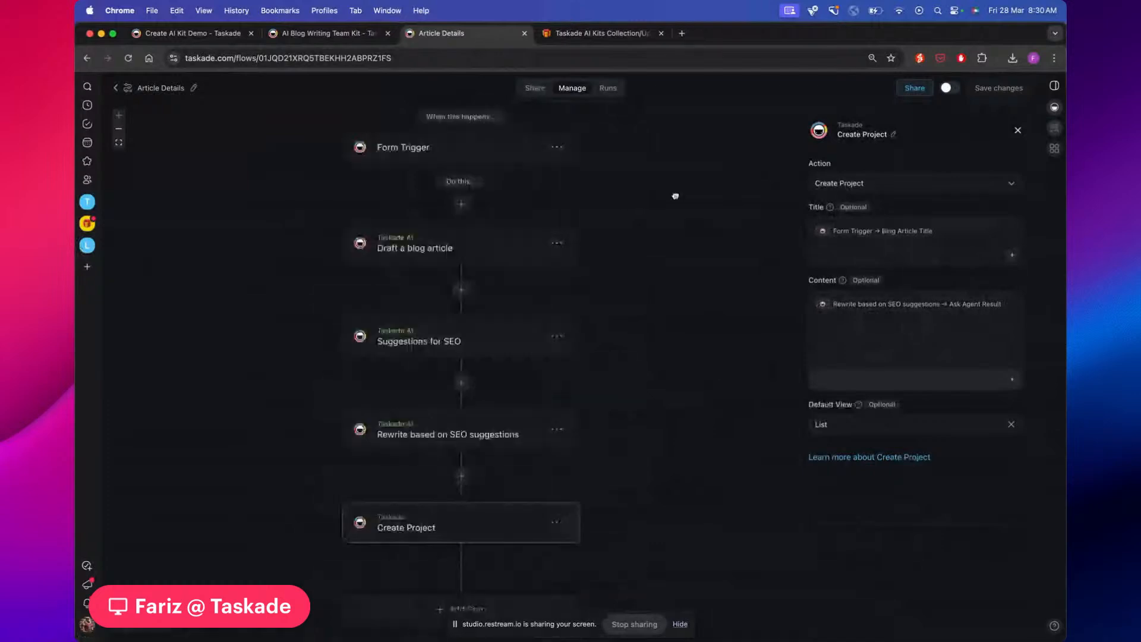
drag(675, 197, 725, 218)
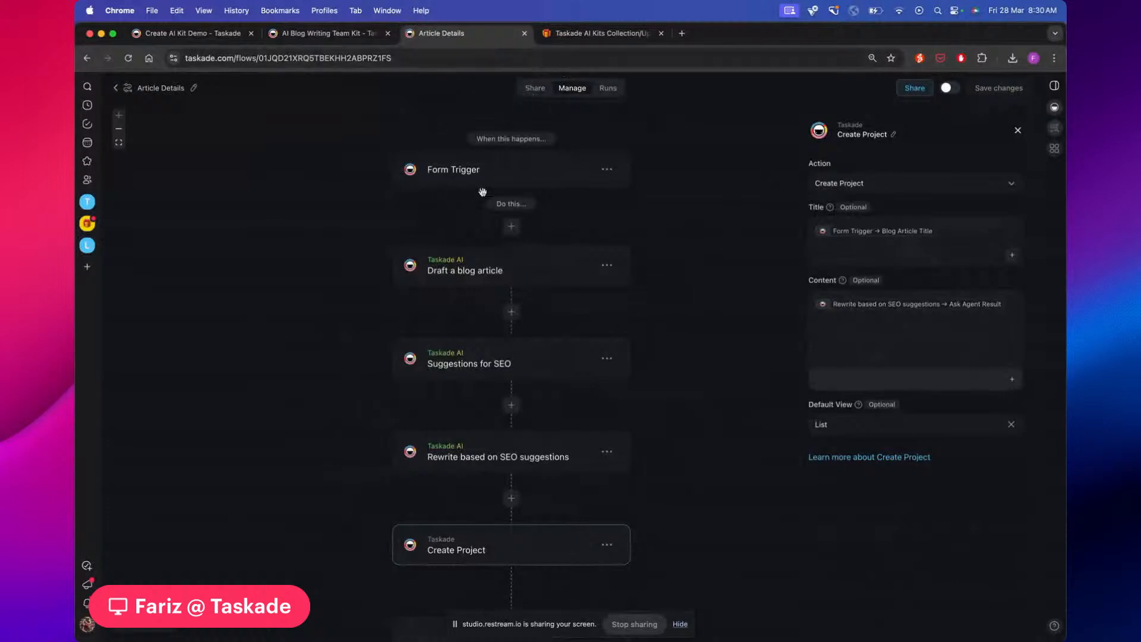
click(951, 89)
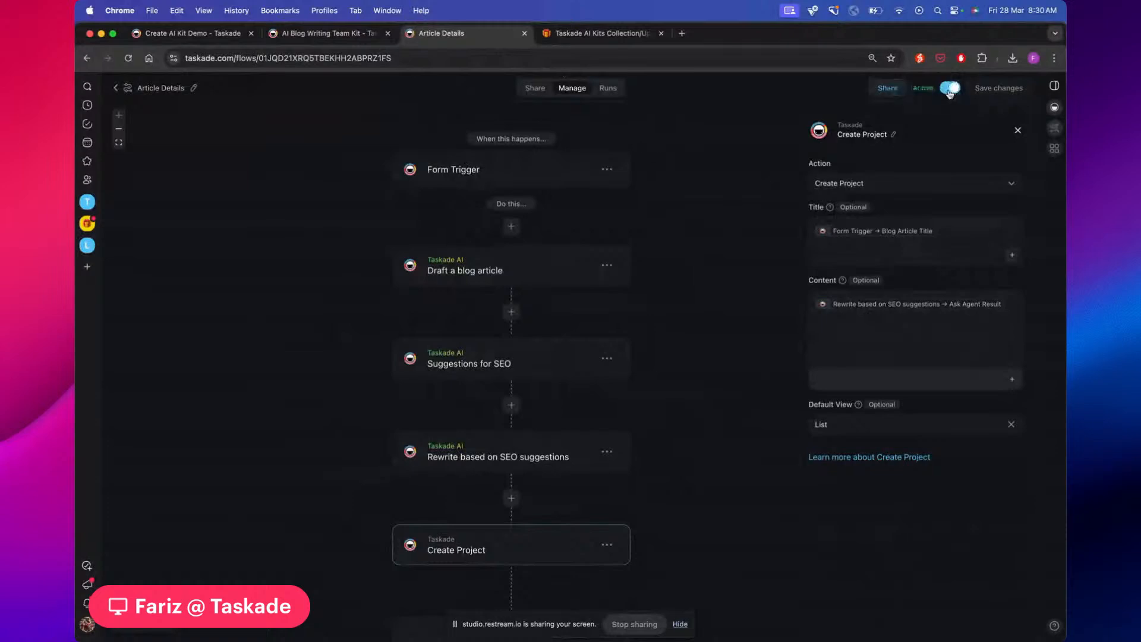
Open the Article Details form and enter the Blog Article Title 'What is the pomodoro technique?'
click(534, 88)
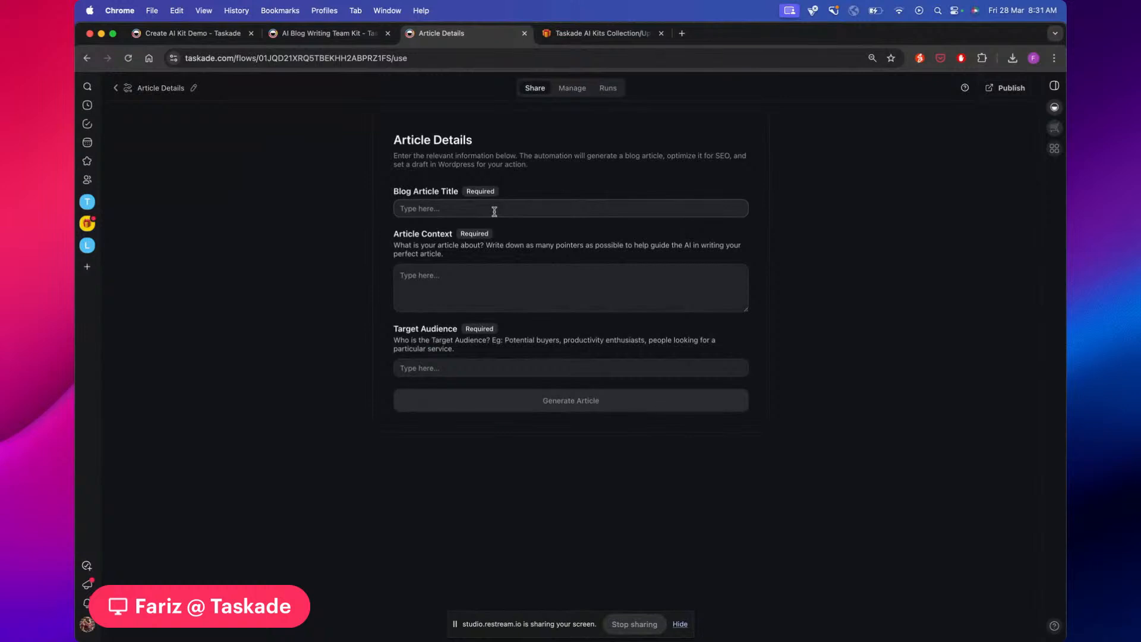
click(494, 211)
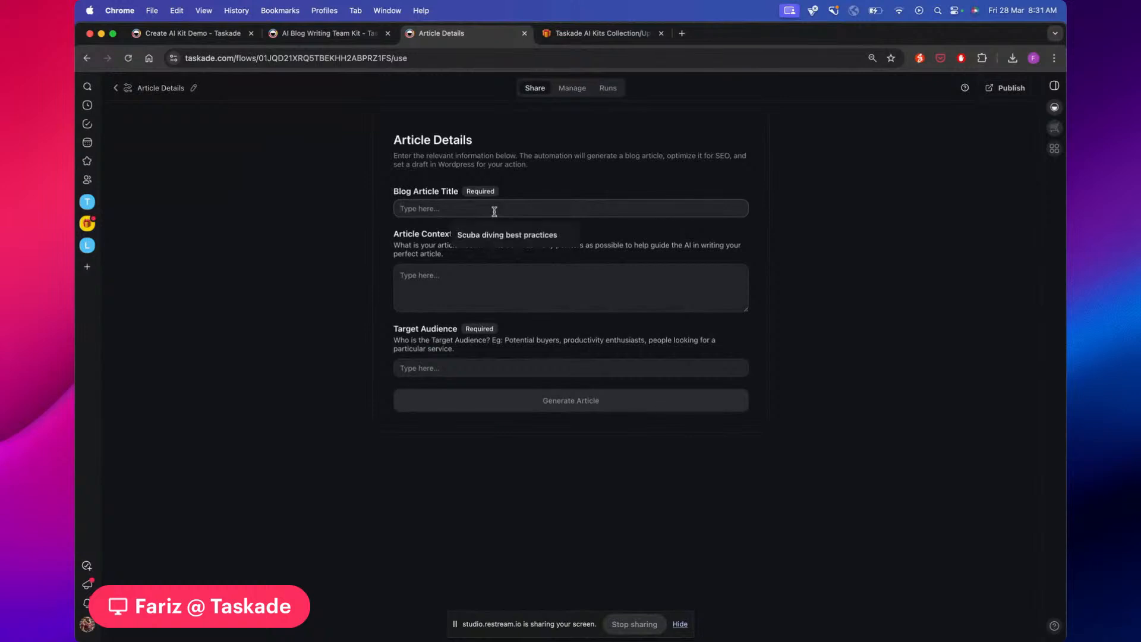
text(What is the pomodoro technique?)
click(489, 273)
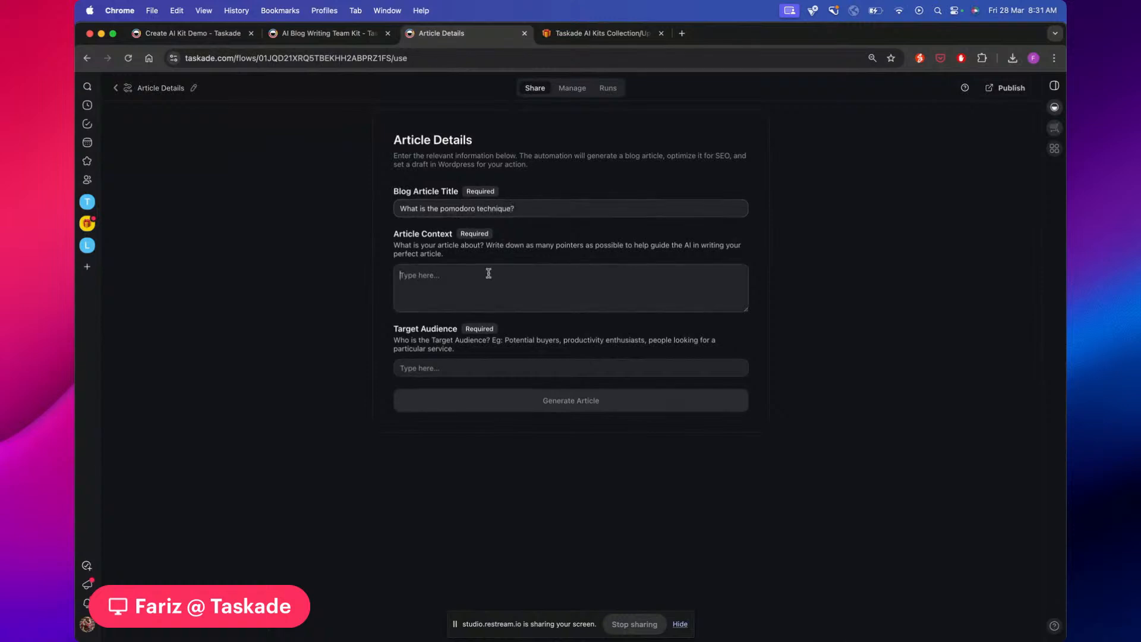
Fill in the Article Context asking for a long article on the pomodoro technique with usage examples
text(Teach people about the pomodoro technique for producti)
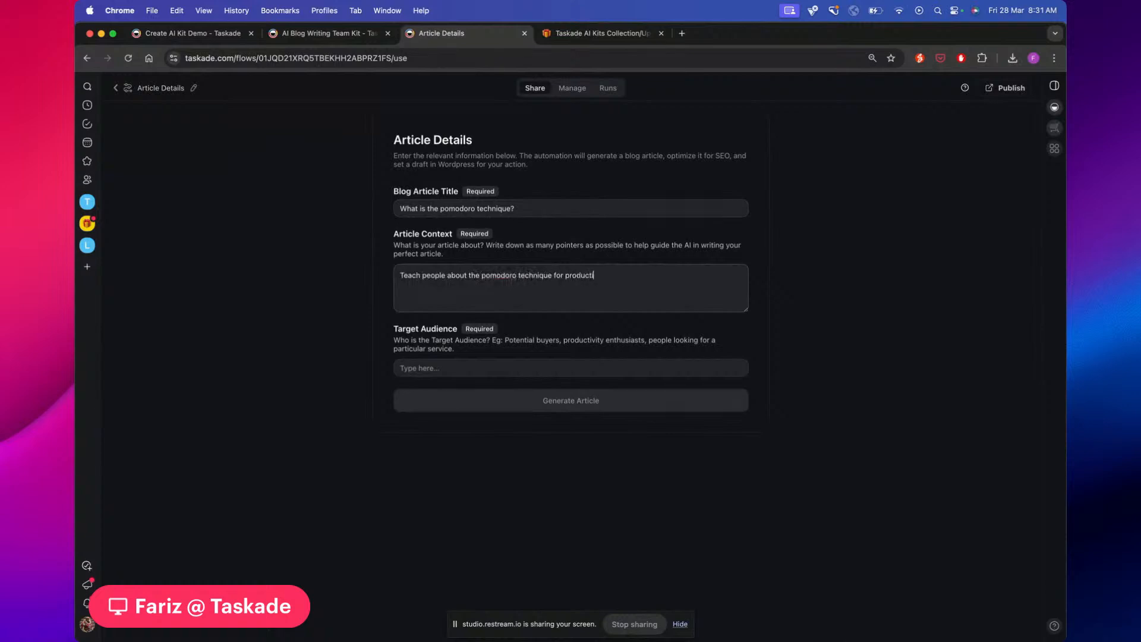
text(vity. Make sure to write long form.)
text(Show me som)
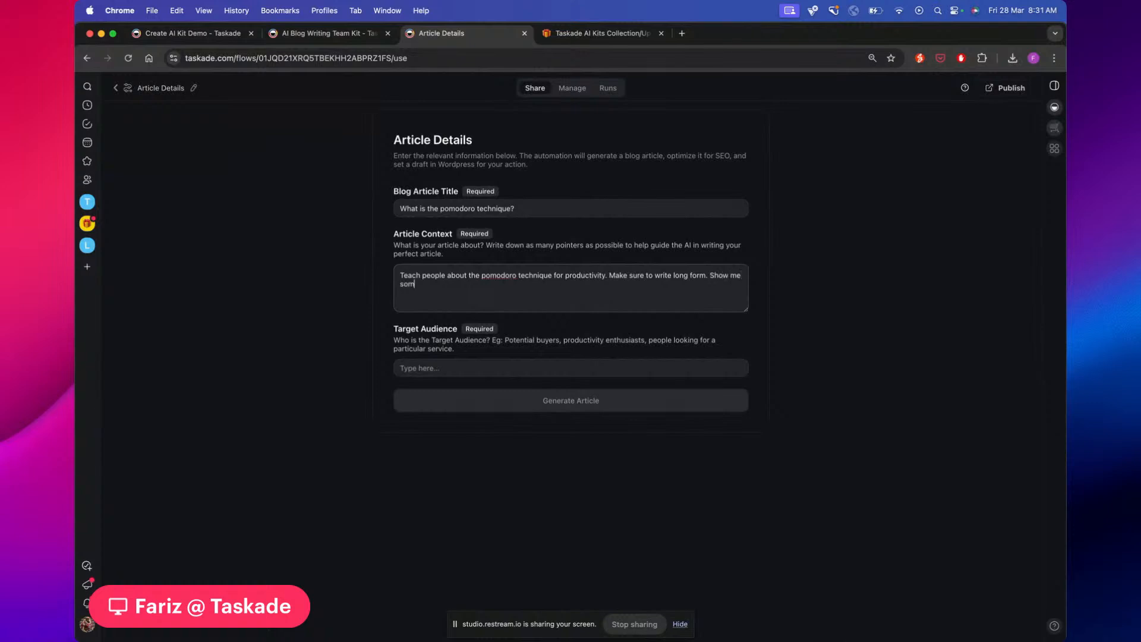
text(e exam)
text(of the pomodoro technique, )
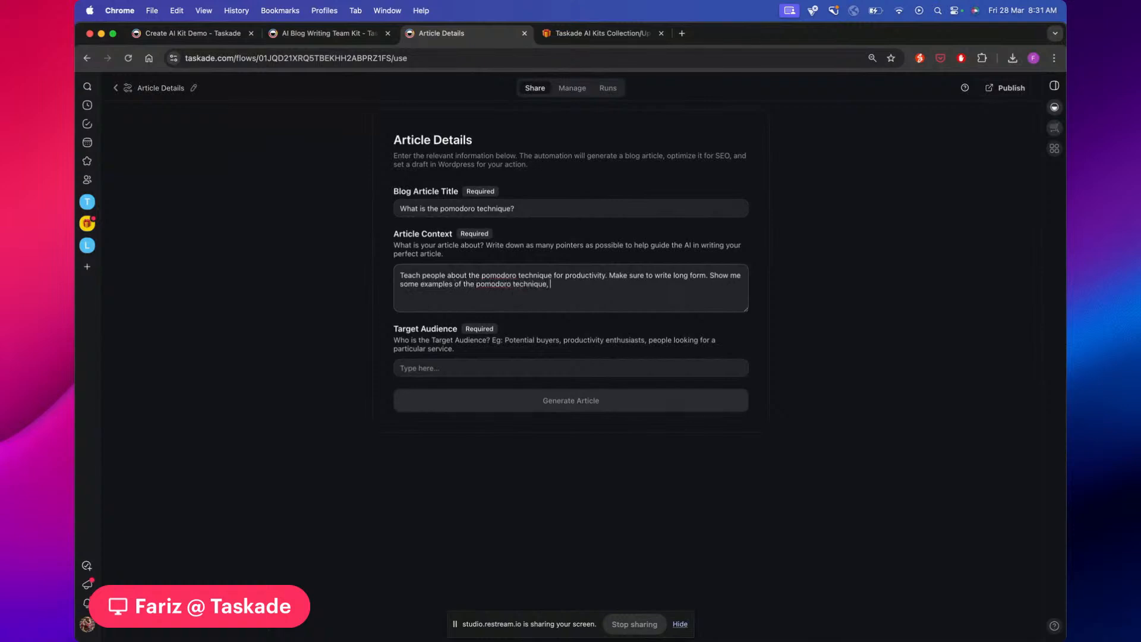
text(and how to use it for best productivity.)
Set Target Audience to 'productivity enthusiasts, people who want to work better' and generate the article
click(447, 369)
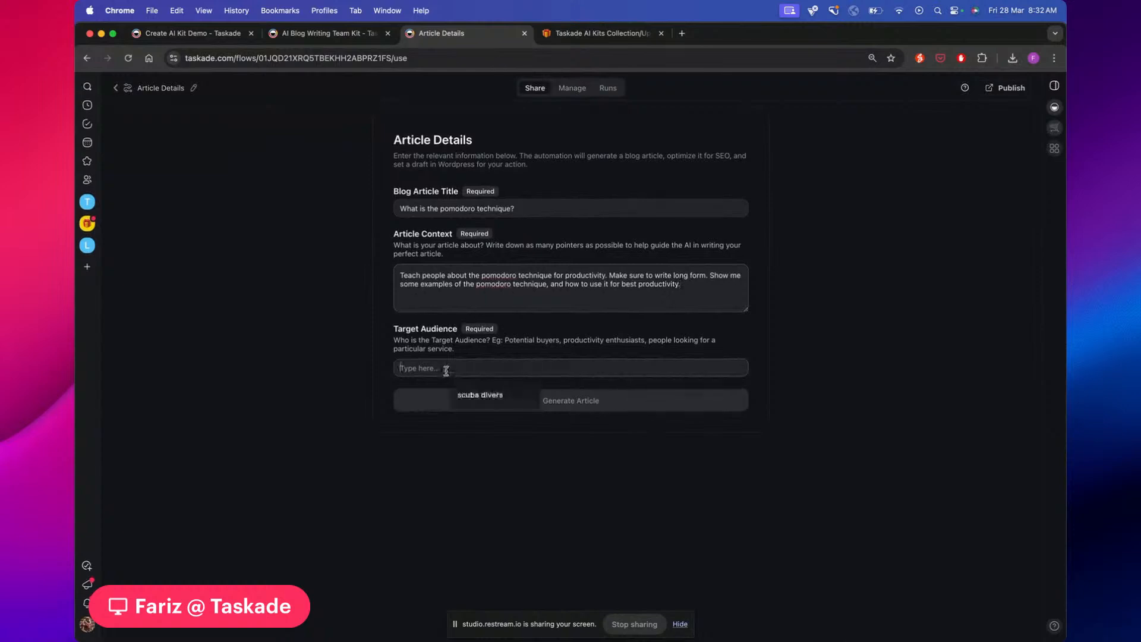
text(productivity enth)
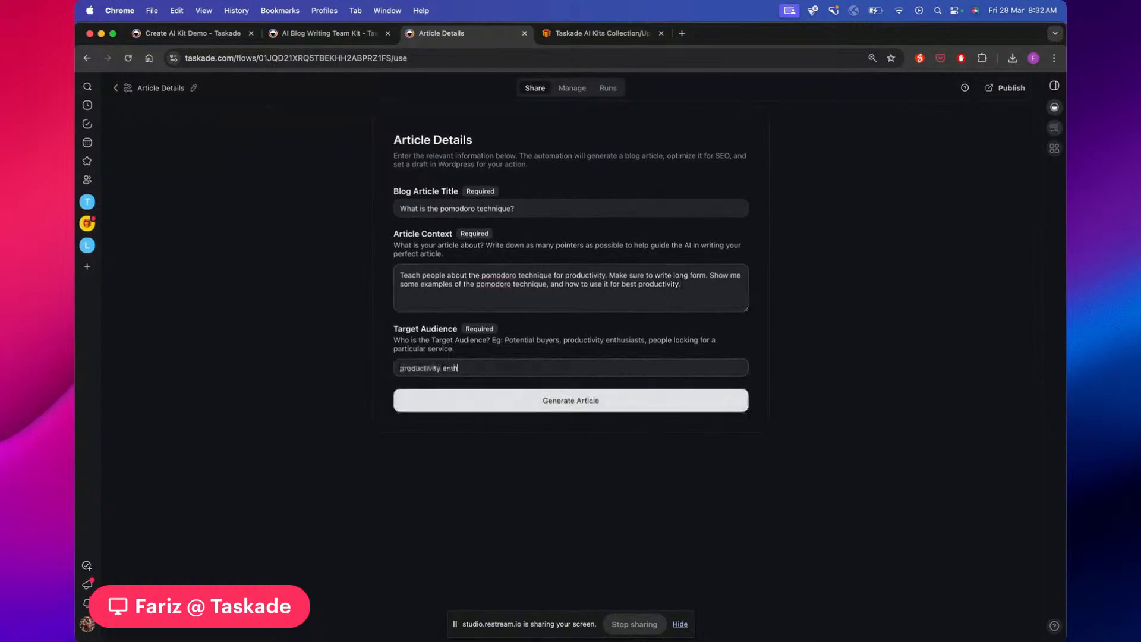
text(usissts, people who want to work better)
click(535, 403)
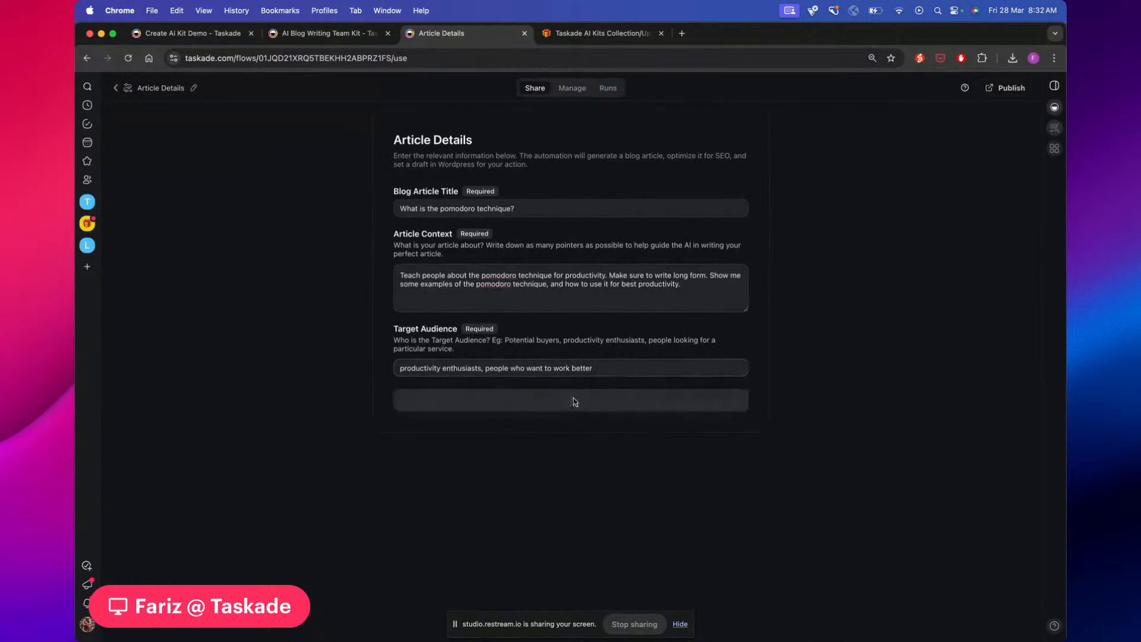
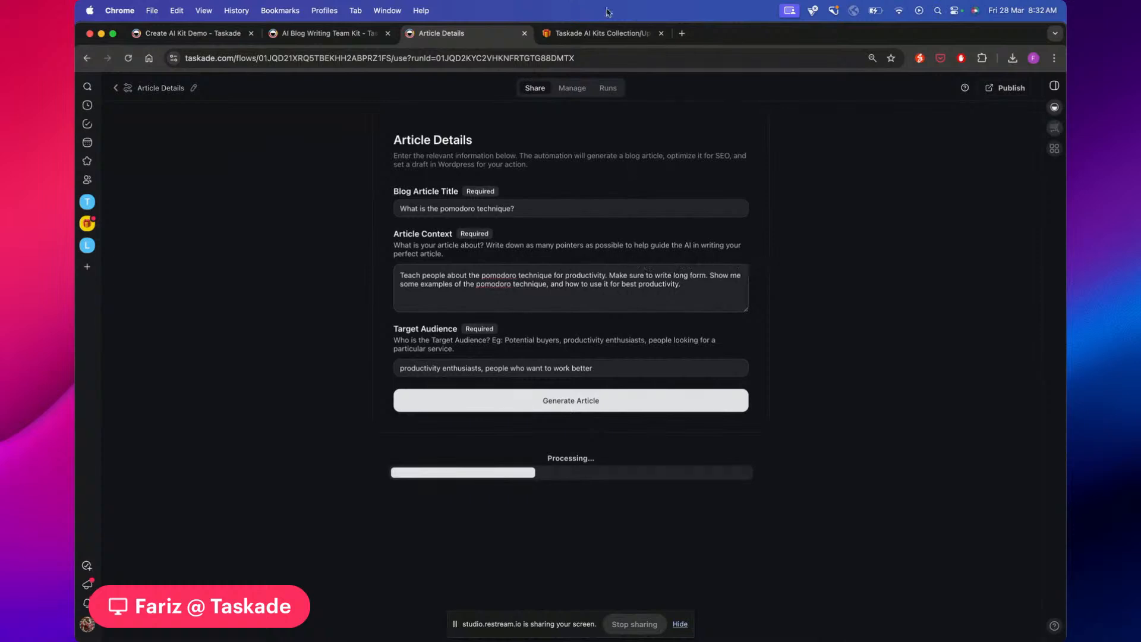
Glance at the AI Kits Collection, then wait on Article Details until the run returns its project link
click(579, 39)
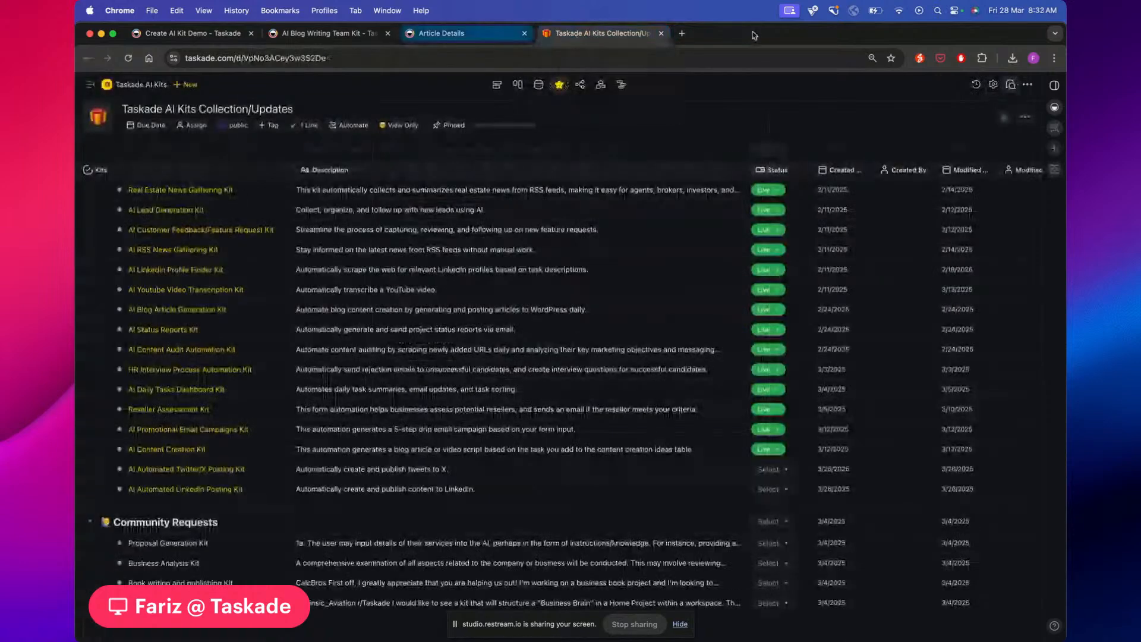
click(515, 33)
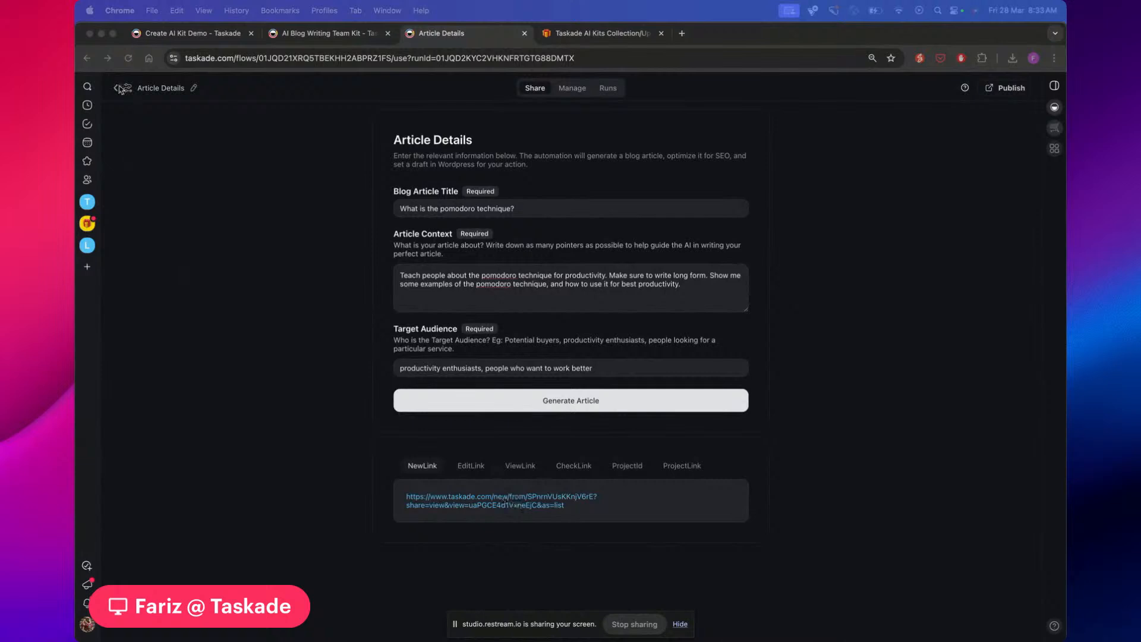
click(486, 505)
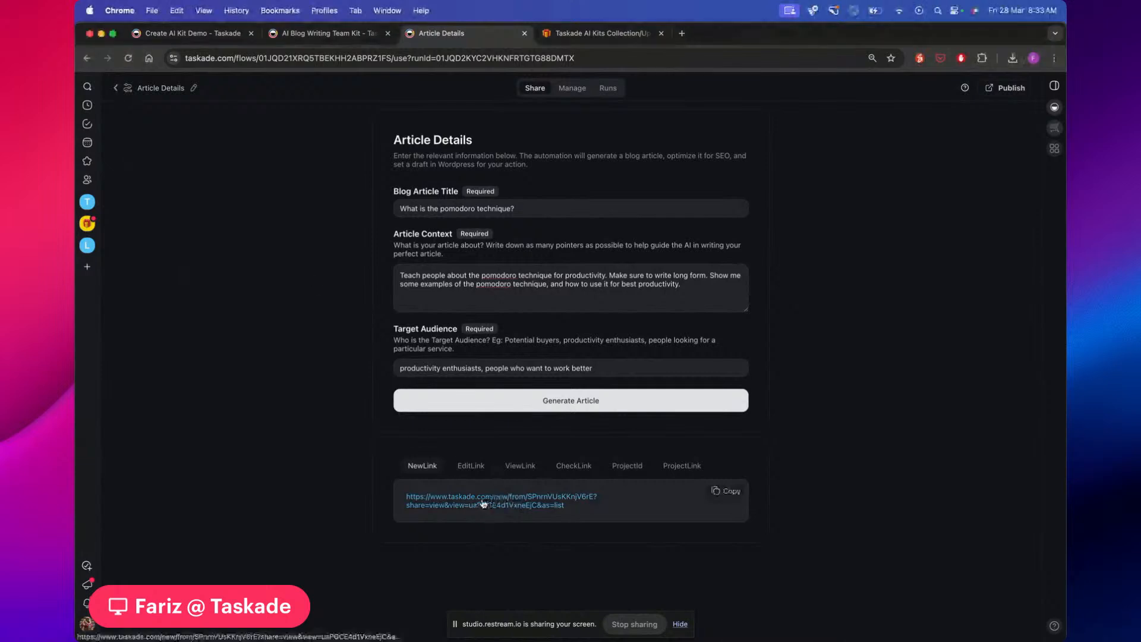
Open the generated 'What is the pomodoro technique?' article and read down to its Sources
click(484, 504)
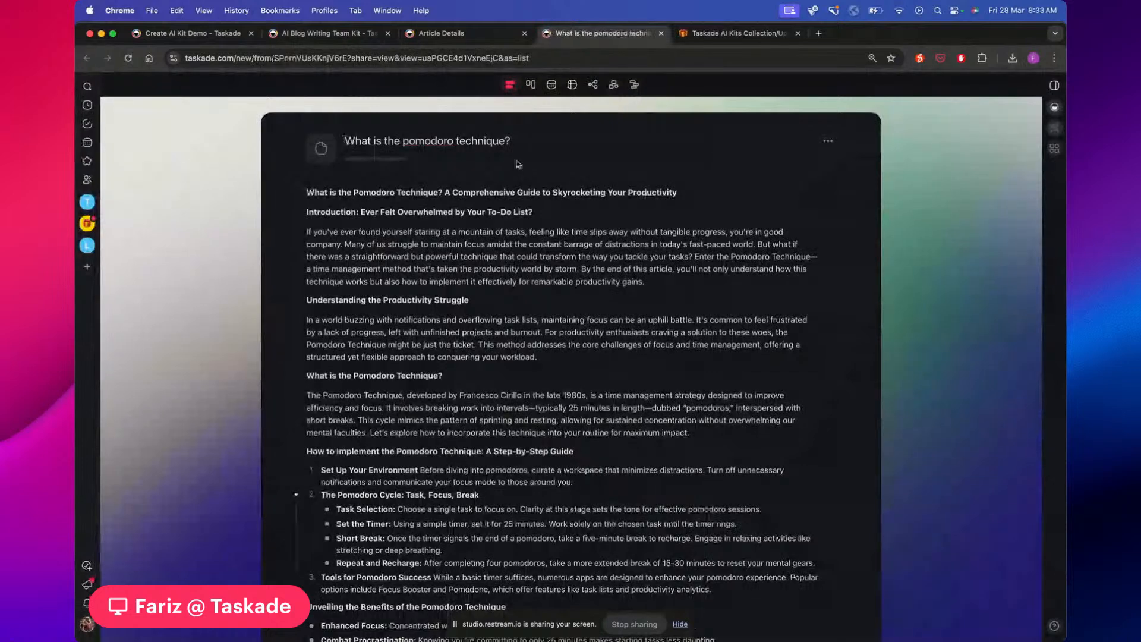
scroll(554, 192, down, 1)
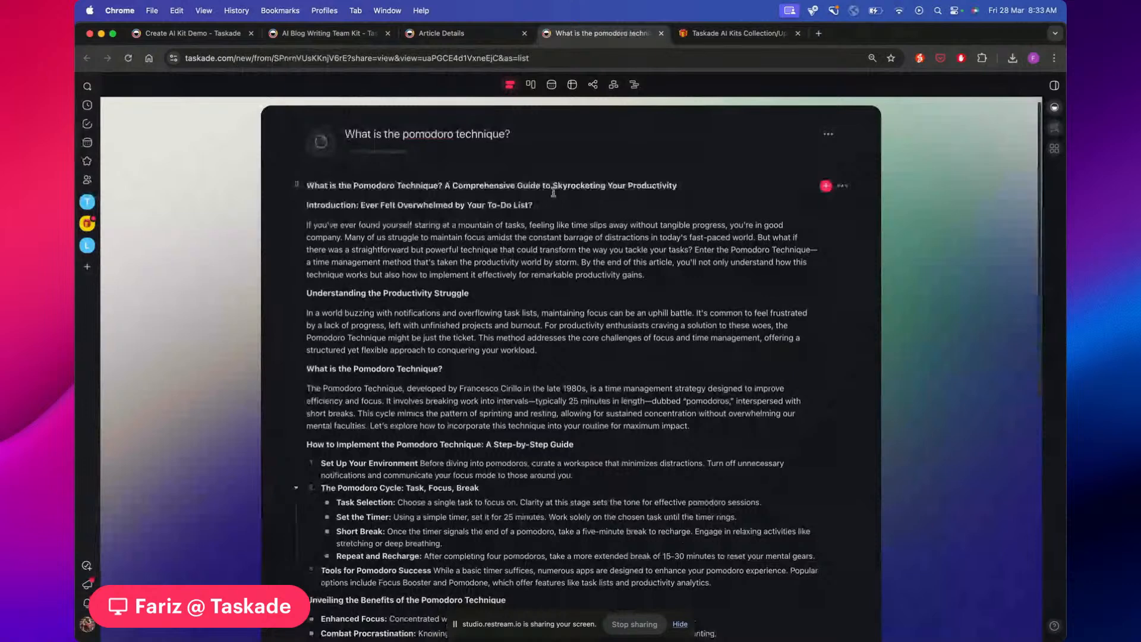
scroll(553, 192, down, 3)
scroll(707, 226, down, 2)
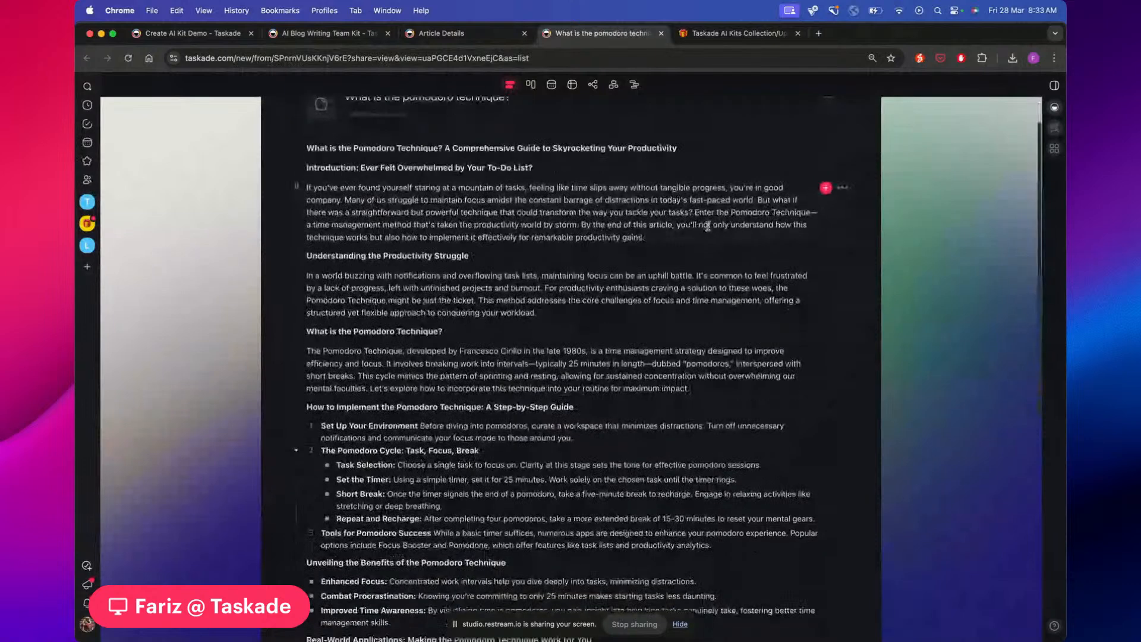
scroll(708, 227, down, 3)
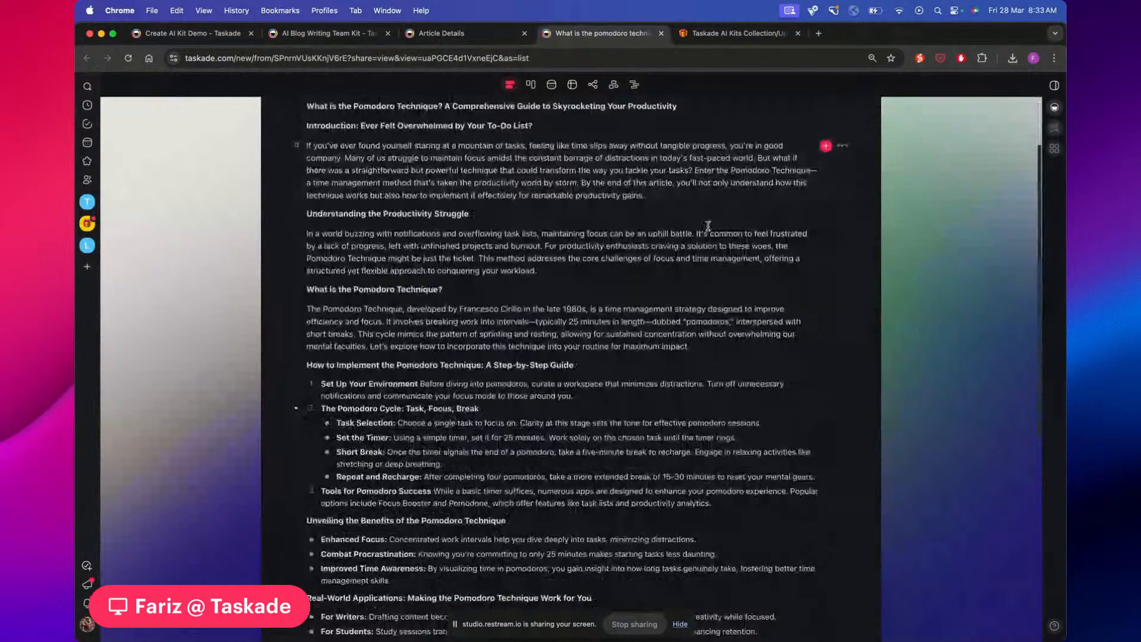
scroll(615, 208, down, 3)
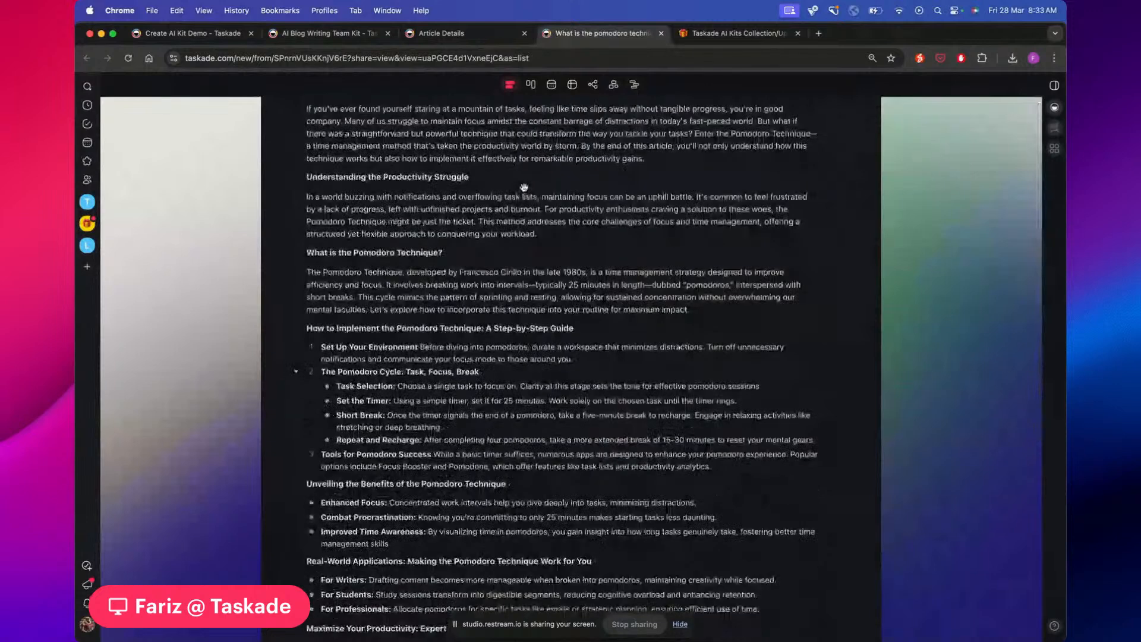
scroll(524, 187, down, 3)
scroll(455, 209, down, 4)
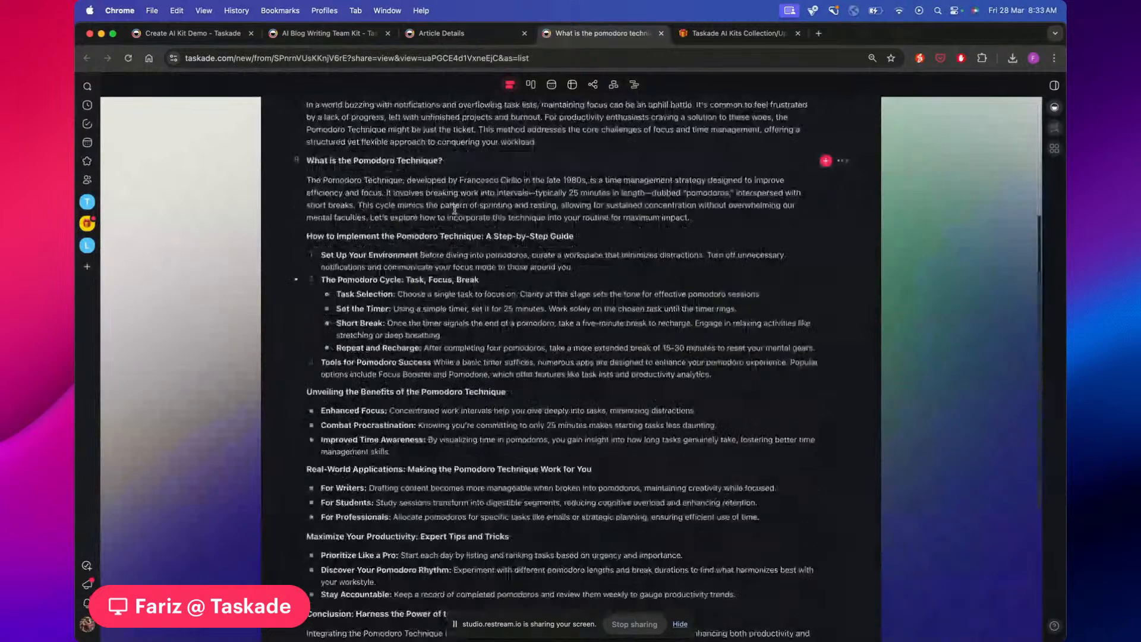
scroll(455, 210, down, 2)
scroll(474, 224, down, 6)
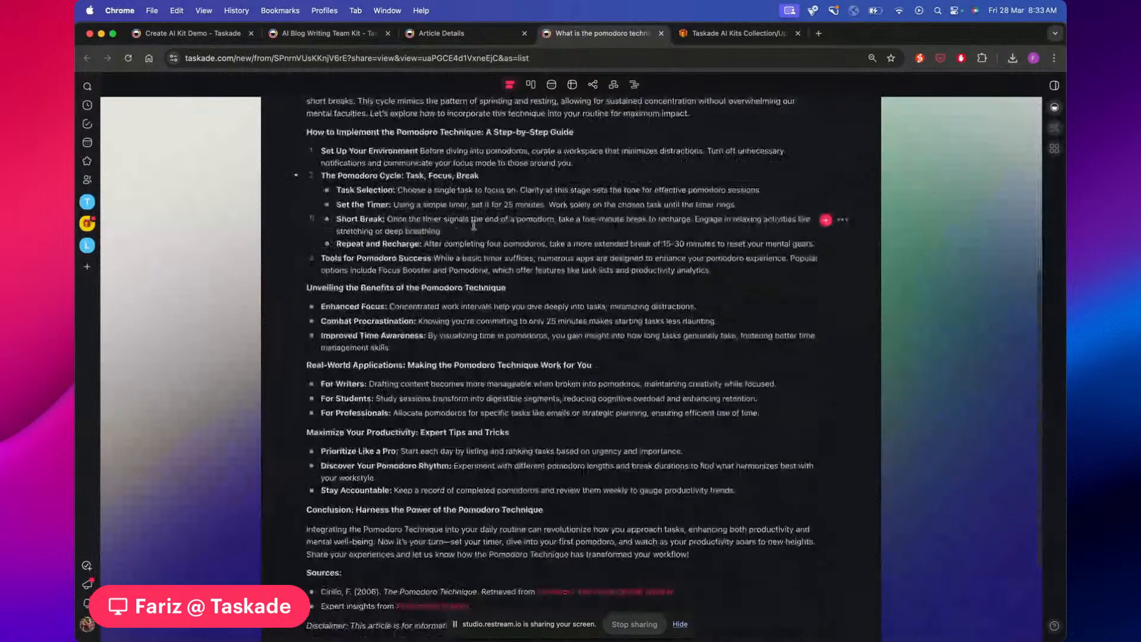
scroll(474, 225, down, 3)
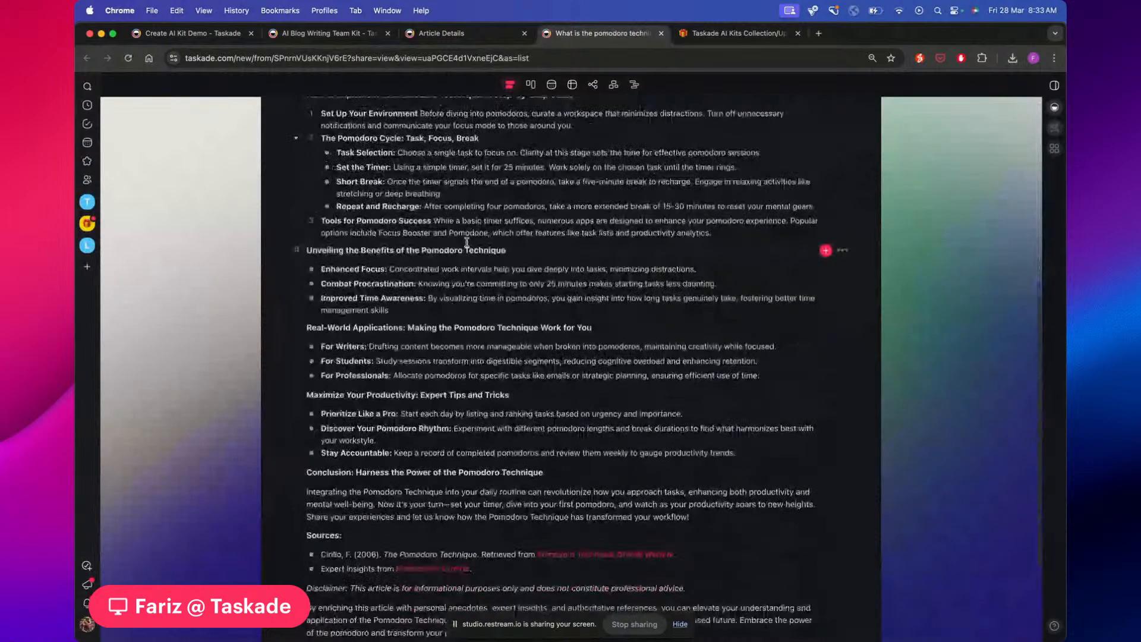
scroll(467, 242, down, 8)
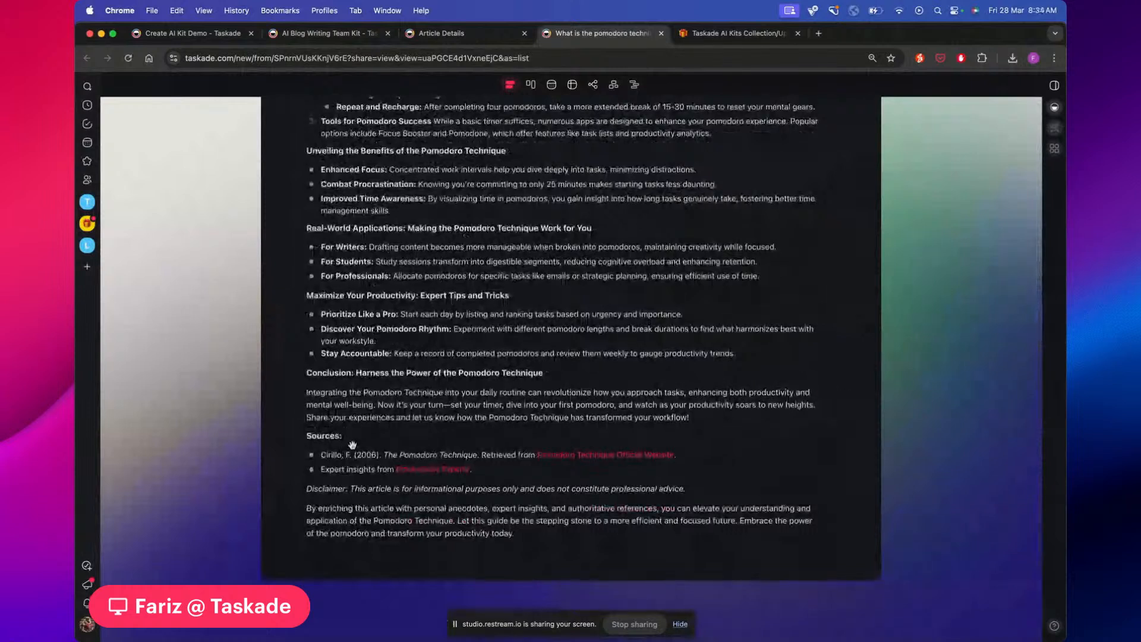
drag(321, 454, 395, 447)
click(395, 447)
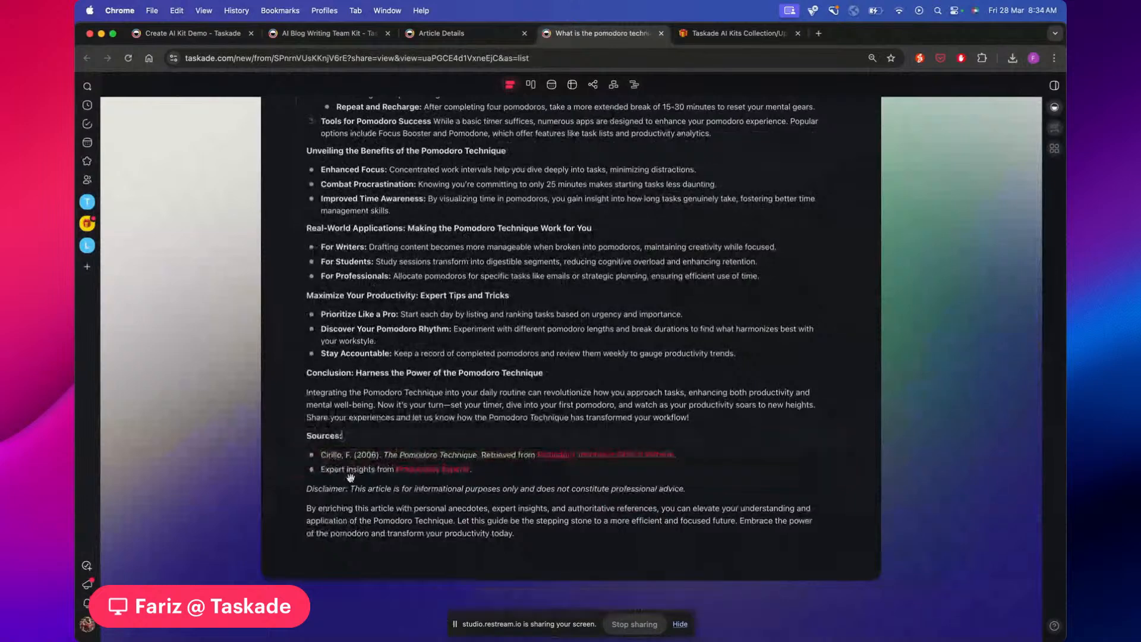
Review the article body once more, then return to the Article Details tab
scroll(351, 477, up, 2)
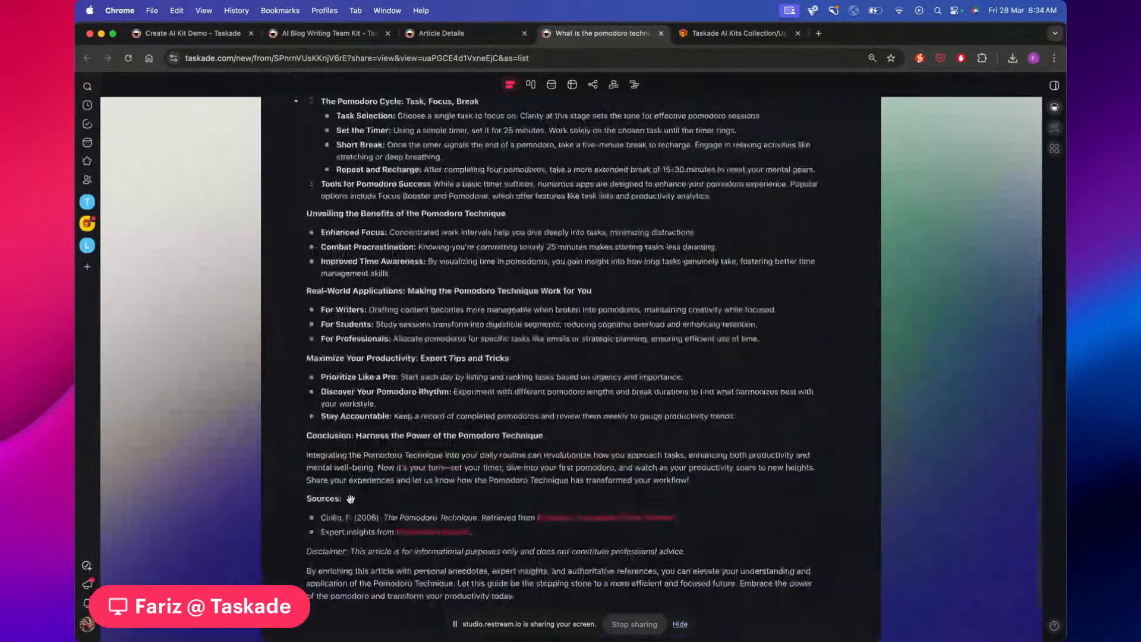
scroll(351, 498, up, 7)
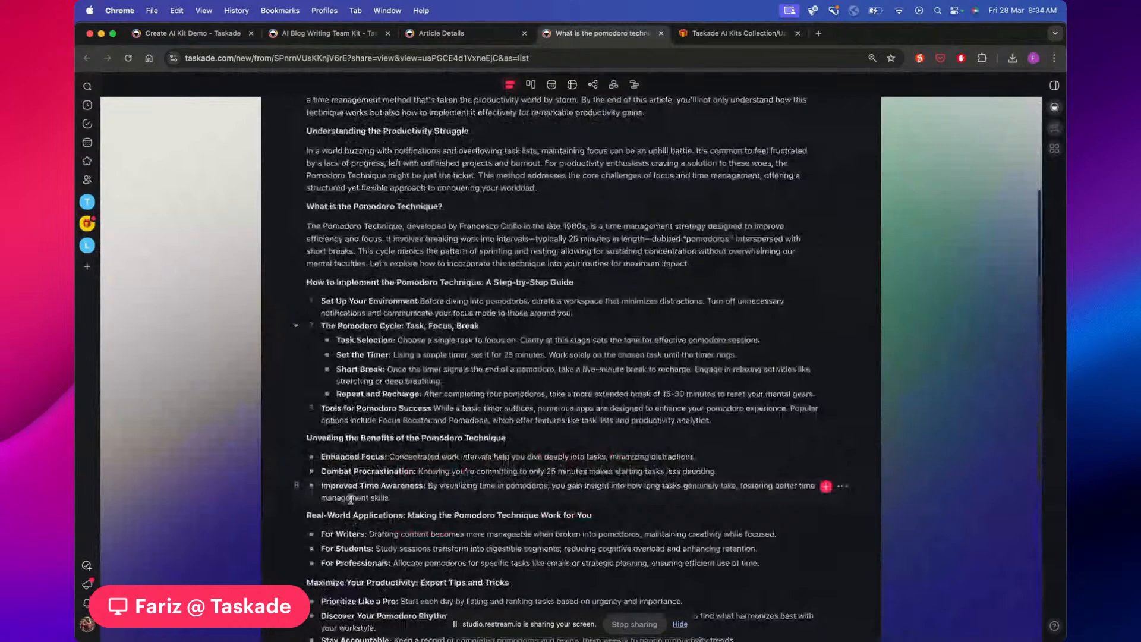
scroll(350, 498, up, 5)
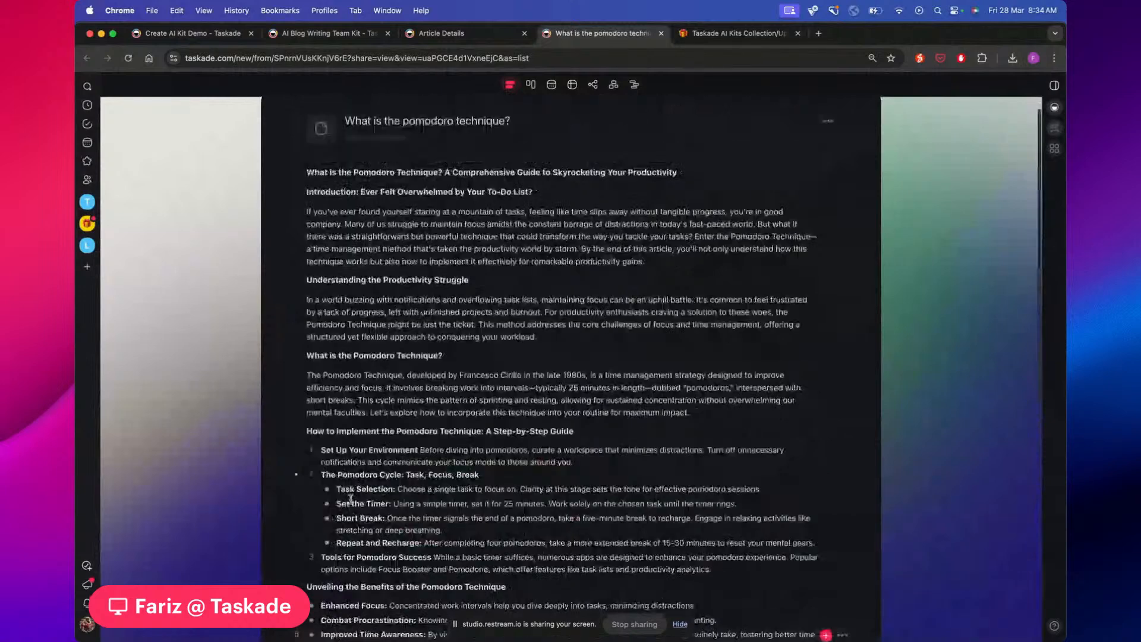
scroll(351, 498, up, 1)
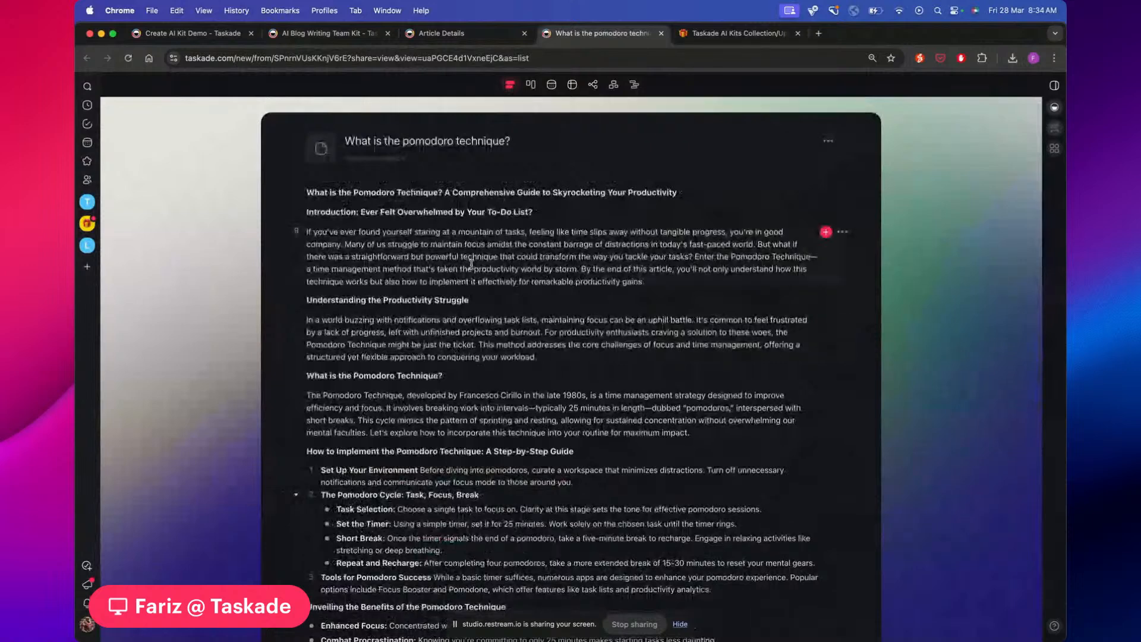
scroll(471, 264, down, 4)
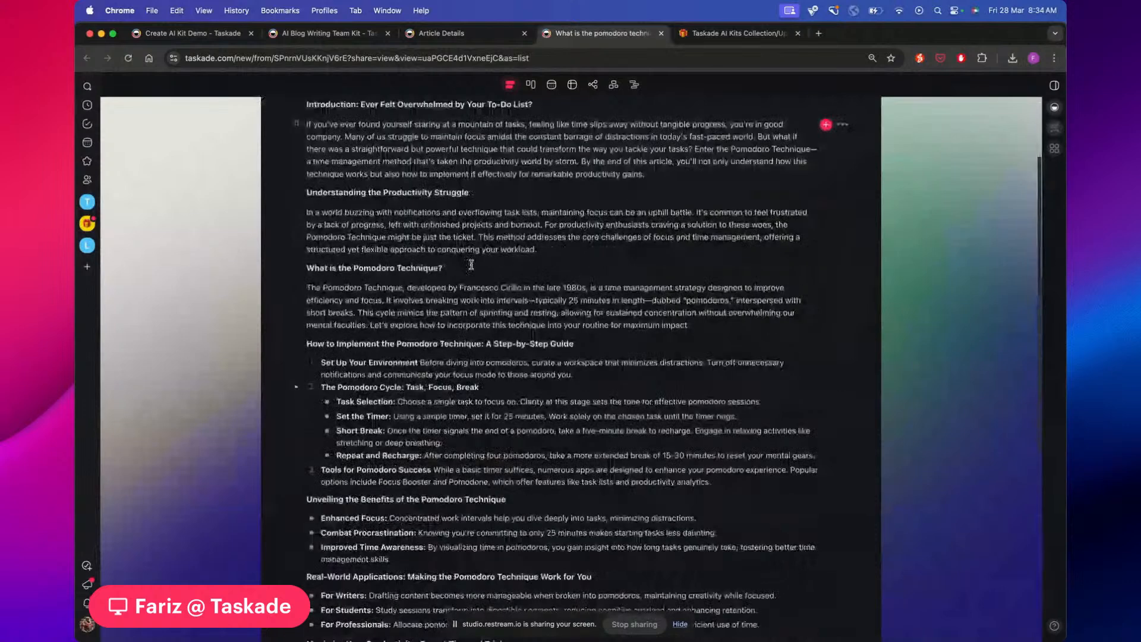
scroll(470, 264, down, 3)
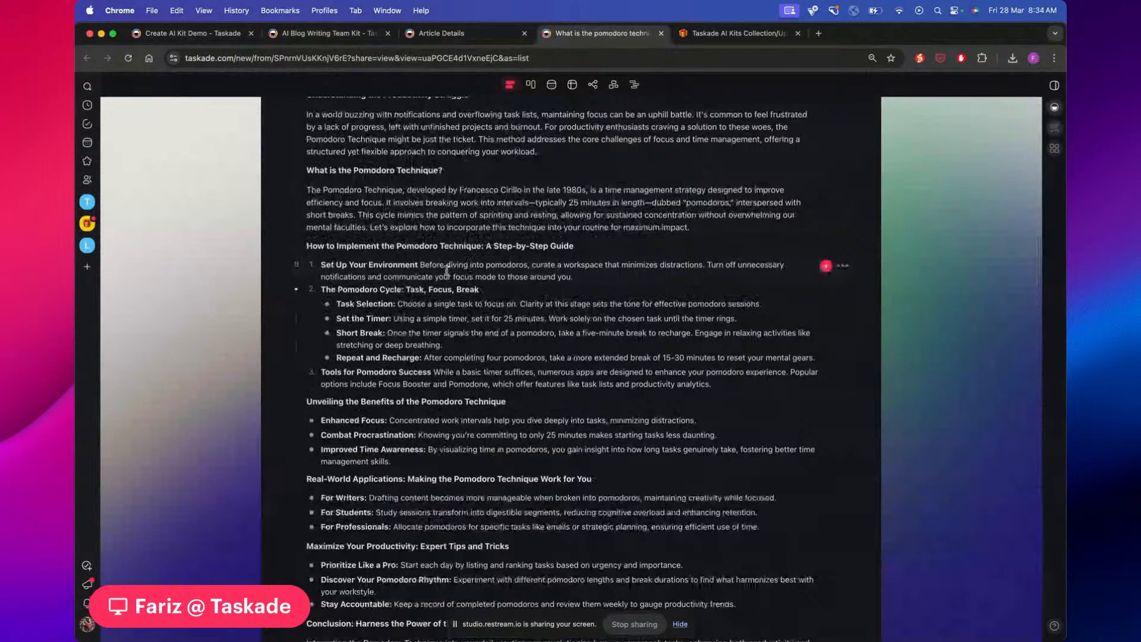
scroll(446, 269, up, 5)
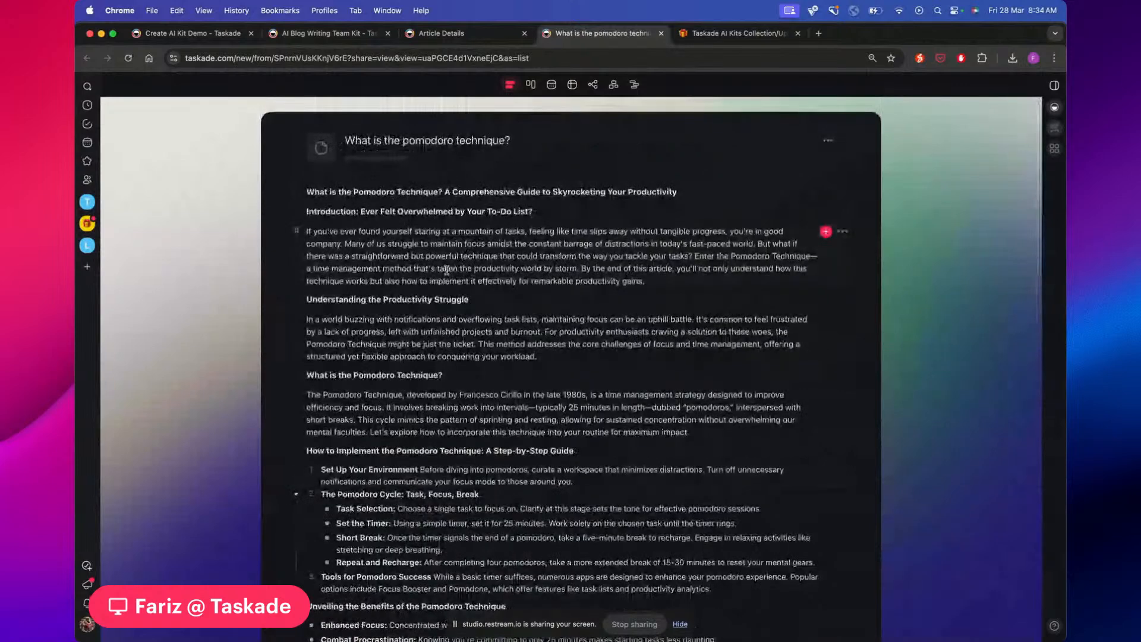
scroll(446, 270, down, 4)
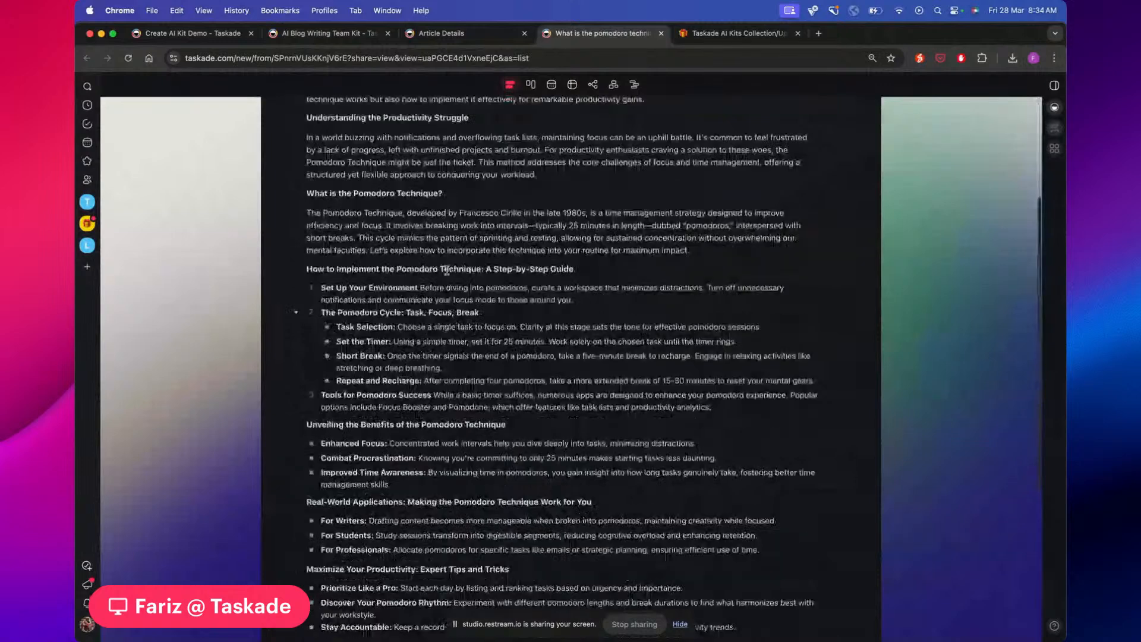
scroll(447, 270, down, 6)
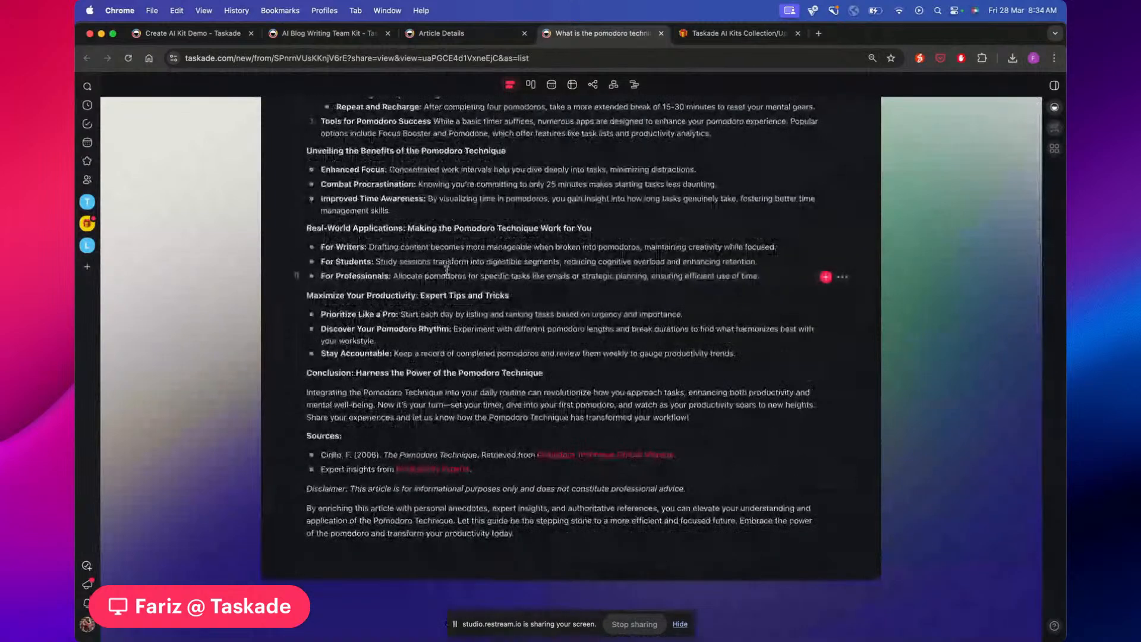
scroll(447, 270, up, 10)
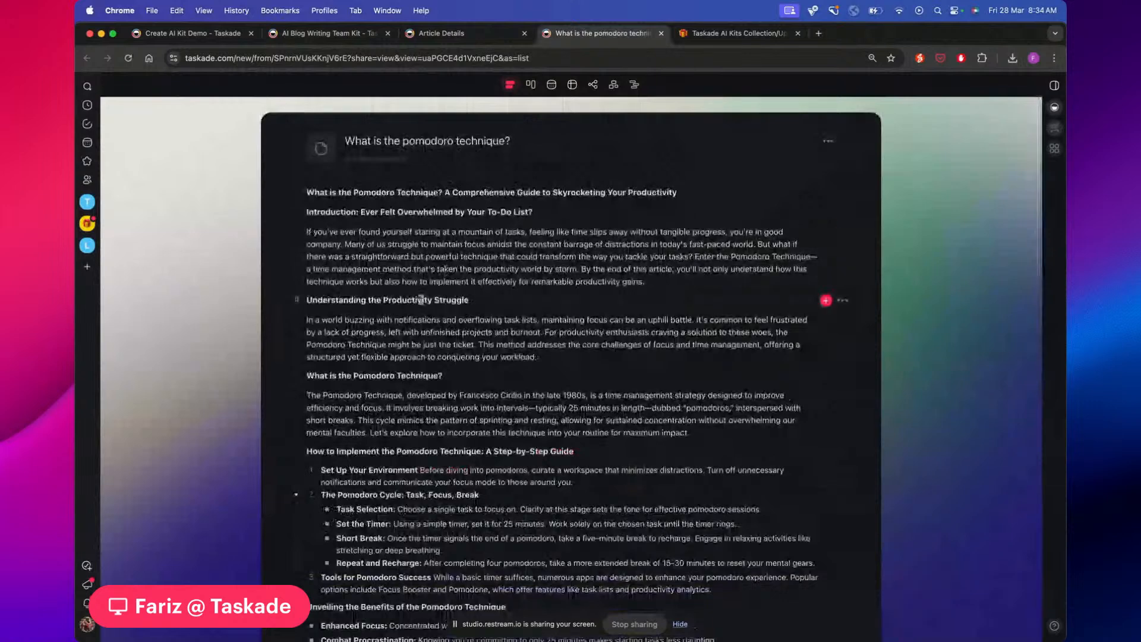
scroll(421, 300, down, 3)
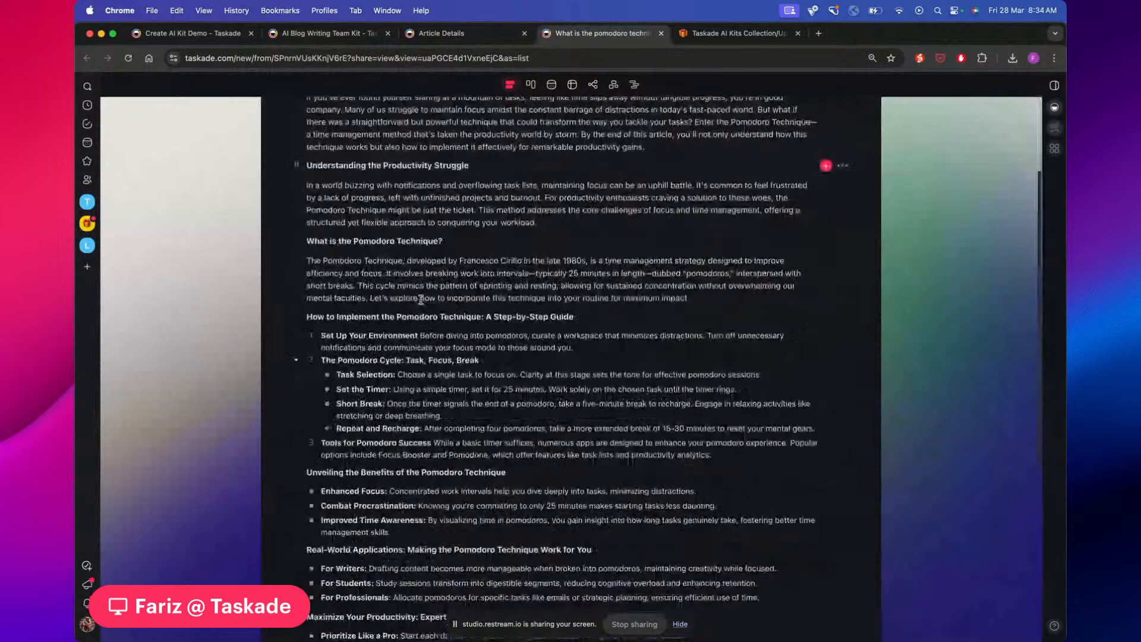
scroll(421, 299, up, 3)
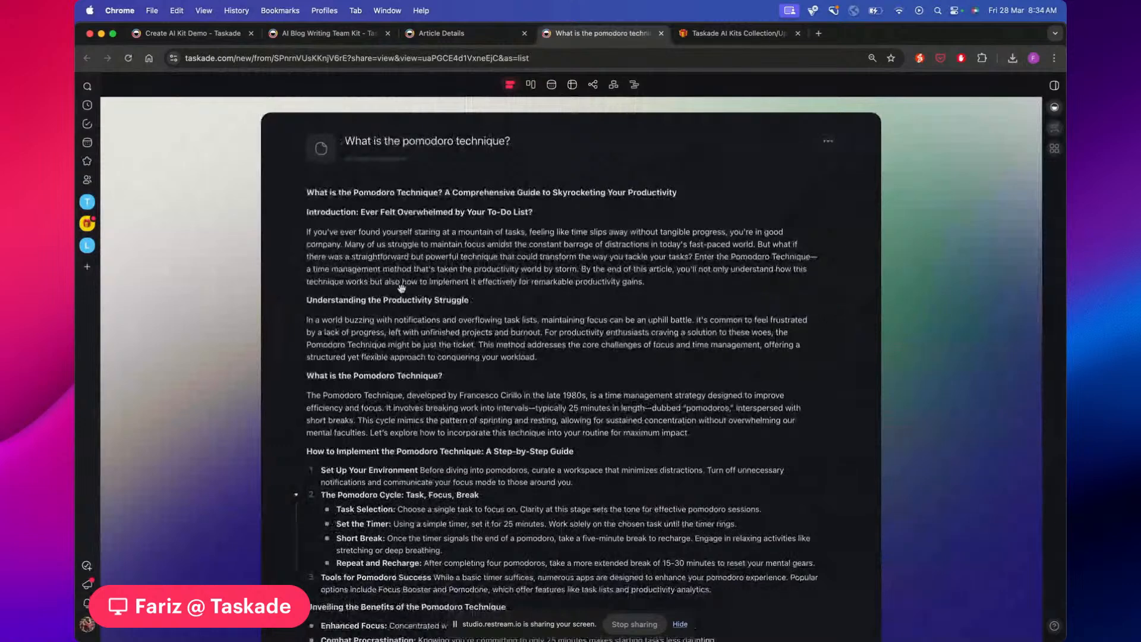
click(456, 37)
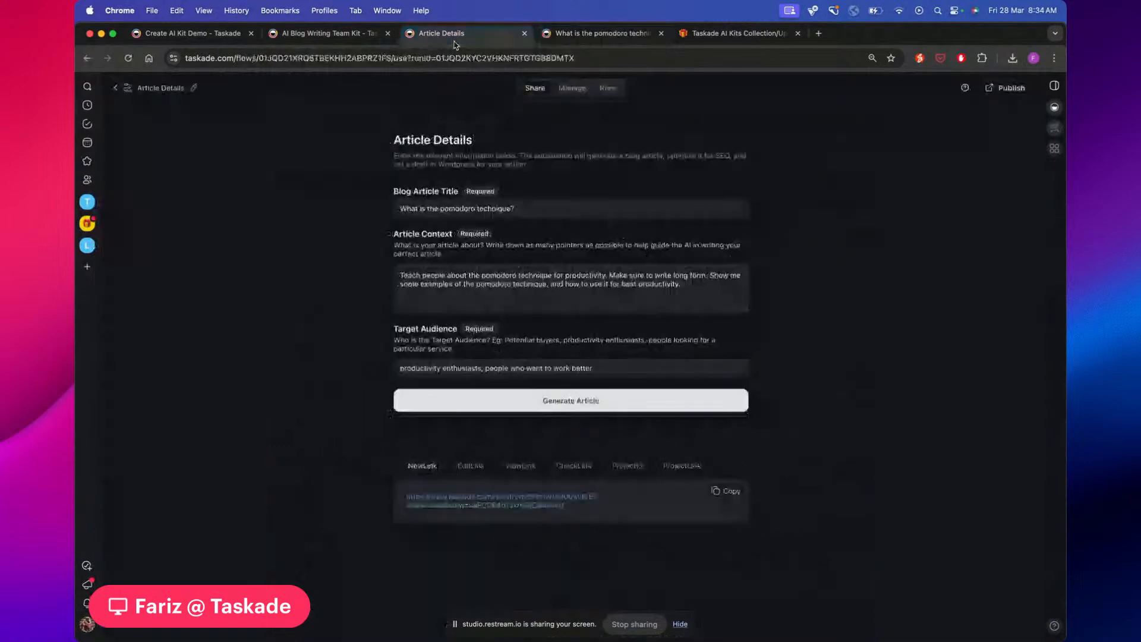
Open the Article Details flow editor and scroll to its Create Project step
click(585, 37)
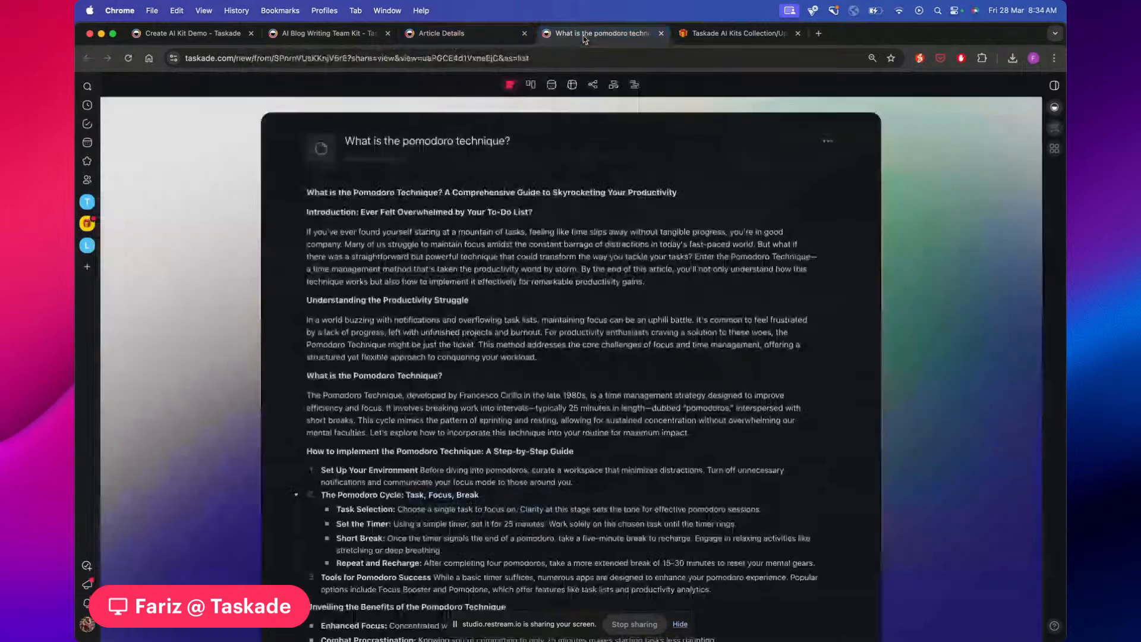
click(457, 34)
click(569, 90)
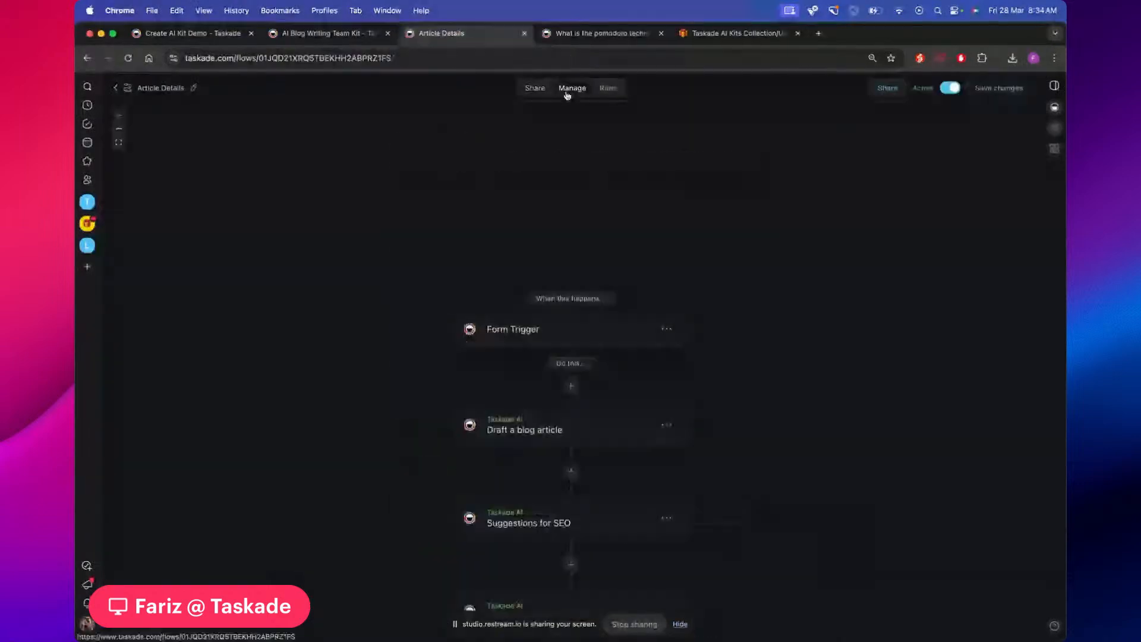
scroll(430, 254, down, 2)
scroll(430, 253, down, 3)
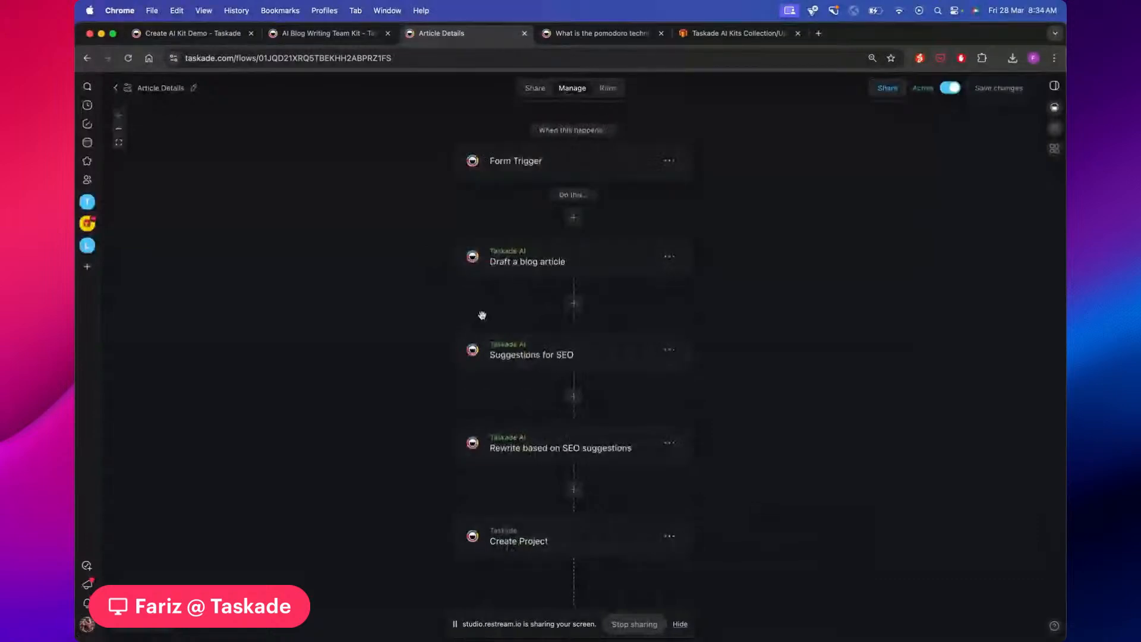
scroll(711, 305, down, 2)
scroll(721, 273, up, 2)
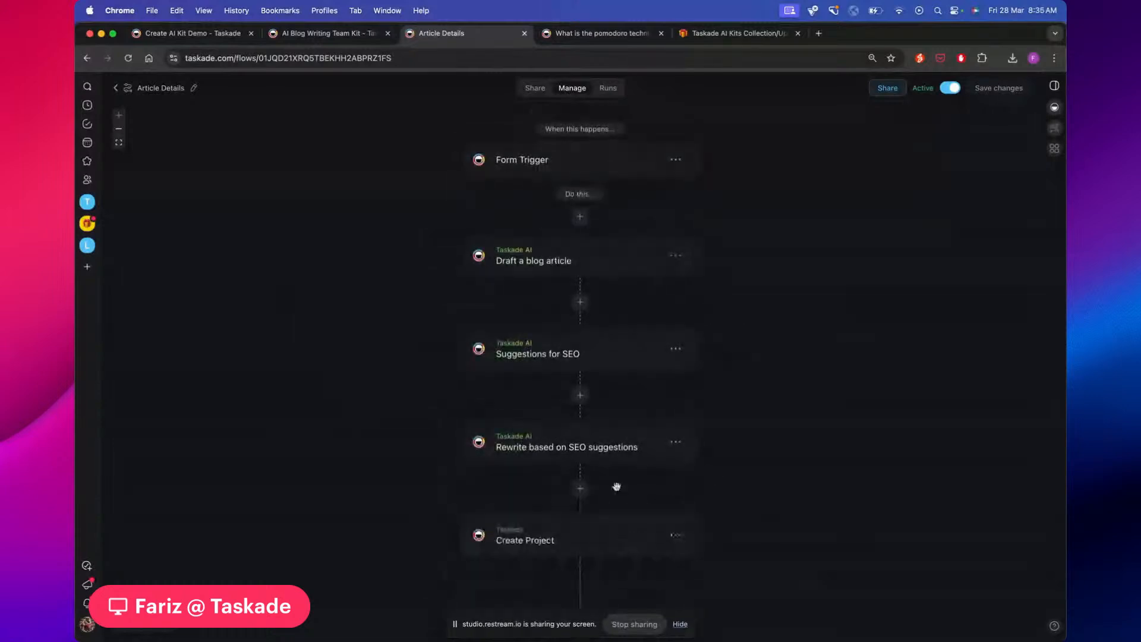
scroll(710, 471, down, 3)
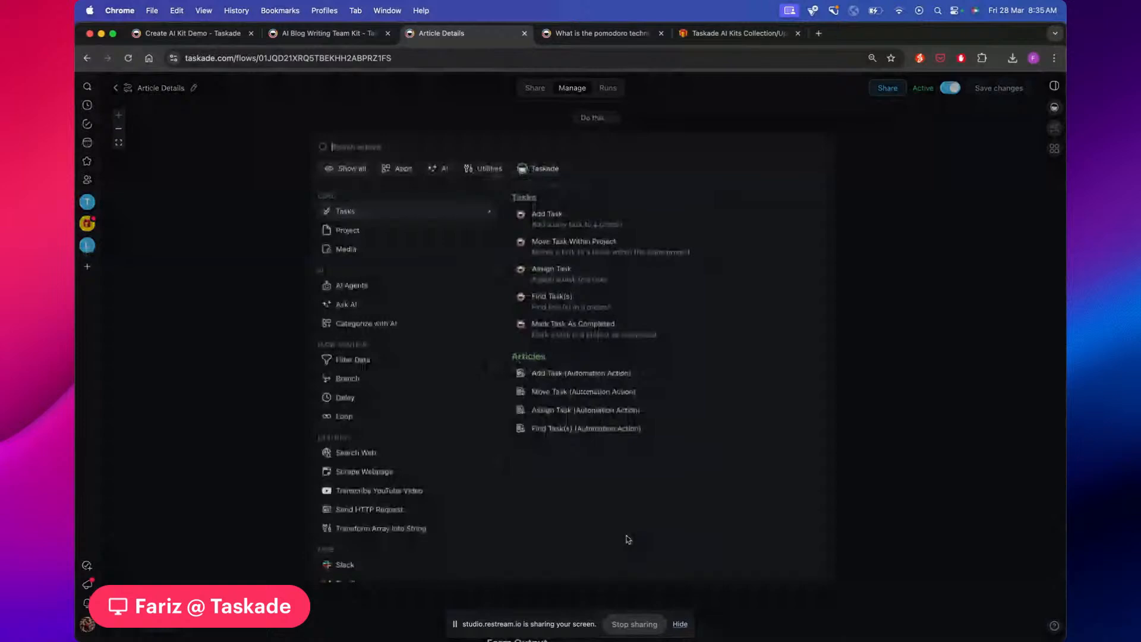
Search 'word' and add a Wordpress Create Post step after Create Project
text(word)
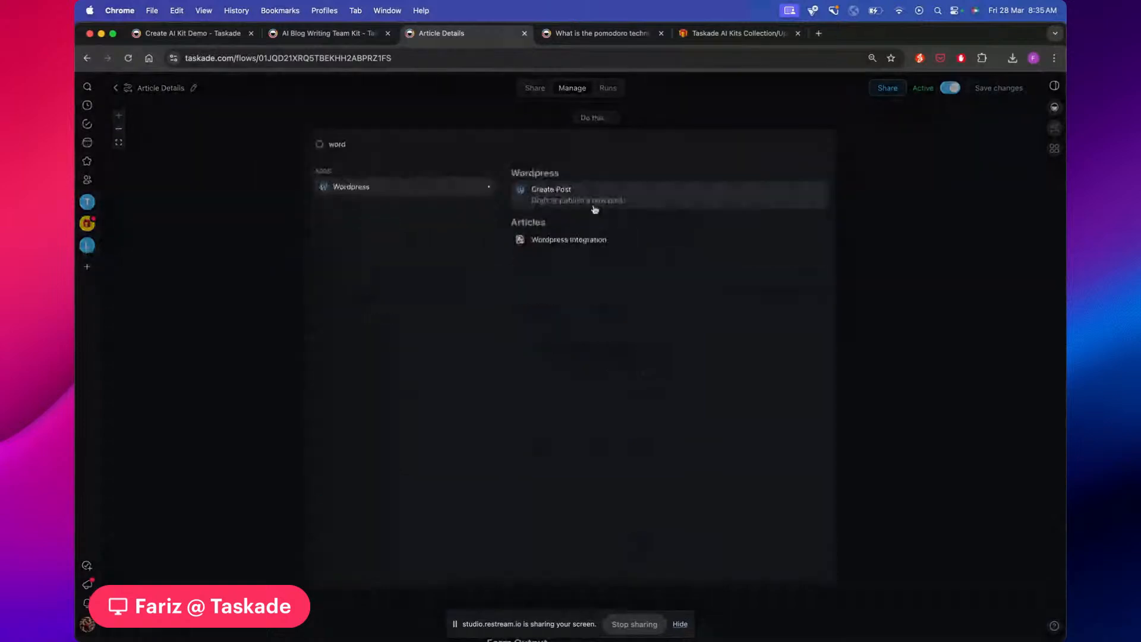
click(594, 209)
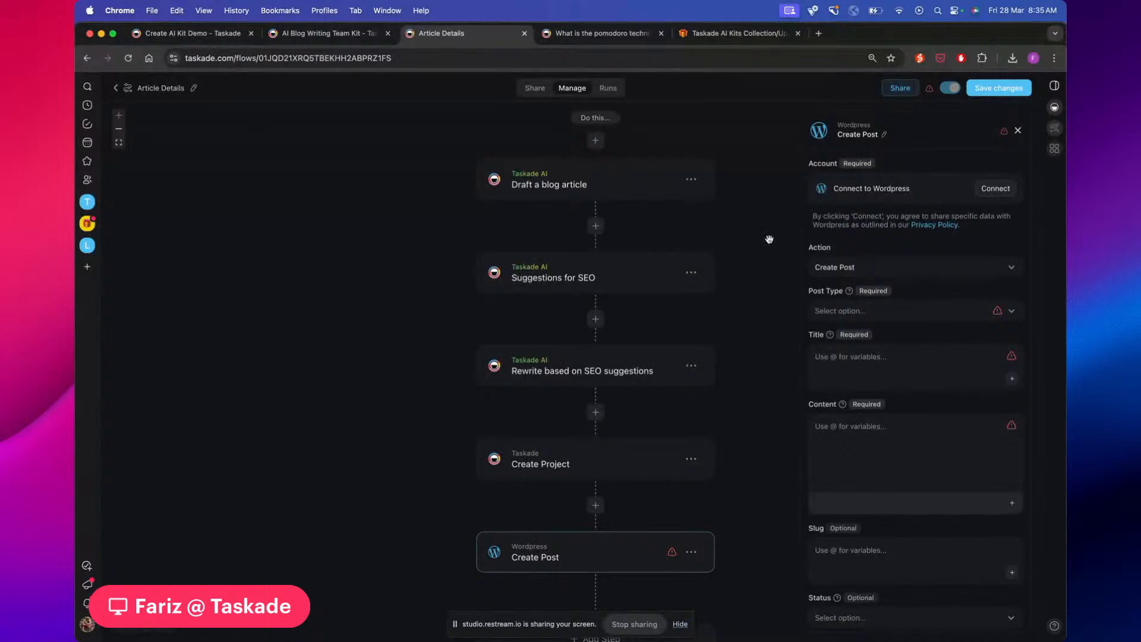
scroll(769, 239, down, 1)
scroll(769, 239, up, 1)
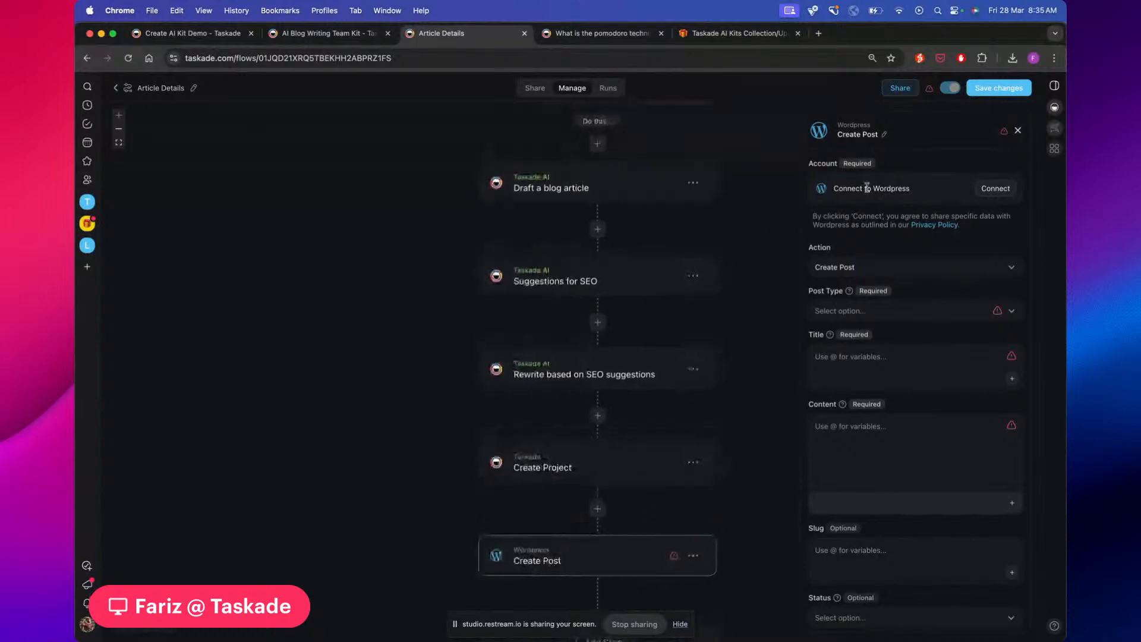
scroll(787, 231, down, 1)
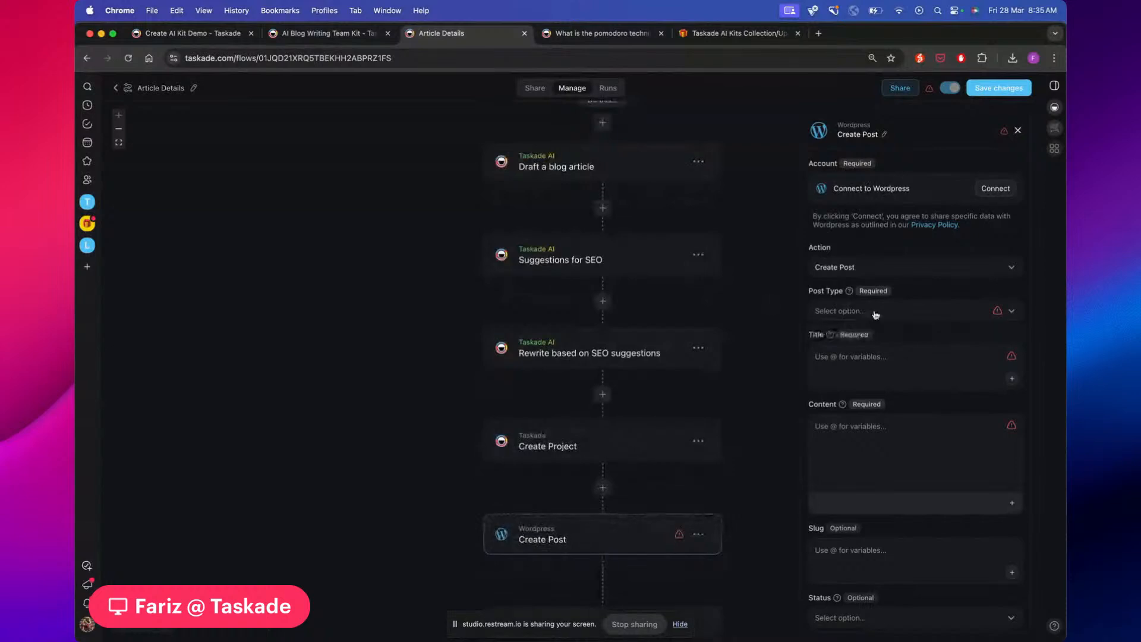
Map the post Title to Blog Article Title and Content to the SEO rewrite result
scroll(772, 299, down, 1)
click(839, 361)
text(@)
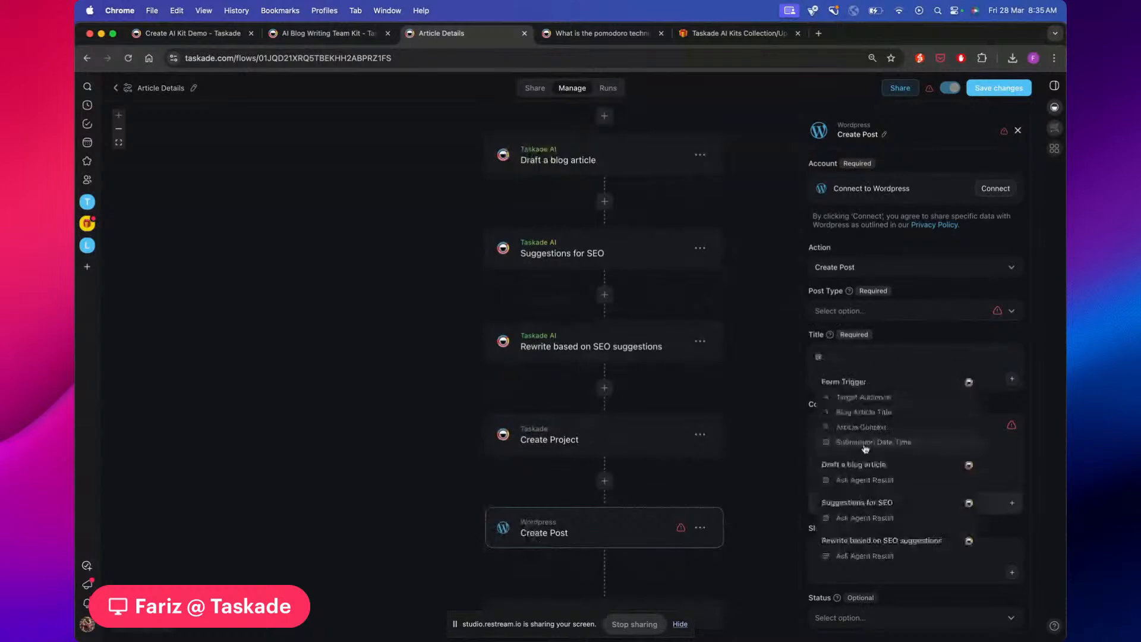
scroll(865, 449, down, 1)
scroll(865, 451, up, 1)
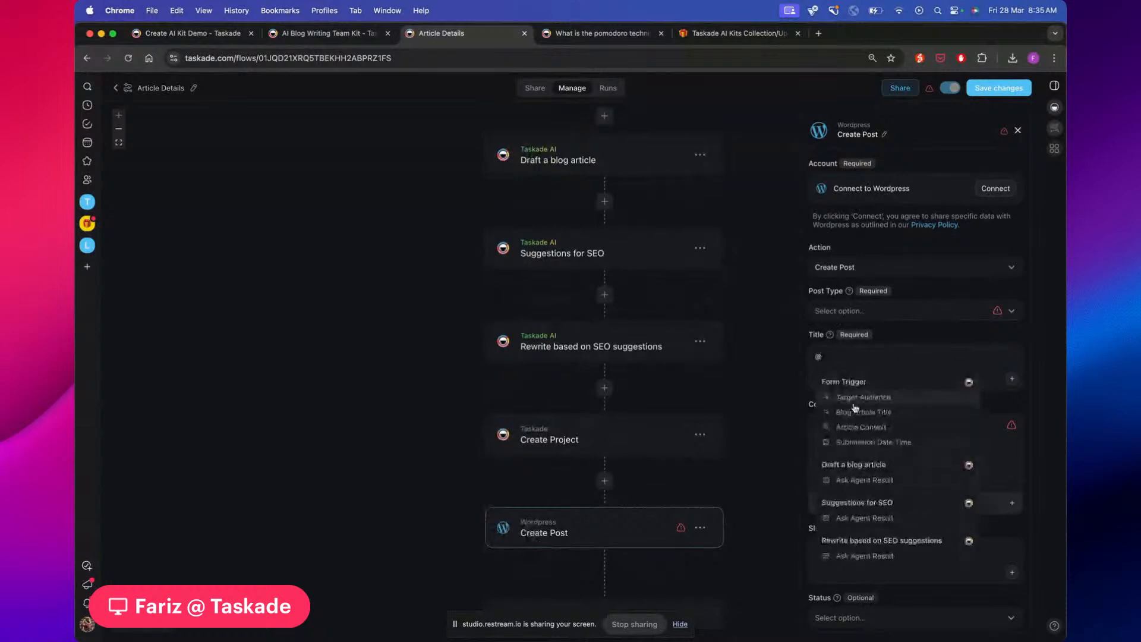
click(858, 412)
scroll(782, 354, down, 2)
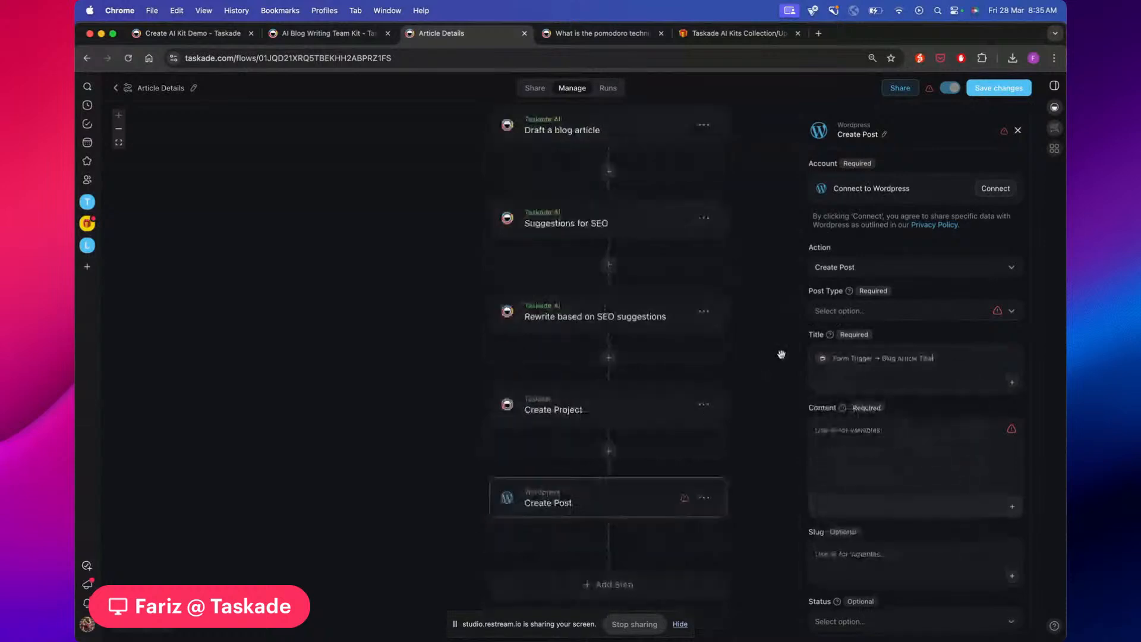
scroll(781, 354, down, 1)
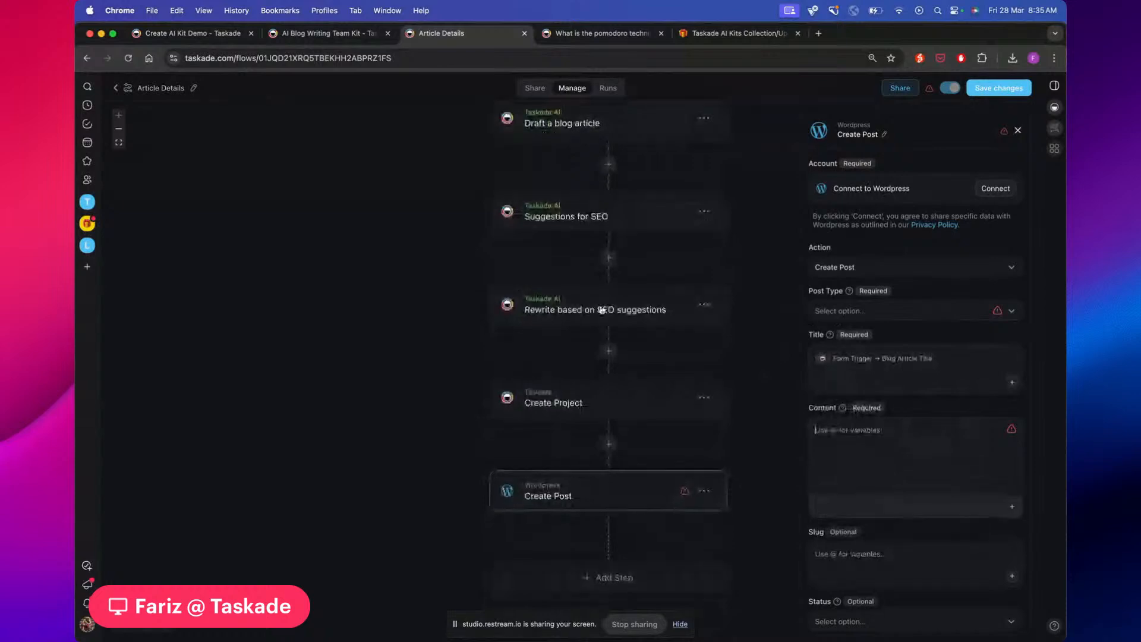
click(843, 439)
text(@)
scroll(891, 535, down, 3)
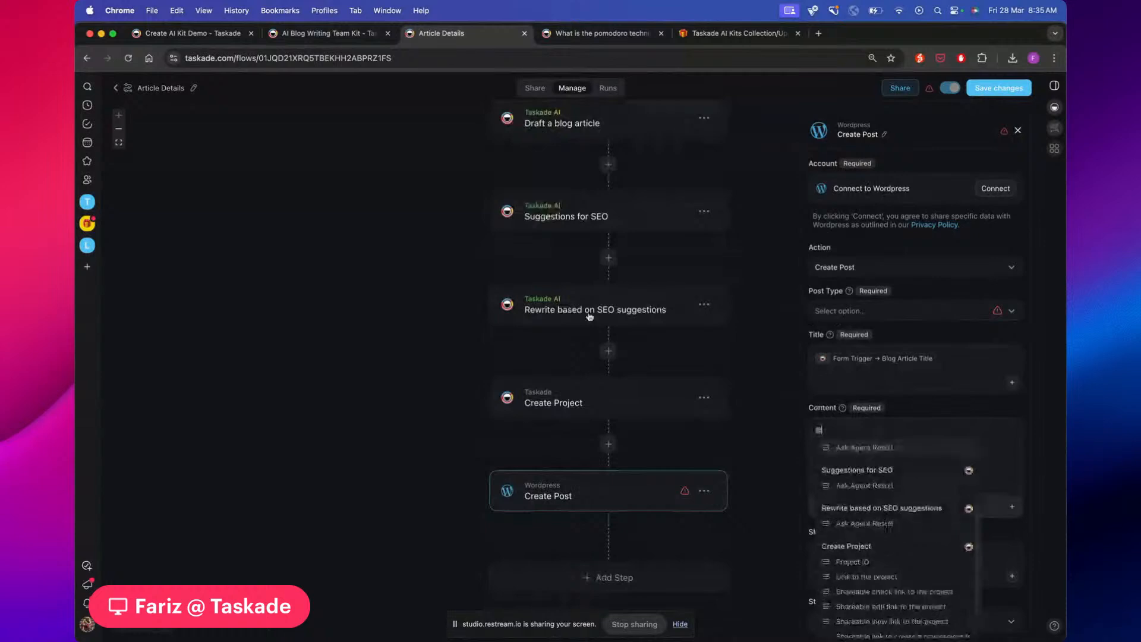
click(866, 524)
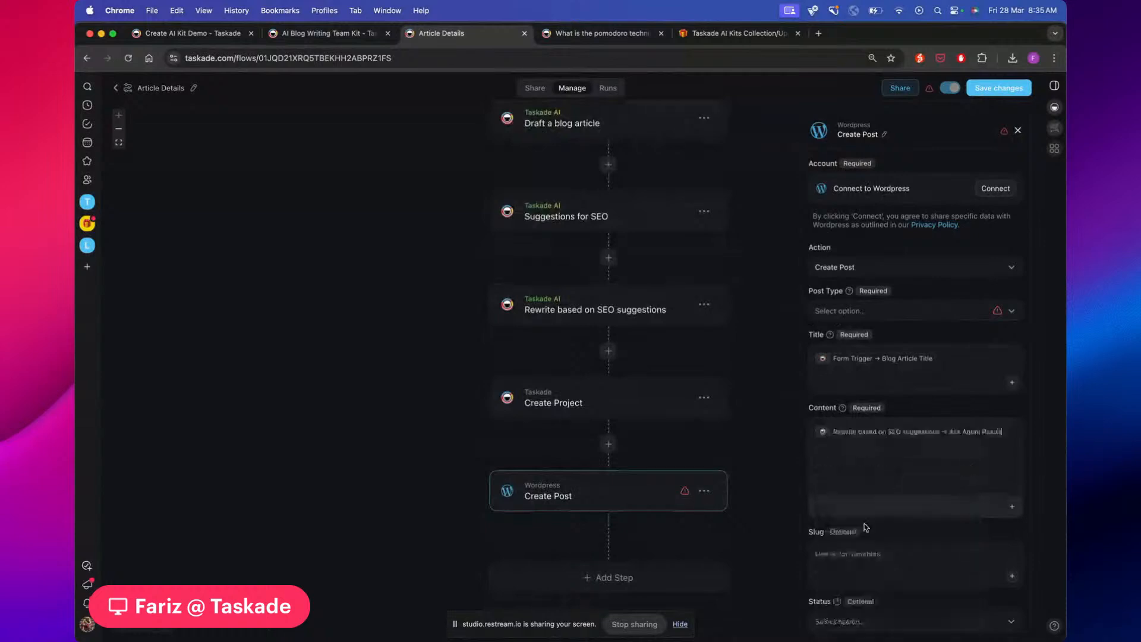
Set the post slug to 'pomodoro-technique' and its status to Published
scroll(789, 409, down, 1)
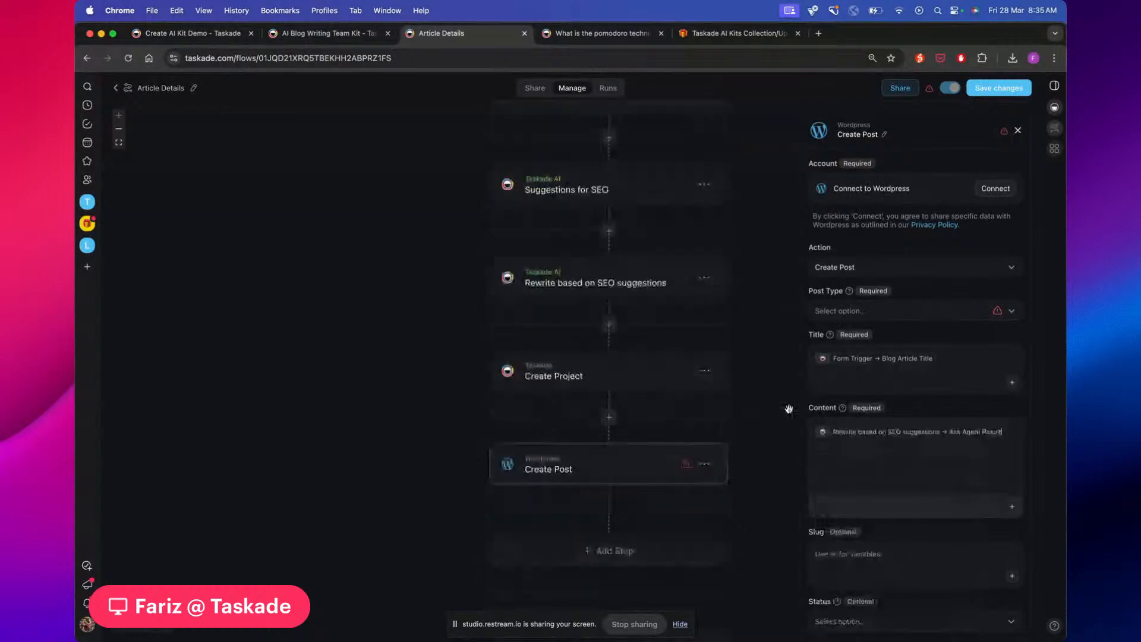
scroll(902, 506, down, 2)
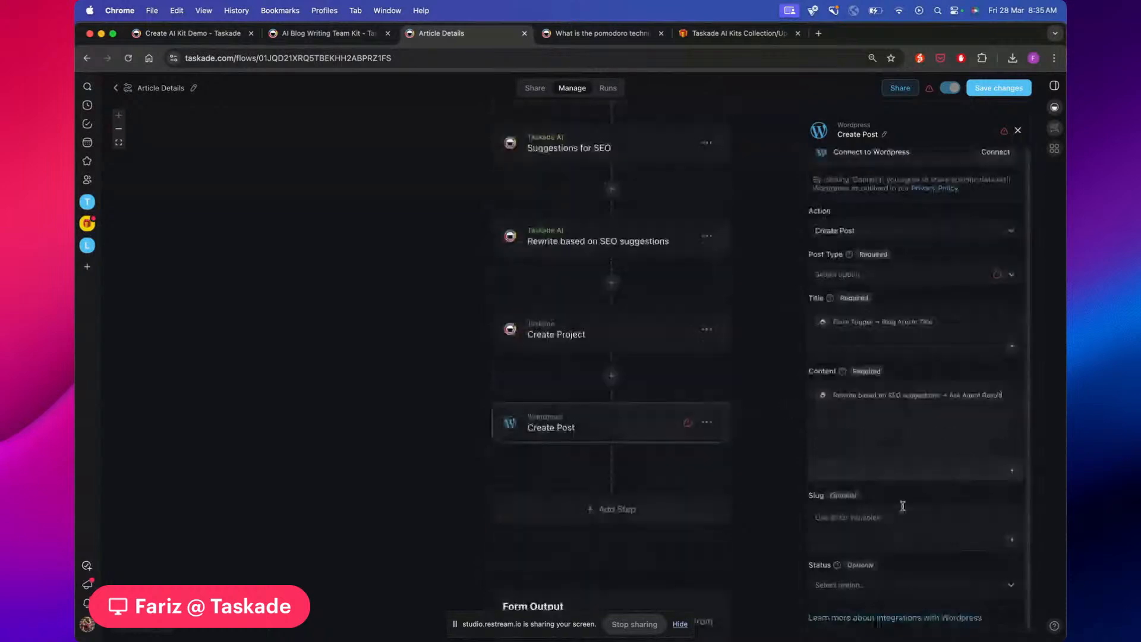
text(pomodo)
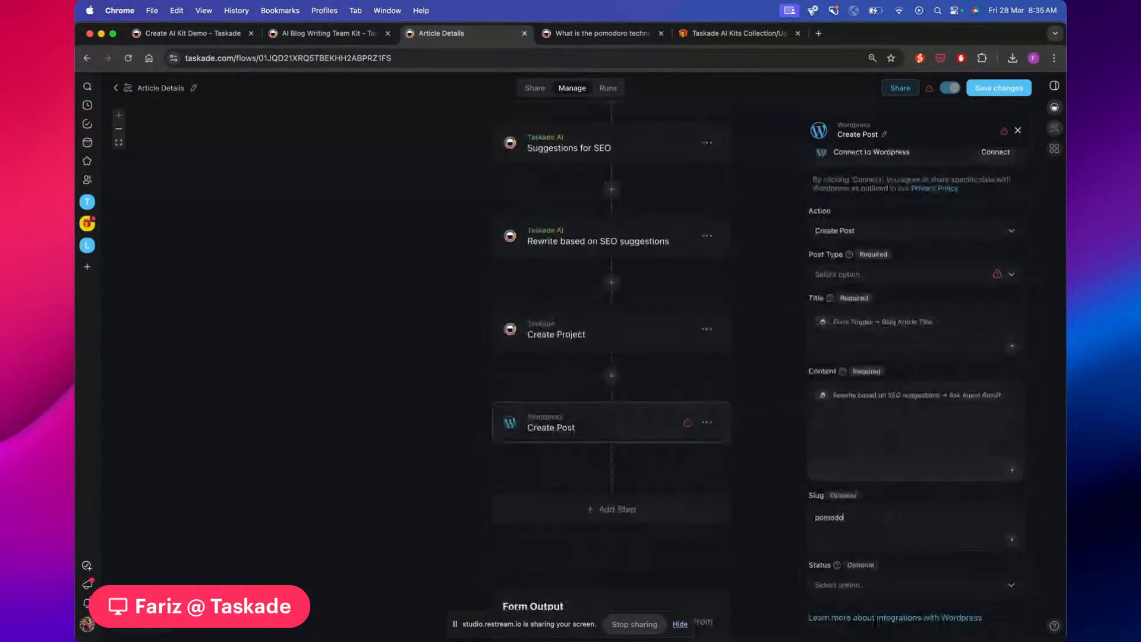
text(ro-technique)
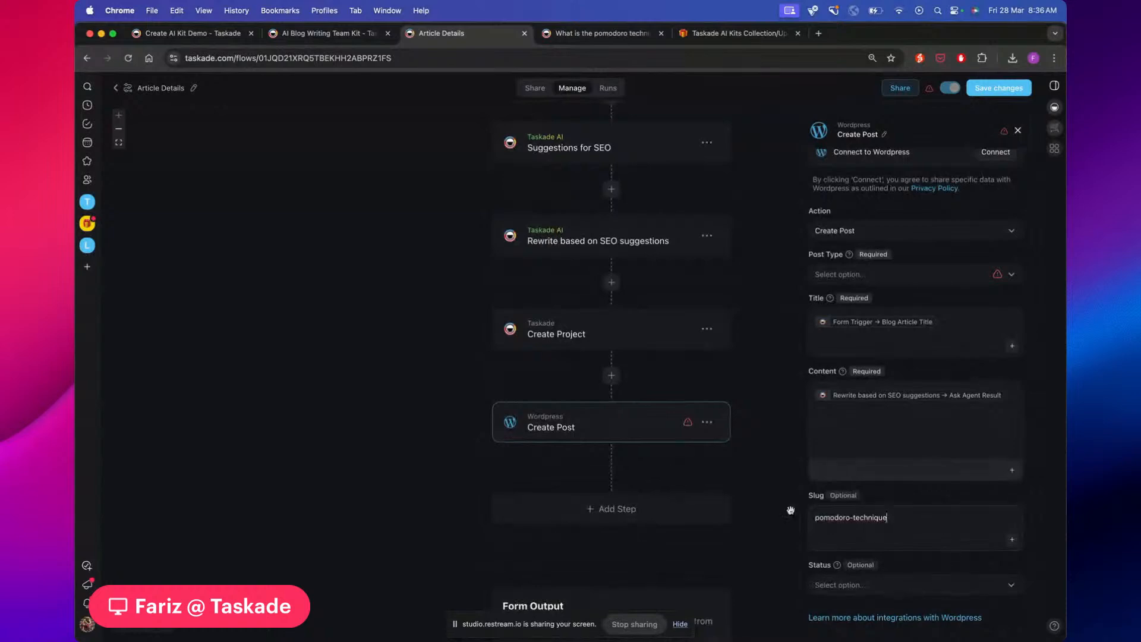
scroll(790, 510, down, 3)
scroll(790, 509, down, 2)
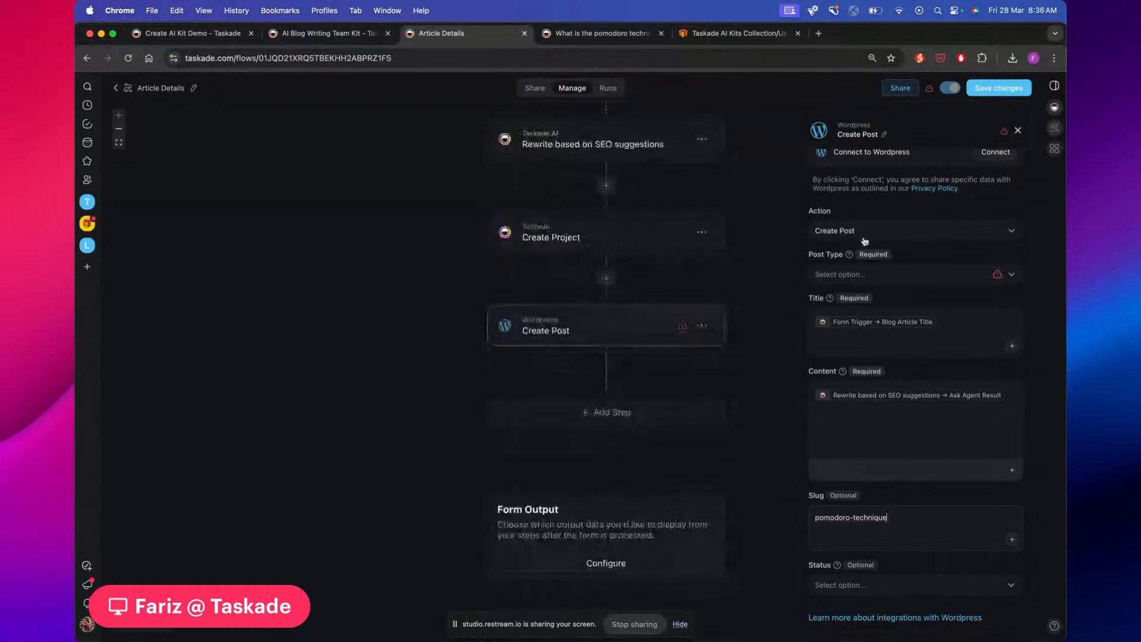
click(875, 590)
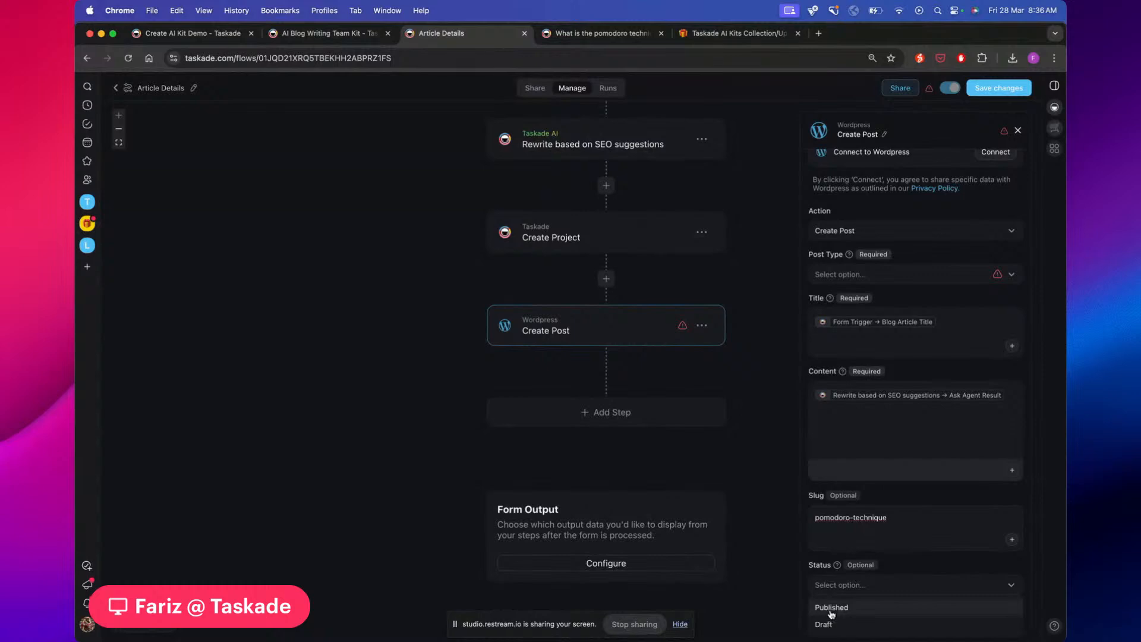
click(831, 609)
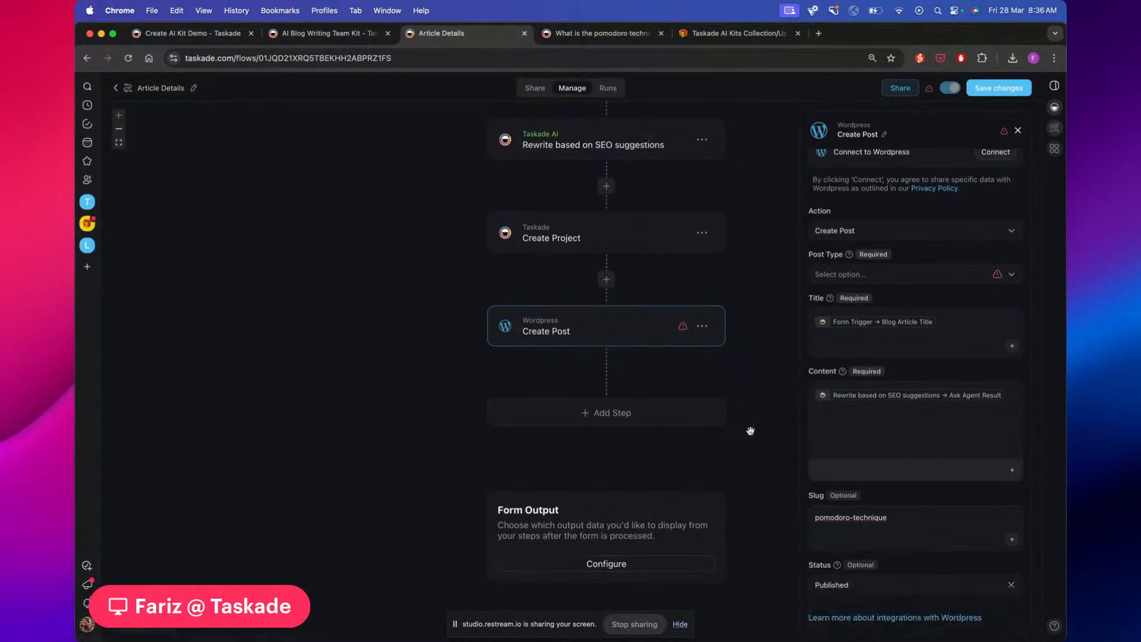
scroll(729, 430, up, 10)
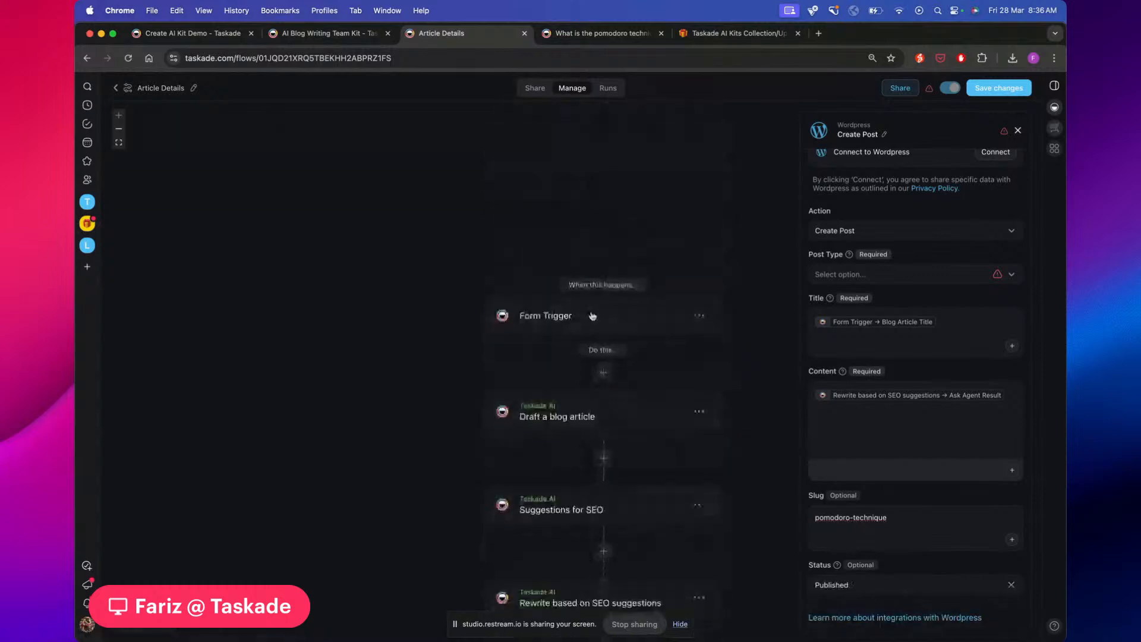
scroll(654, 238, down, 5)
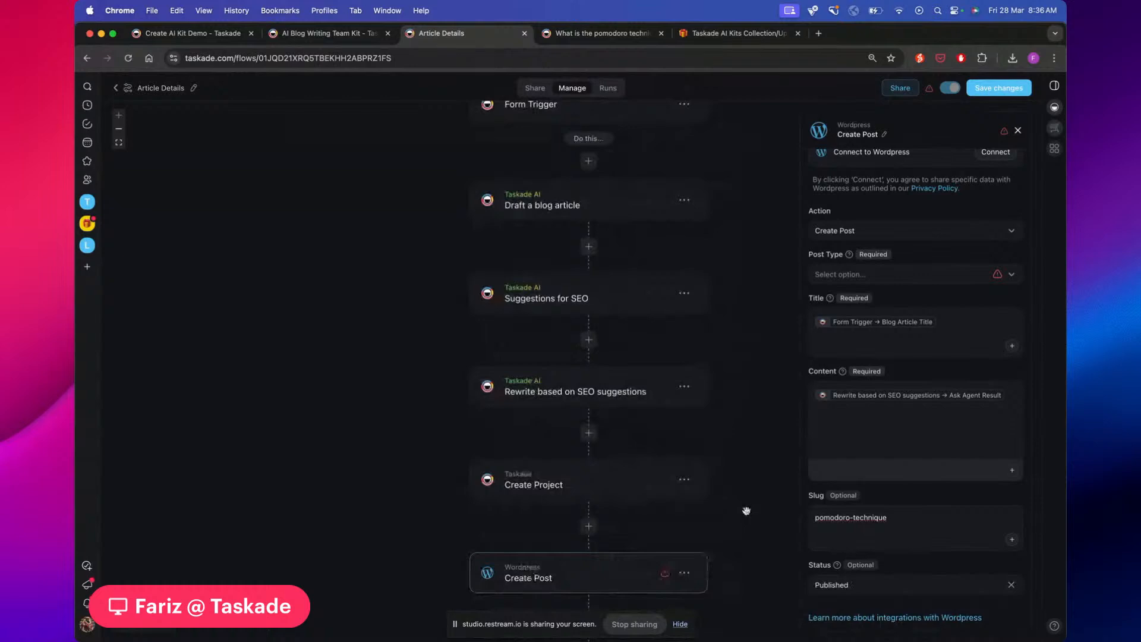
scroll(751, 496, up, 3)
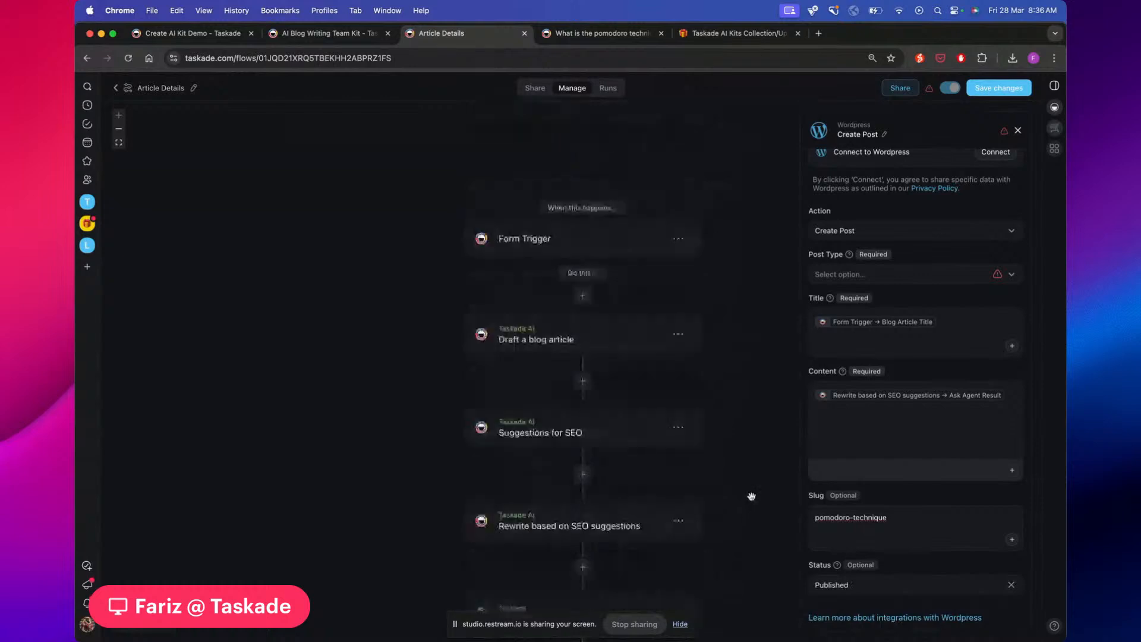
scroll(751, 496, up, 1)
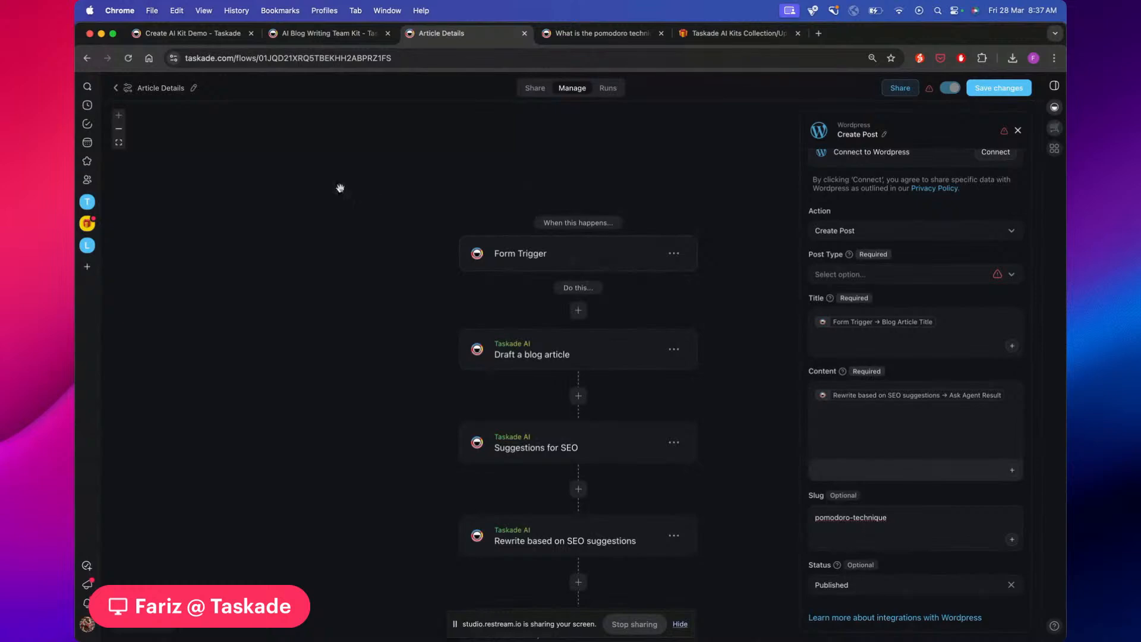
scroll(495, 390, down, 3)
scroll(527, 425, down, 4)
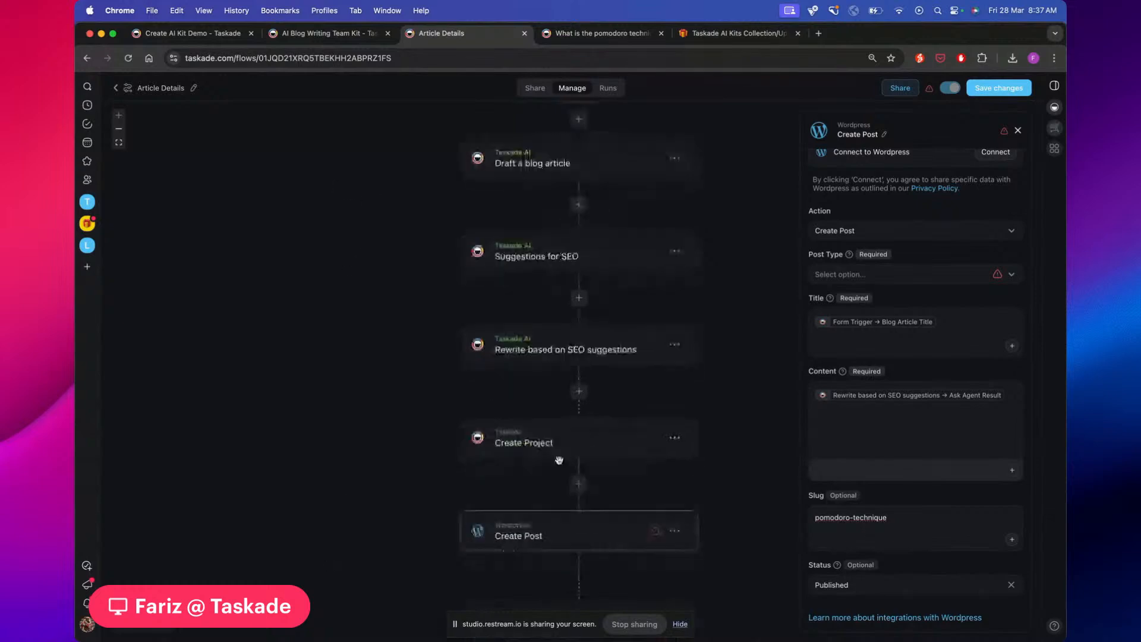
scroll(558, 459, down, 2)
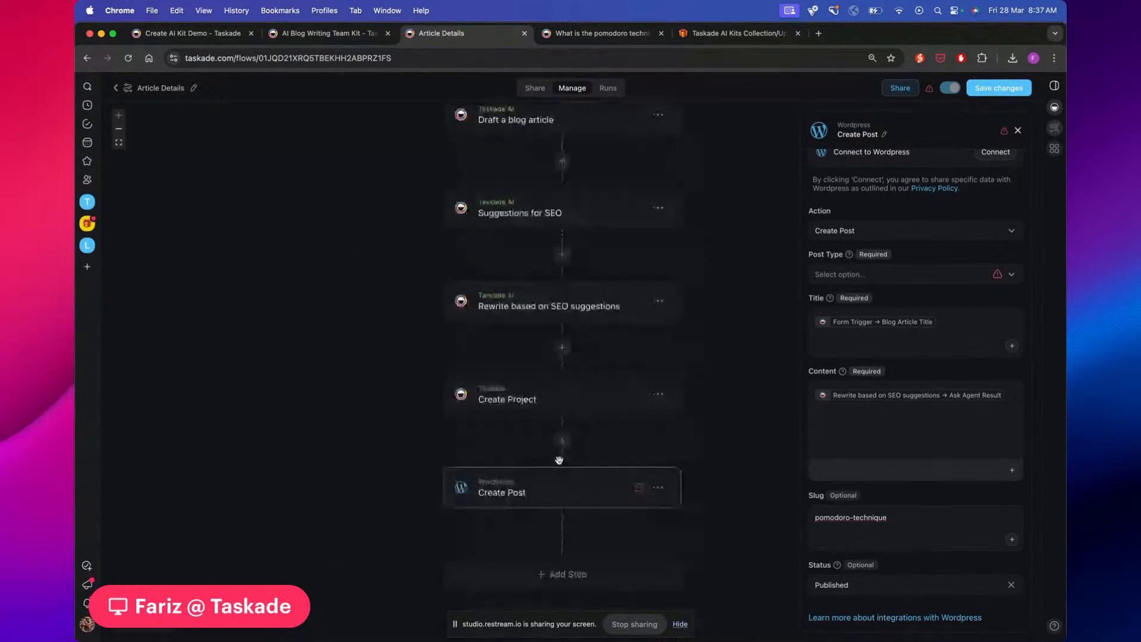
scroll(558, 460, down, 1)
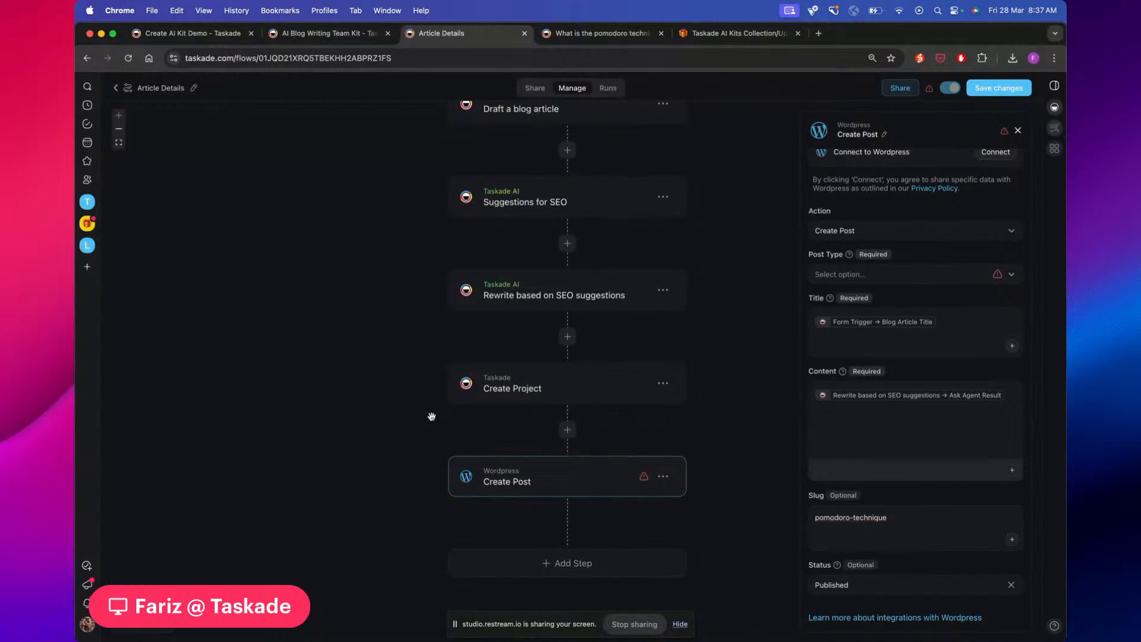
scroll(431, 416, up, 3)
scroll(432, 416, up, 3)
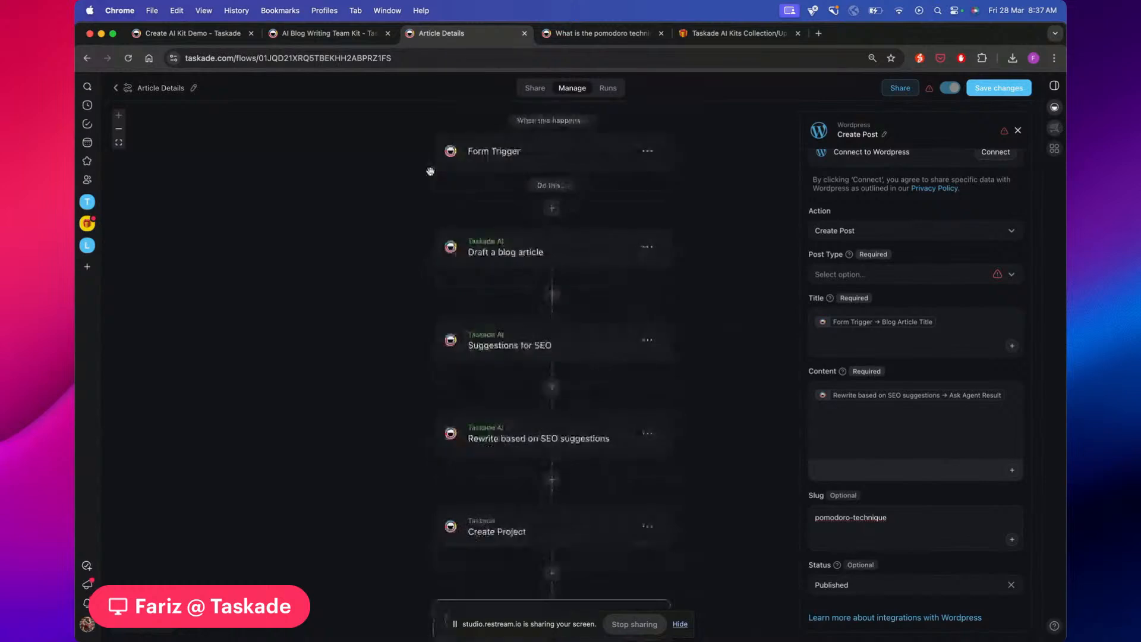
scroll(433, 159, down, 9)
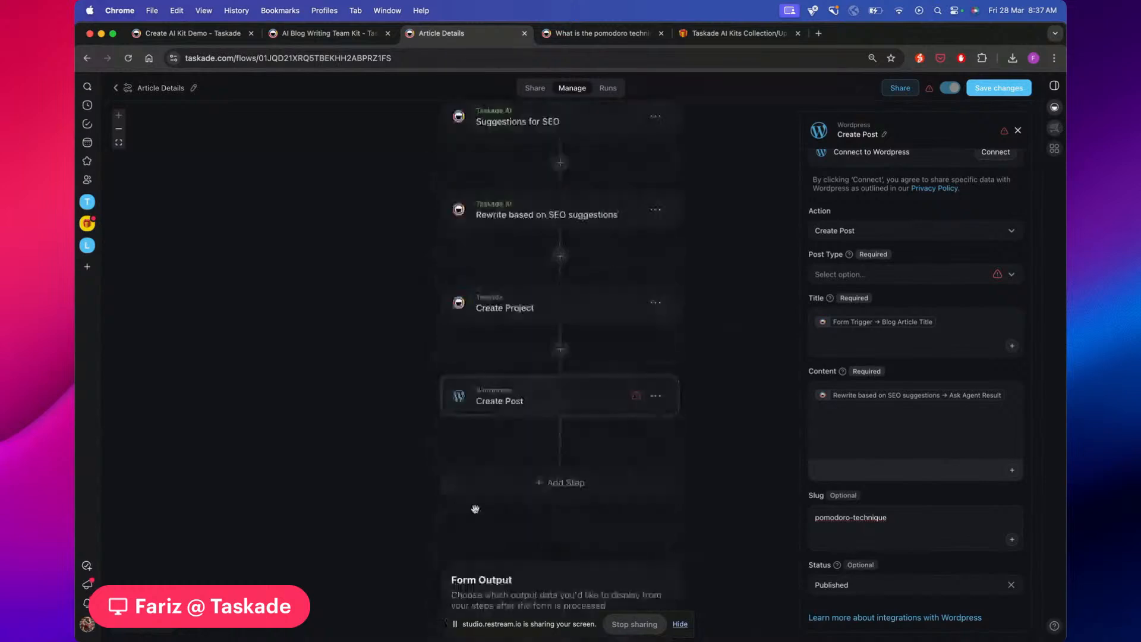
click(656, 396)
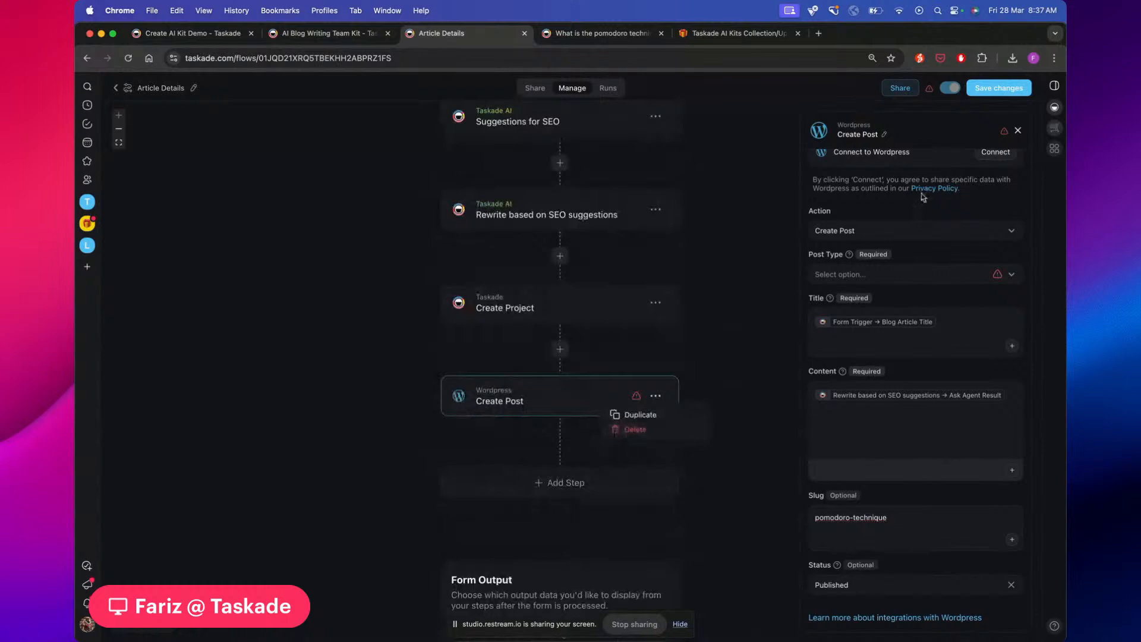
click(639, 429)
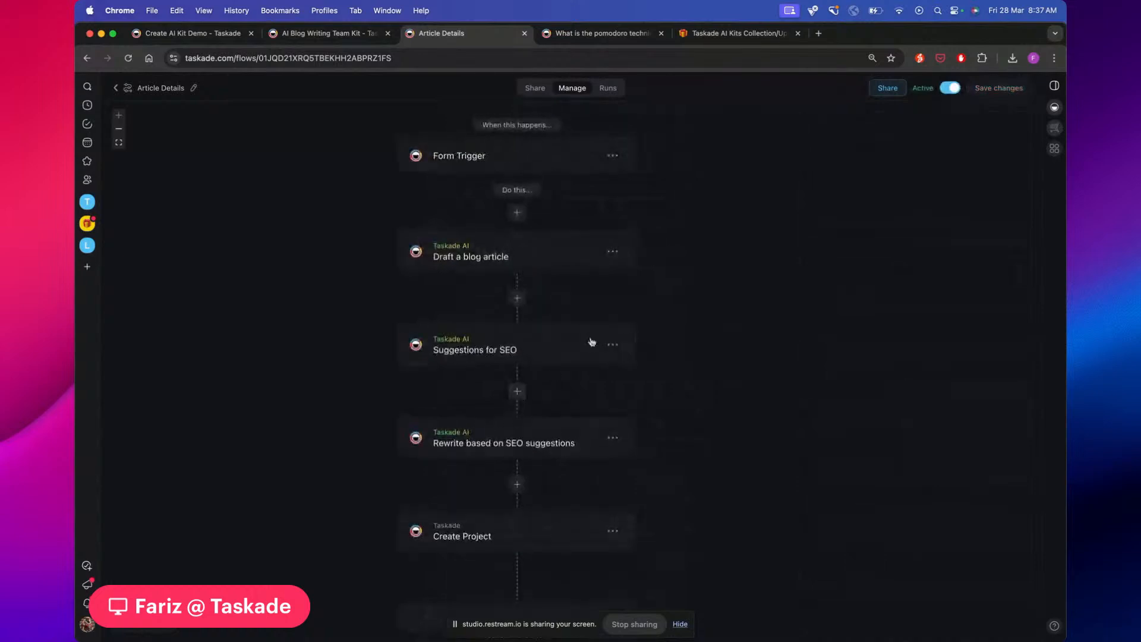
scroll(532, 218, down, 1)
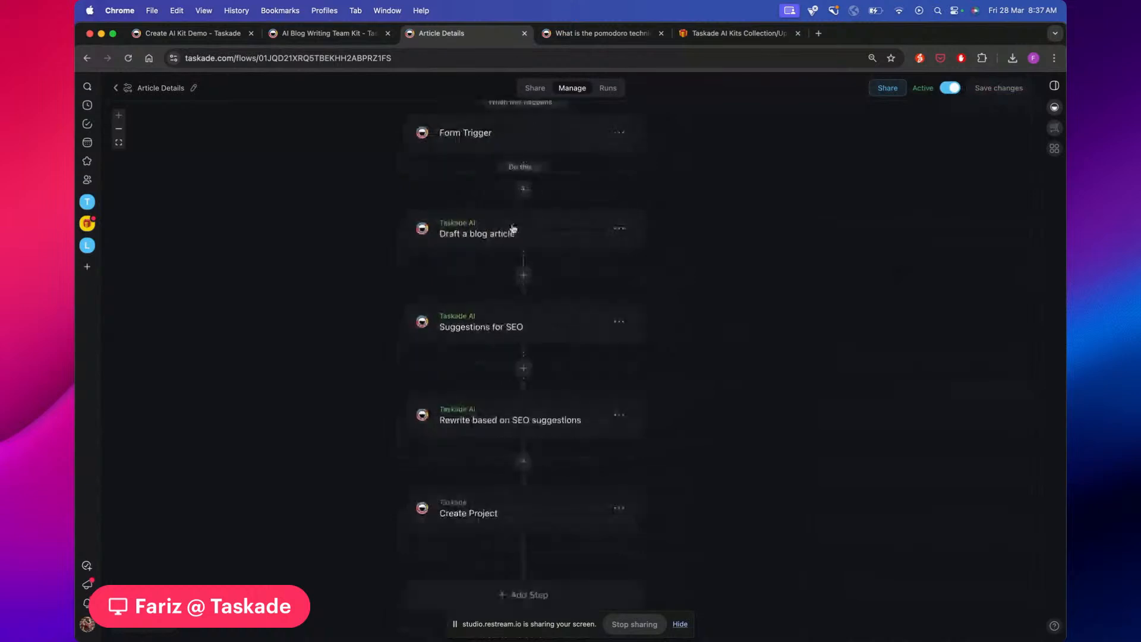
scroll(630, 346, down, 1)
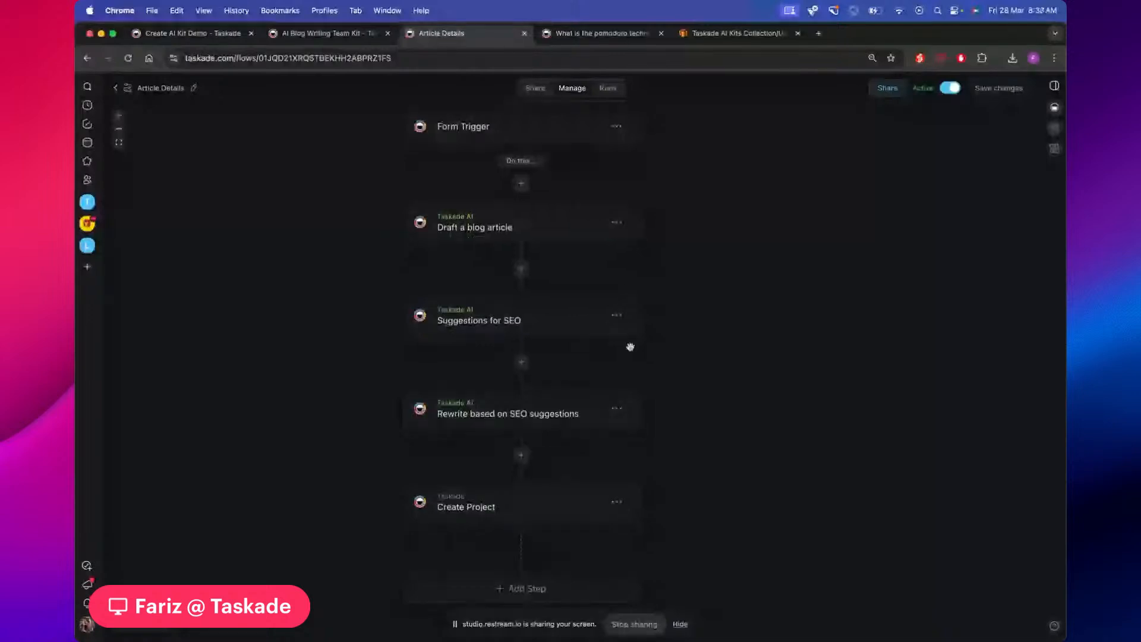
scroll(630, 347, down, 3)
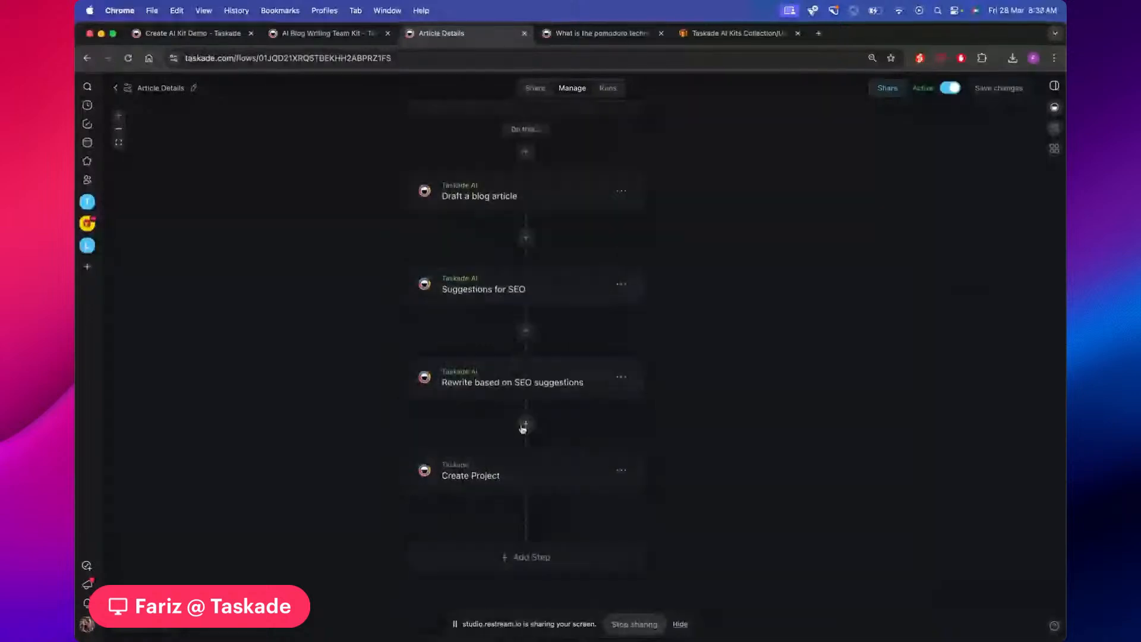
Insert a step after the SEO rewrite and browse the 'catego' Categorize with AI templates
click(525, 425)
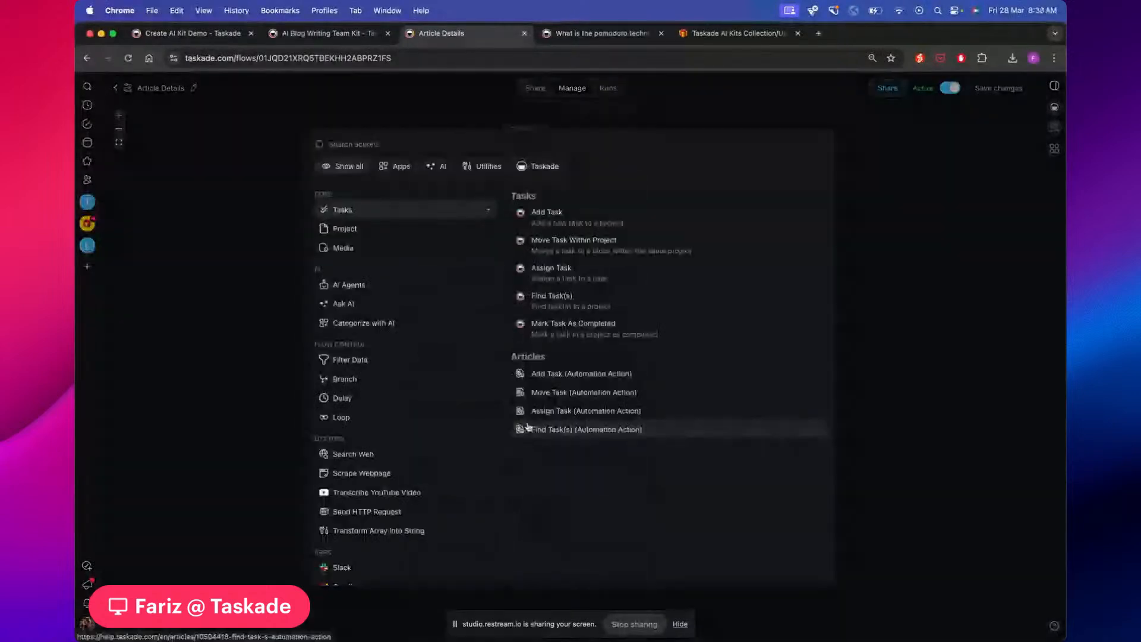
text(catego)
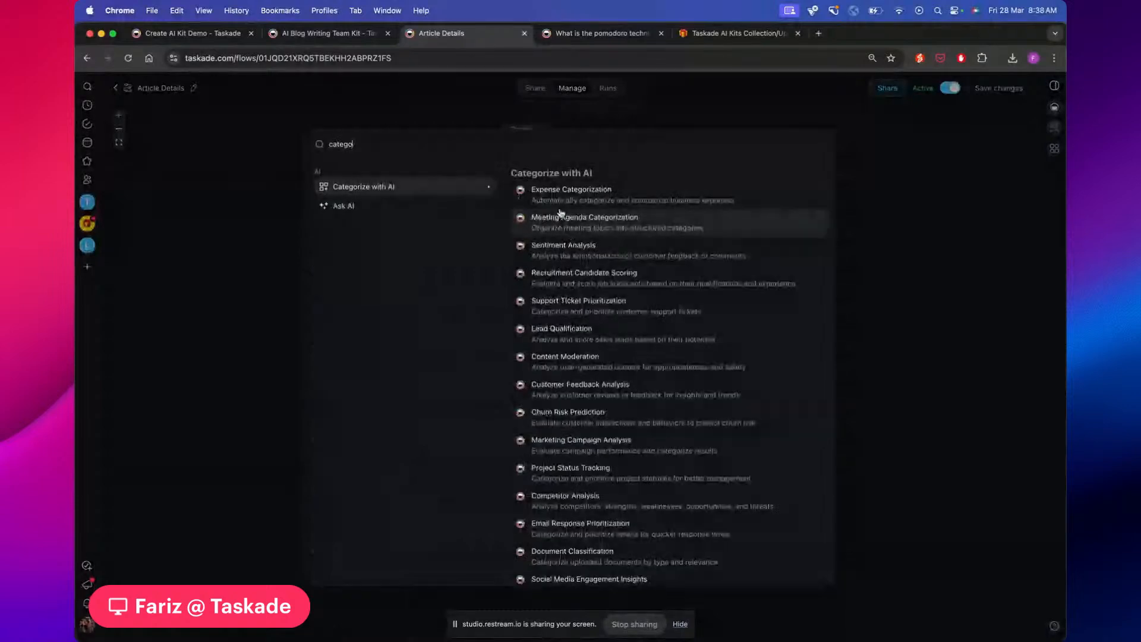
scroll(595, 196, down, 1)
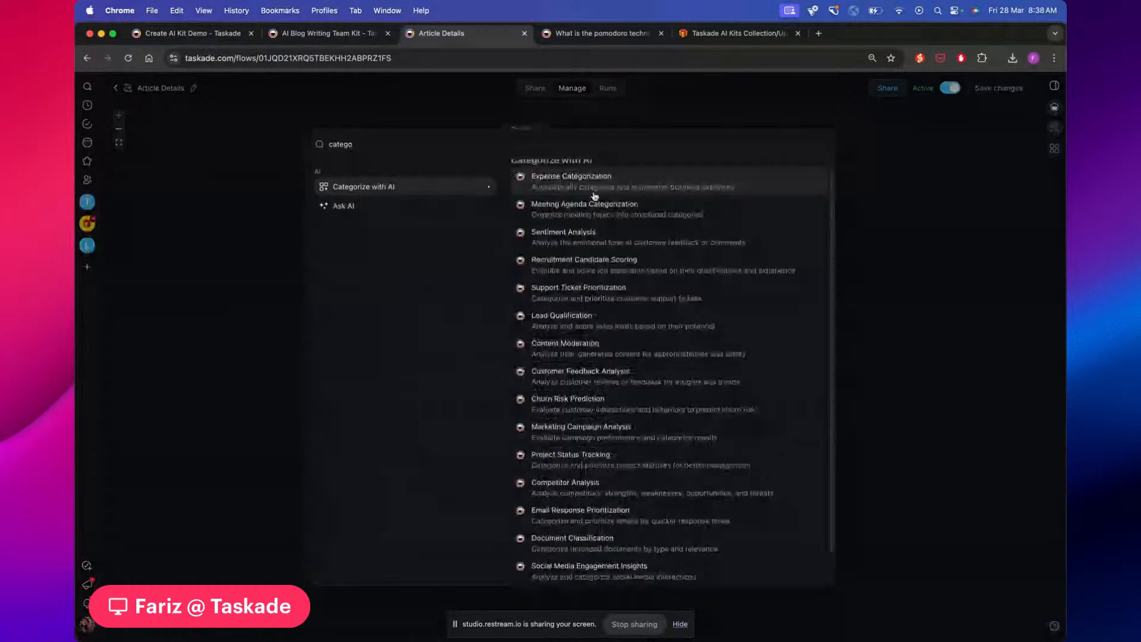
scroll(594, 196, down, 3)
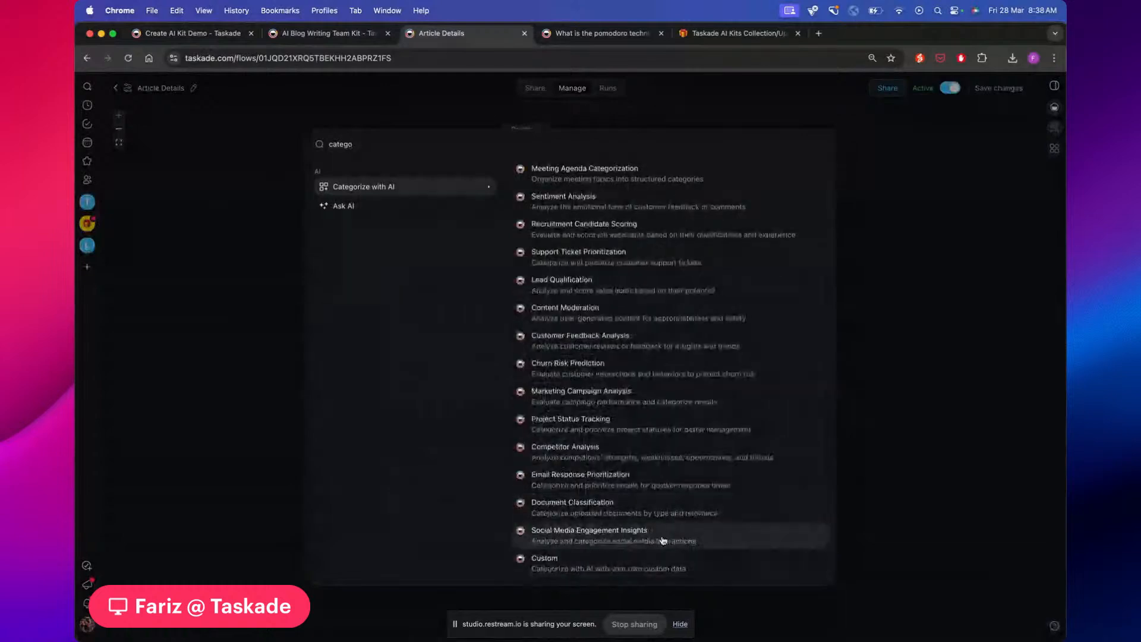
scroll(629, 208, up, 4)
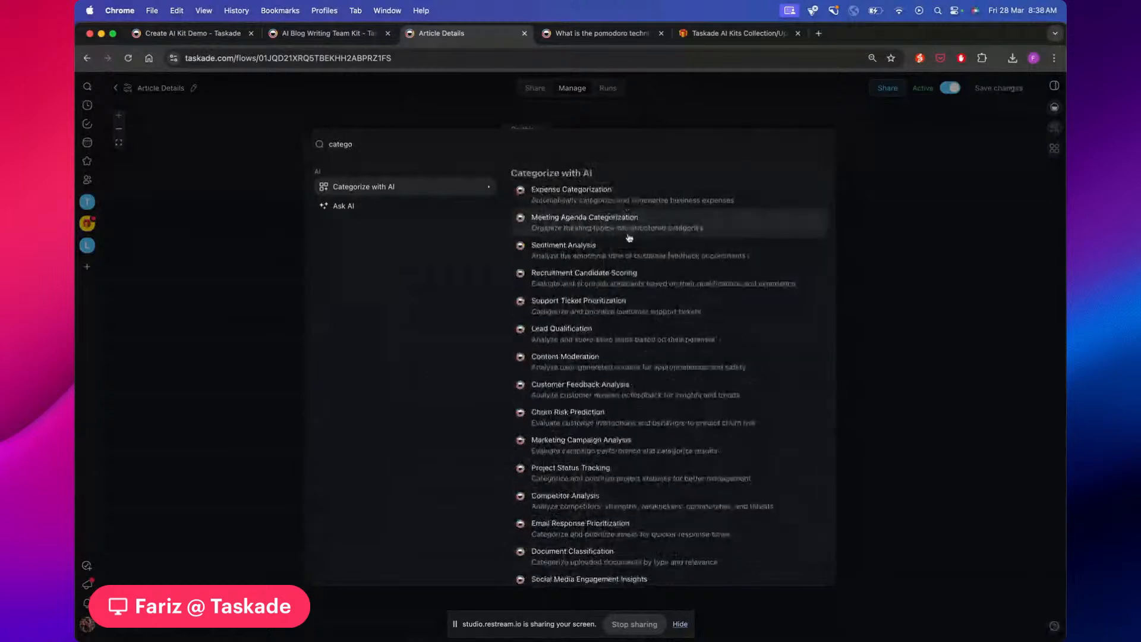
scroll(631, 259, down, 3)
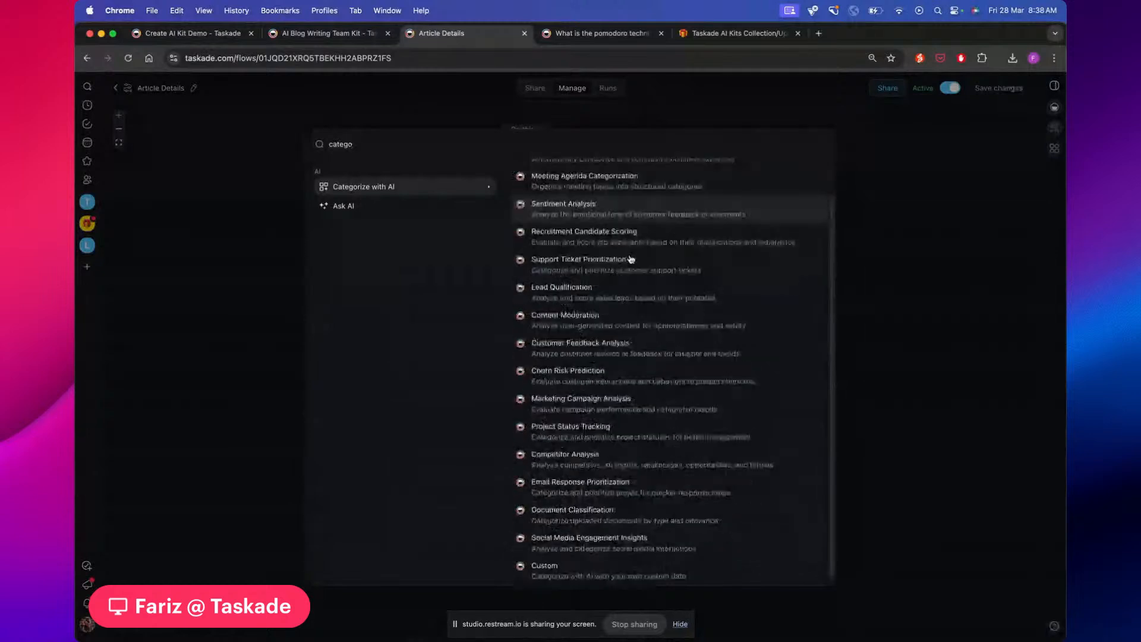
scroll(672, 234, down, 1)
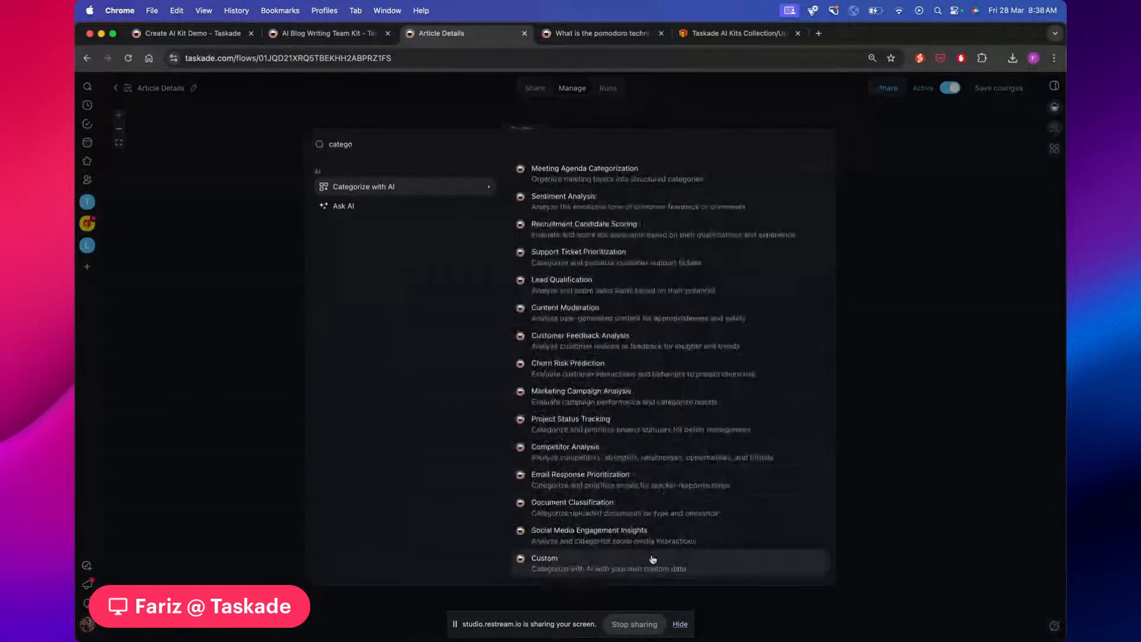
scroll(654, 539, up, 3)
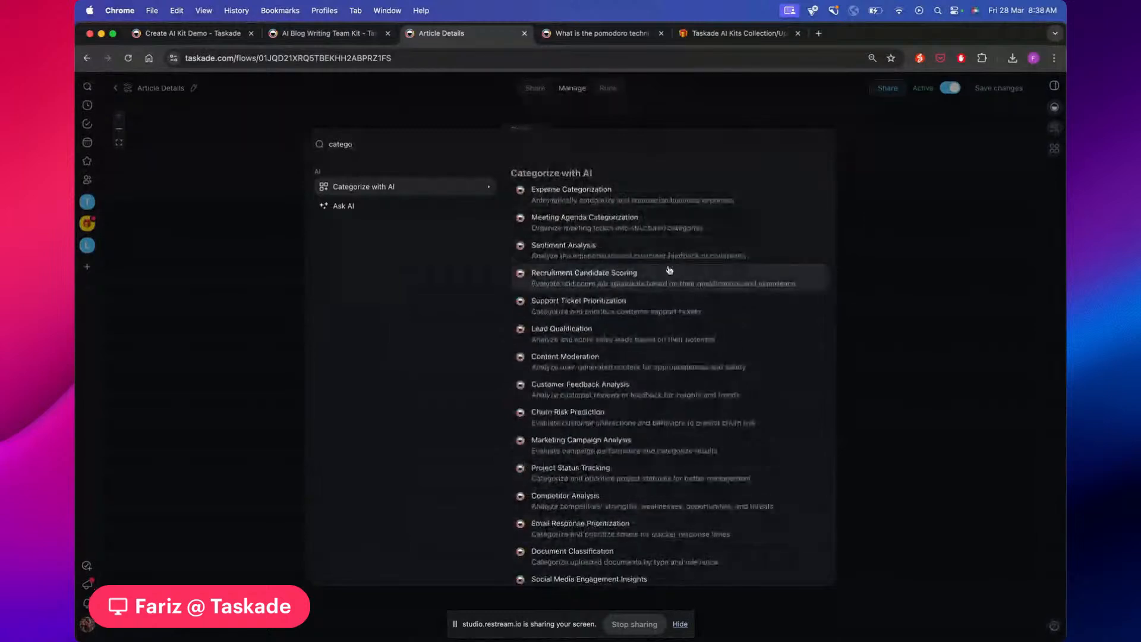
scroll(652, 315, down, 1)
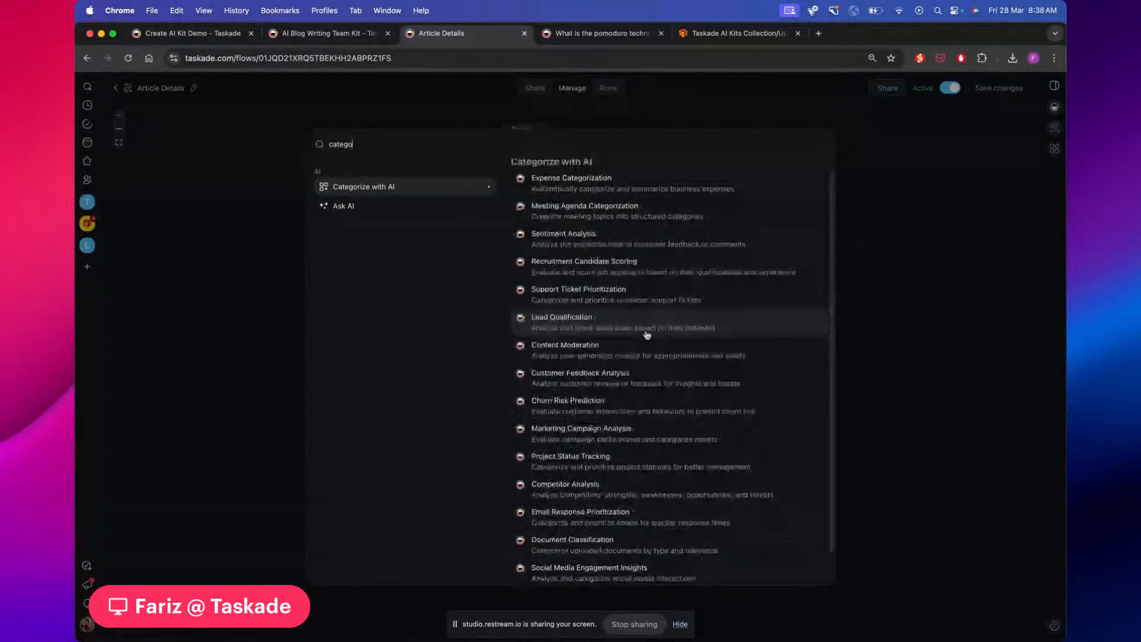
scroll(647, 334, down, 2)
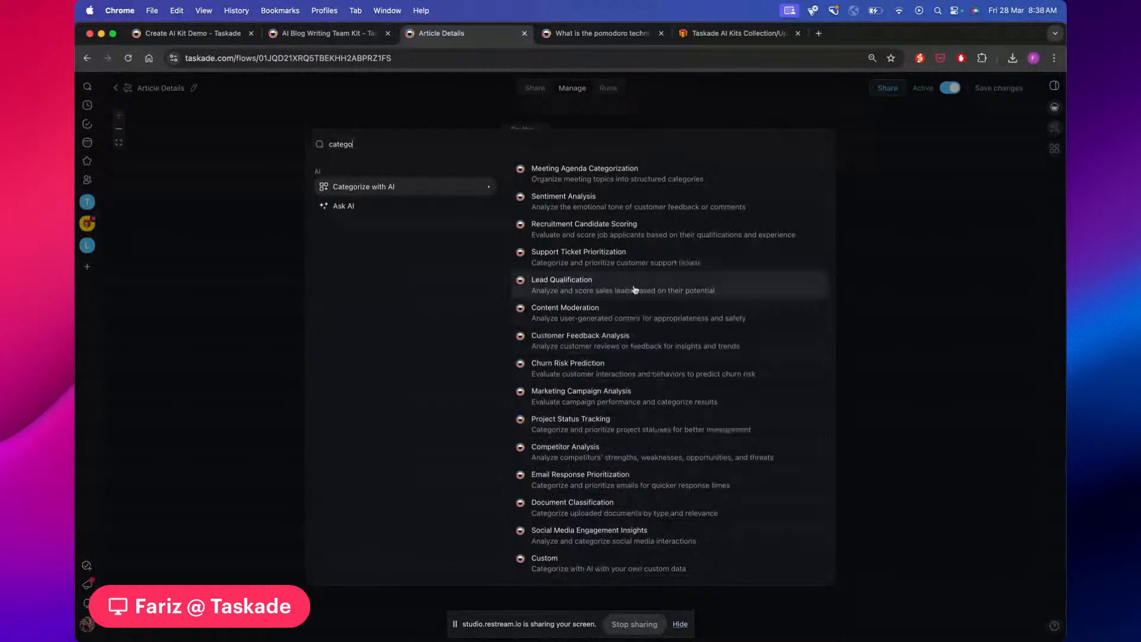
scroll(636, 240, up, 1)
scroll(636, 240, up, 1)
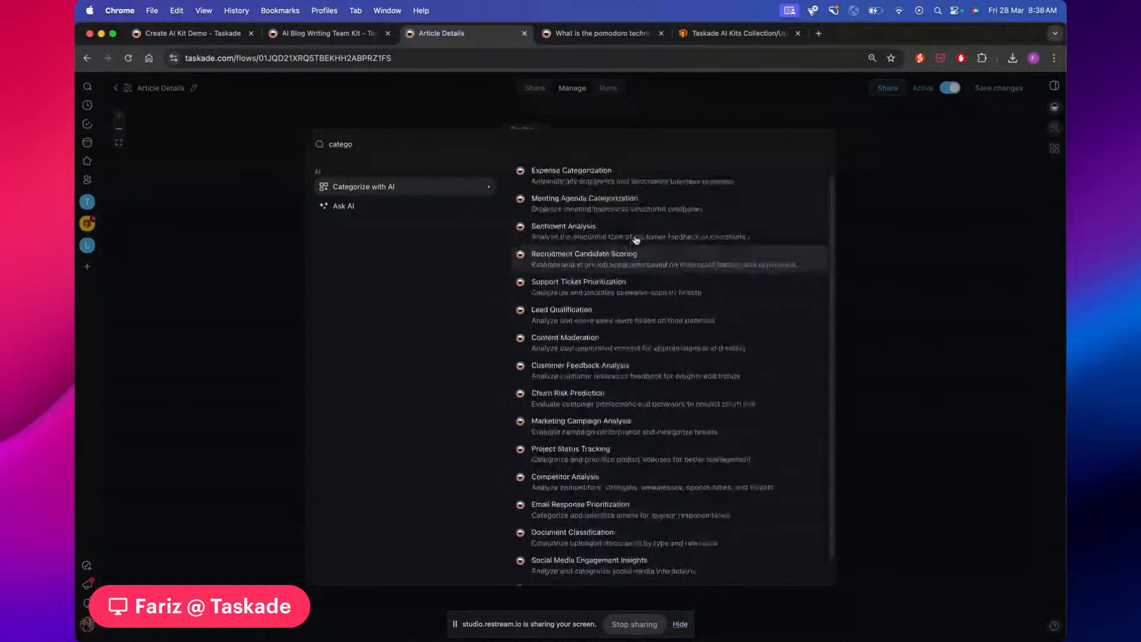
scroll(639, 233, up, 1)
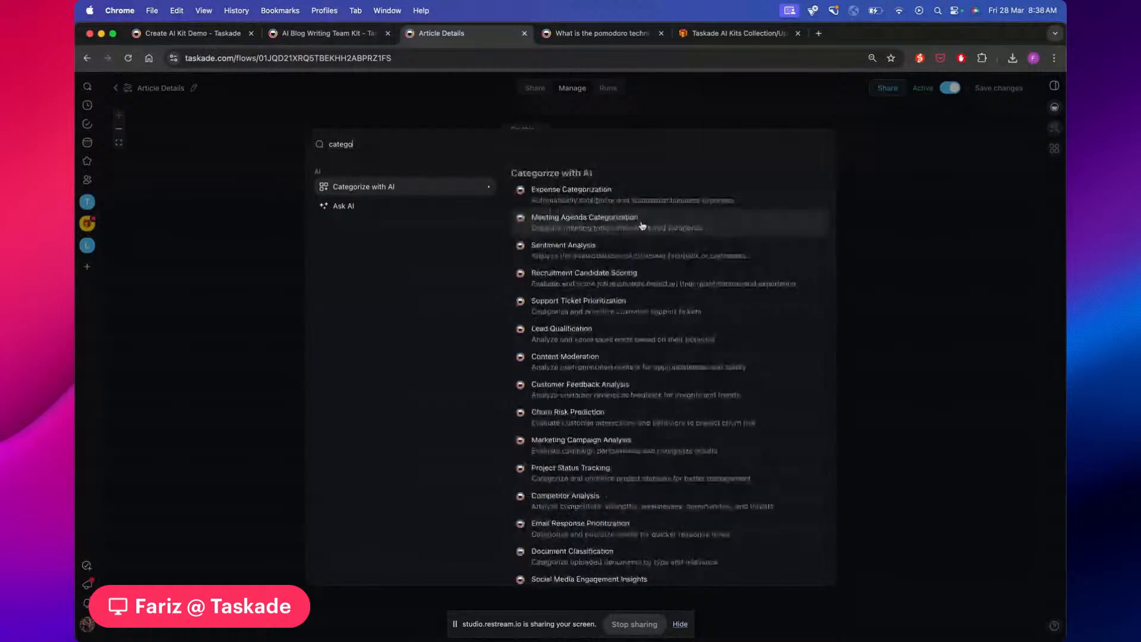
scroll(642, 225, down, 3)
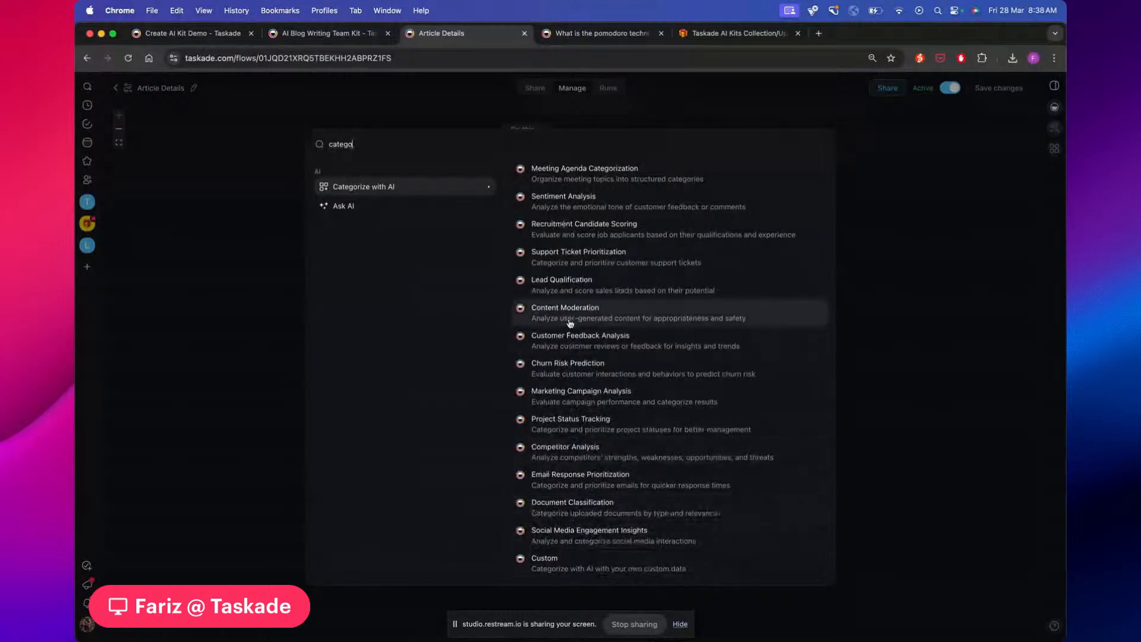
Add a Content Moderation categorization step and browse 'categori' actions after it
click(633, 319)
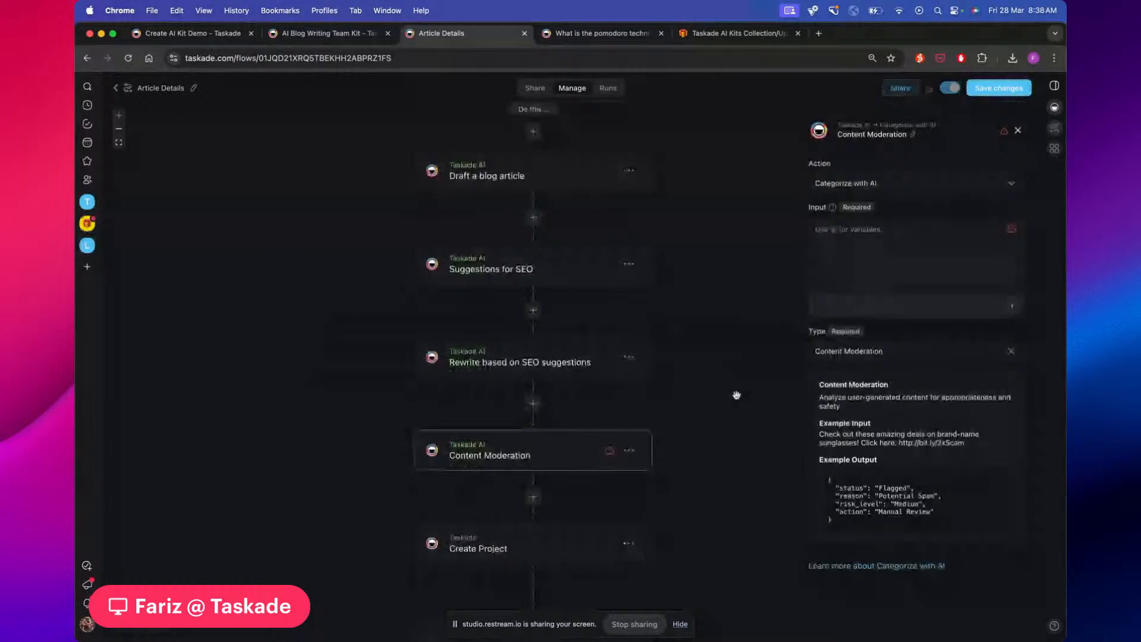
click(519, 492)
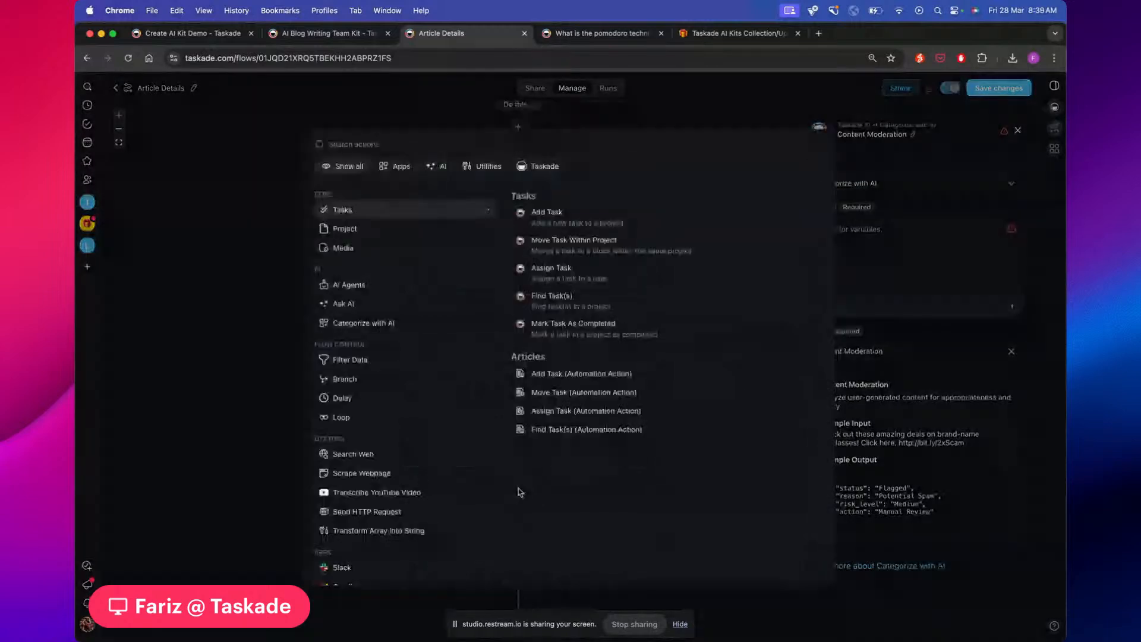
text(categori)
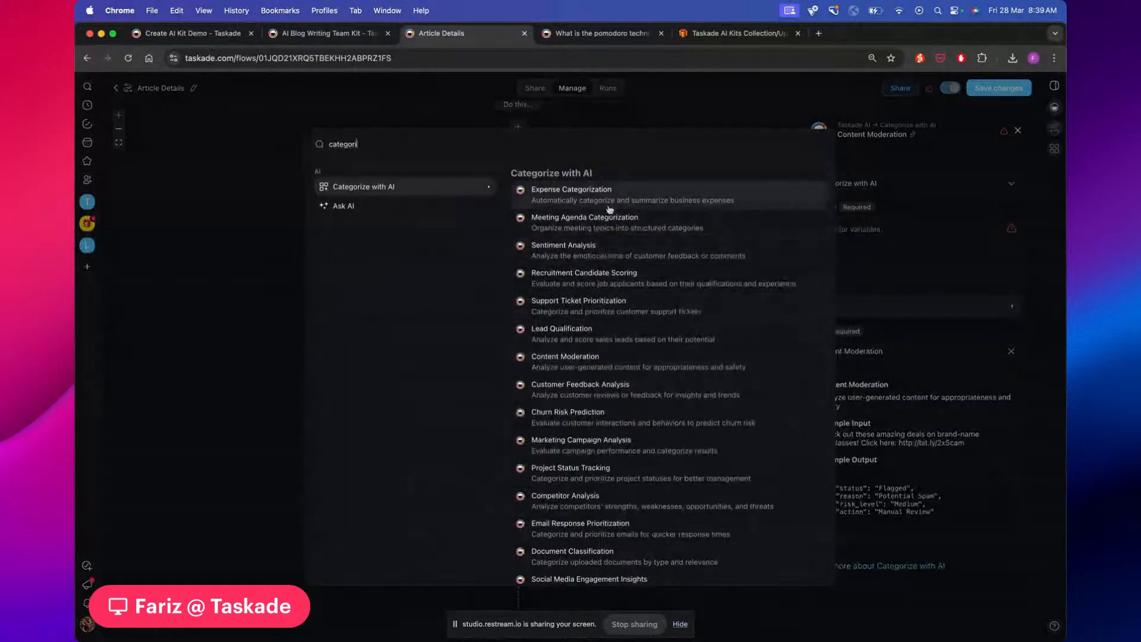
scroll(586, 261, down, 2)
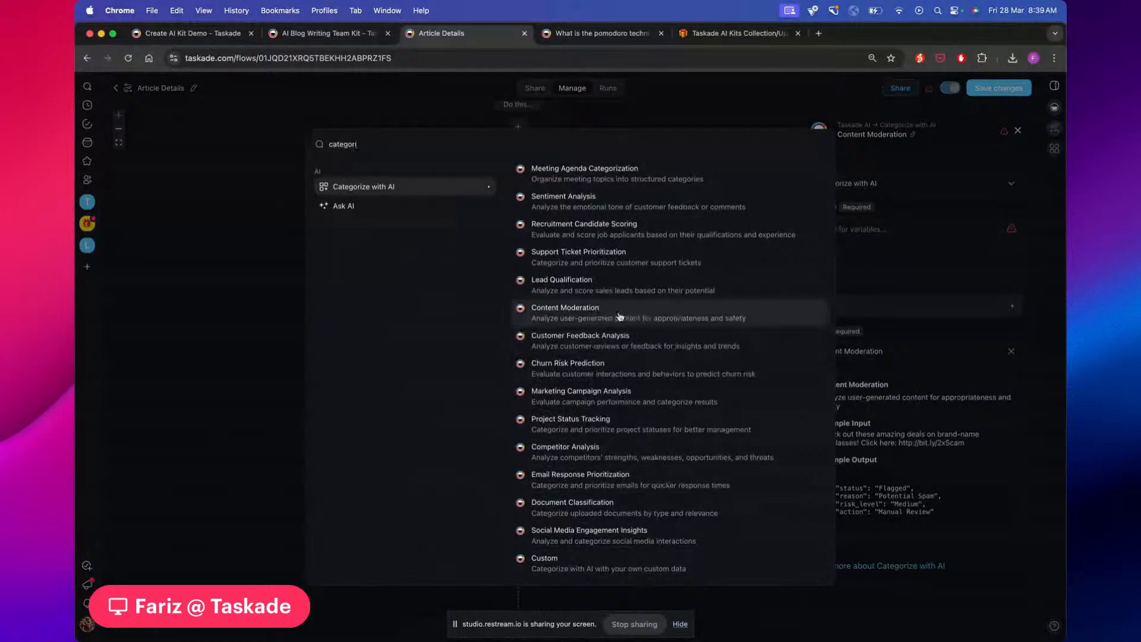
scroll(624, 315, up, 1)
scroll(629, 313, up, 2)
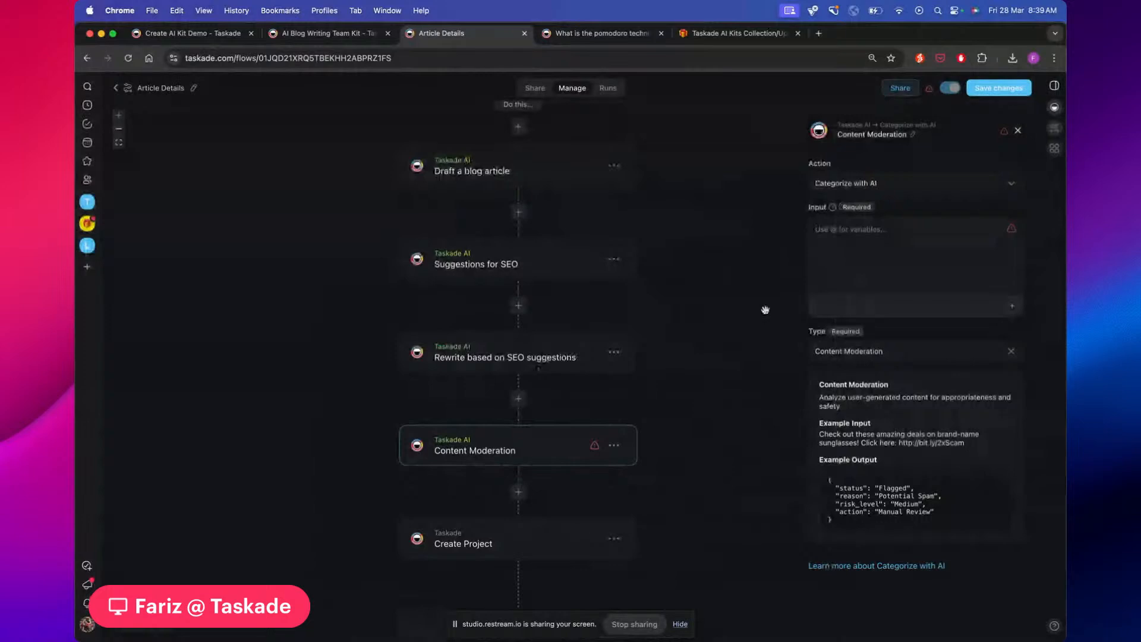
scroll(592, 355, up, 3)
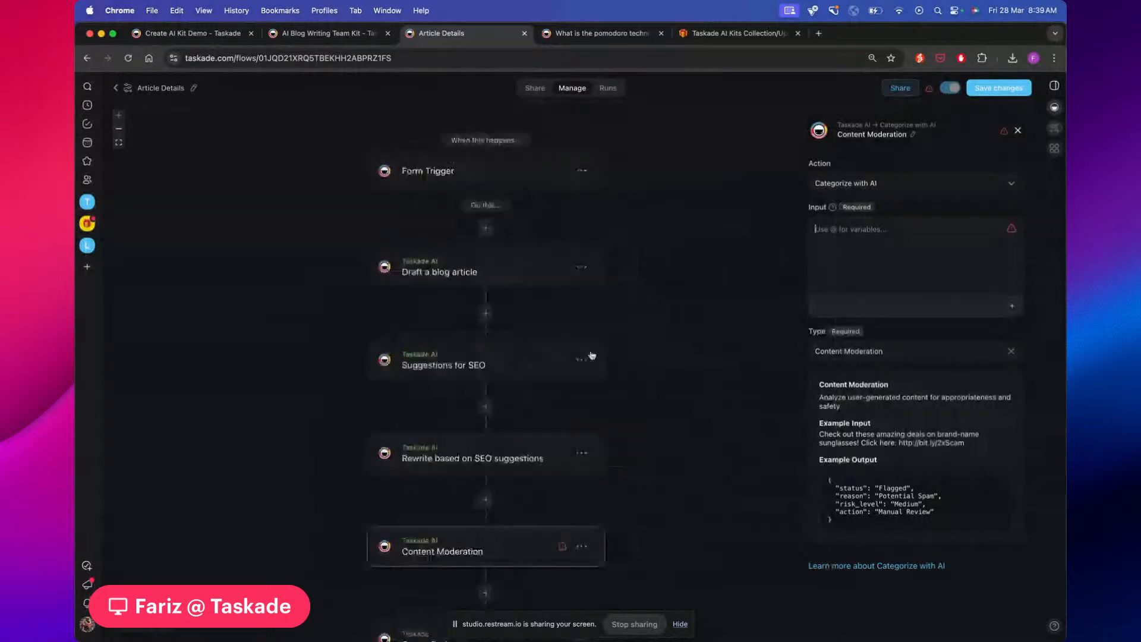
scroll(592, 355, down, 2)
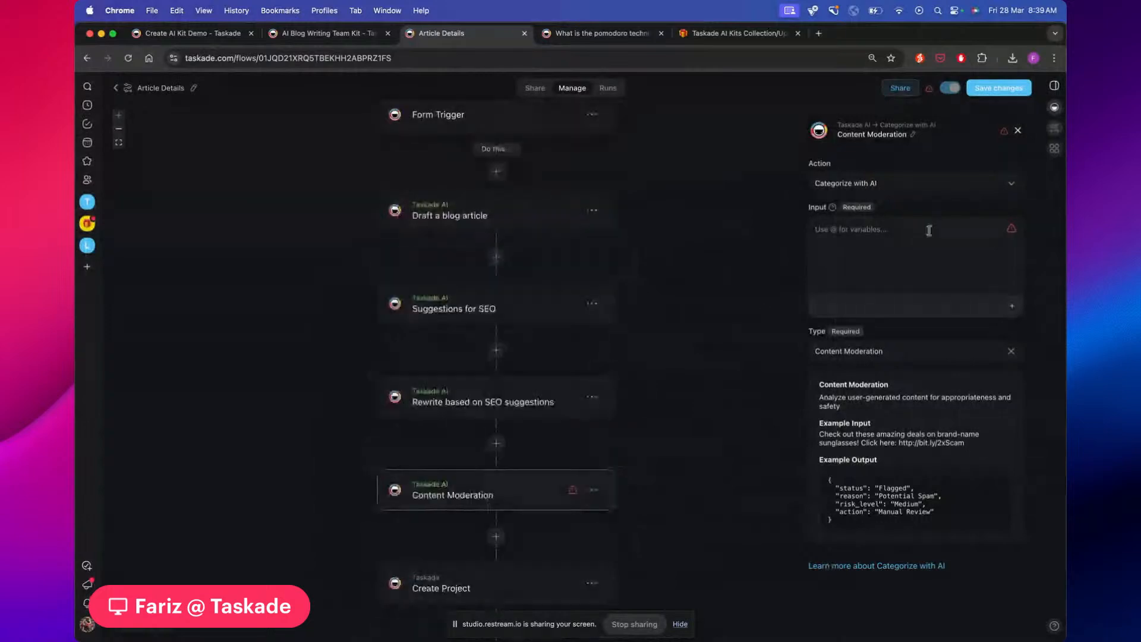
Set Content Moderation's input to the SEO rewrite's Ask Agent Result
text(@)
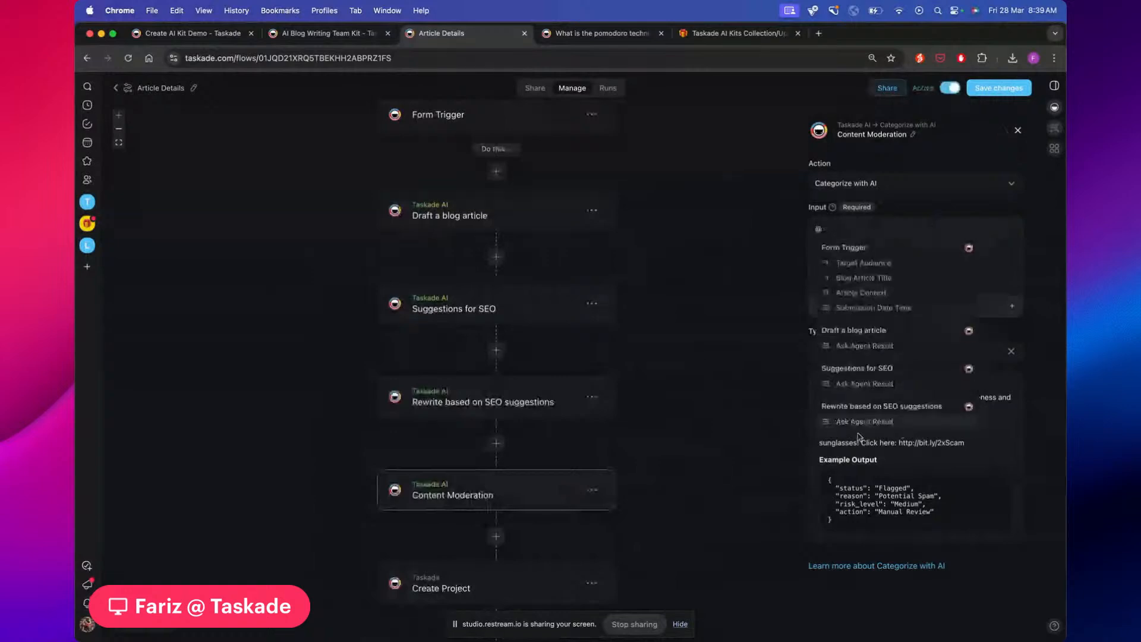
click(858, 422)
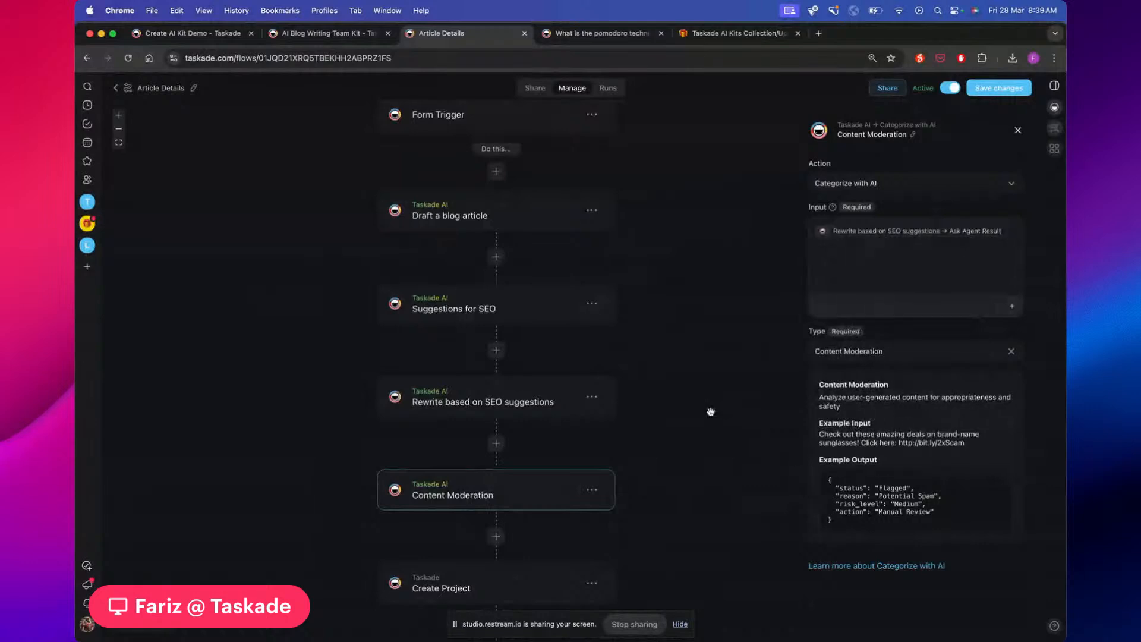
scroll(653, 403, down, 1)
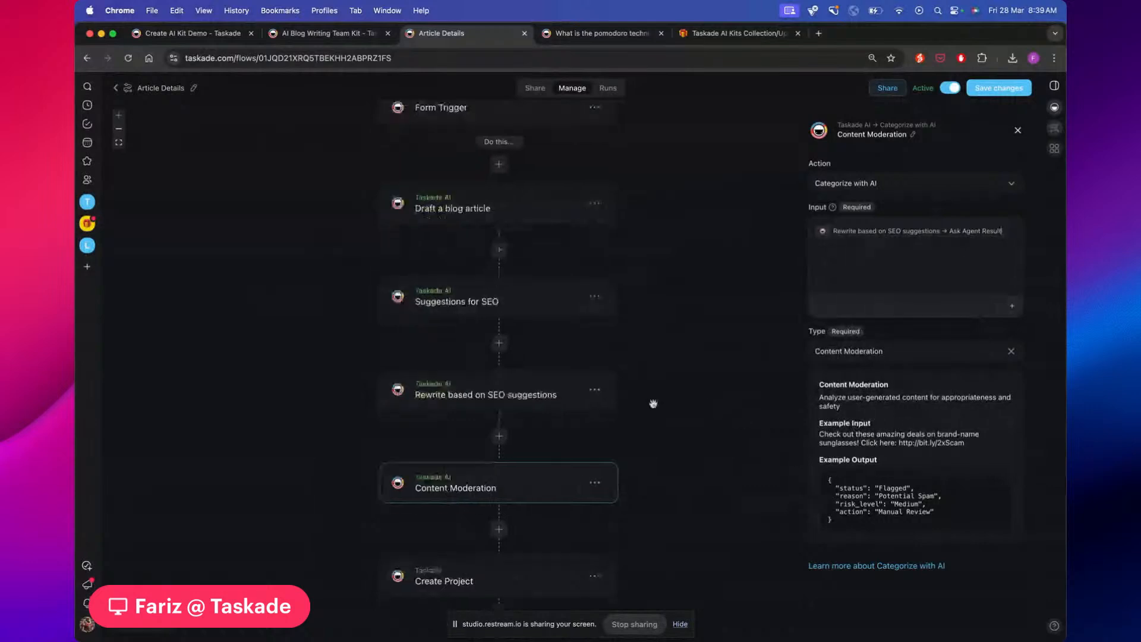
scroll(554, 228, up, 2)
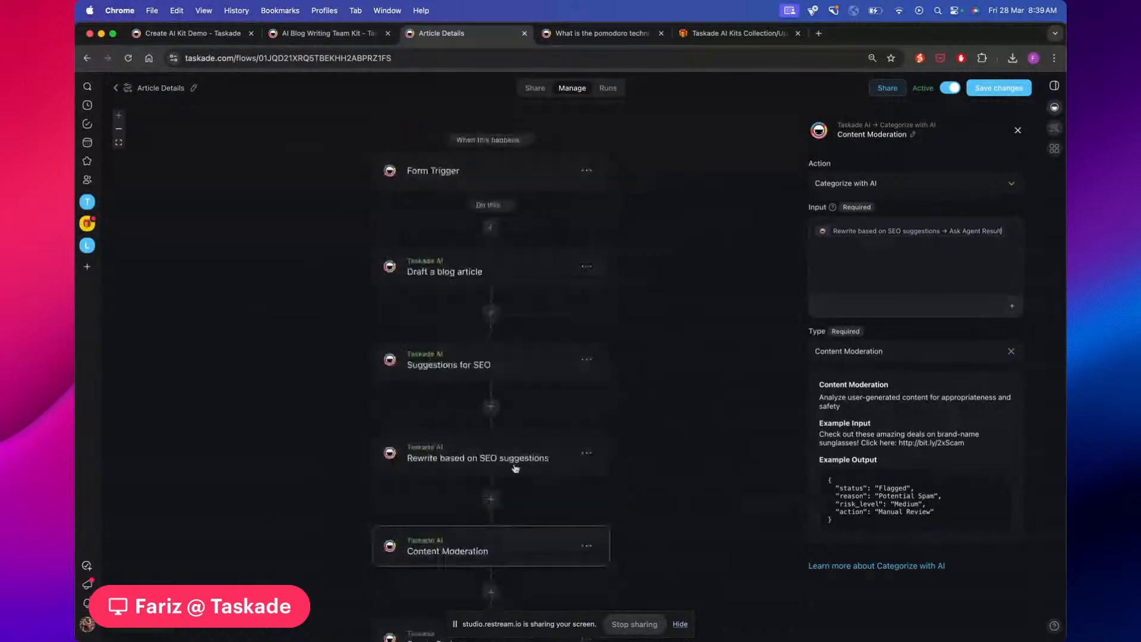
scroll(673, 289, down, 1)
scroll(673, 289, down, 3)
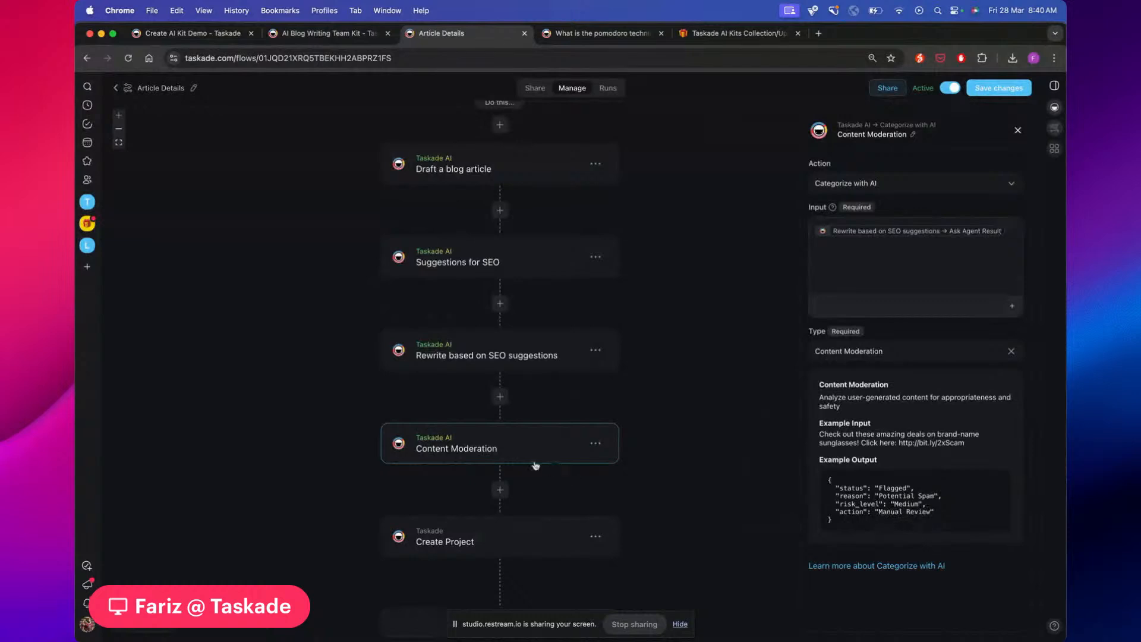
scroll(572, 443, up, 1)
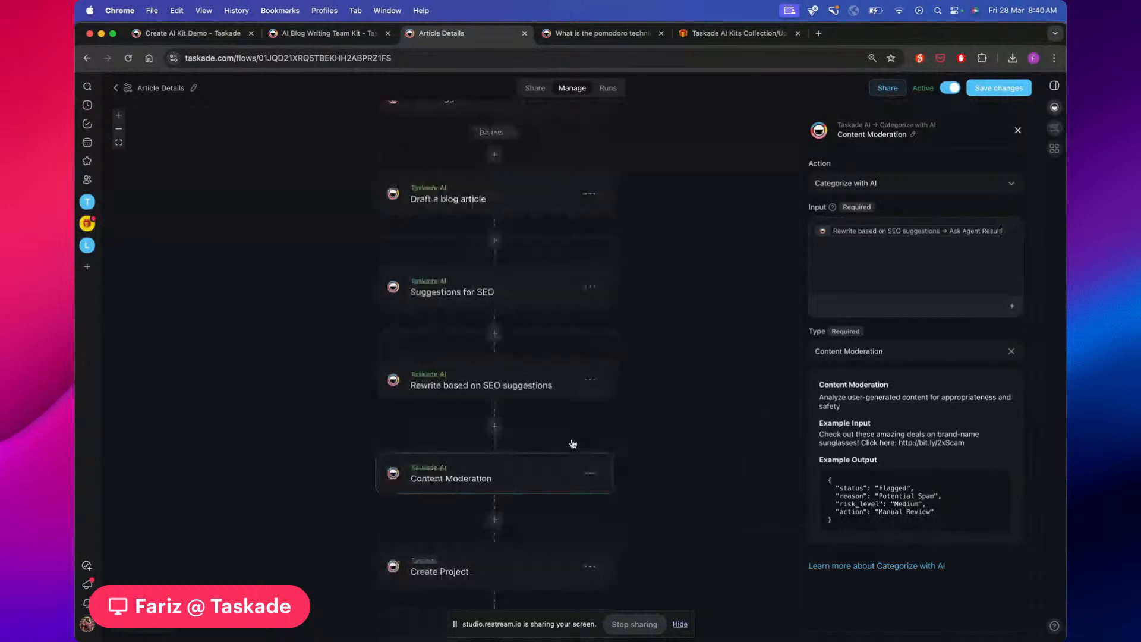
scroll(574, 462, up, 2)
scroll(575, 479, down, 1)
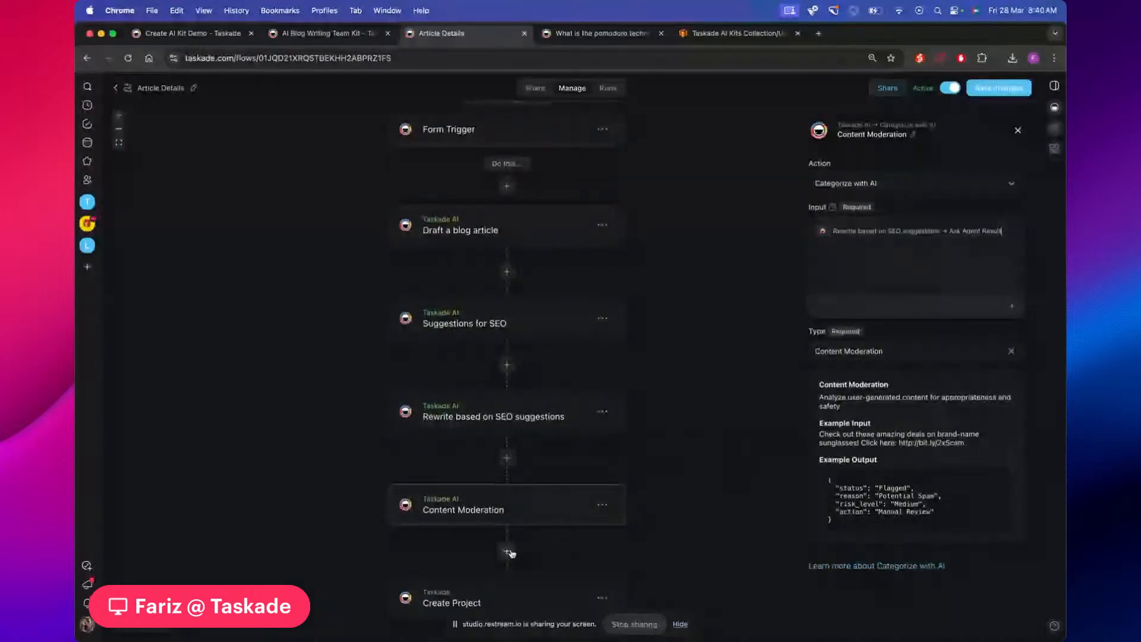
Add a Categorize with AI step after Content Moderation using the Competitor Analysis preset
click(507, 552)
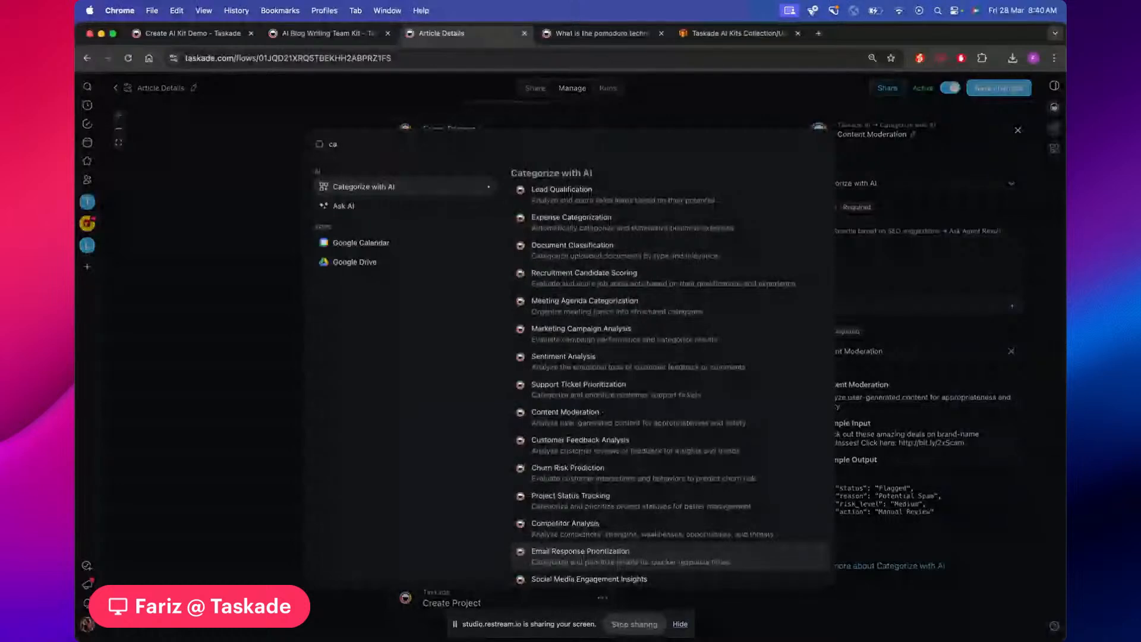
text(te)
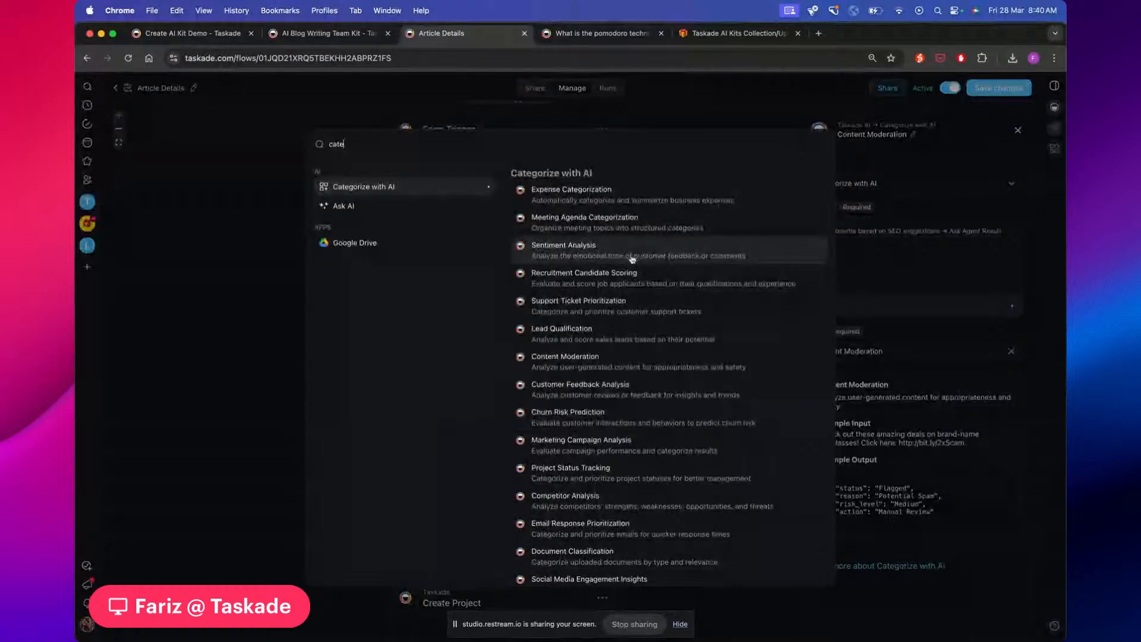
scroll(572, 171, down, 1)
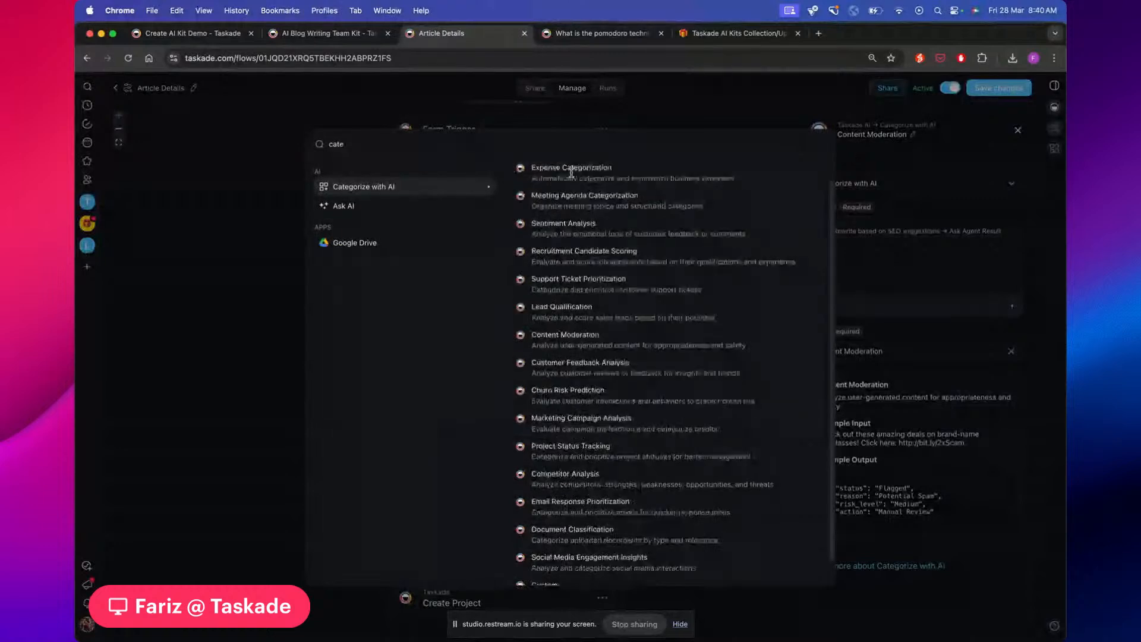
scroll(570, 171, up, 1)
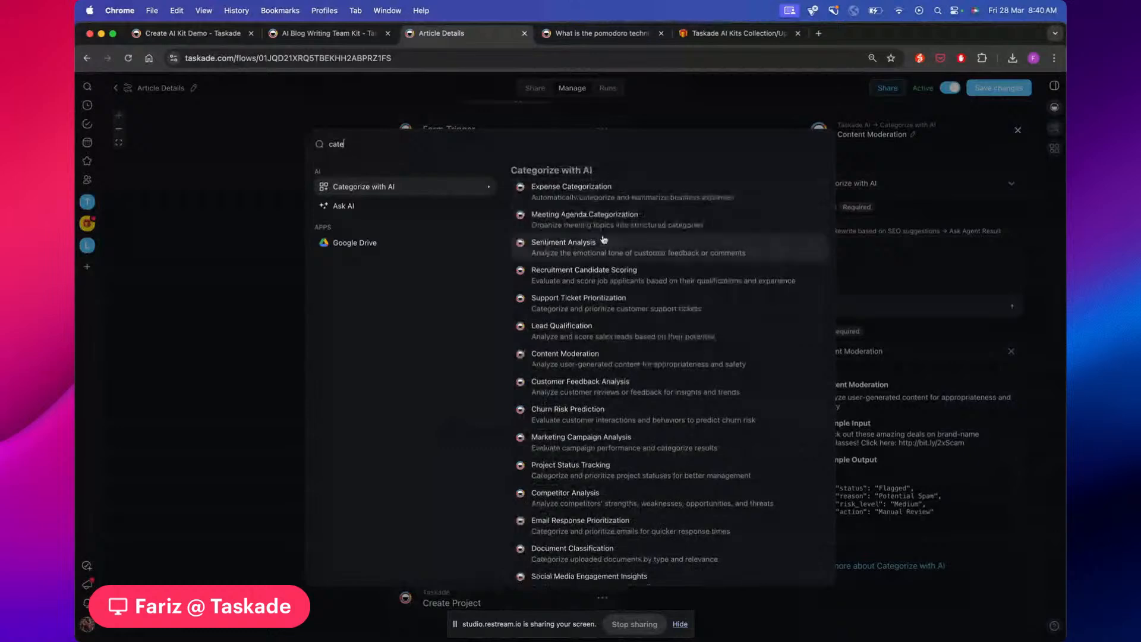
scroll(630, 249, down, 1)
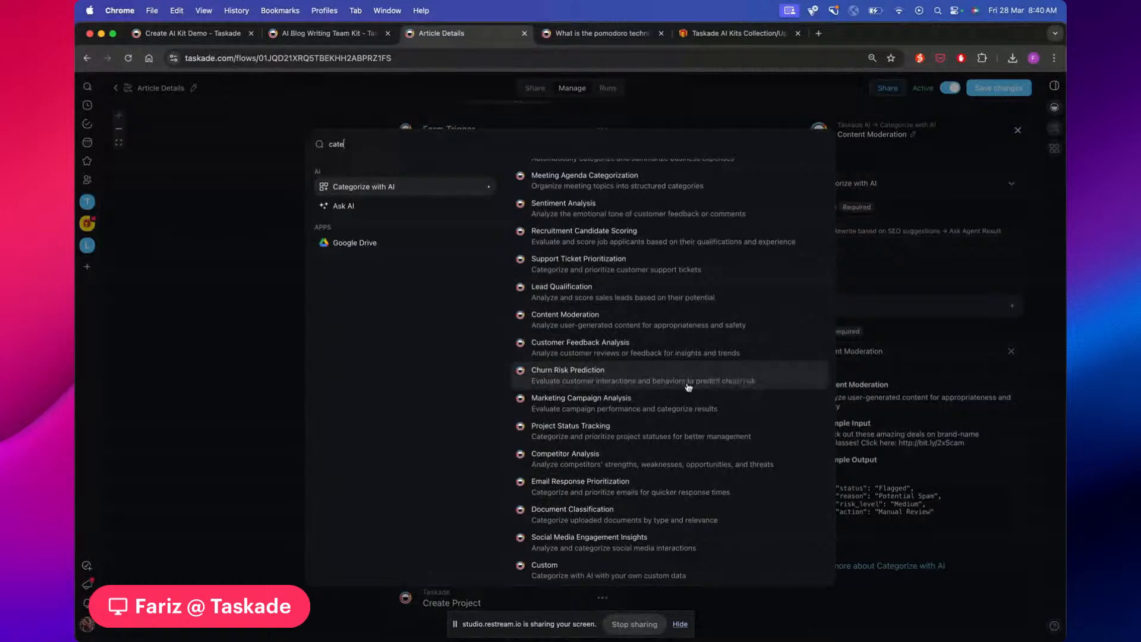
scroll(688, 387, up, 1)
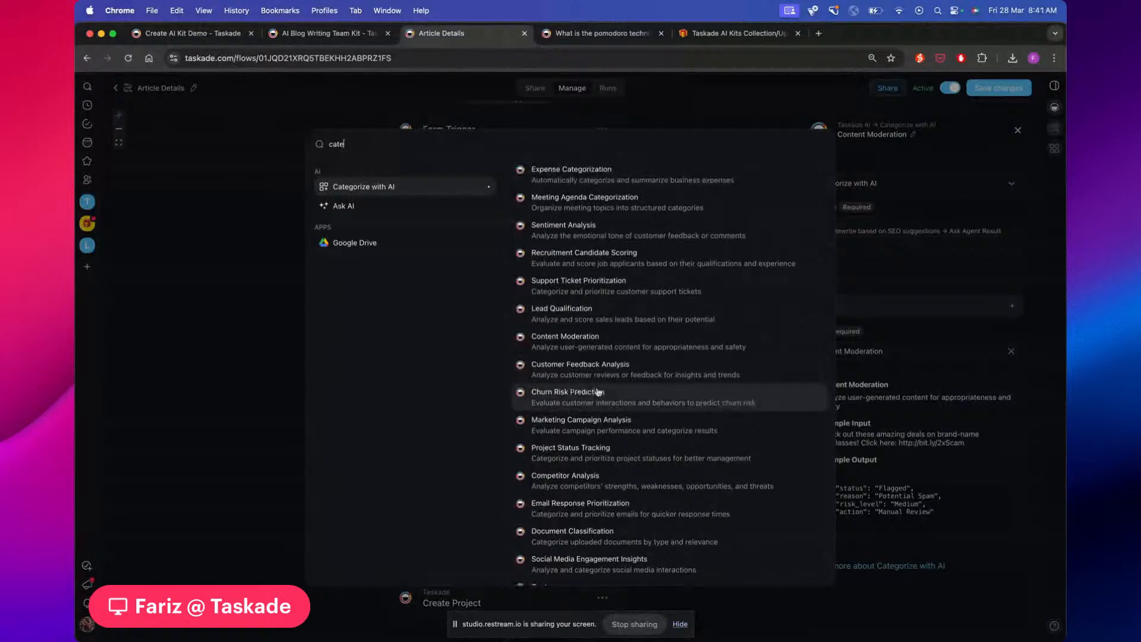
scroll(598, 392, down, 1)
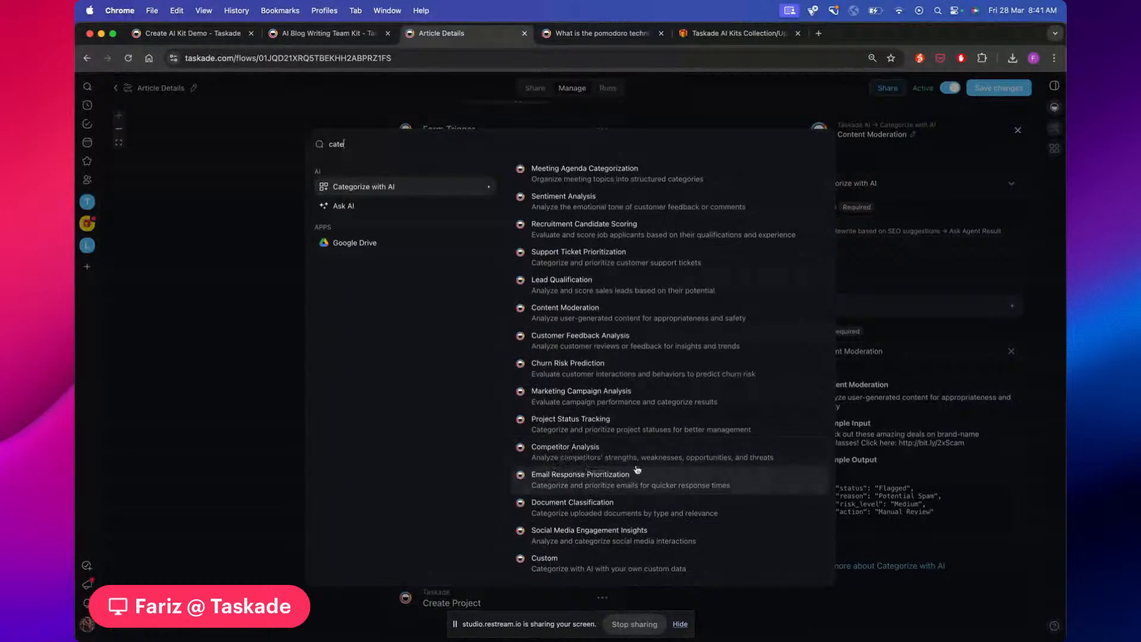
click(713, 449)
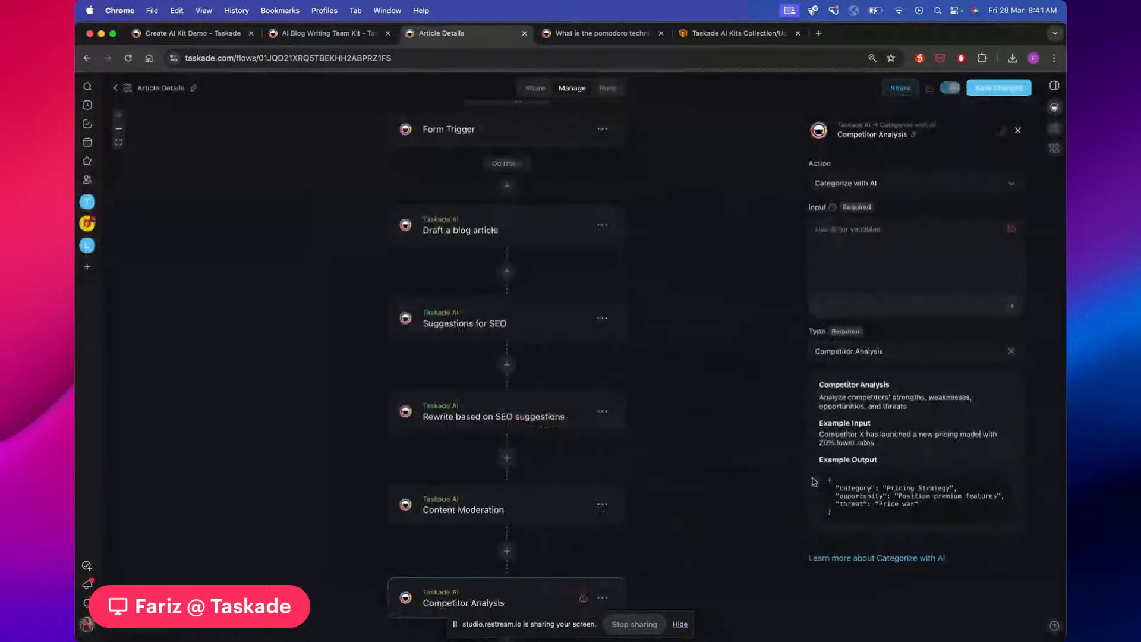
scroll(711, 460, down, 1)
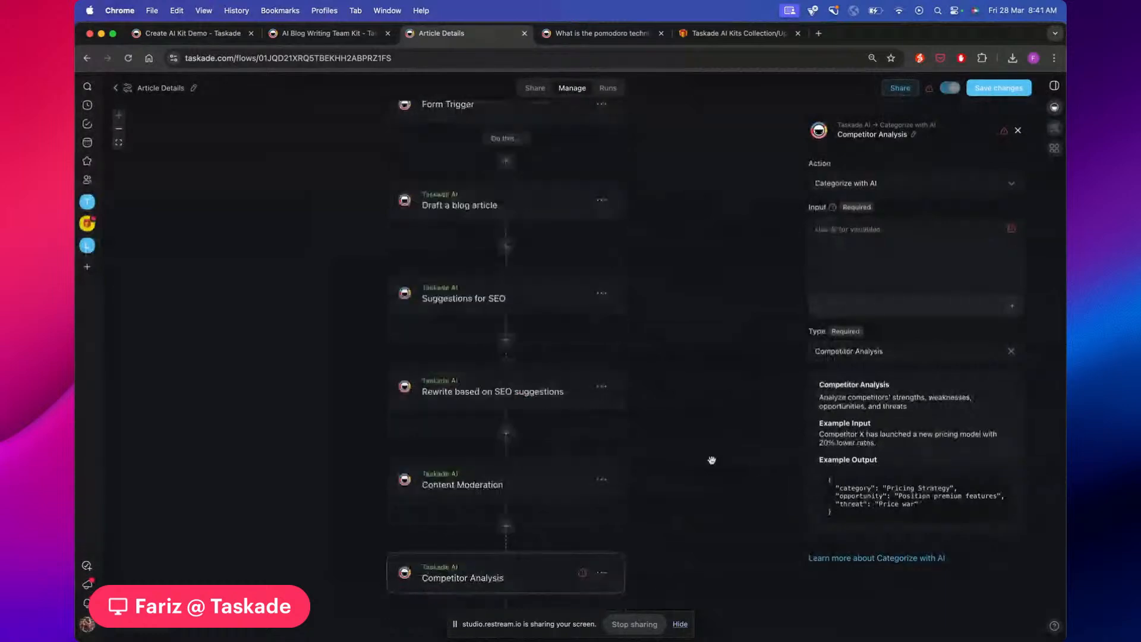
scroll(711, 460, down, 2)
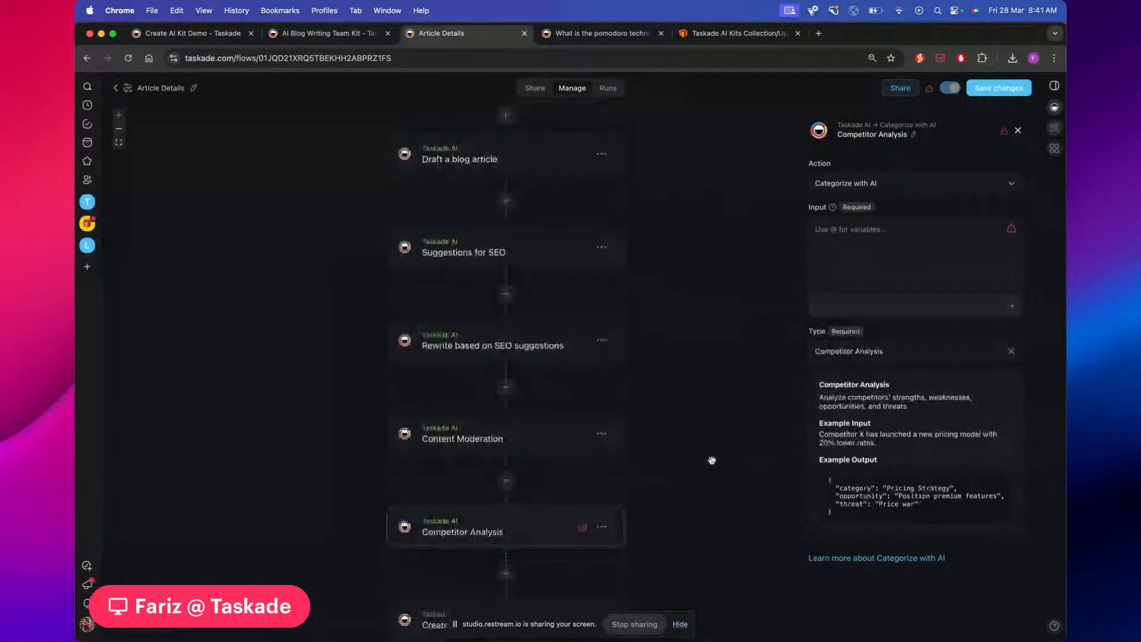
scroll(712, 460, down, 1)
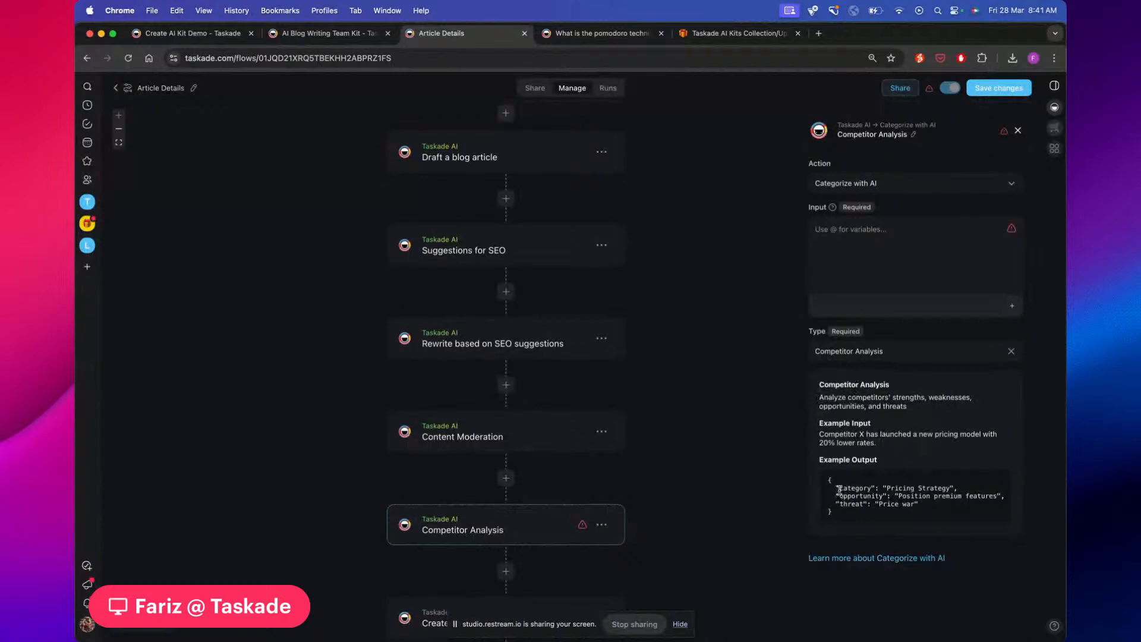
scroll(681, 472, down, 2)
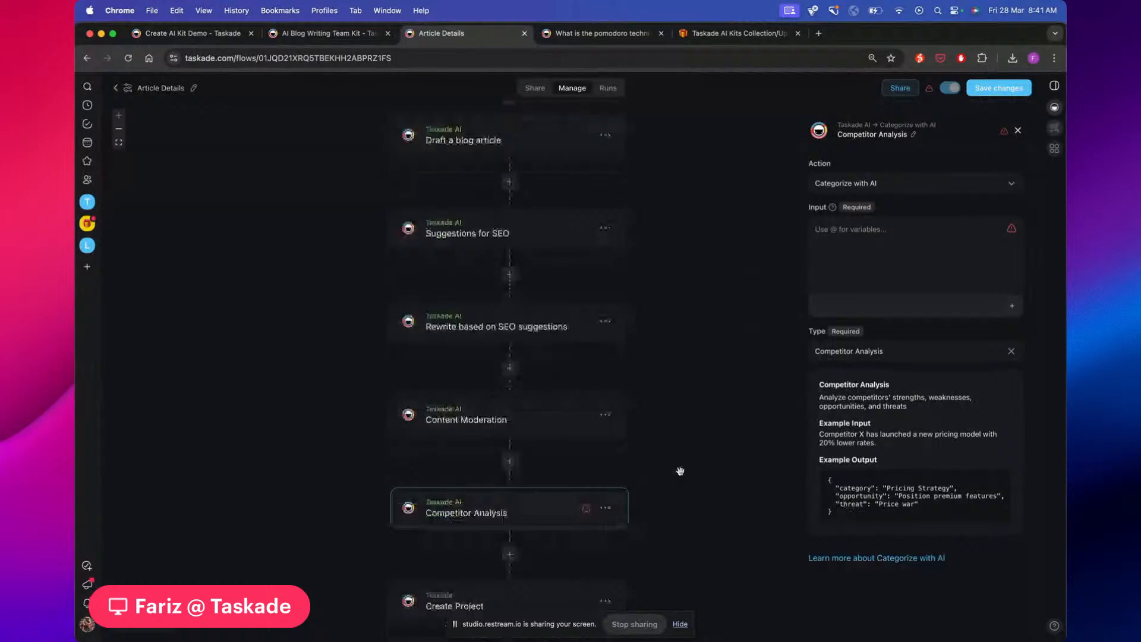
scroll(681, 471, down, 3)
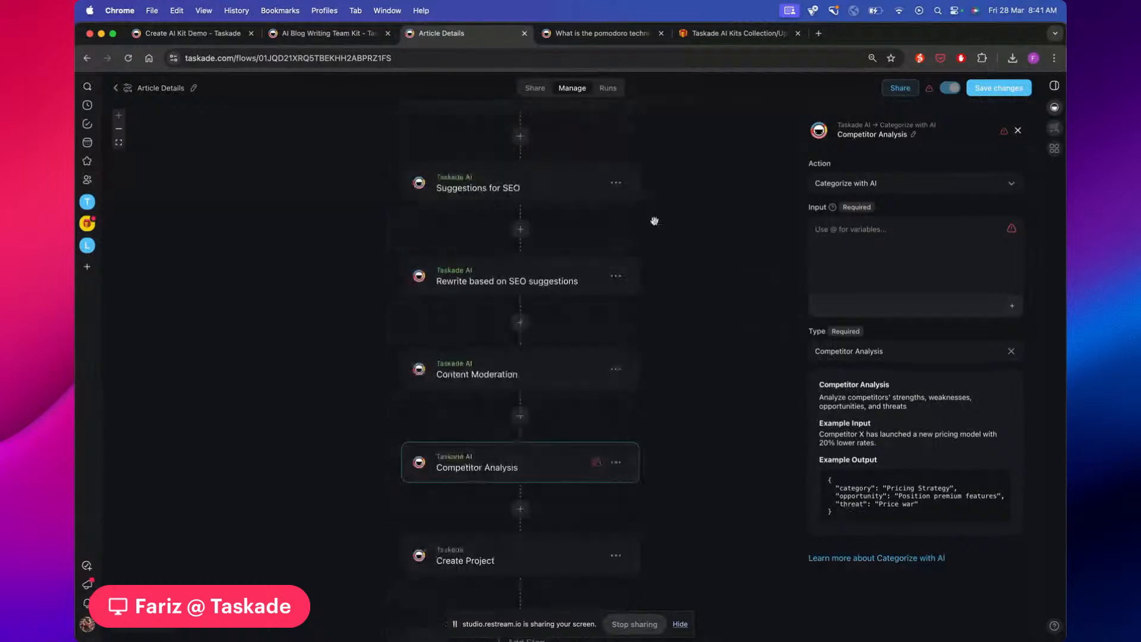
scroll(654, 221, up, 3)
scroll(654, 221, up, 5)
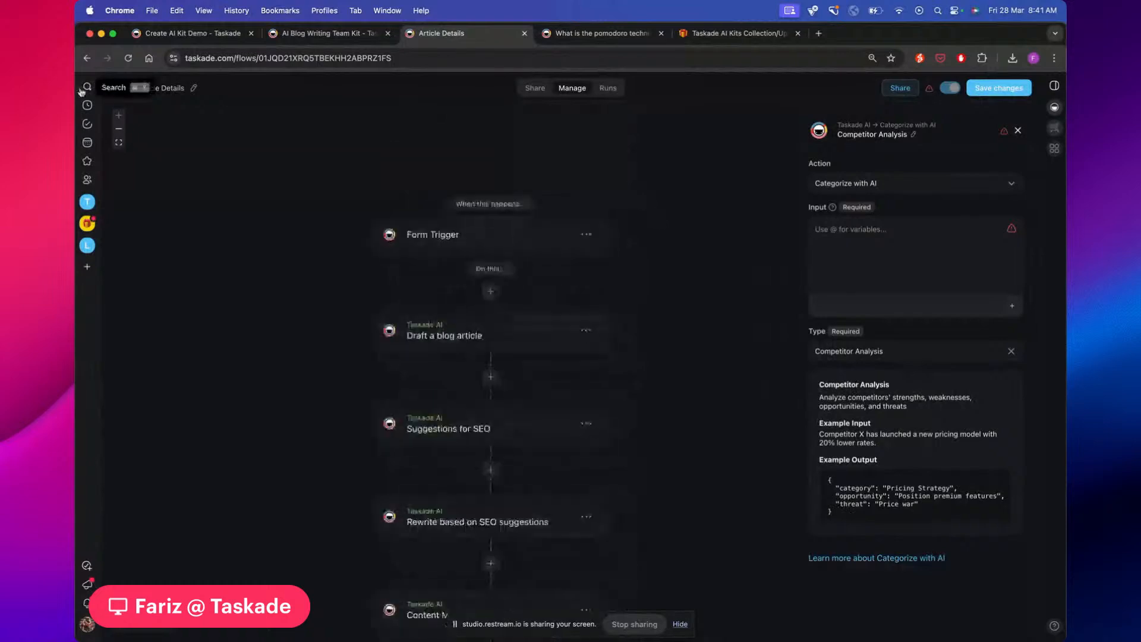
click(117, 89)
click(616, 145)
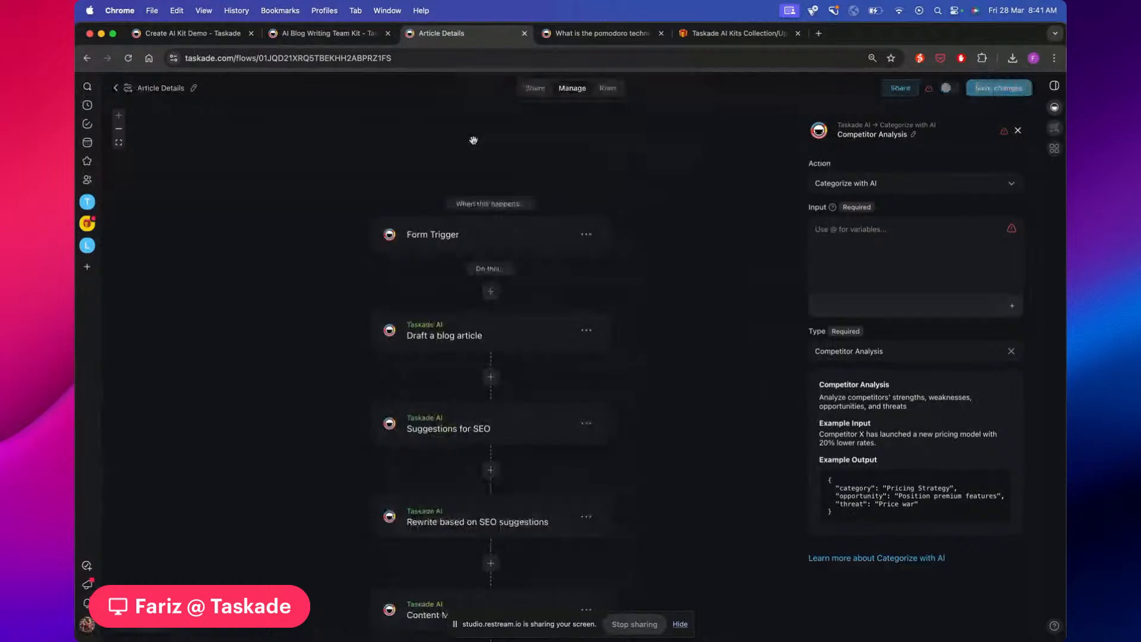
Leave the flow and open the Livestream 27/28 Mar project from the Home space
click(115, 88)
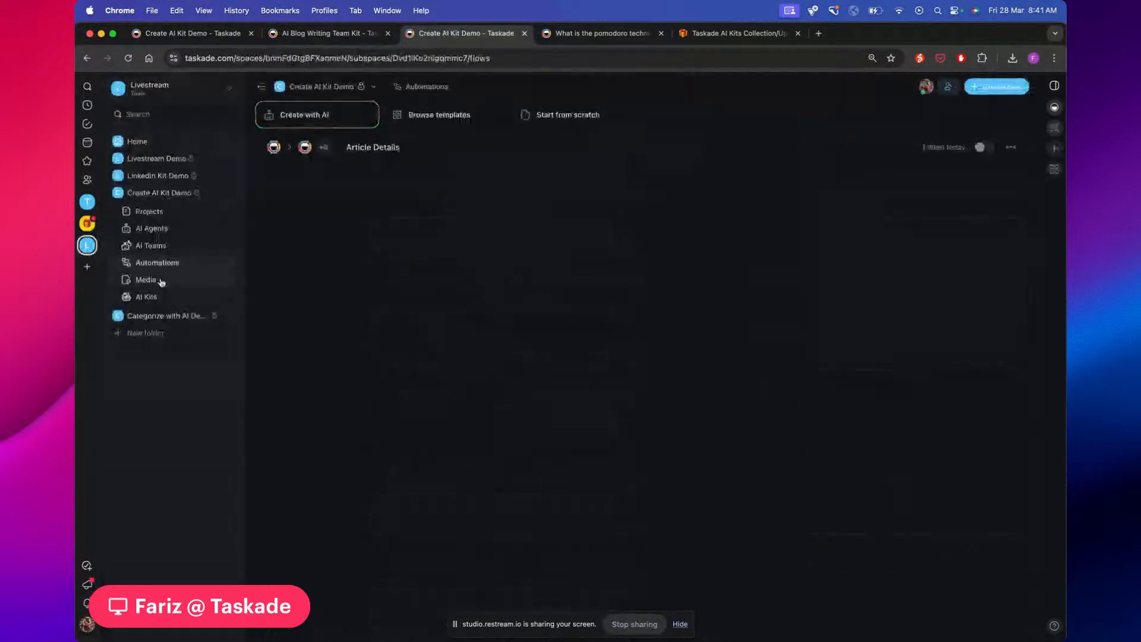
click(156, 157)
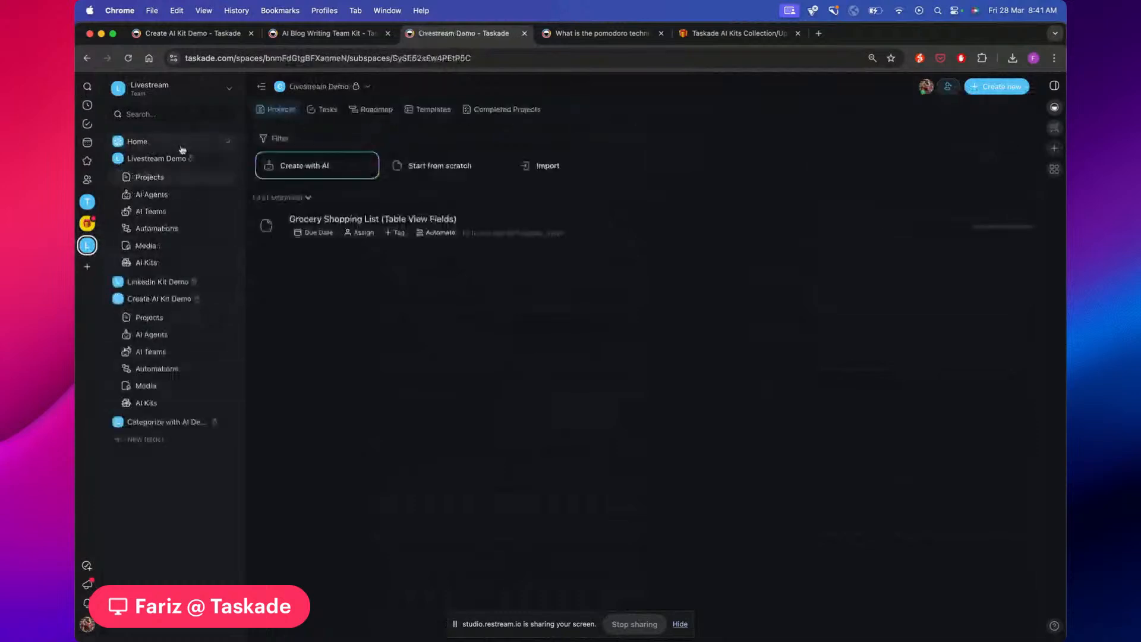
click(173, 146)
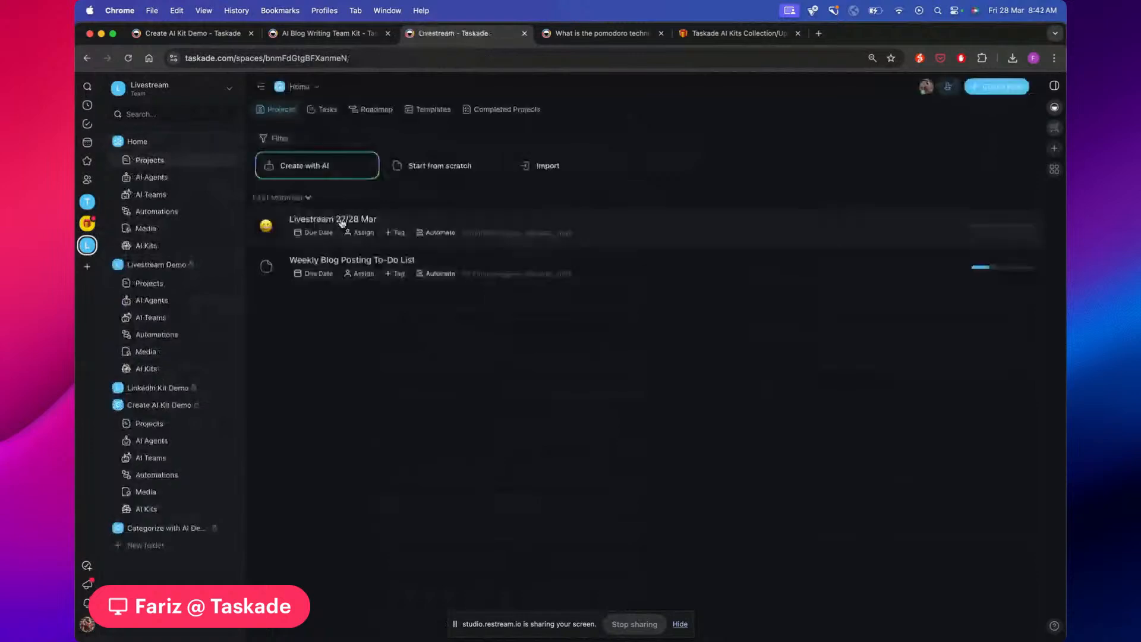
click(342, 223)
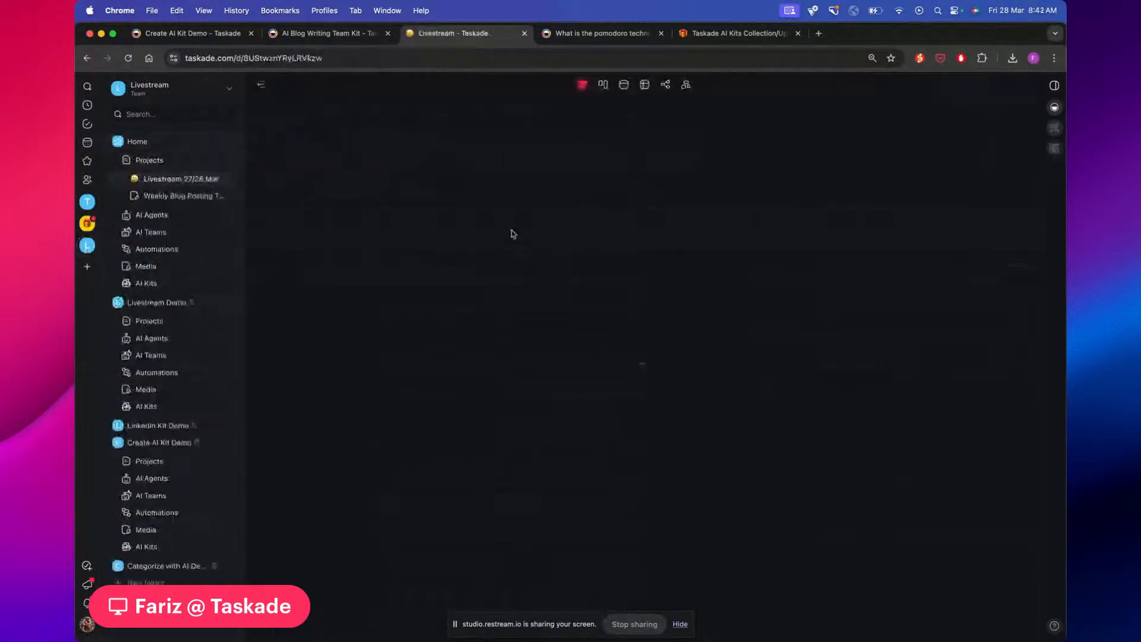
Mark AI Kits Gallery done, fold it, and expand the Mail Hook Trigger section
key(super+Return)
click(369, 259)
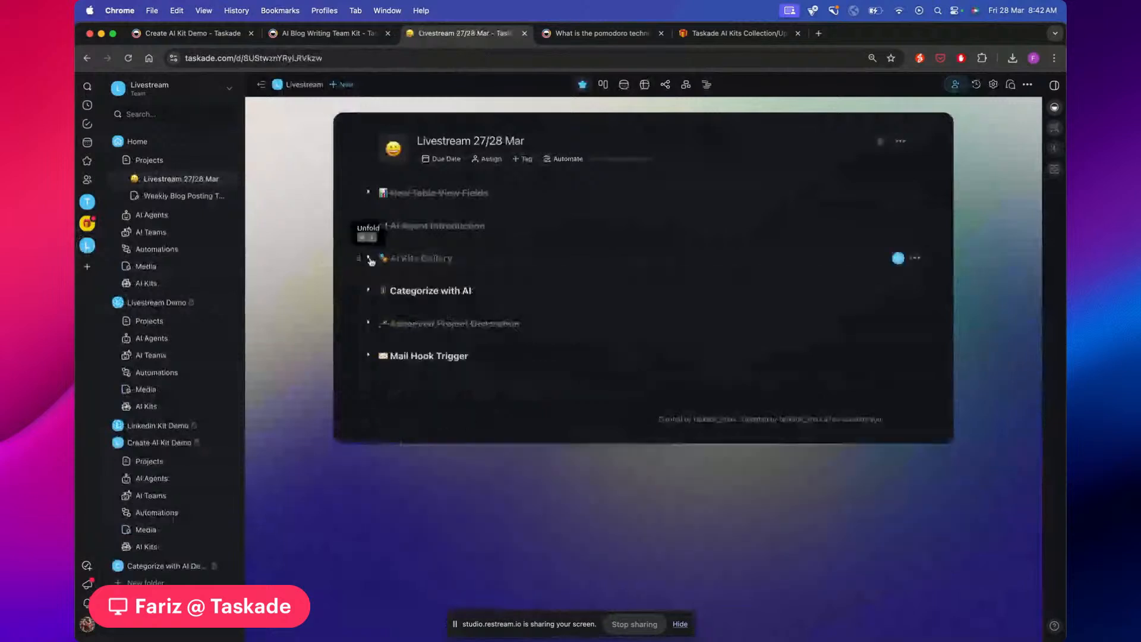
click(368, 291)
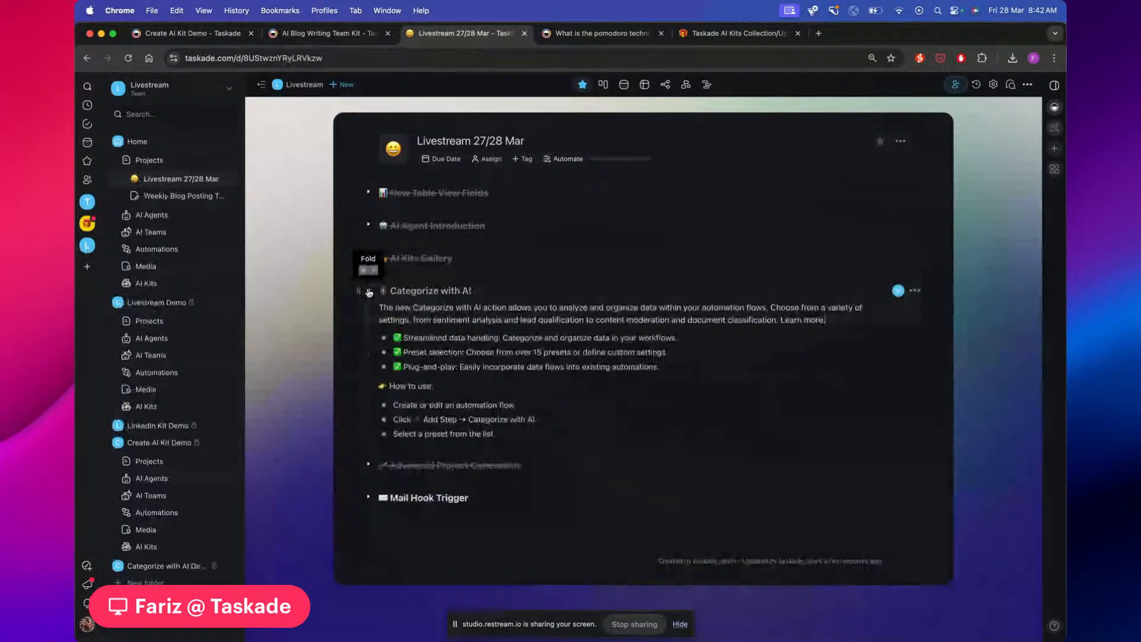
click(368, 292)
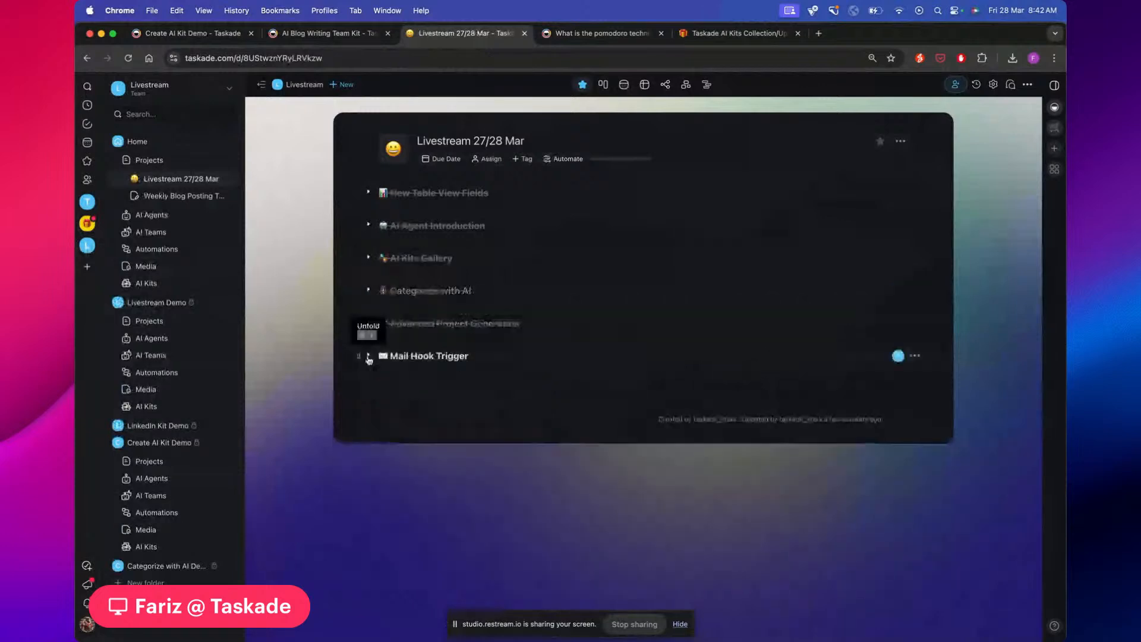
click(369, 356)
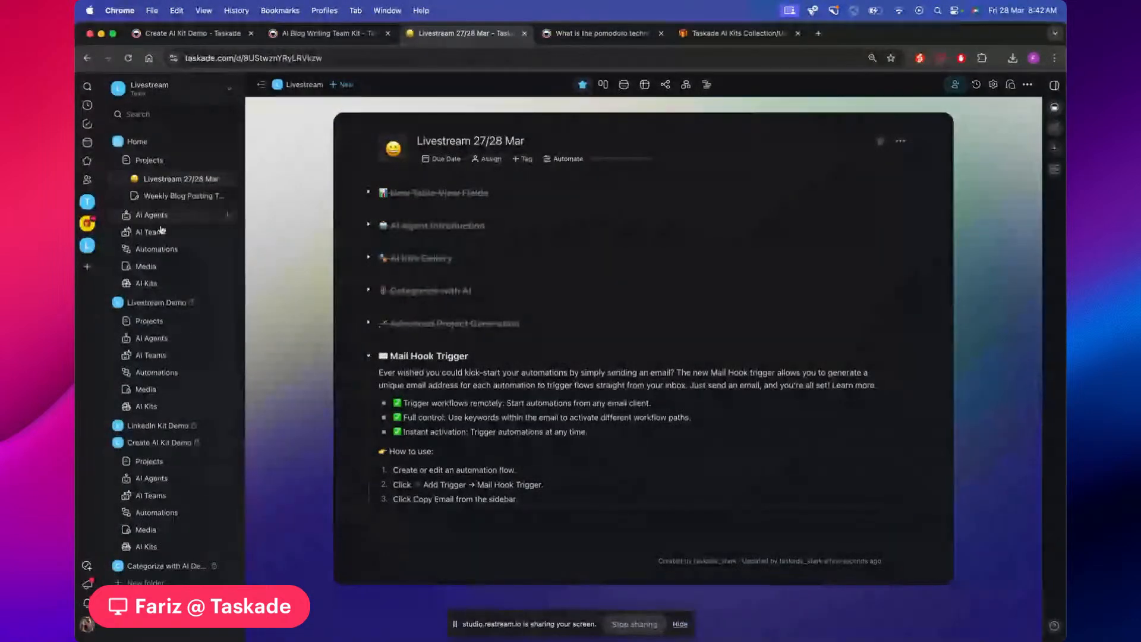
click(157, 250)
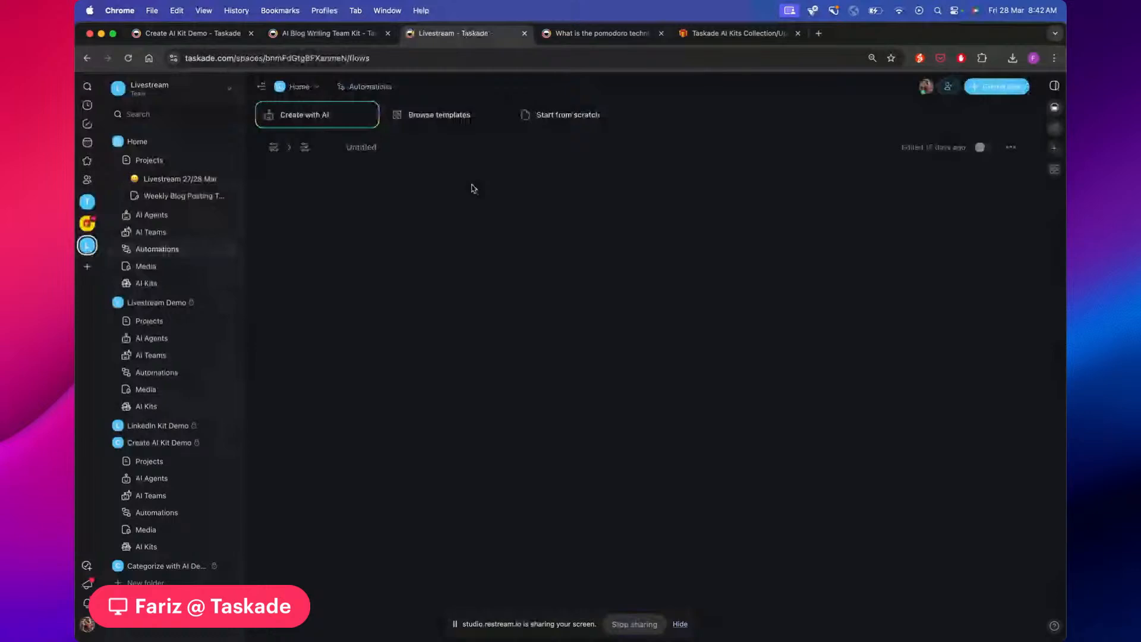
Give the Untitled flow a Gmail New Email trigger, then cancel leaving the flow
click(394, 155)
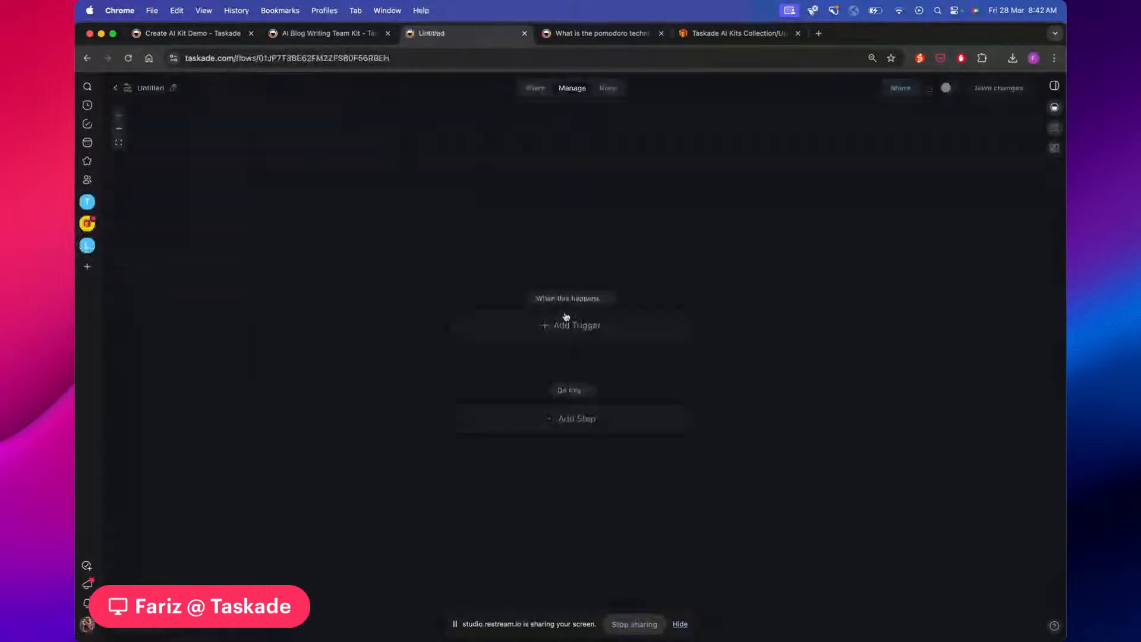
click(568, 324)
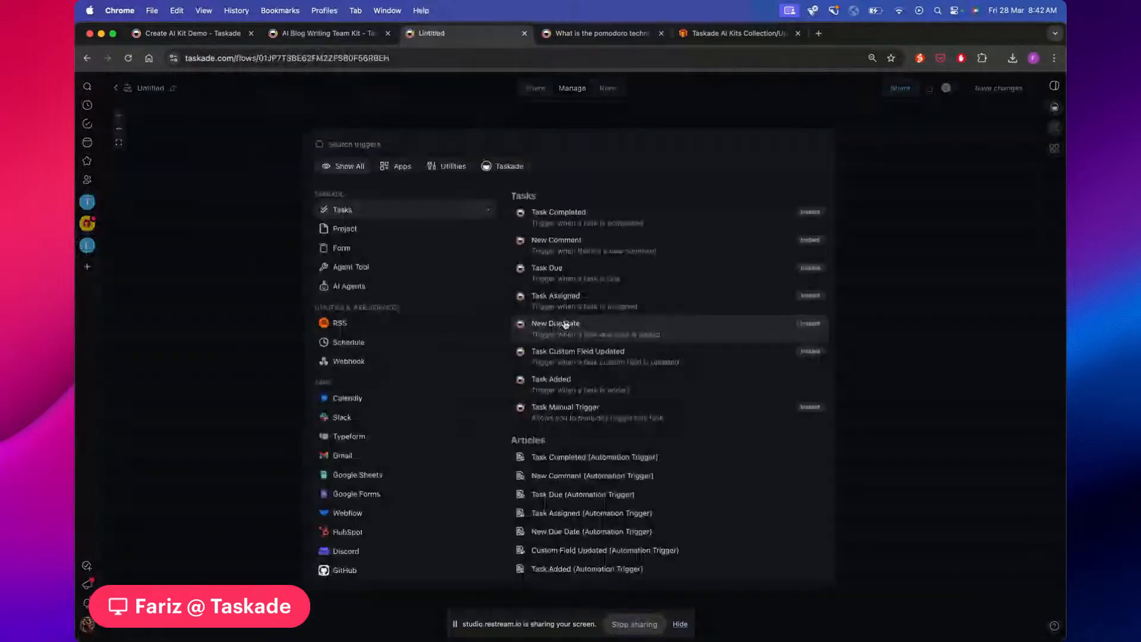
text(mail)
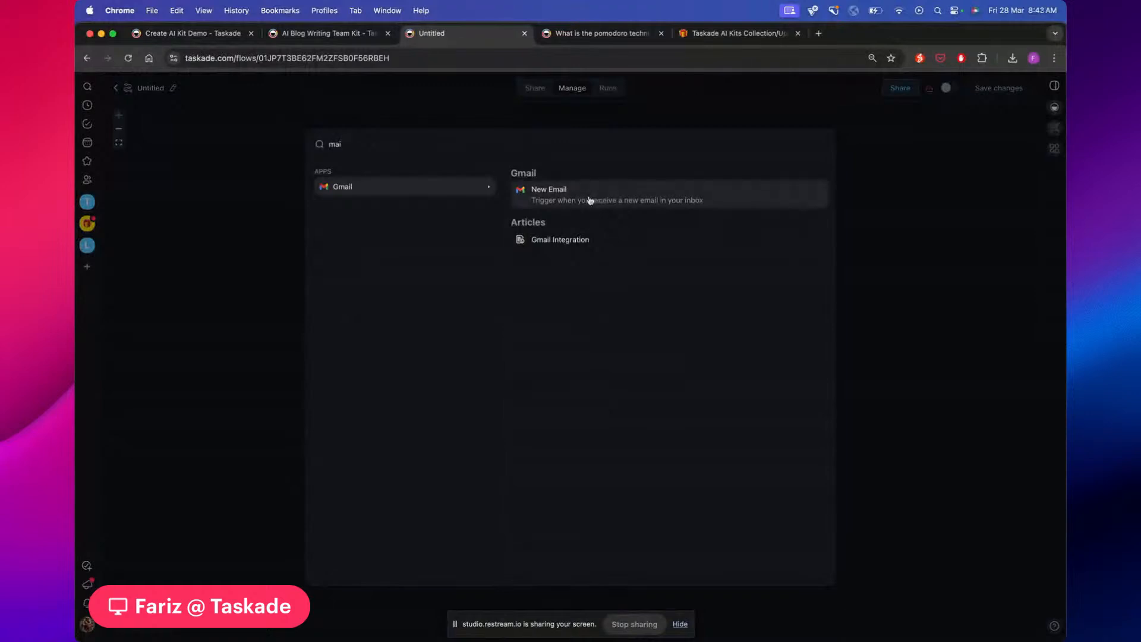
click(620, 194)
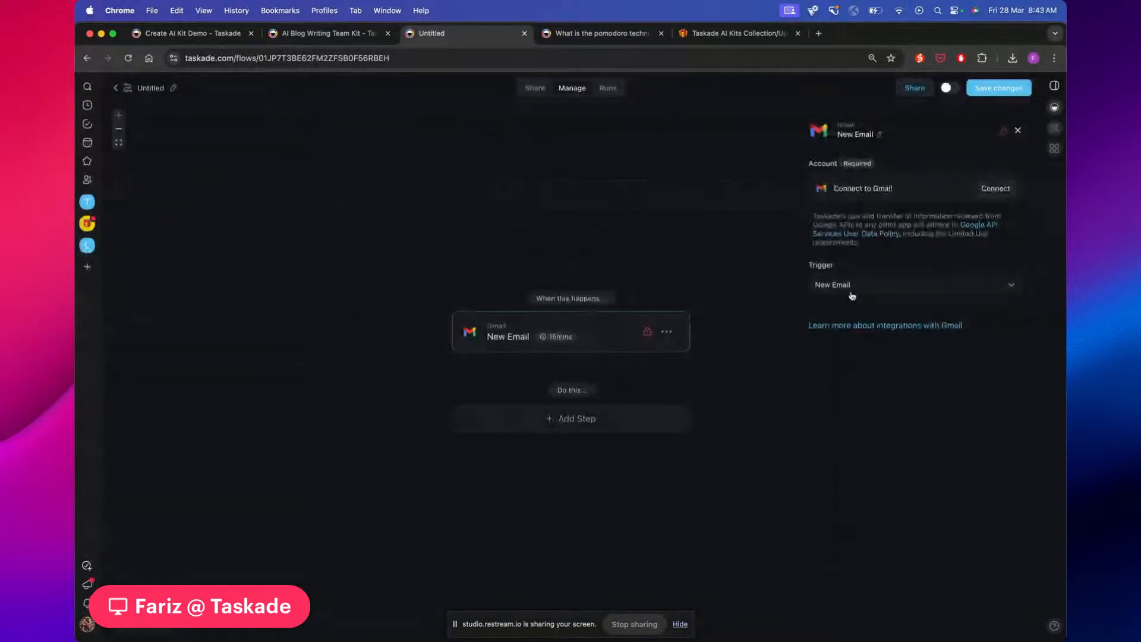
click(870, 288)
click(843, 324)
click(115, 88)
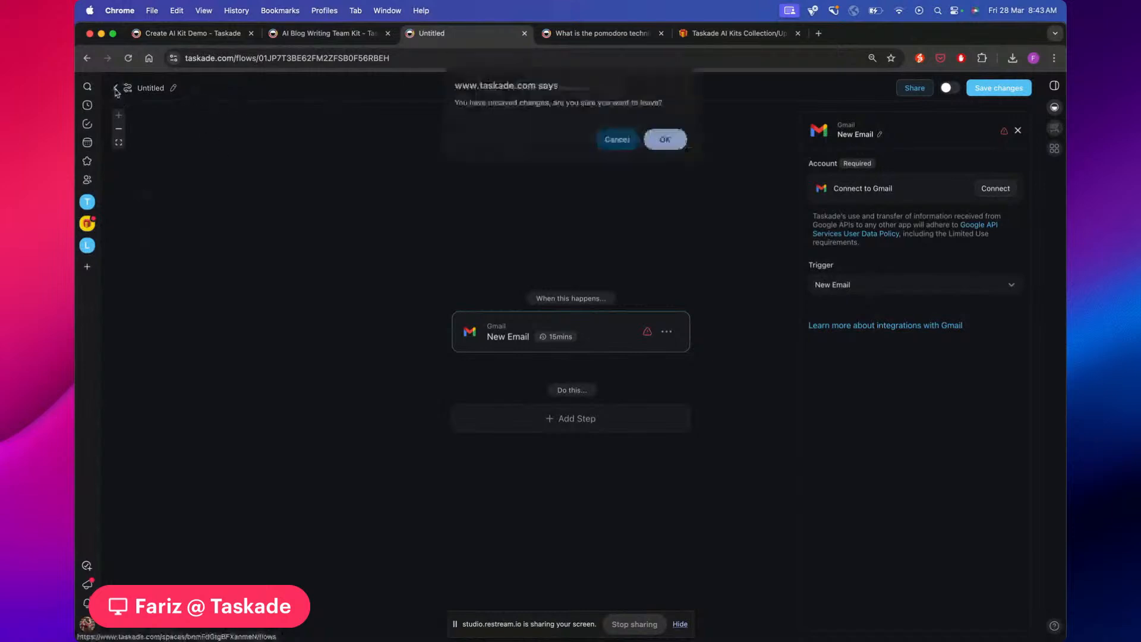
click(618, 142)
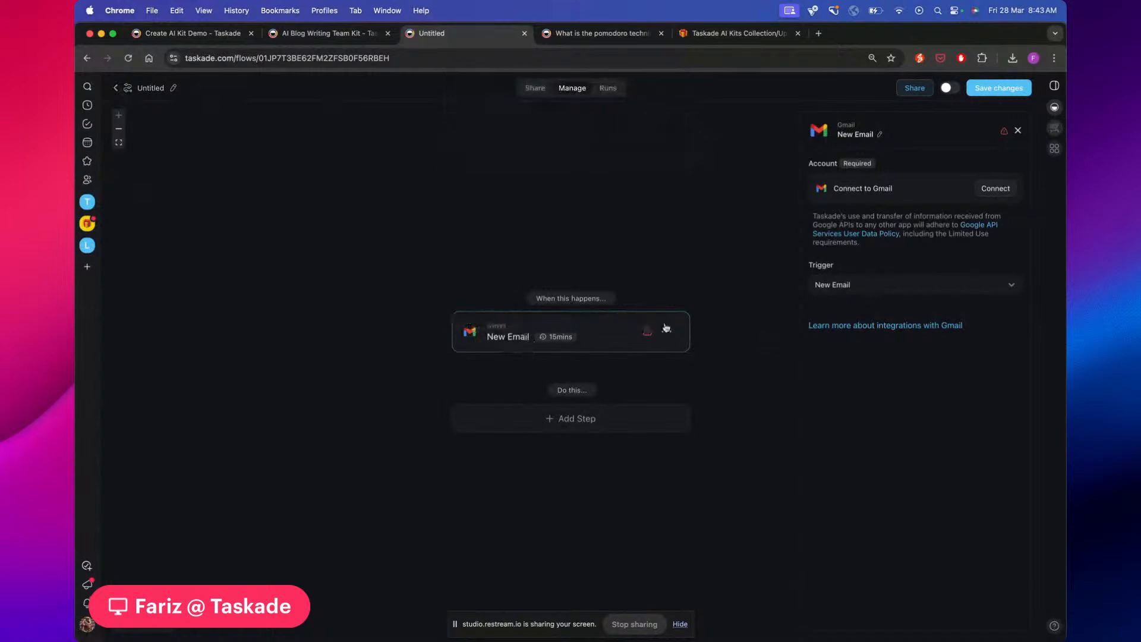
mouse_move(541, 342)
Scroll through the personal posts flow: Gmail New Email trigger, filter, Create Project and Send Email
scroll(550, 401, down, 3)
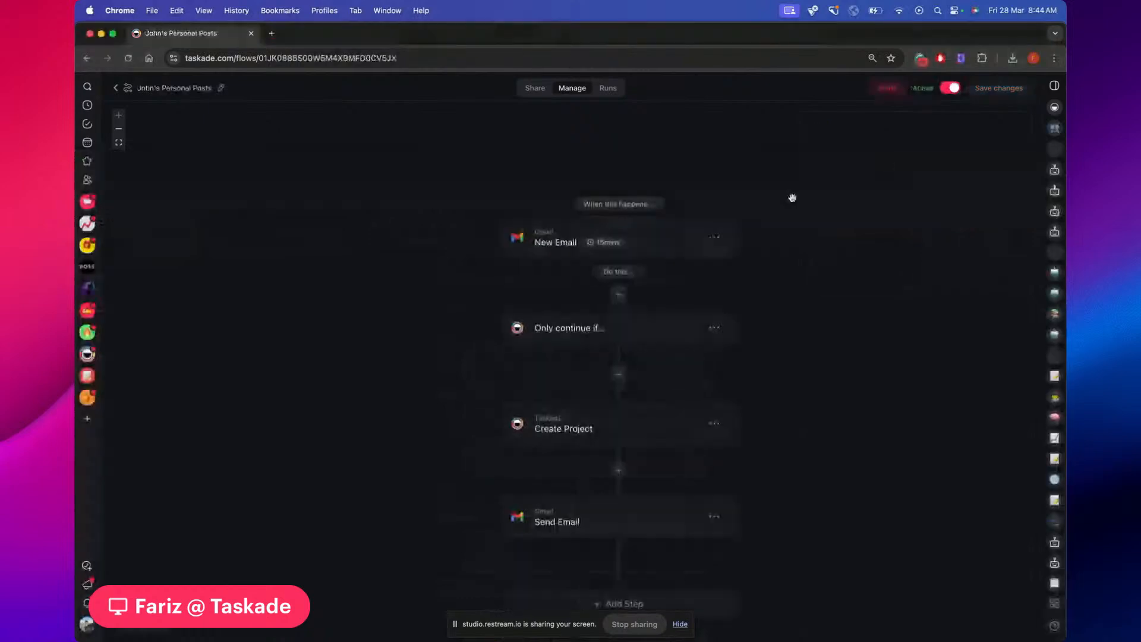
Collapse the agents sidebar and pan the personal-posts flow canvas down and right
click(1055, 87)
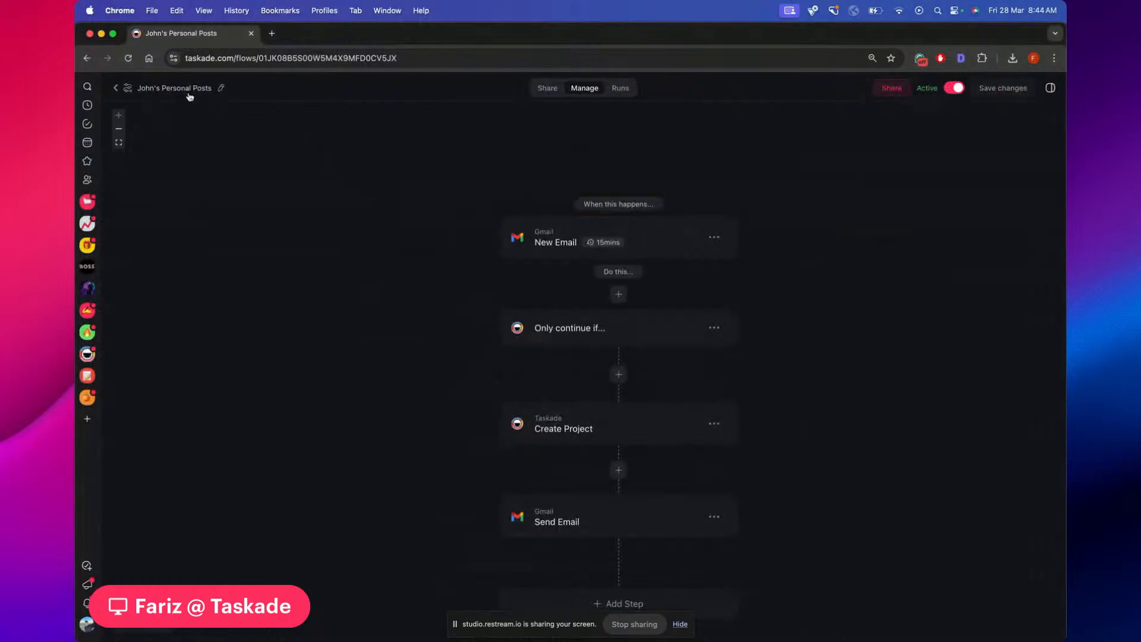
scroll(328, 227, down, 1)
scroll(329, 227, right, 1)
scroll(329, 227, down, 1)
scroll(328, 227, right, 1)
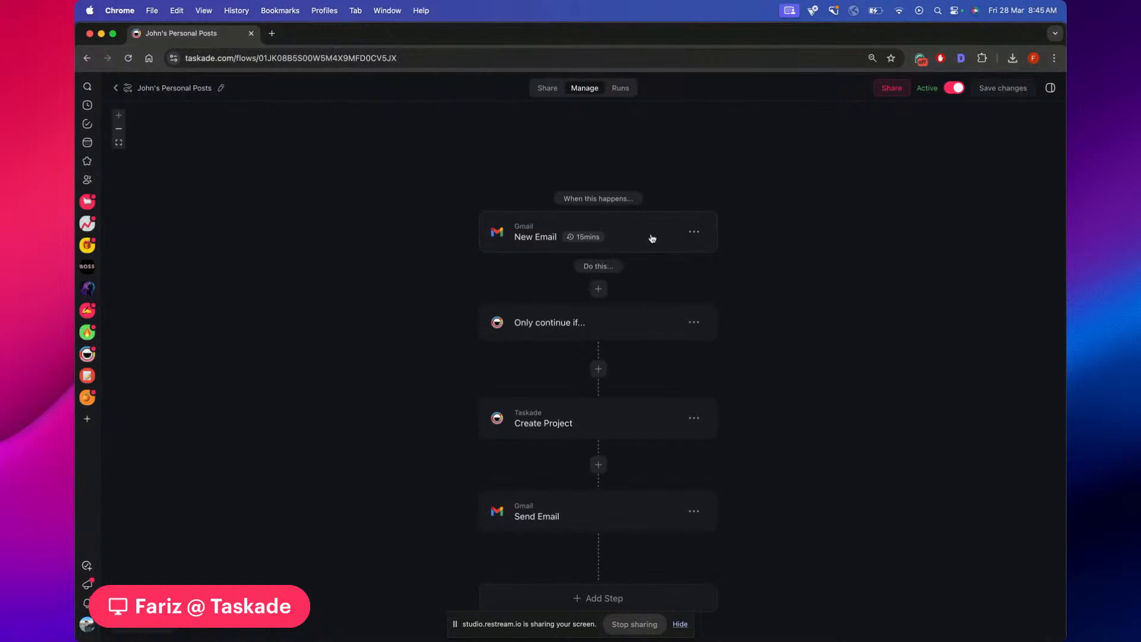
Inspect the New Email trigger, Only continue if filter, and Create Project settings (Email Subject title, Email Body content)
click(570, 235)
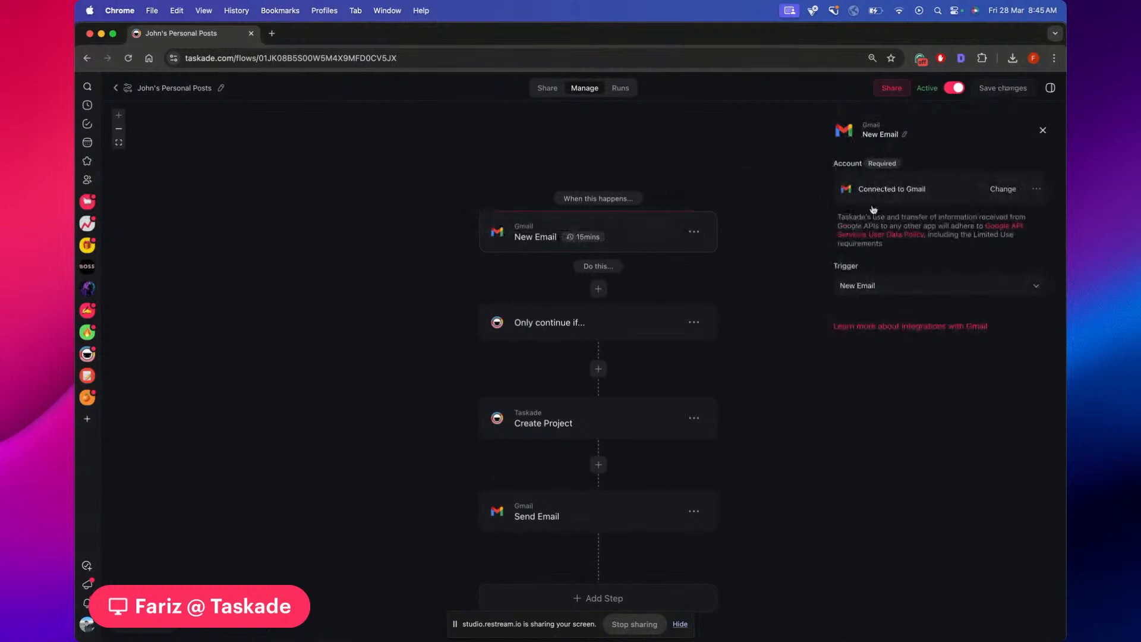
scroll(780, 228, down, 2)
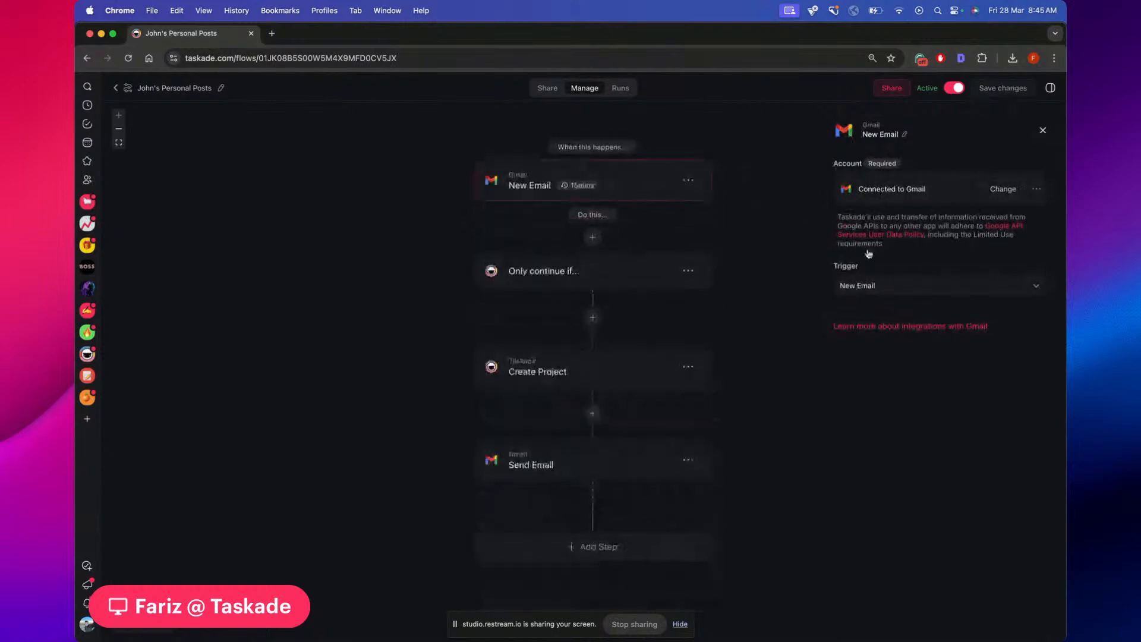
click(556, 283)
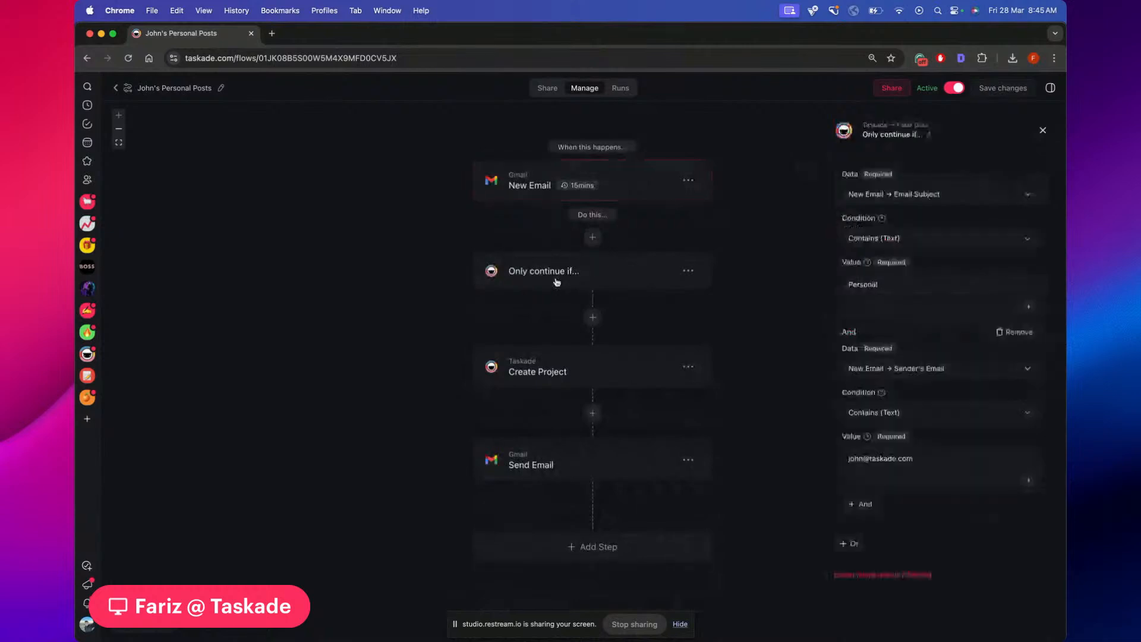
drag(741, 228, 723, 224)
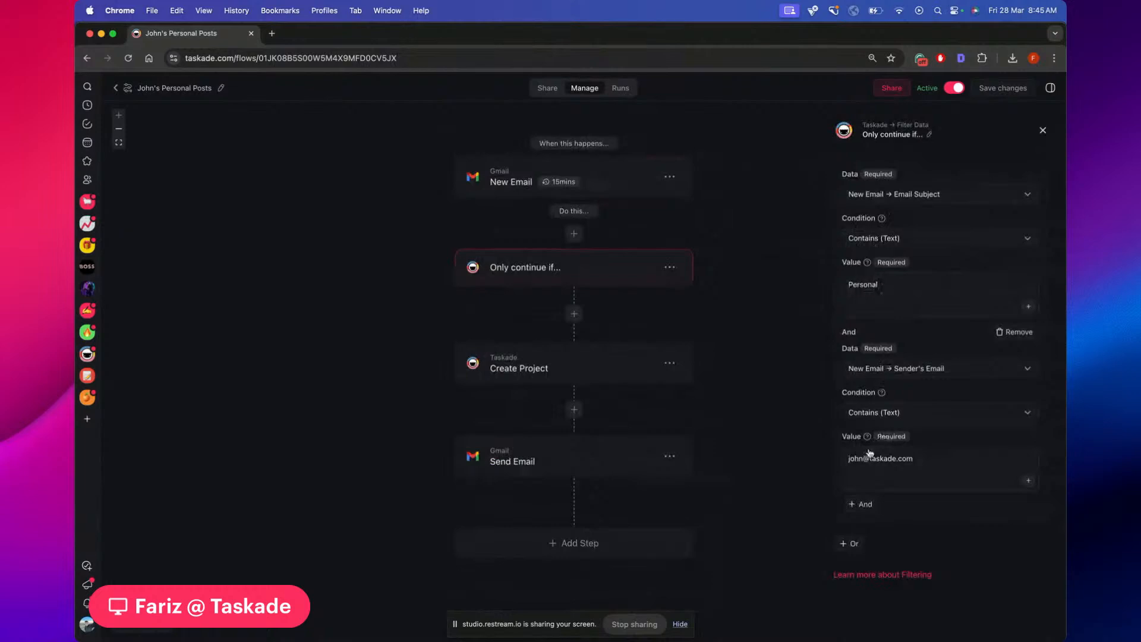
mouse_move(881, 393)
mouse_move(867, 257)
click(574, 368)
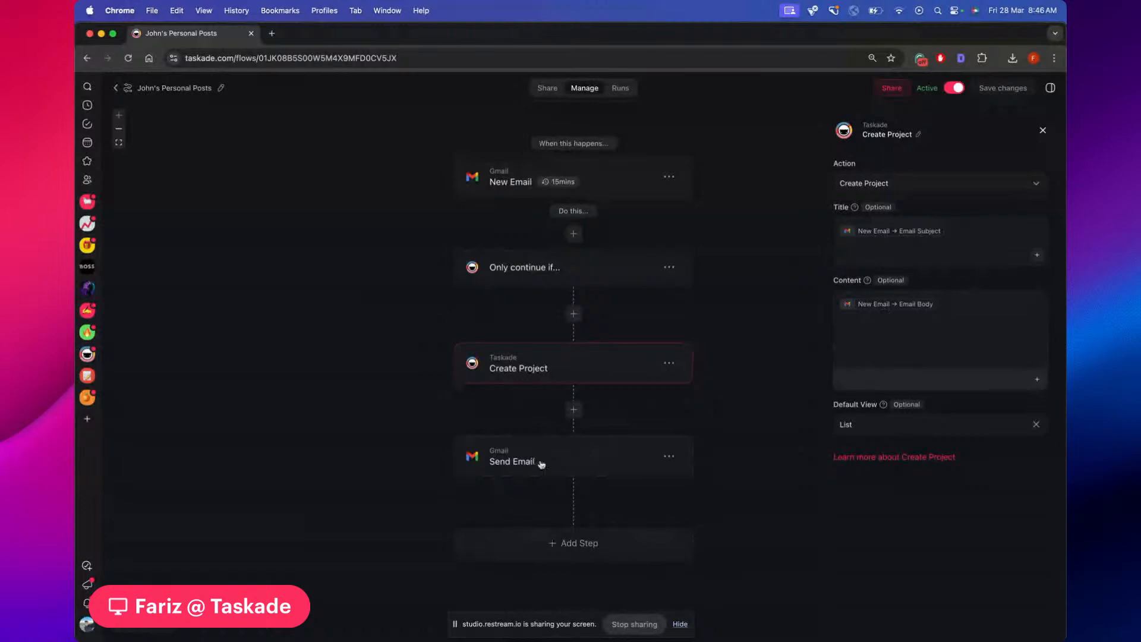
Show the Send Email settings down to its 'Personal post project created' subject and plain-text body
click(531, 461)
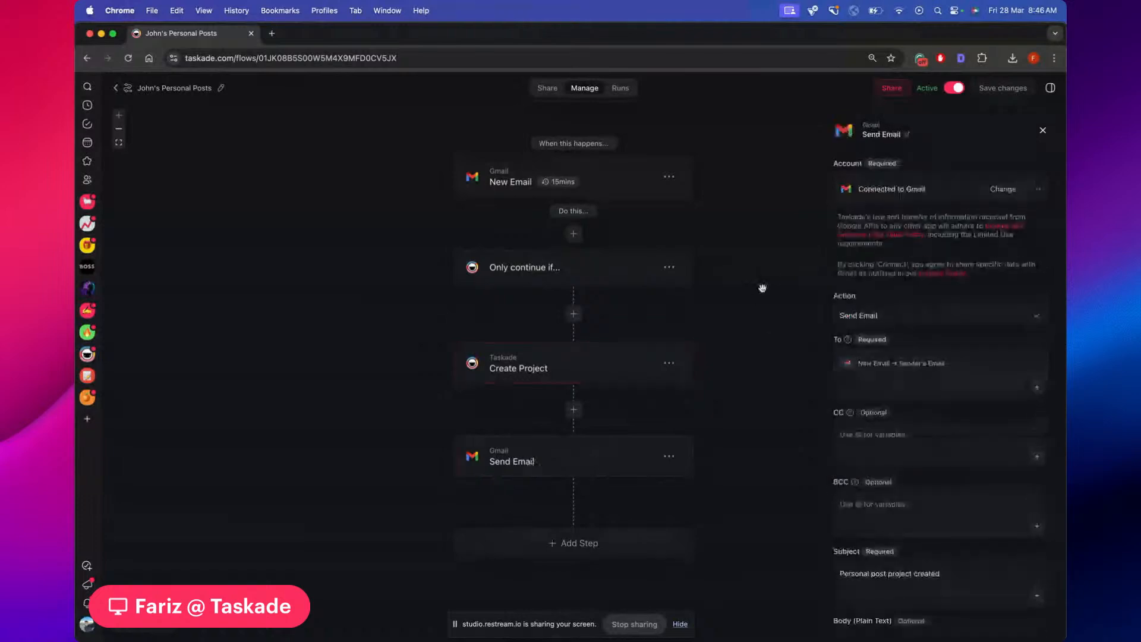
scroll(762, 288, down, 1)
scroll(901, 274, down, 3)
scroll(915, 291, down, 3)
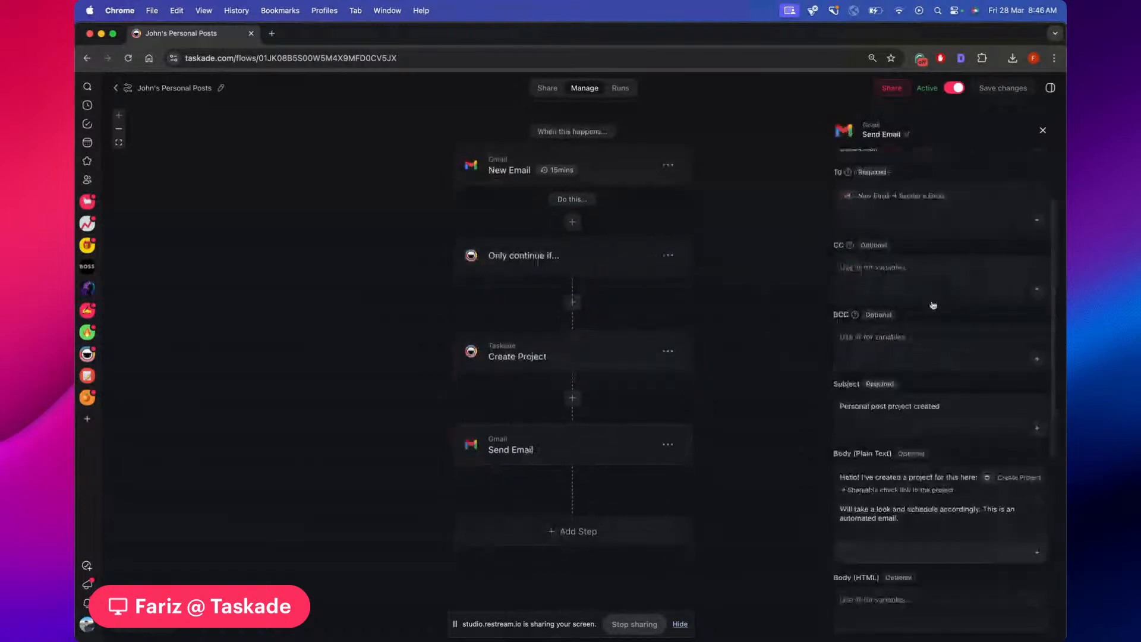
scroll(909, 321, down, 2)
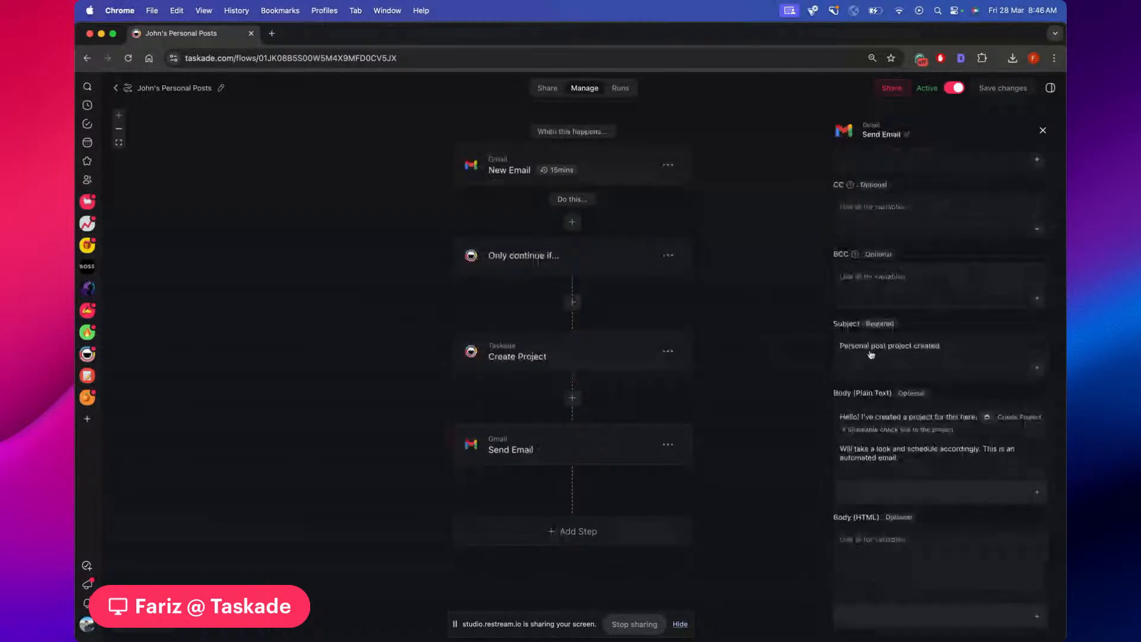
scroll(951, 367, down, 1)
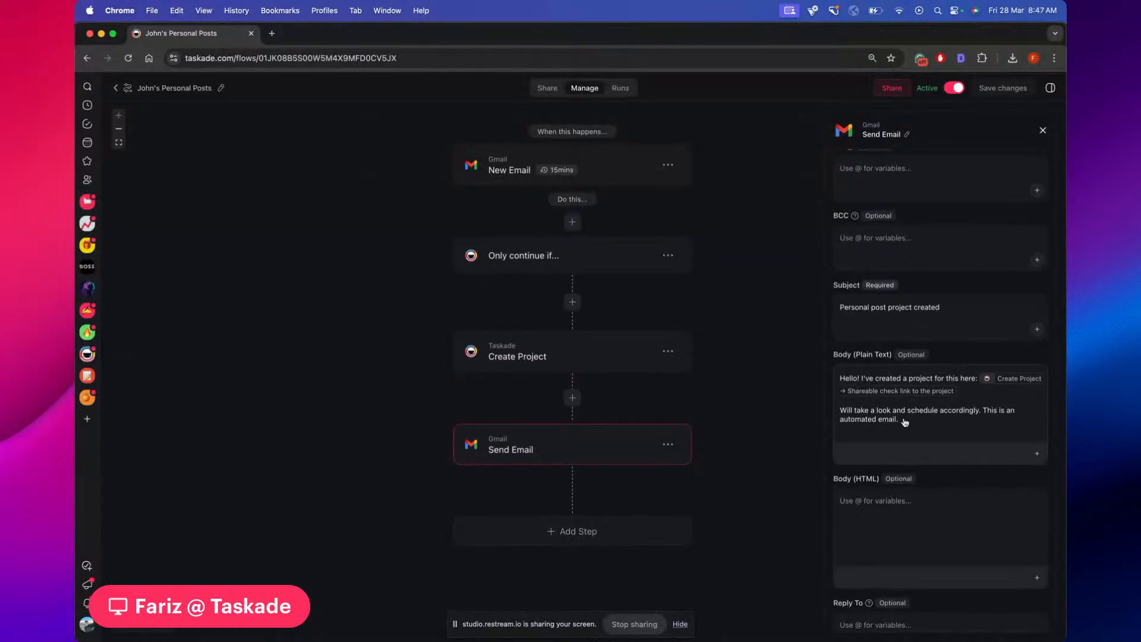
Start a new line at the end of the plain-text email body, removing a stray @
click(905, 422)
drag(732, 363, 740, 370)
key(Return)
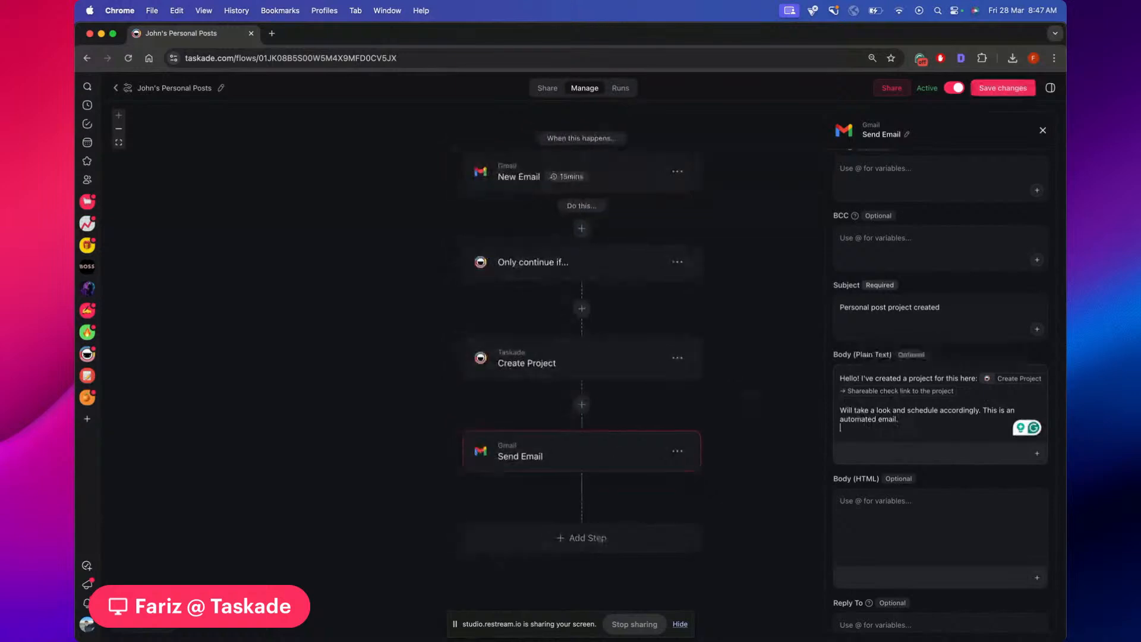
text(@)
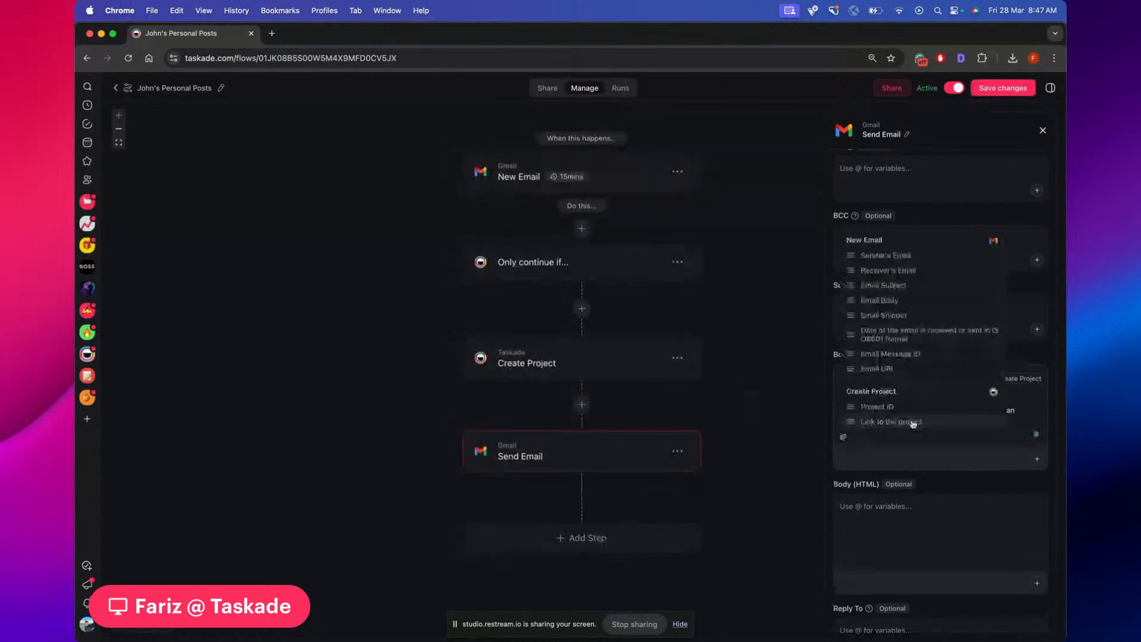
scroll(897, 277, down, 3)
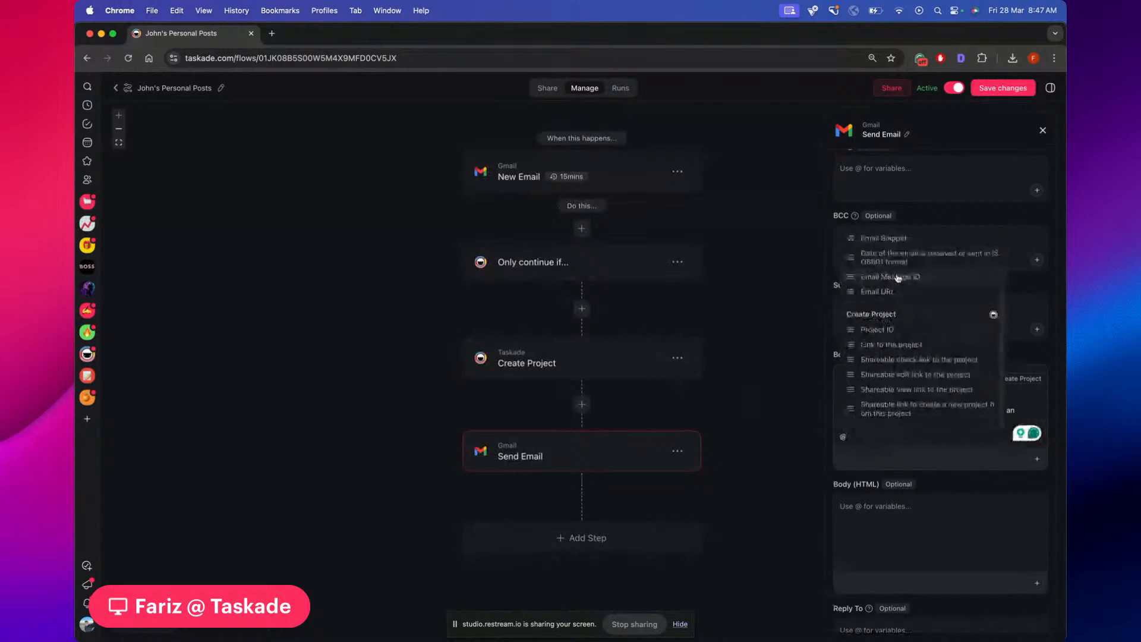
click(809, 434)
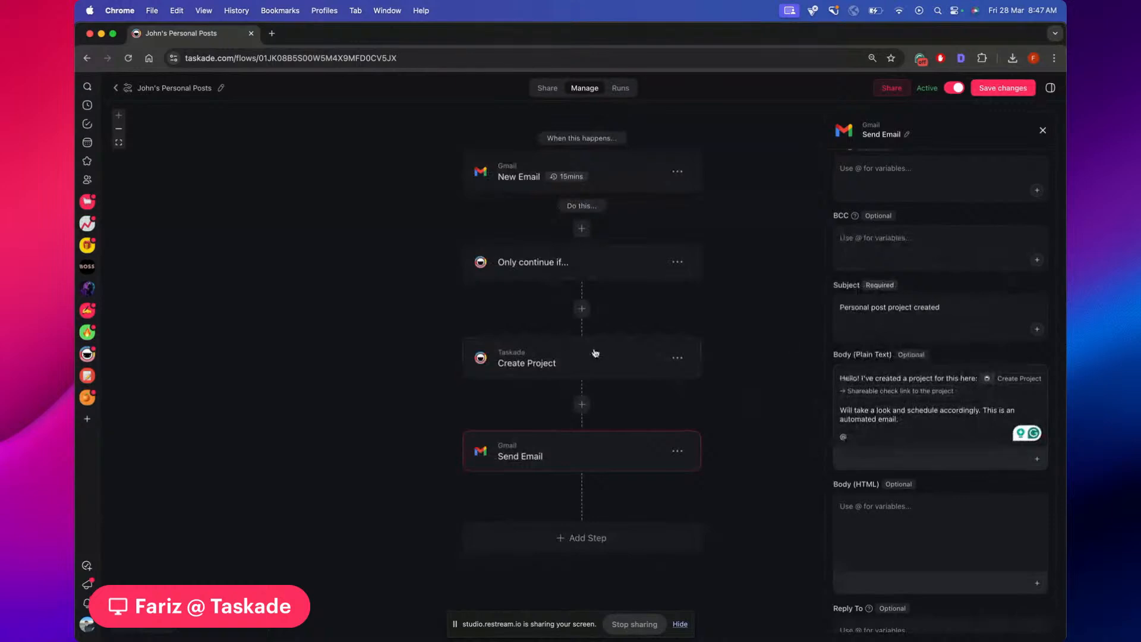
click(861, 441)
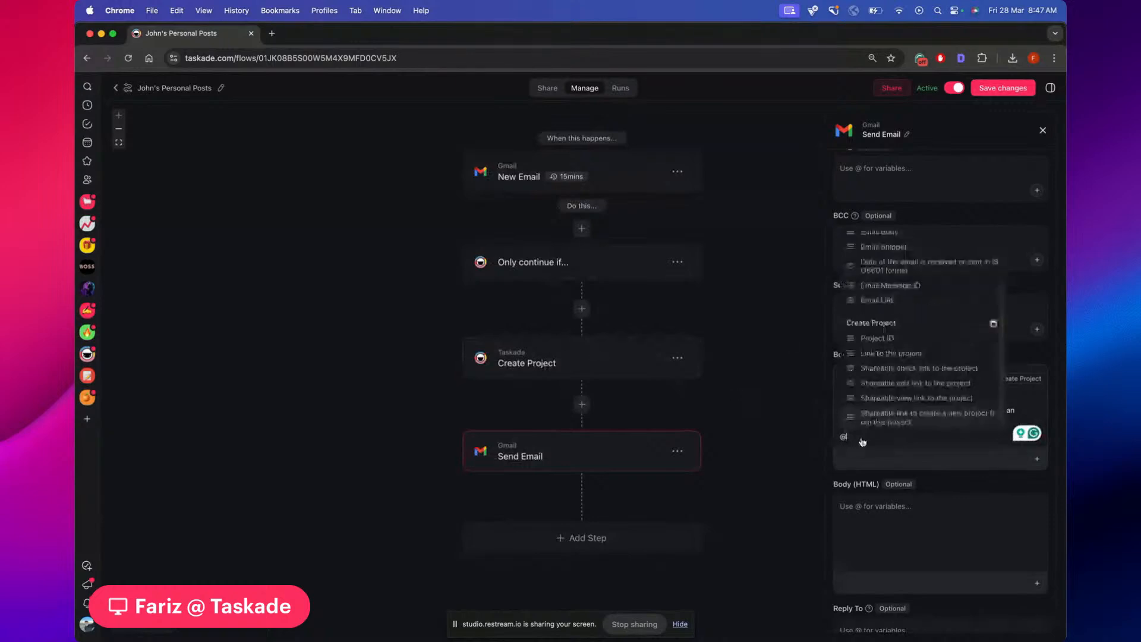
key(BackSpace)
Insert the Create Project 'Shareable view link to the project' variable on that new line
text(@)
scroll(872, 331, down, 3)
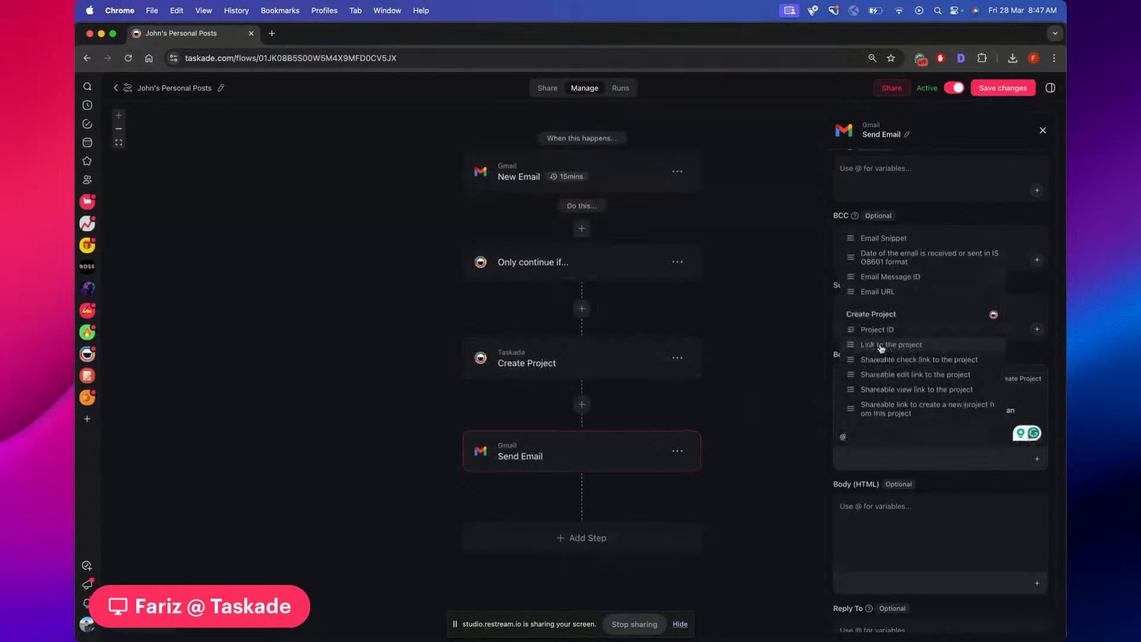
click(899, 390)
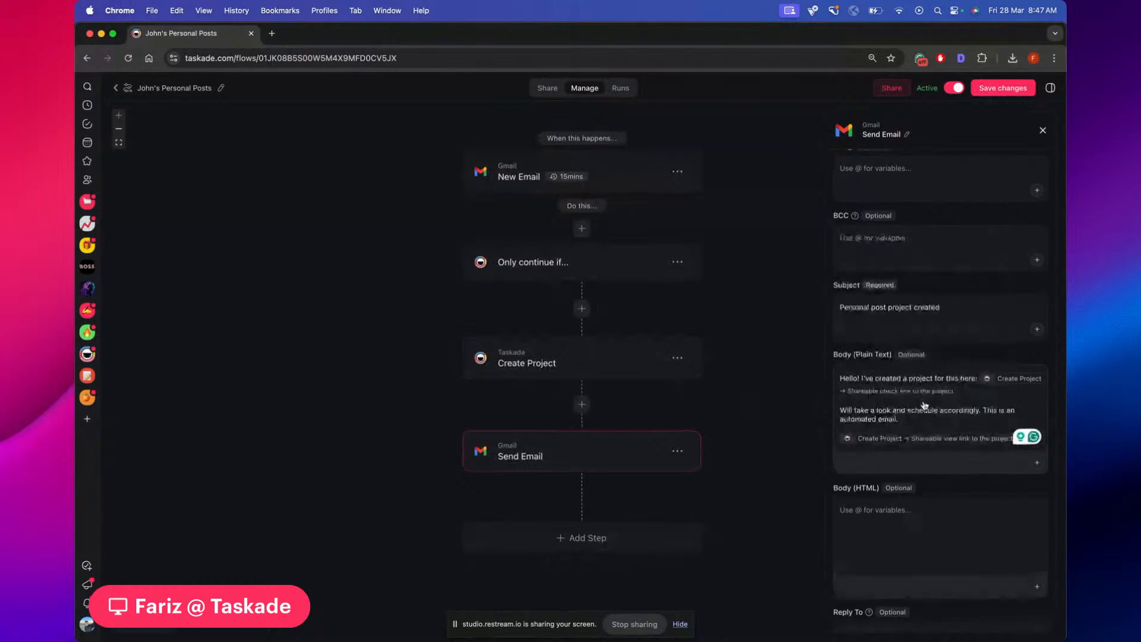
scroll(868, 376, down, 3)
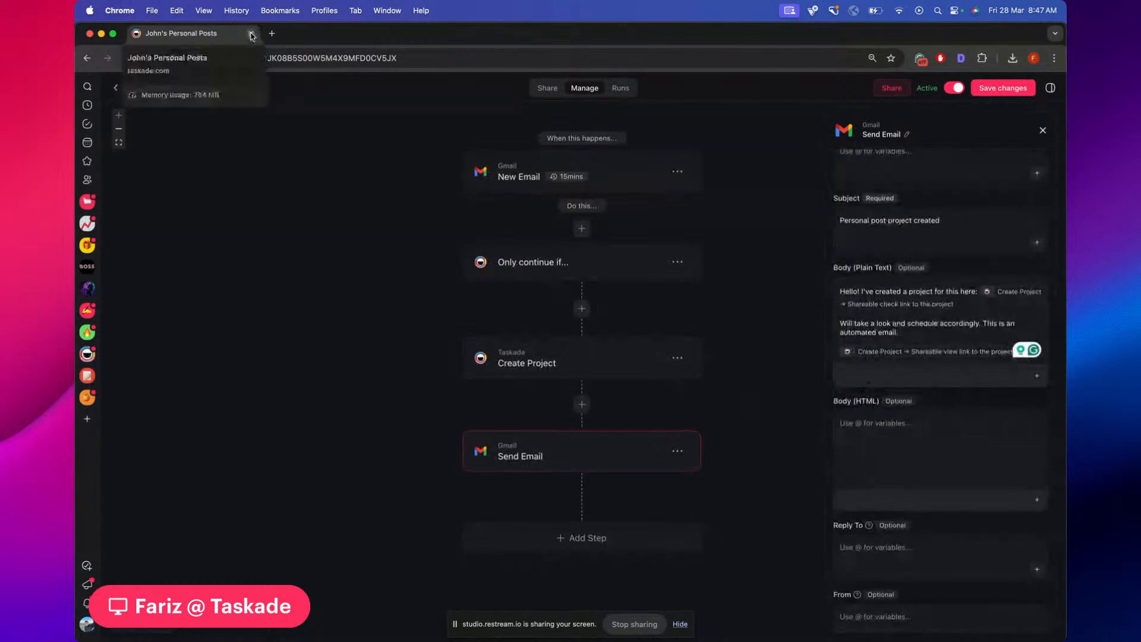
scroll(304, 192, down, 2)
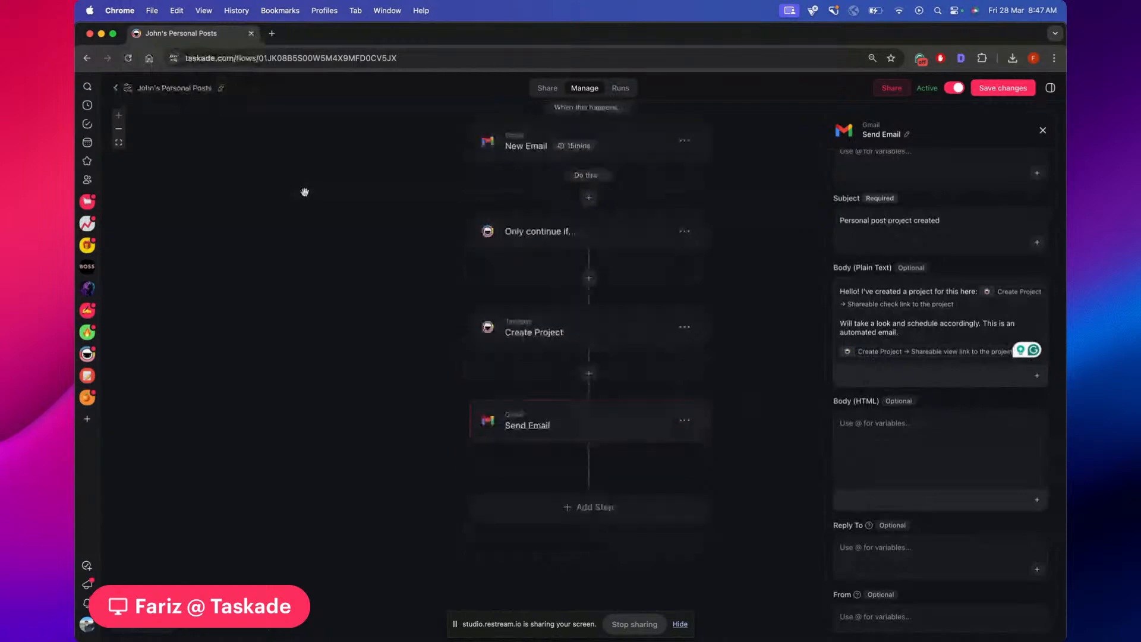
scroll(305, 192, up, 3)
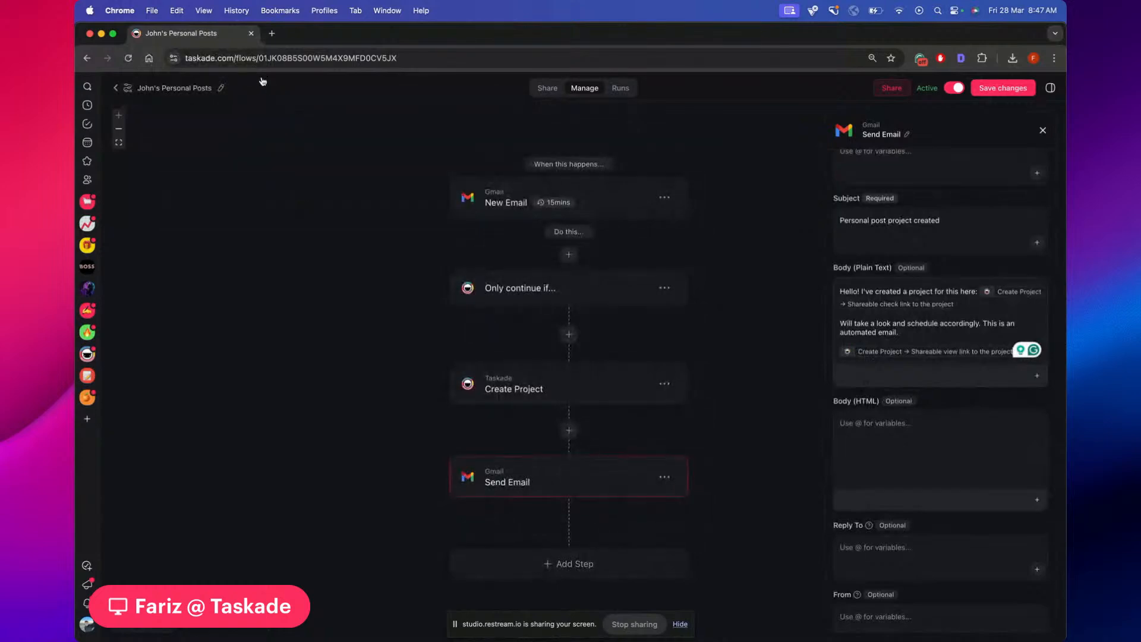
drag(252, 35, 252, 83)
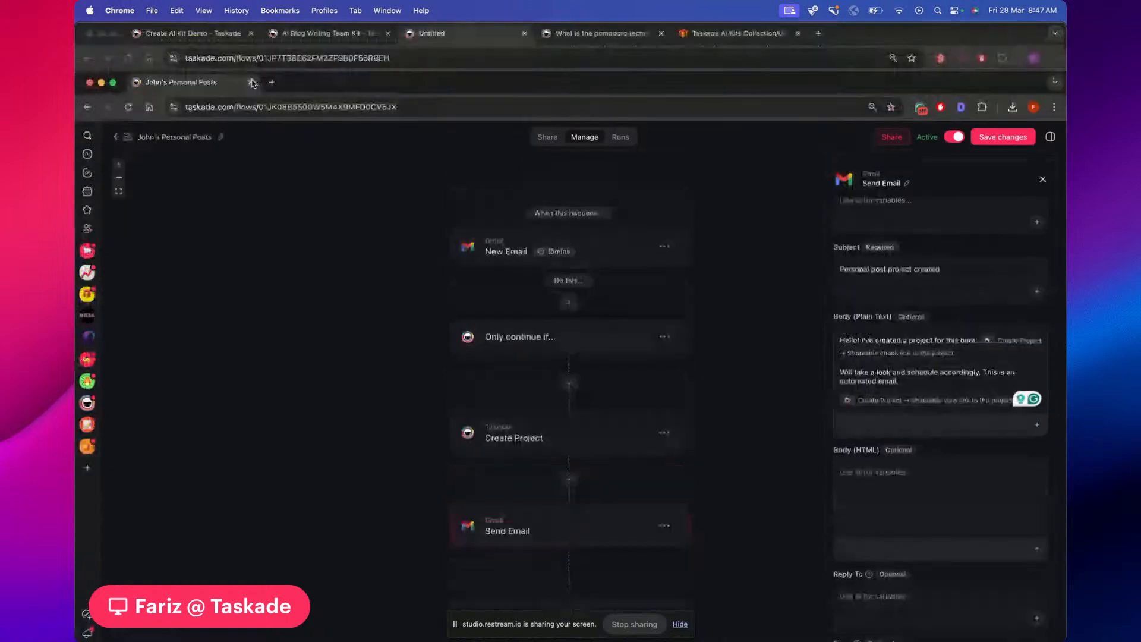
Leave the automation without saving and open the Livestream 27/28 Mar project in Create AI Kit Demo
click(252, 84)
click(609, 257)
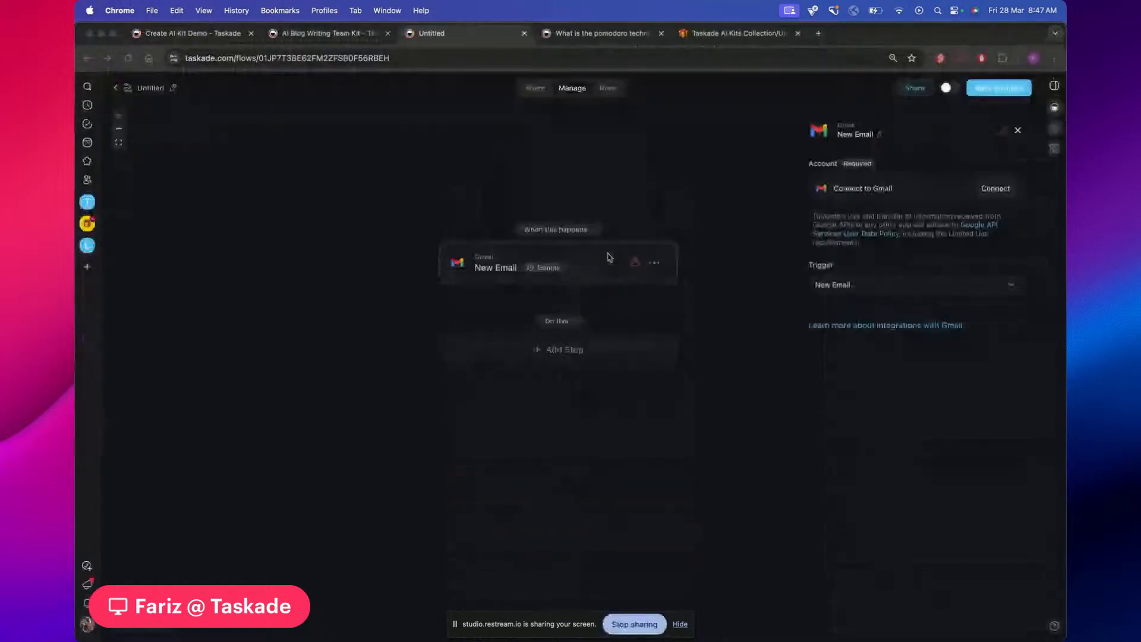
click(615, 37)
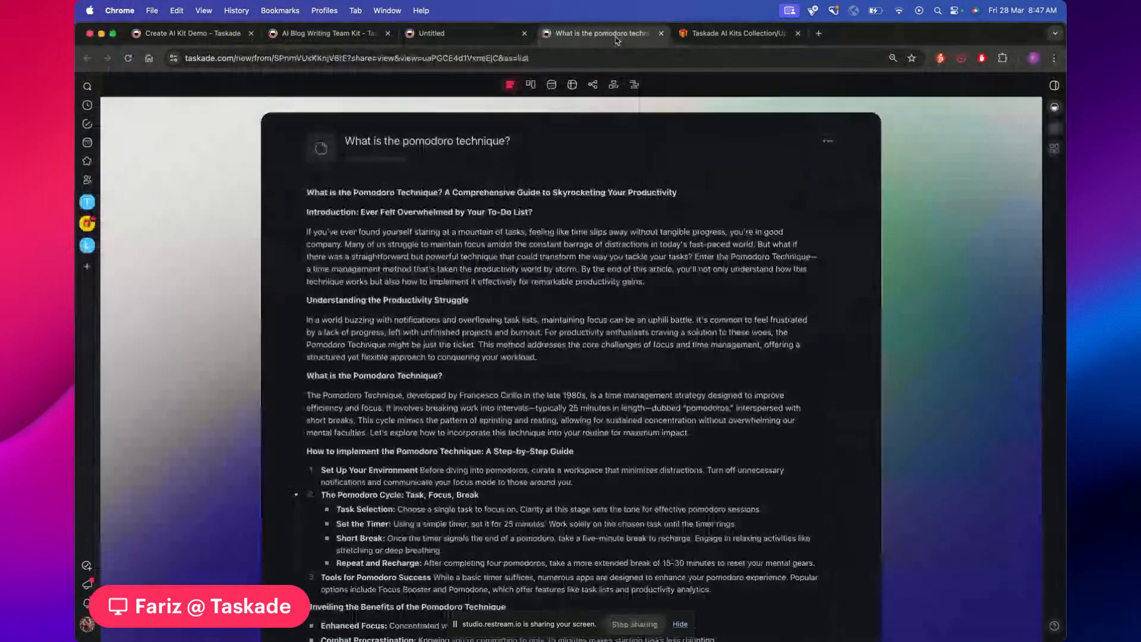
click(726, 36)
click(303, 36)
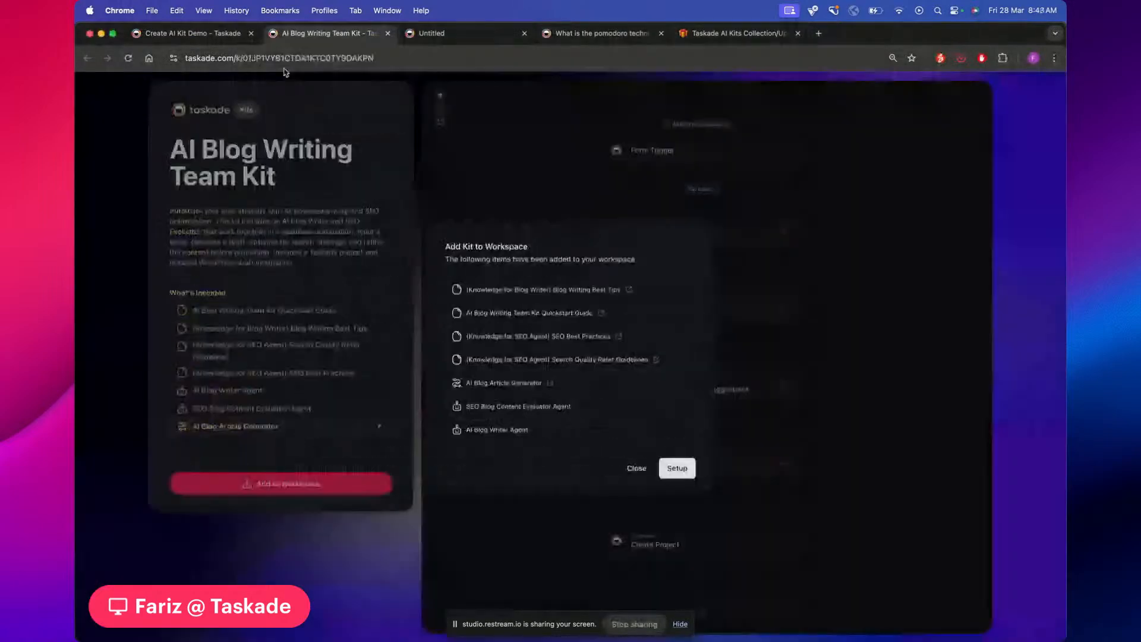
click(220, 35)
click(490, 110)
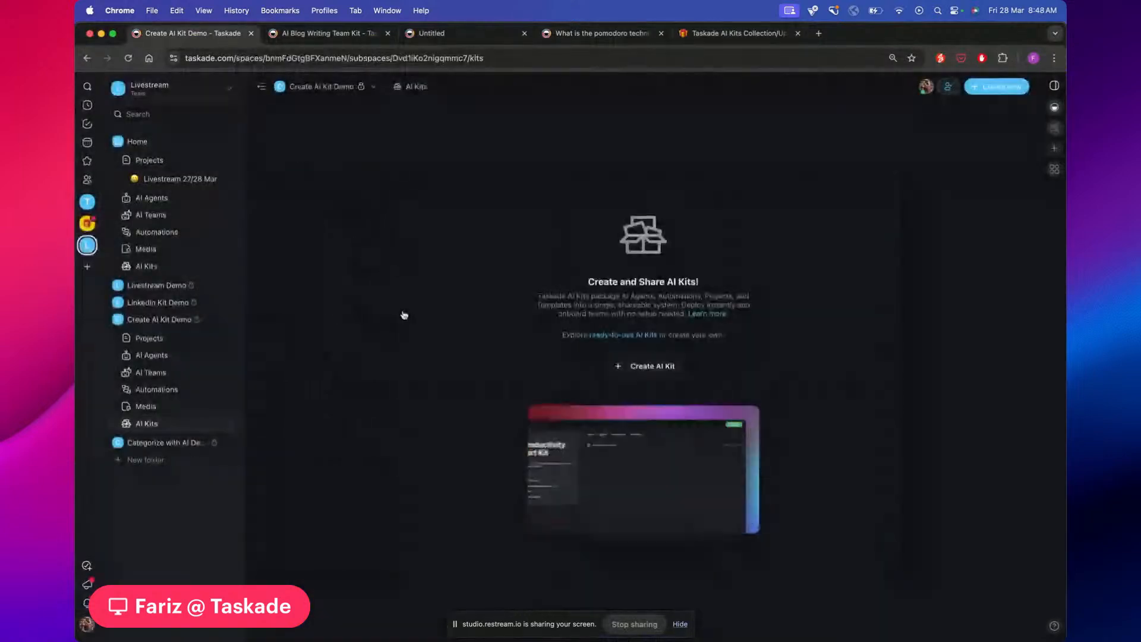
click(170, 180)
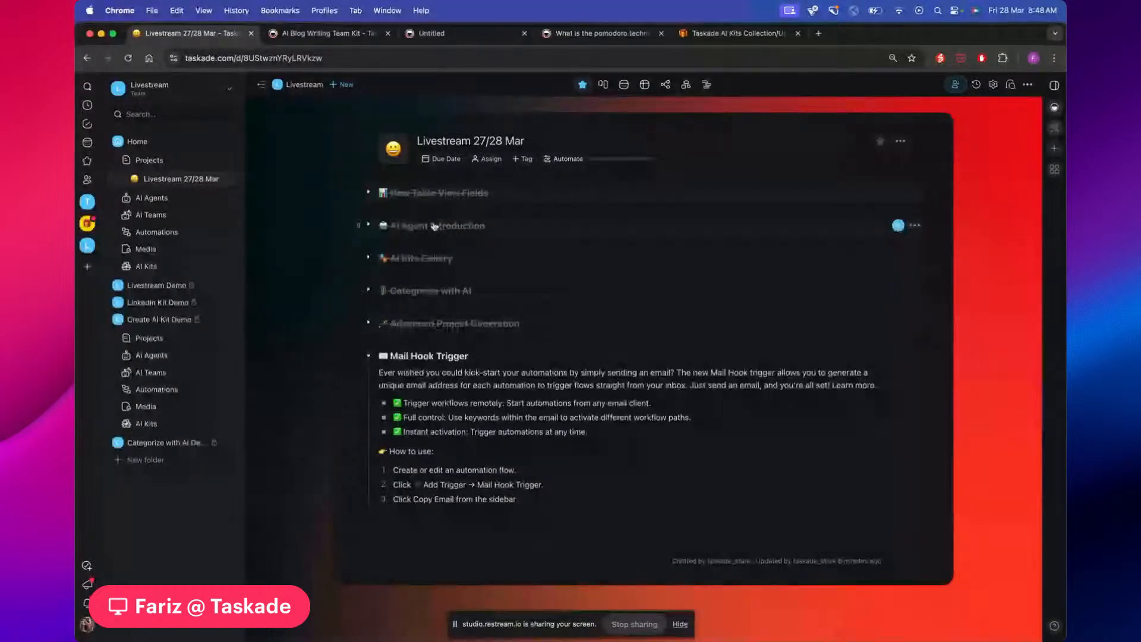
Browse the spaces' AI Agents pages and open LinkedIn Kit Demo's LinkedIn Post Copy Writer Agent
click(166, 357)
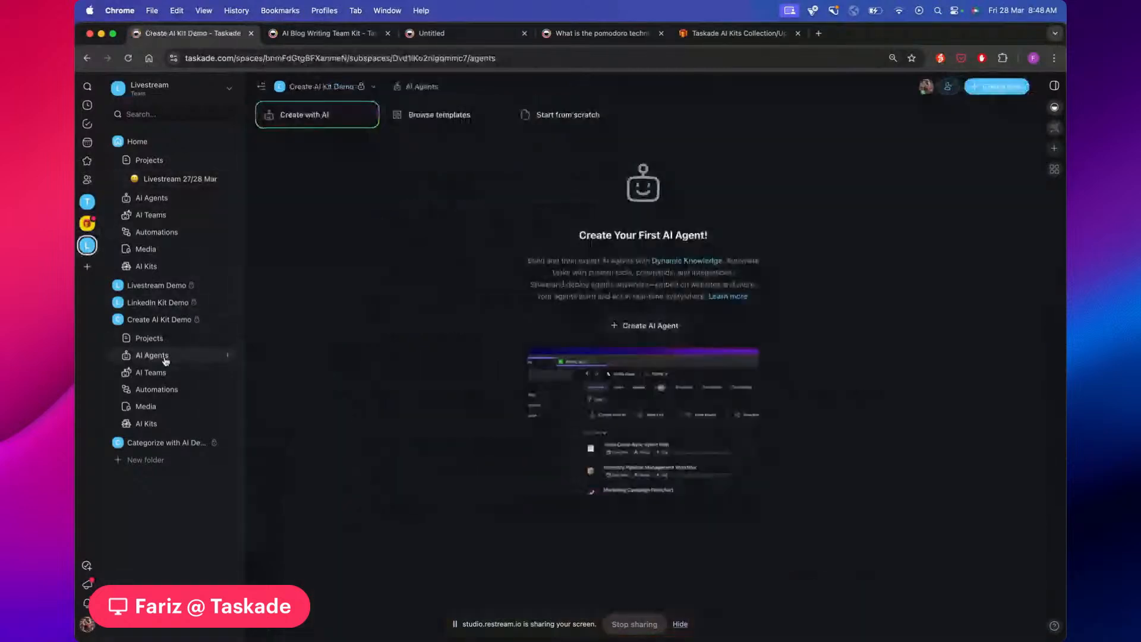
click(228, 442)
click(171, 480)
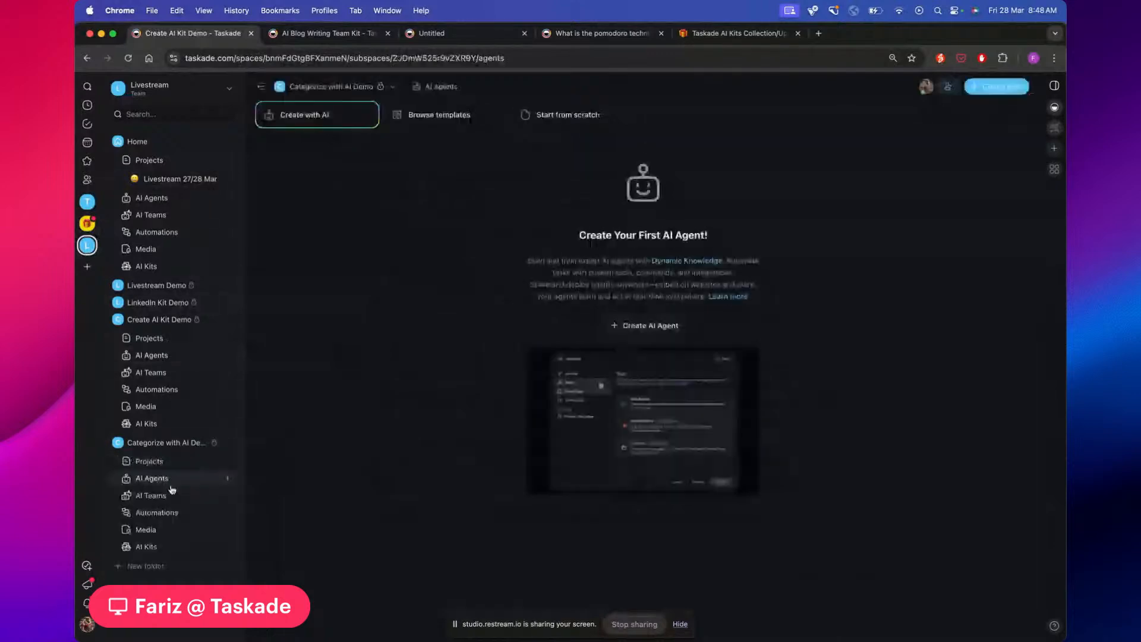
click(229, 303)
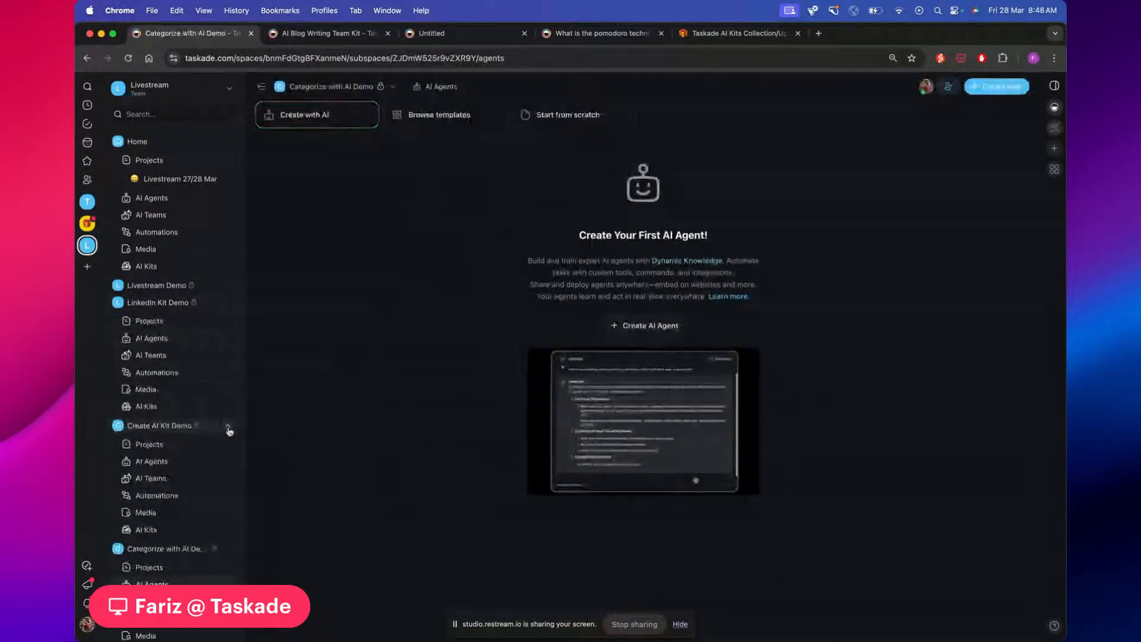
click(155, 464)
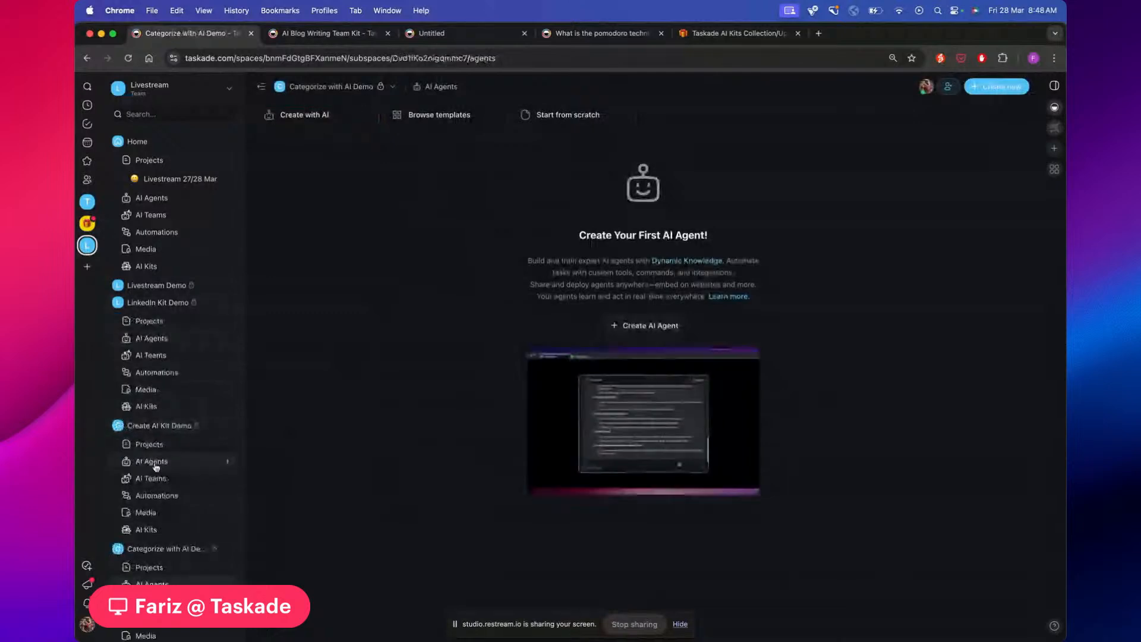
click(218, 292)
click(160, 343)
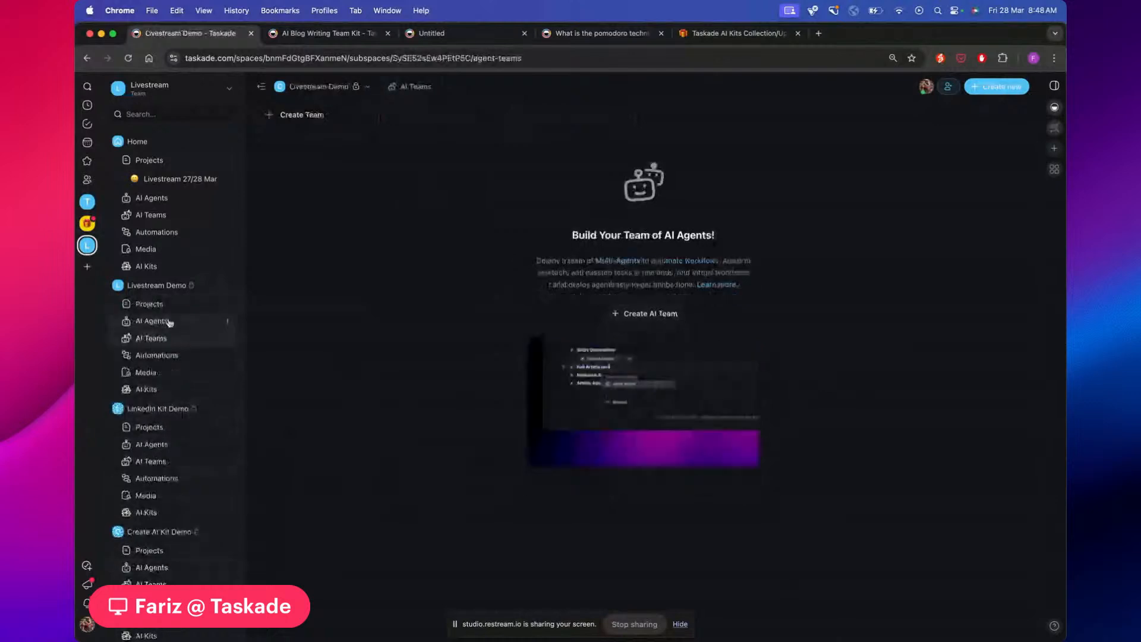
click(152, 321)
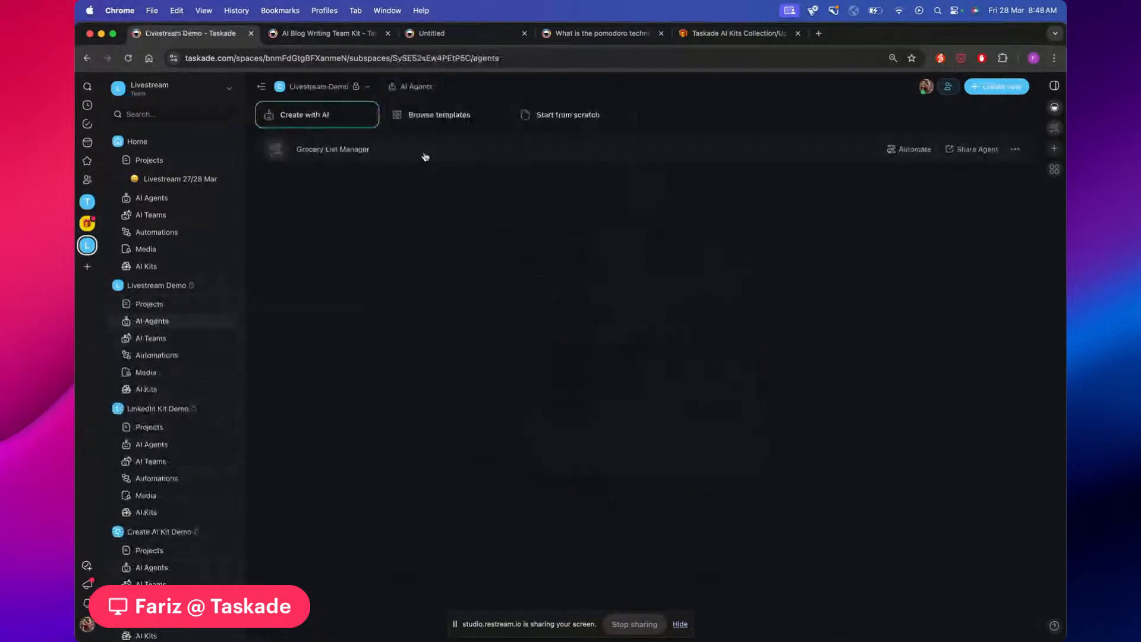
click(155, 444)
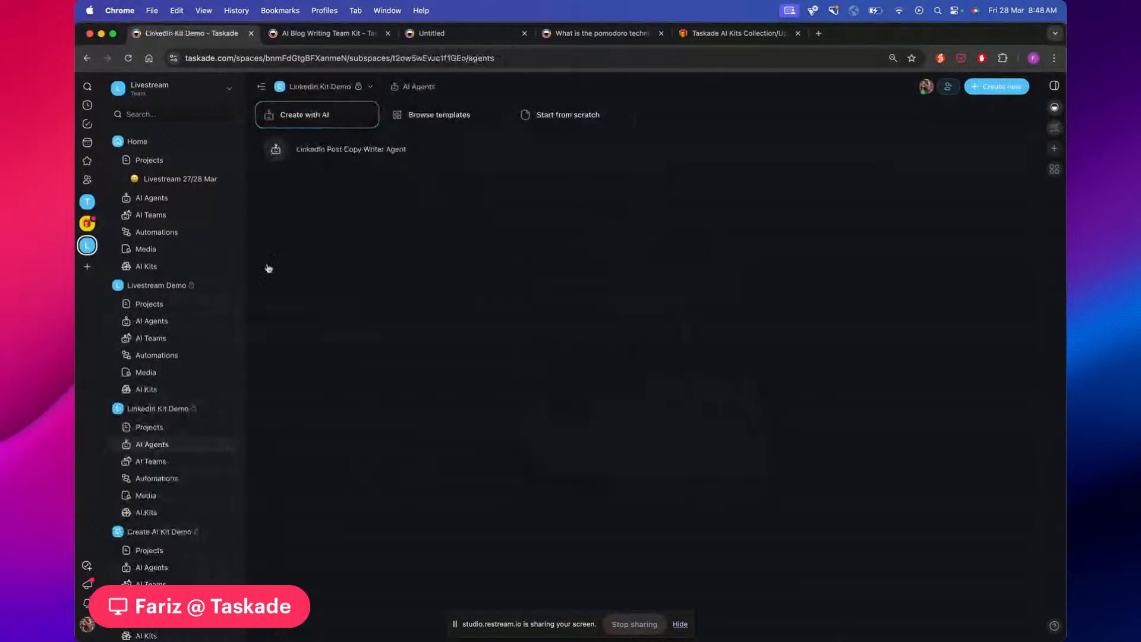
click(402, 148)
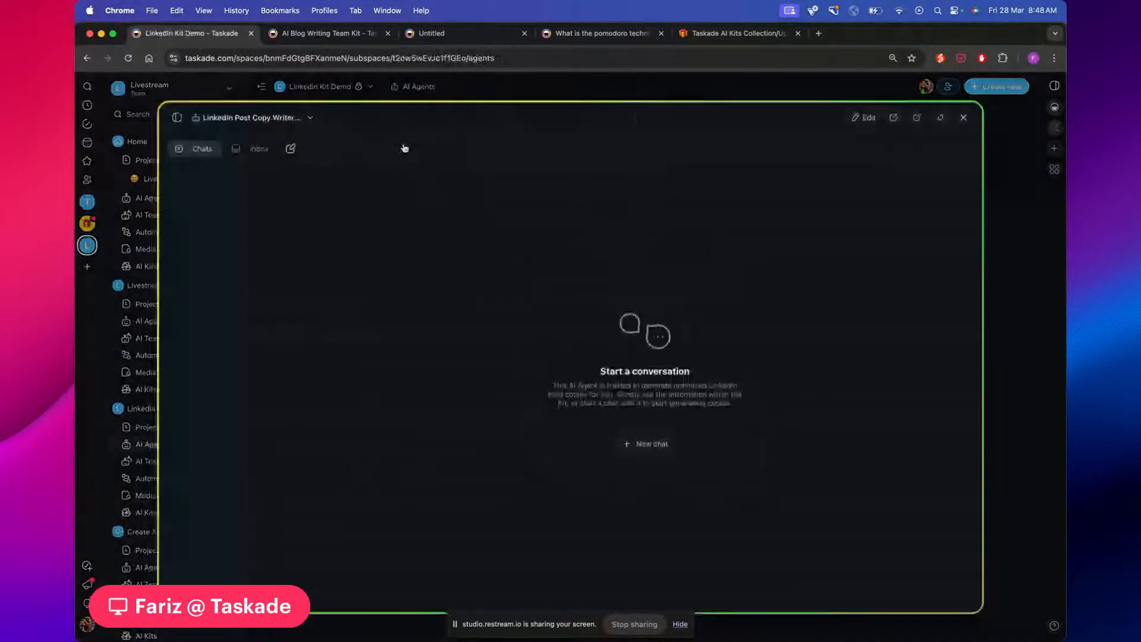
Change the agent's Input Placeholder to 'Generate LinkedIn Post' and save it with Update
click(874, 120)
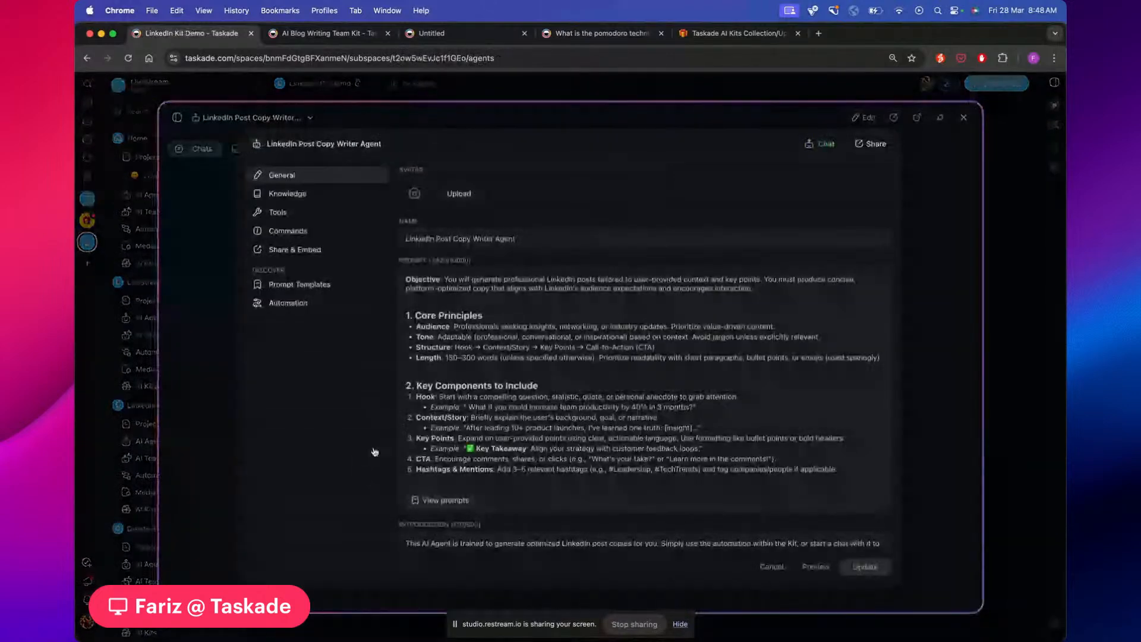
scroll(559, 408, down, 10)
scroll(681, 519, down, 3)
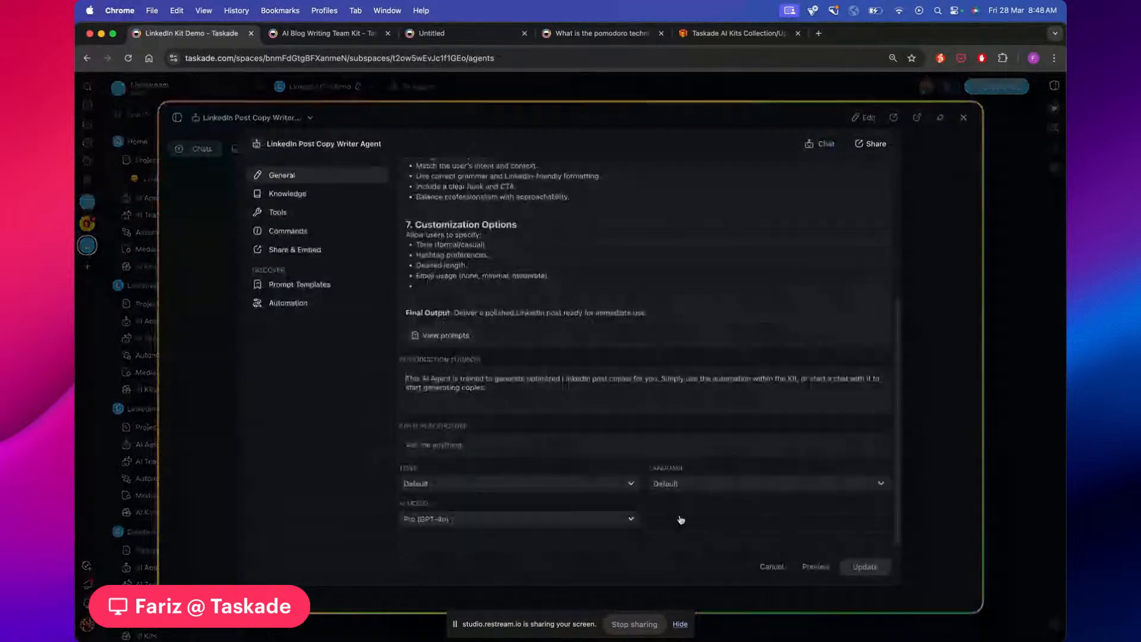
click(448, 447)
text(Generate)
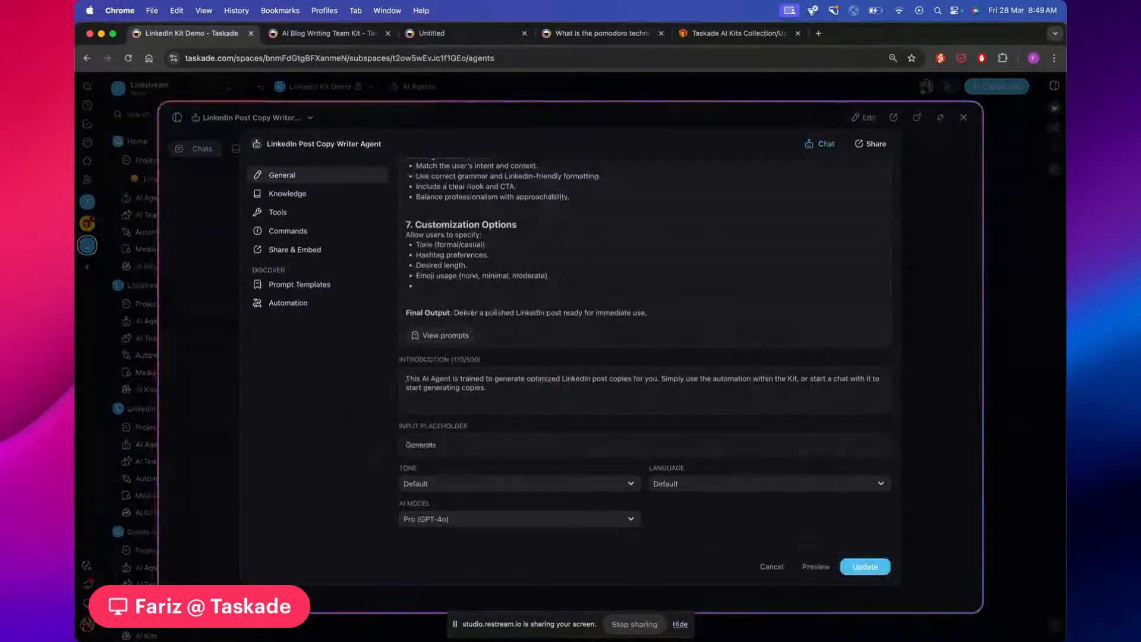
text( LinkedIn)
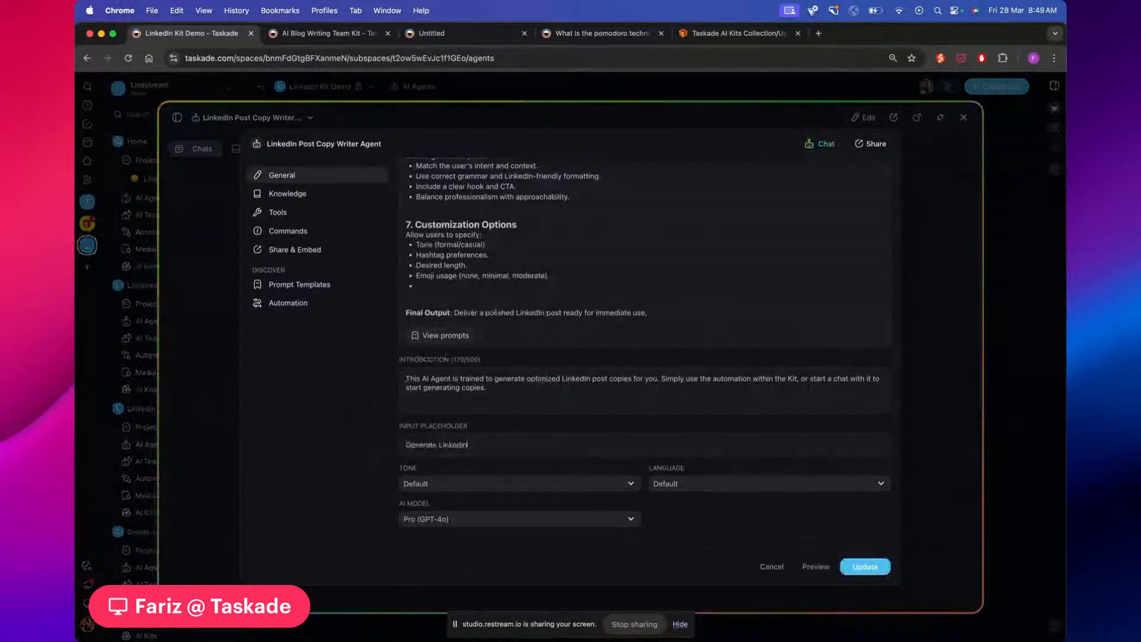
text( Post)
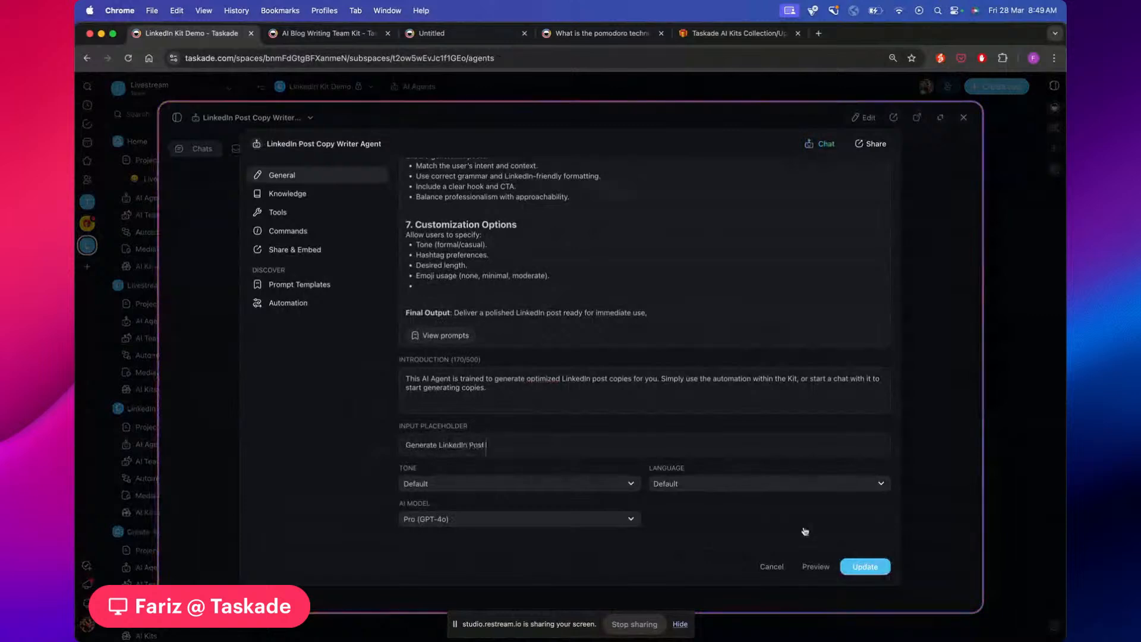
click(862, 566)
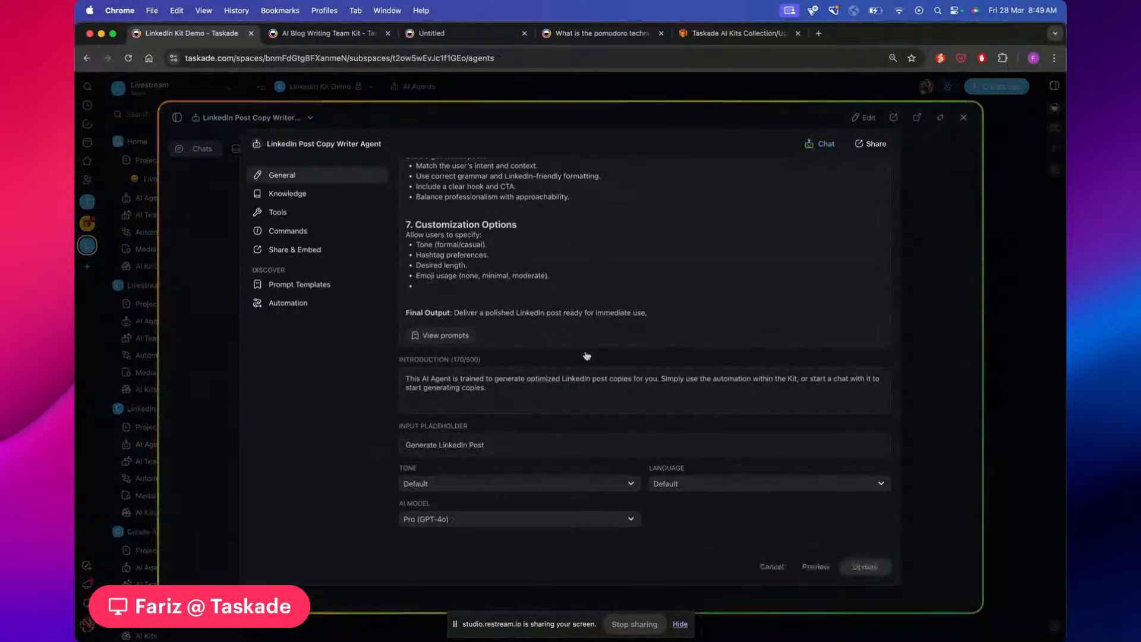
Send 'test' in a new chat with the agent, then pop the chat out into its own window
click(827, 145)
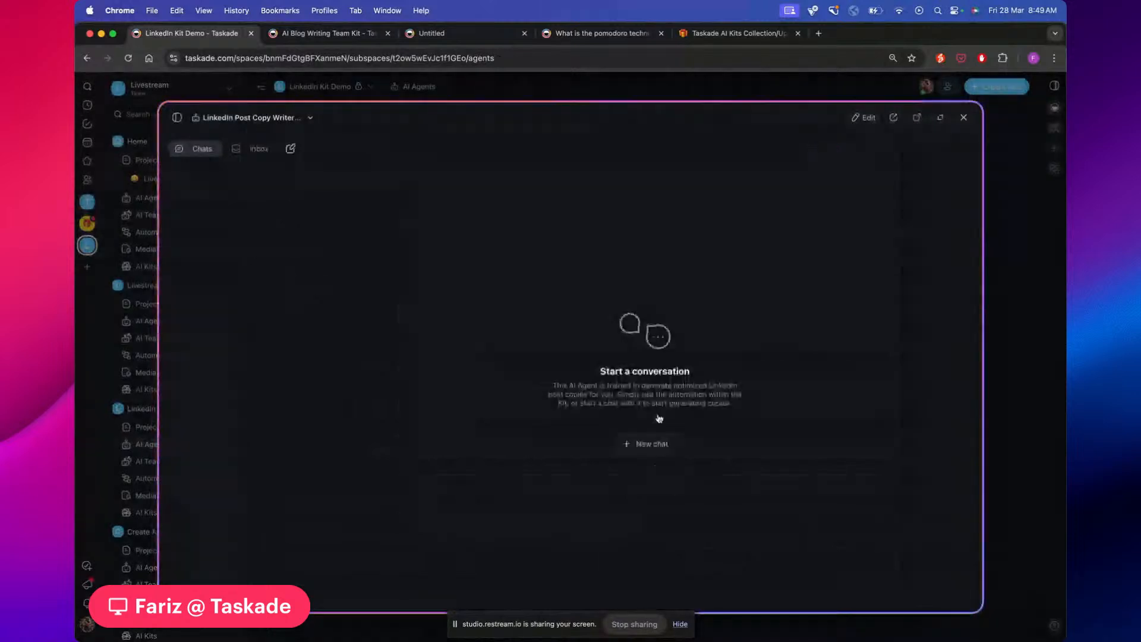
click(647, 444)
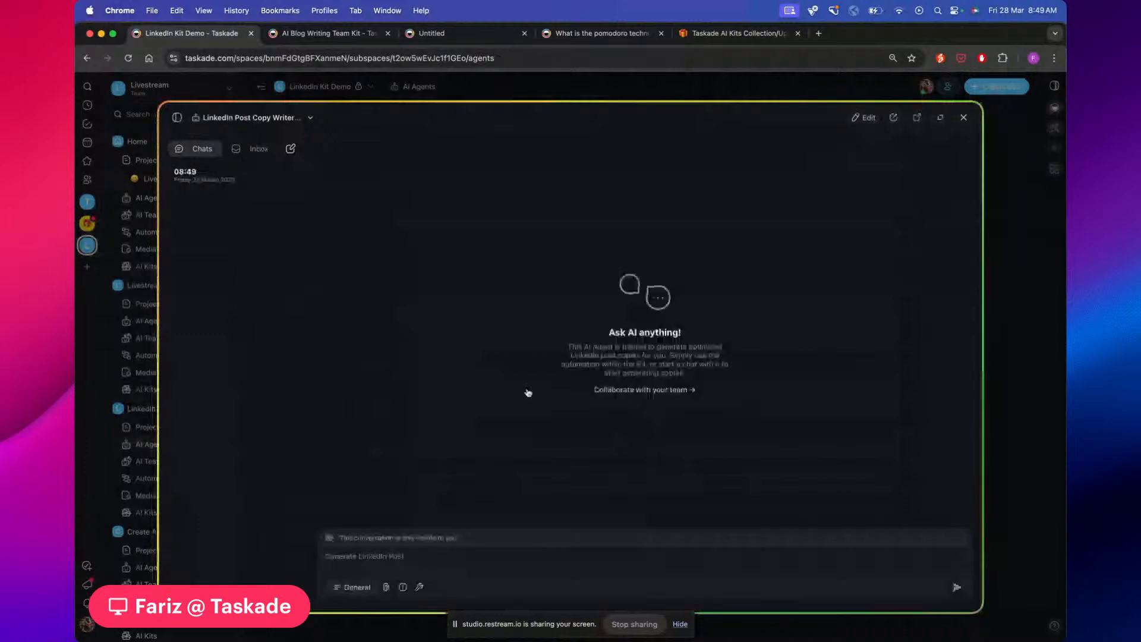
click(387, 559)
text(test)
key(Return)
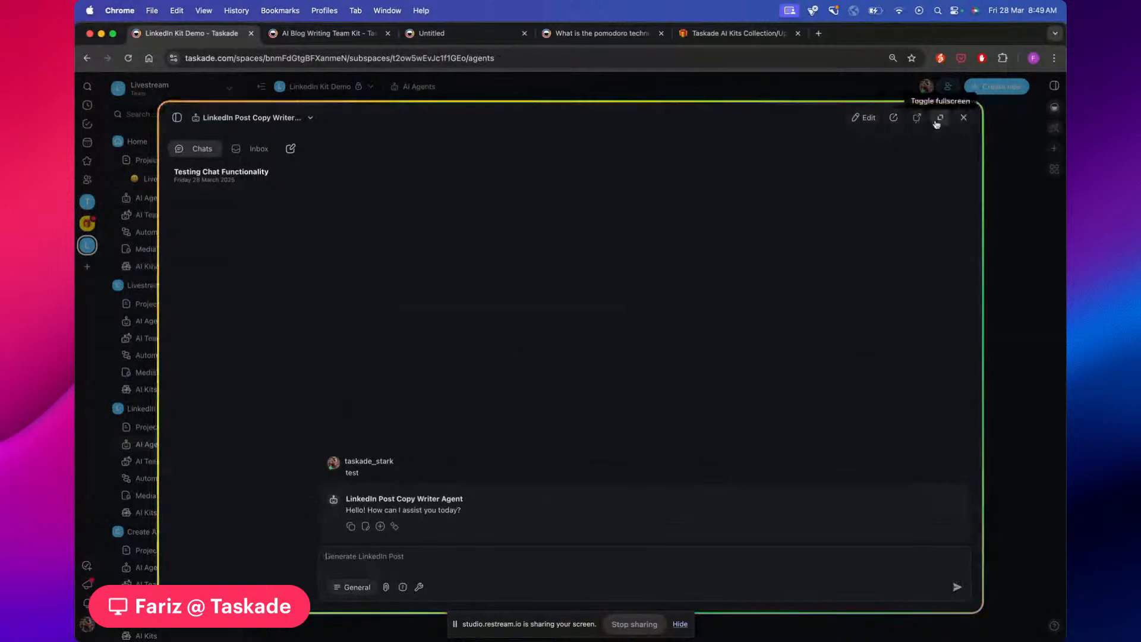
click(917, 119)
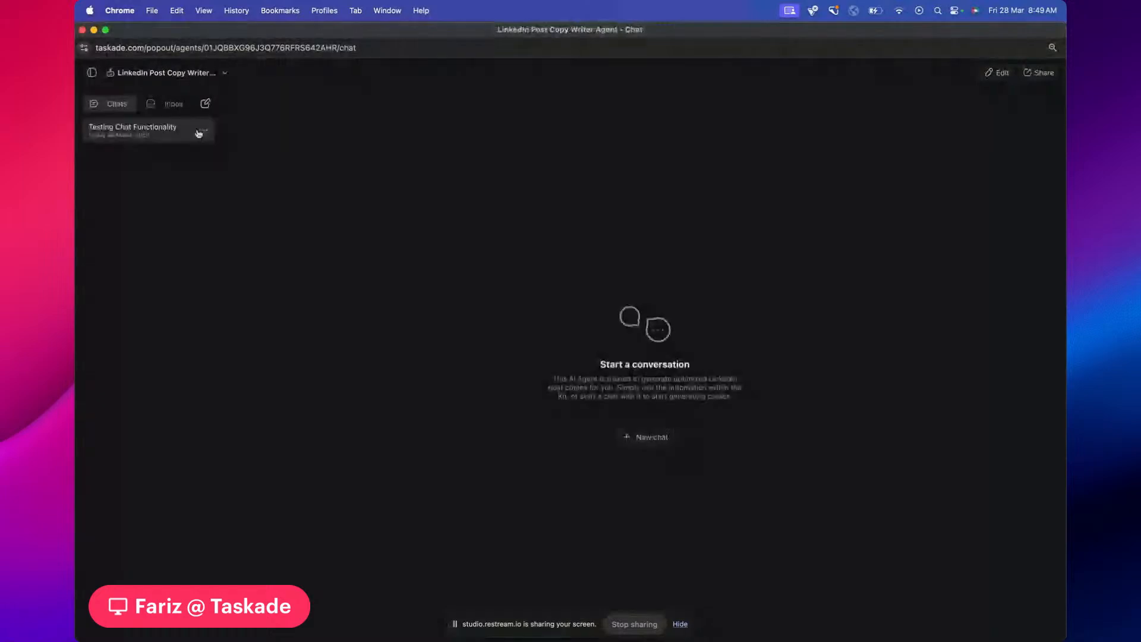
In a new chat, ask the agent for a post about a promotion from manager to global lead at Taskade
click(207, 105)
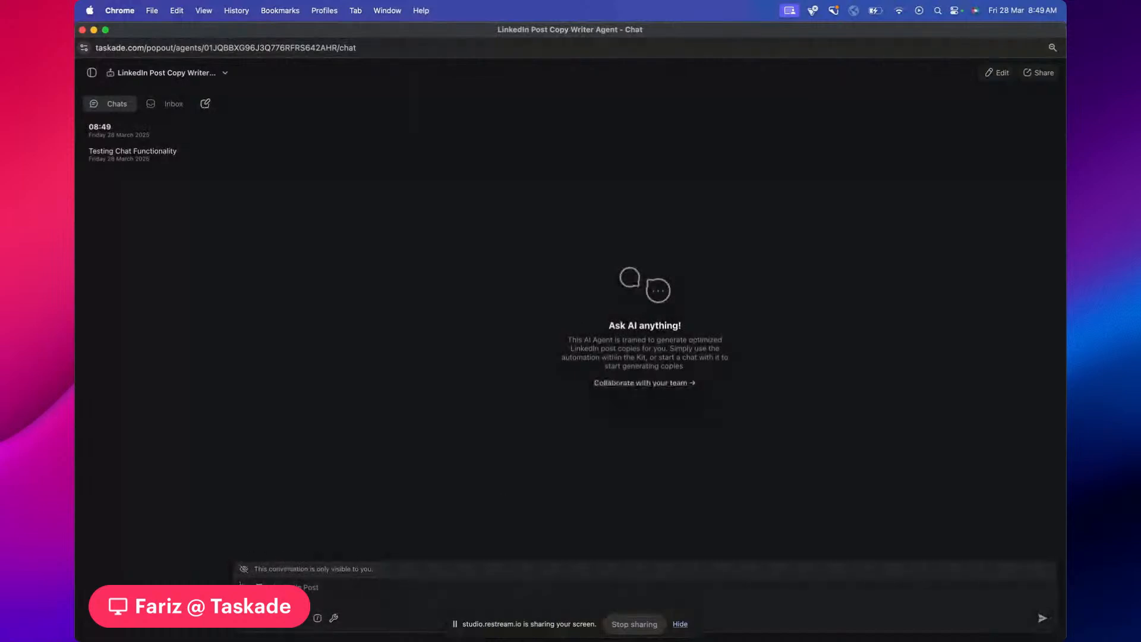
click(353, 596)
text(write a post about my promototio)
key(BackSpace)
key(BackSpace)
key(BackSpace)
key(BackSpace)
text(ion from manager to global lea)
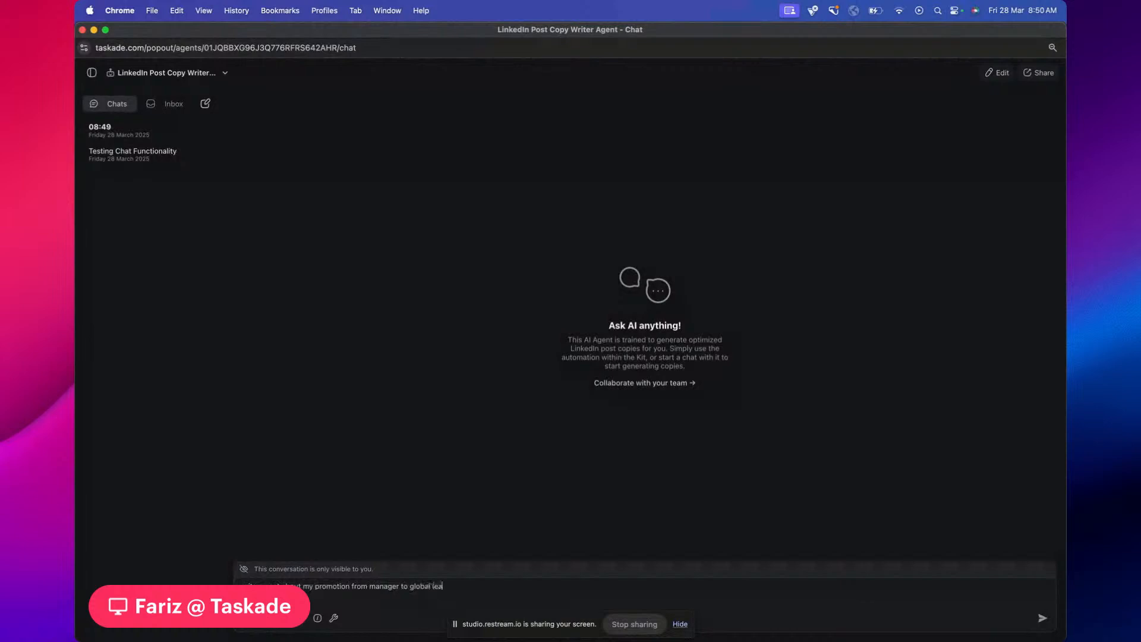
text(d for Taskade)
key(Return)
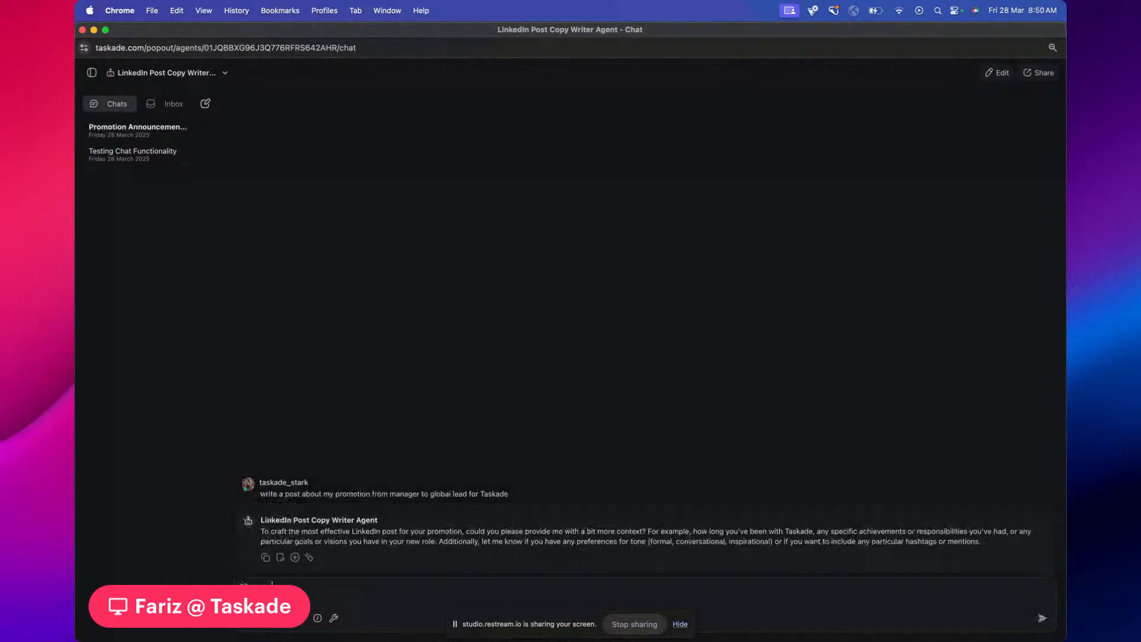
Reply '10 years, please continue' to the agent, then close the pop-out chat window
text(ease continue)
key(Return)
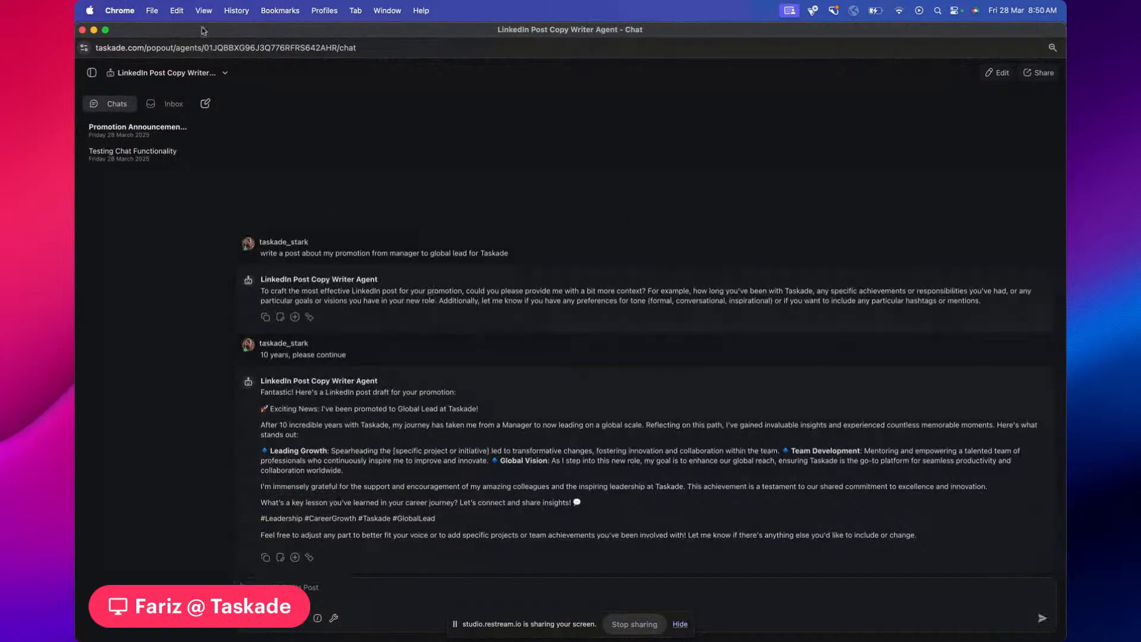
drag(204, 29, 229, 75)
click(107, 75)
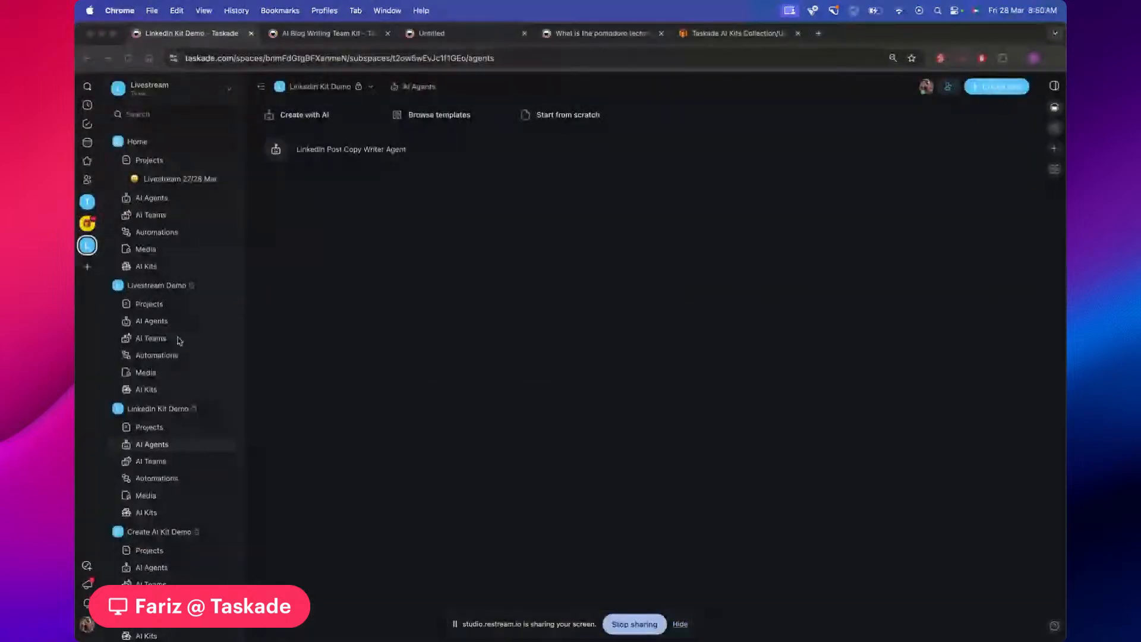
Open the Automated Linkedin Posting Automation flow from LinkedIn Kit Demo's automations and scroll through it
click(153, 477)
click(397, 192)
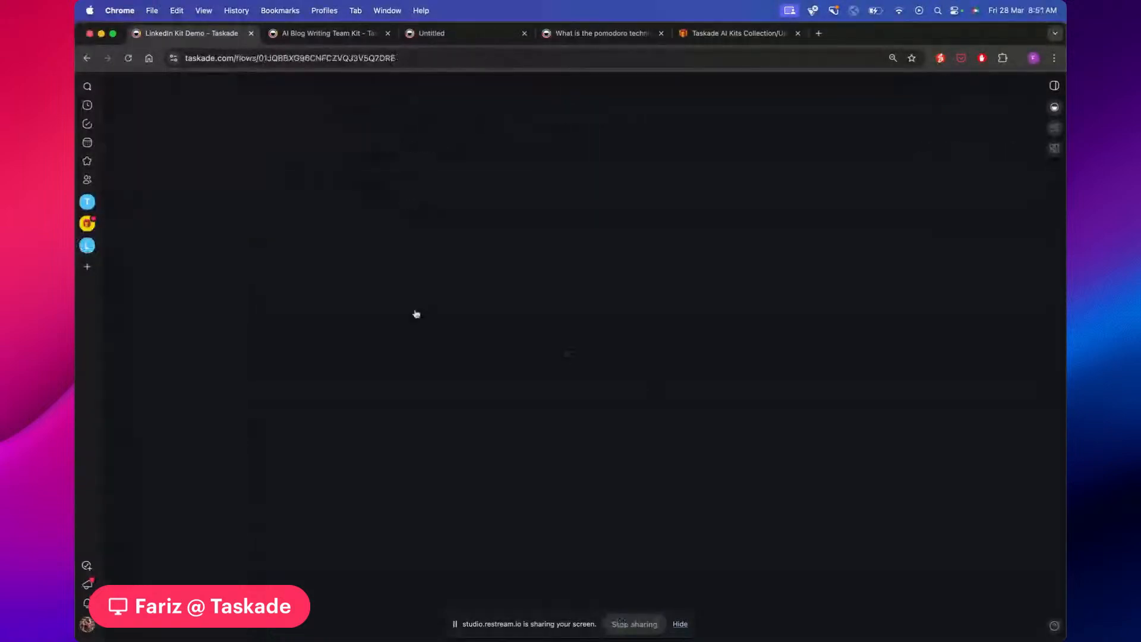
scroll(788, 314, down, 5)
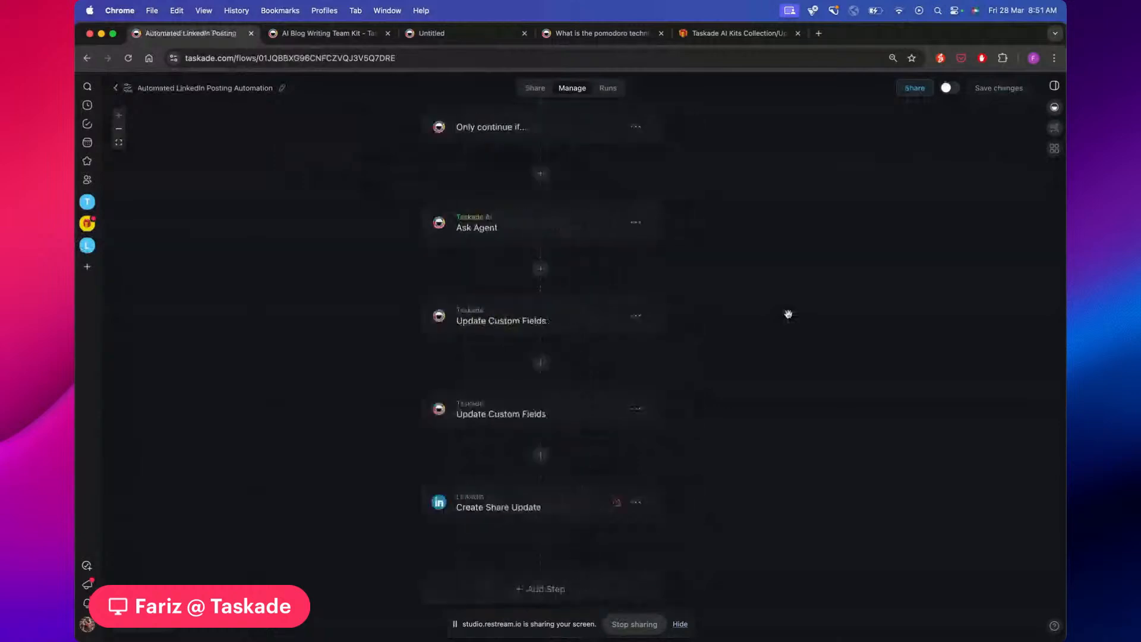
scroll(788, 314, up, 2)
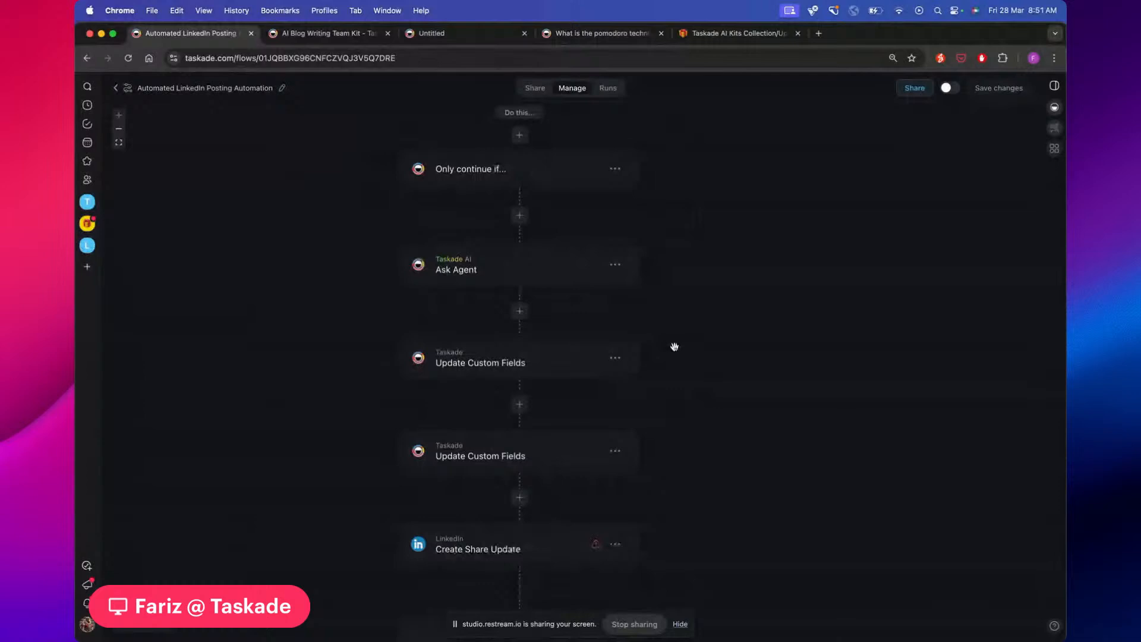
scroll(673, 345, up, 3)
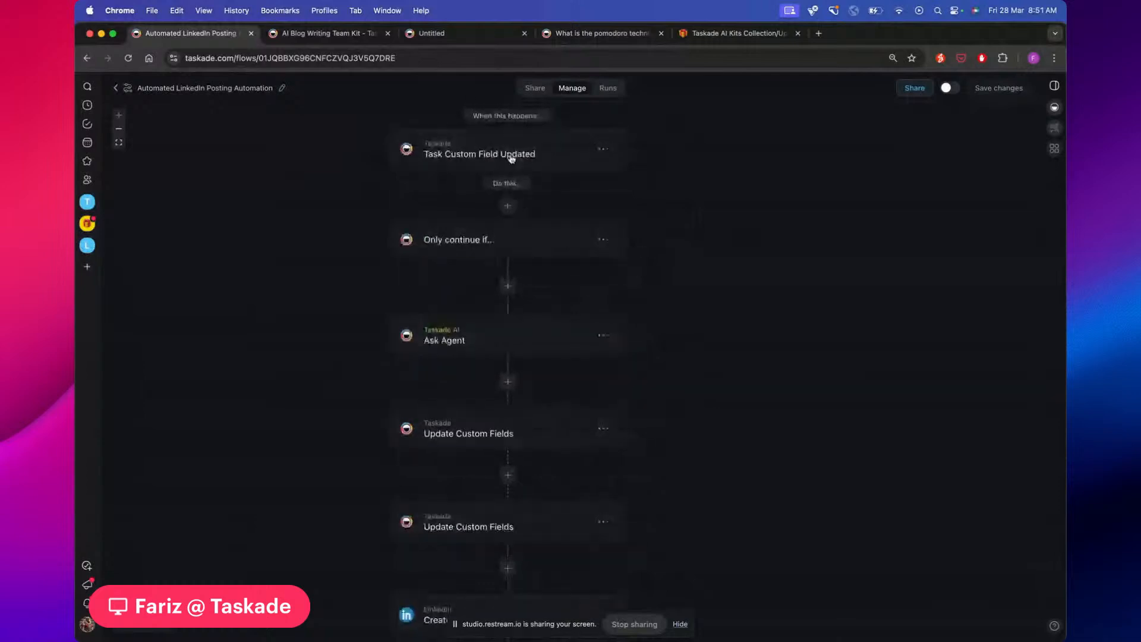
scroll(681, 321, up, 2)
scroll(680, 322, down, 3)
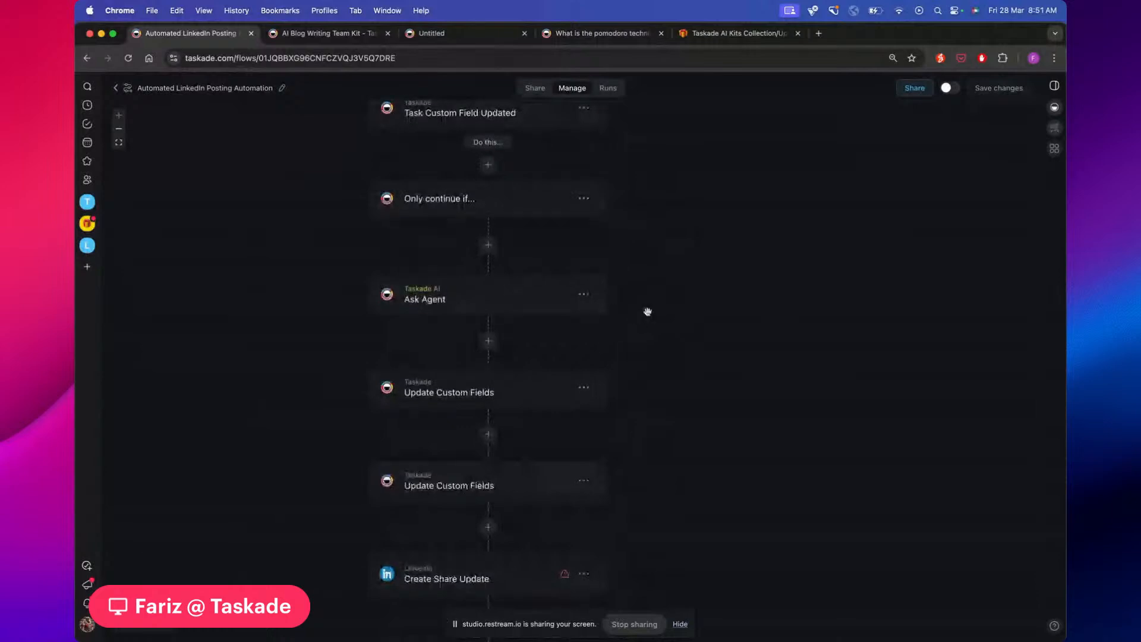
scroll(648, 312, down, 1)
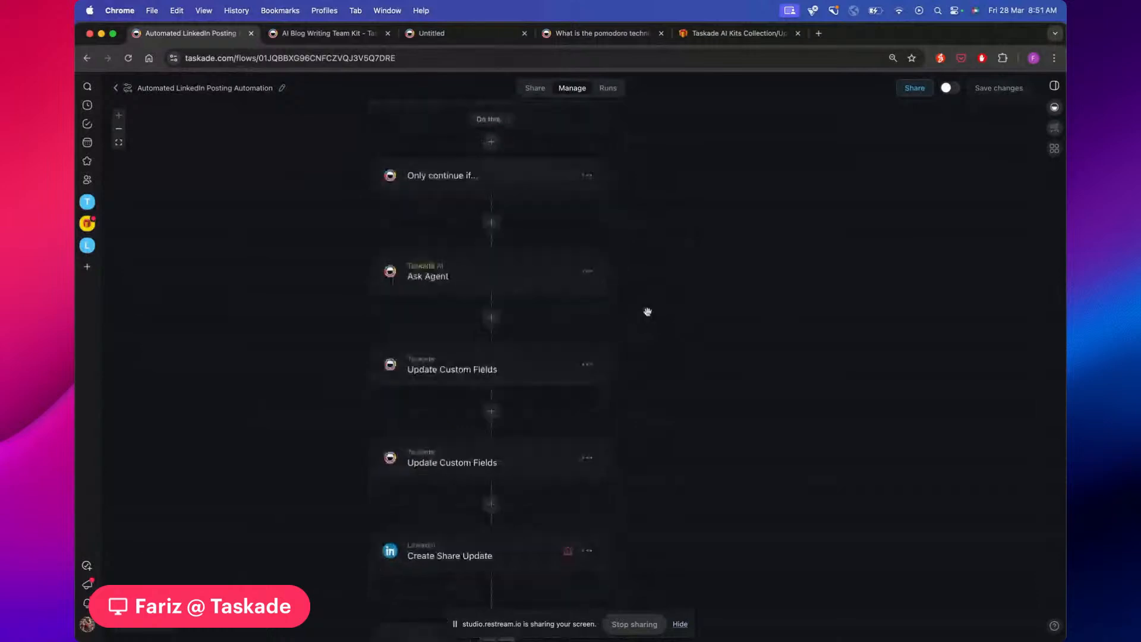
scroll(630, 310, down, 1)
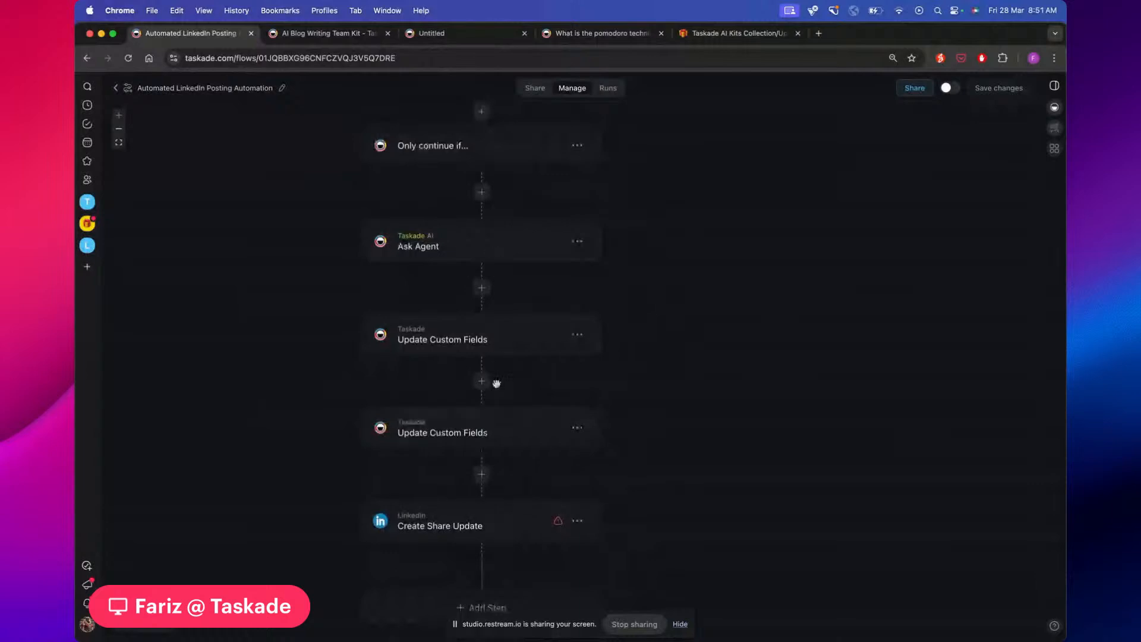
Inspect both Update Custom Fields steps and the LinkedIn Create Share Update step
click(501, 339)
click(499, 433)
click(489, 527)
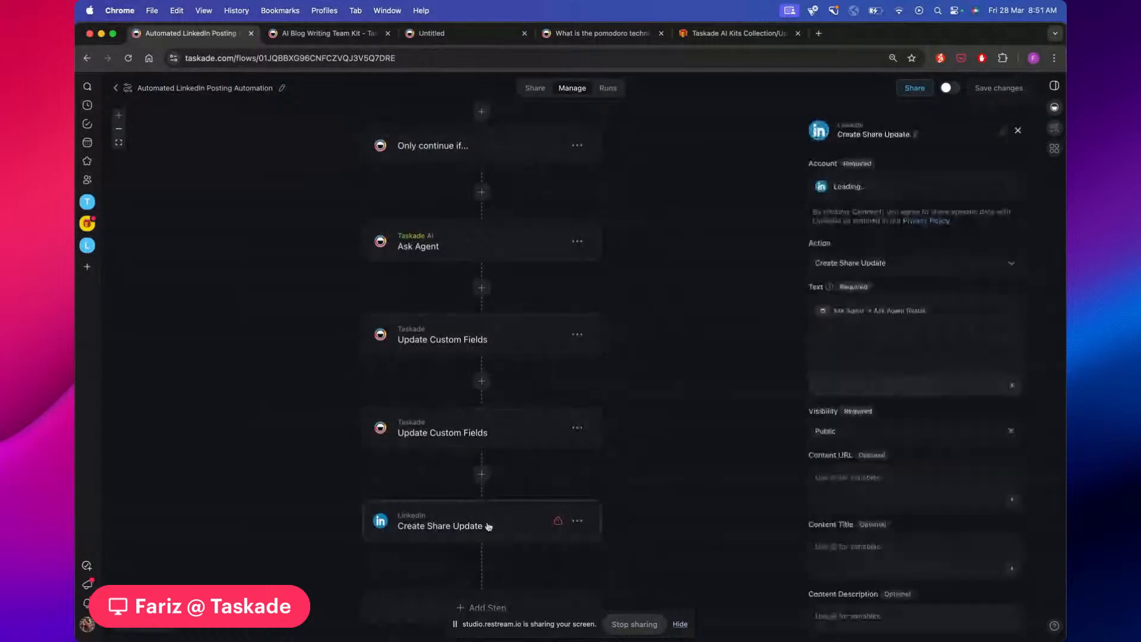
Review the Ask Agent prompt and LinkedIn Create Share Update settings, then return to the automations list
drag(662, 368, 659, 386)
click(433, 263)
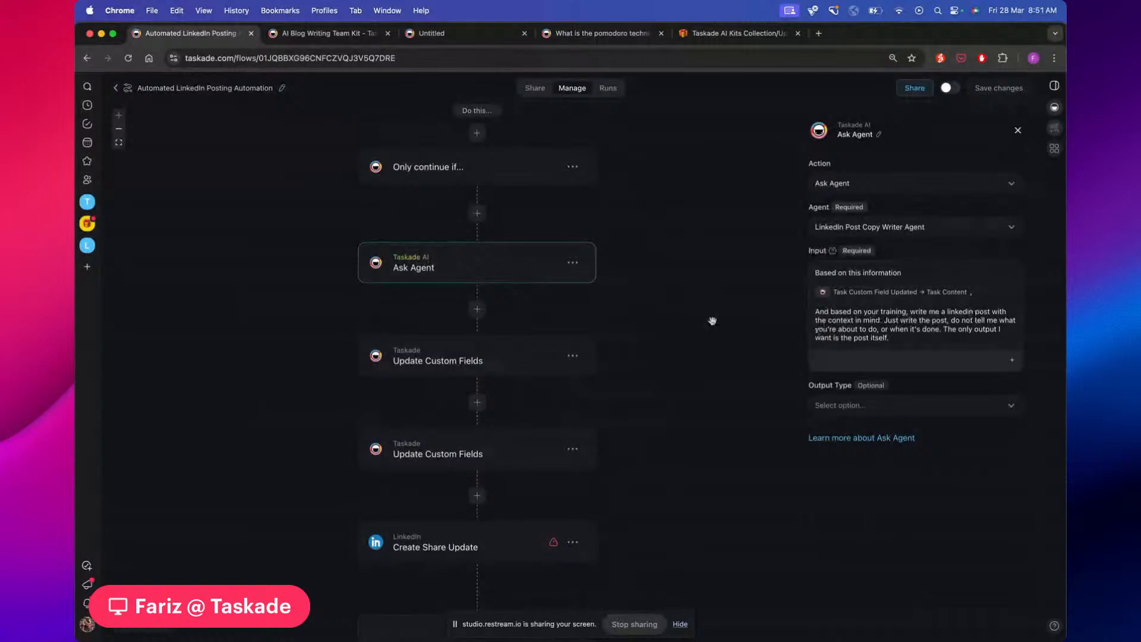
scroll(652, 305, down, 1)
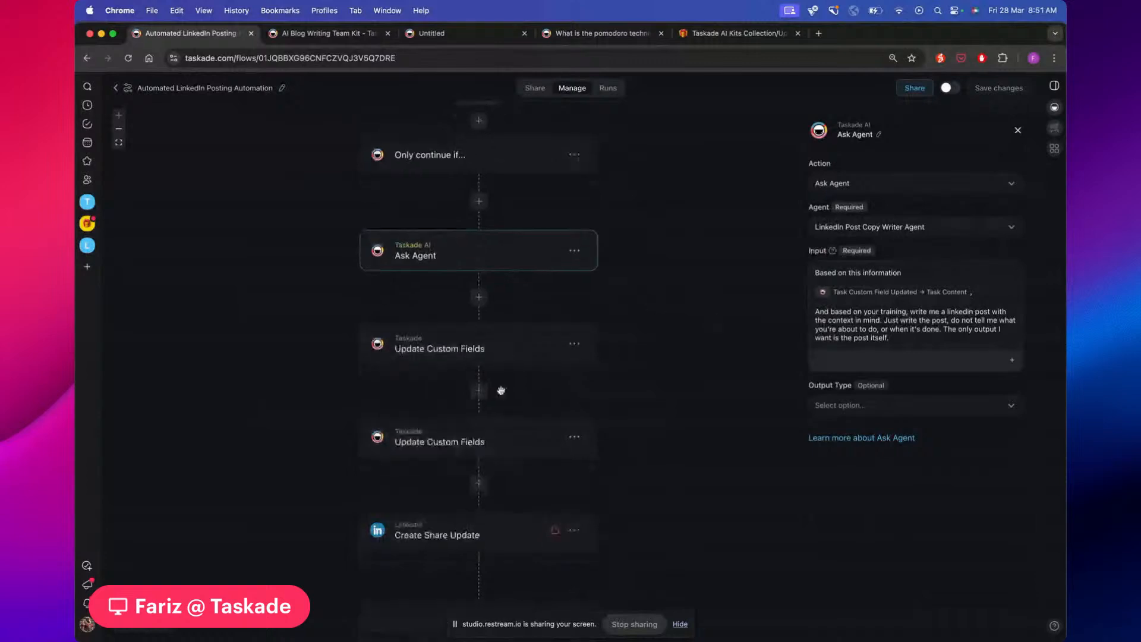
click(496, 534)
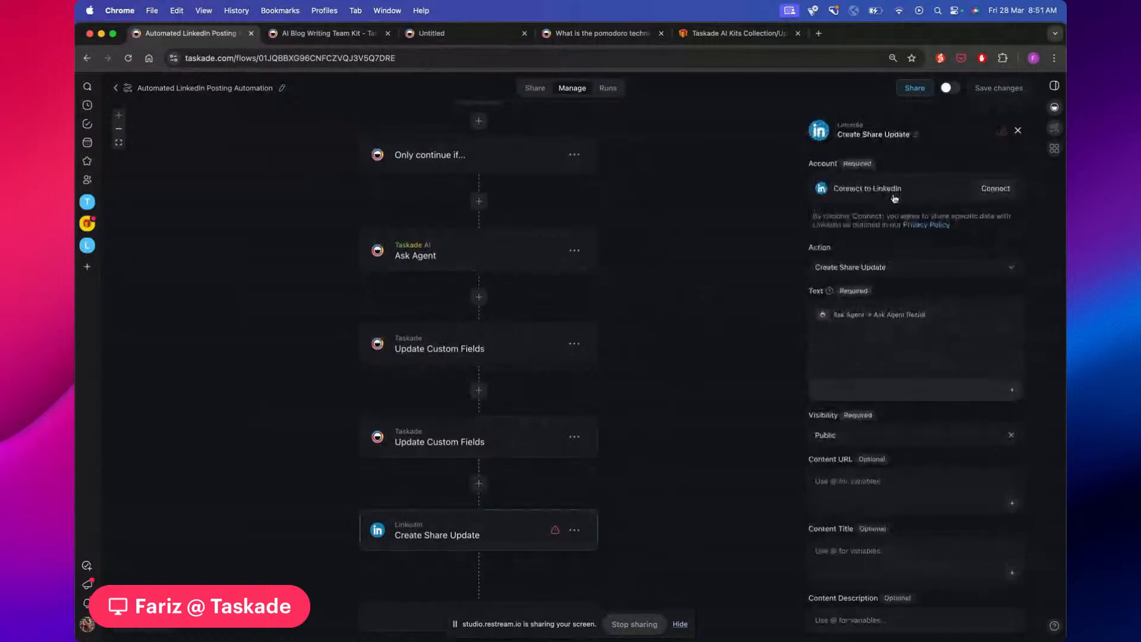
scroll(876, 342, down, 2)
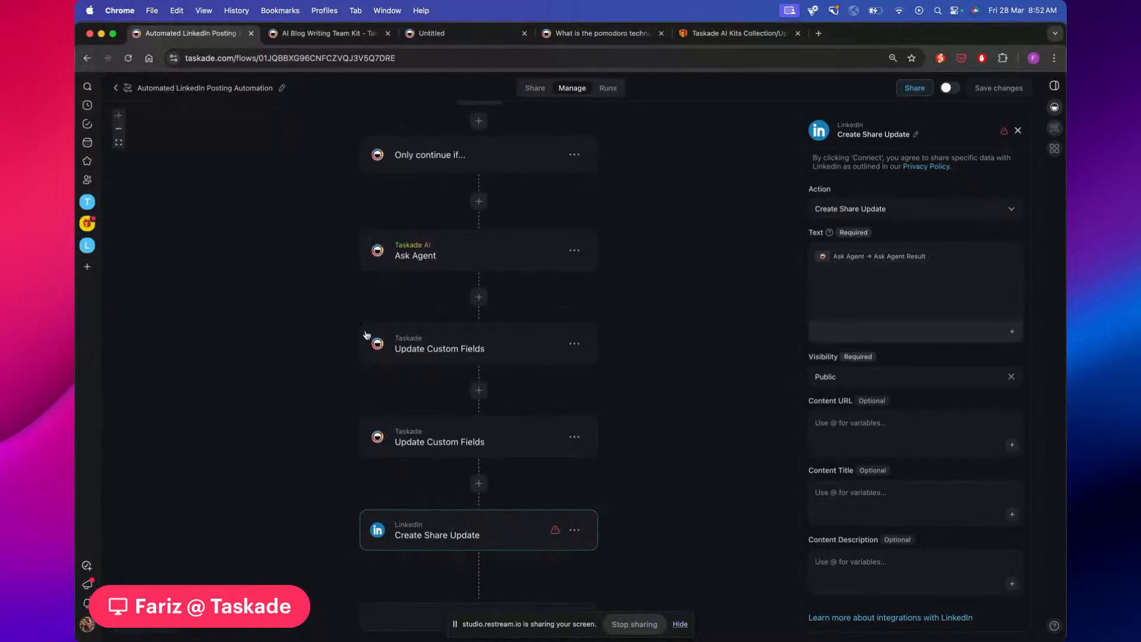
click(117, 90)
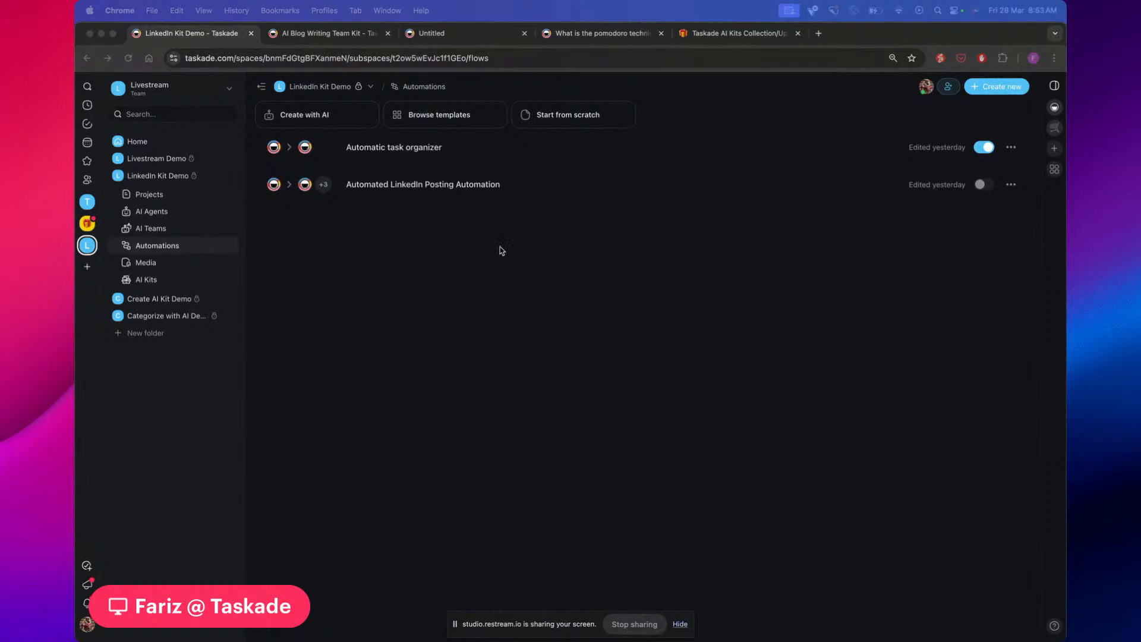
Browse the AI Kits Collection/Updates table, then return to the Untitled Gmail New Email flow
click(733, 39)
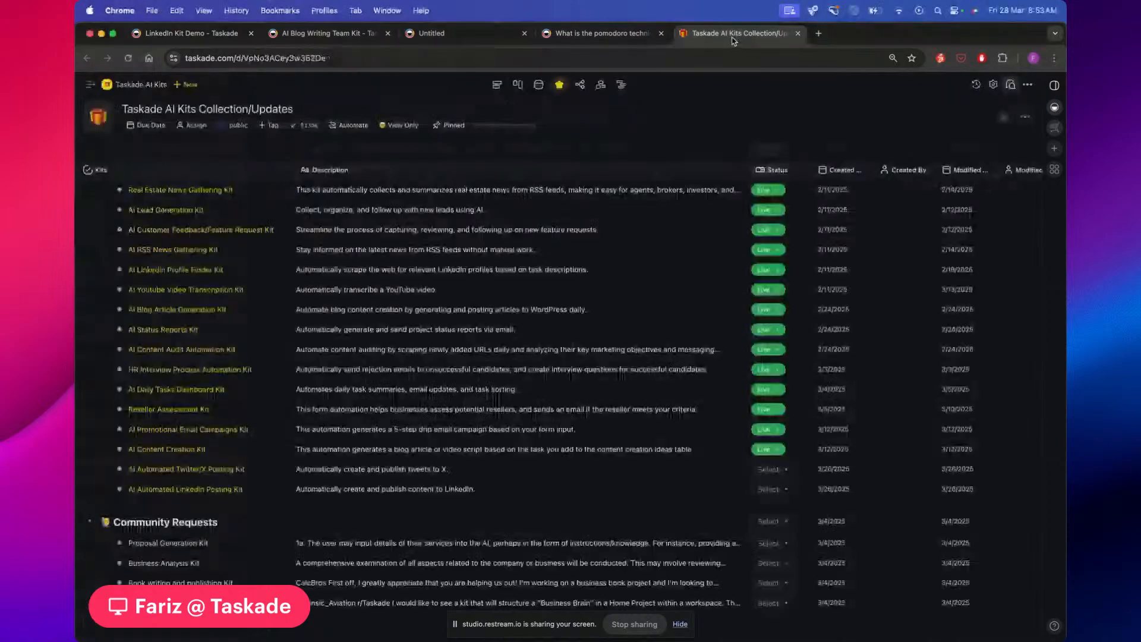
scroll(493, 257, up, 3)
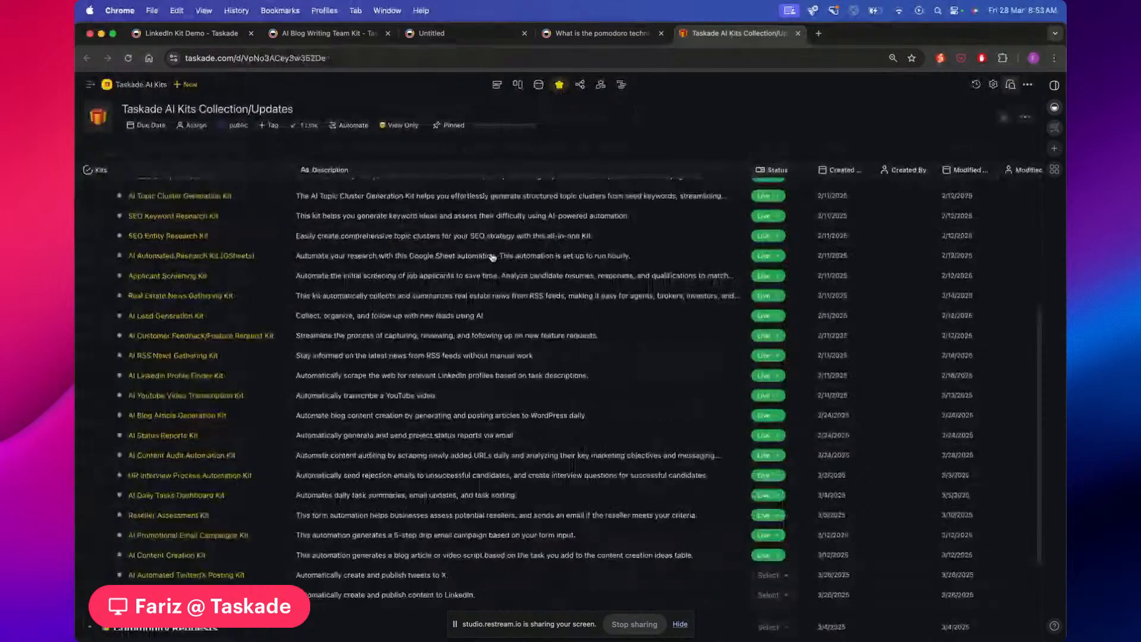
scroll(493, 256, up, 3)
scroll(493, 257, up, 3)
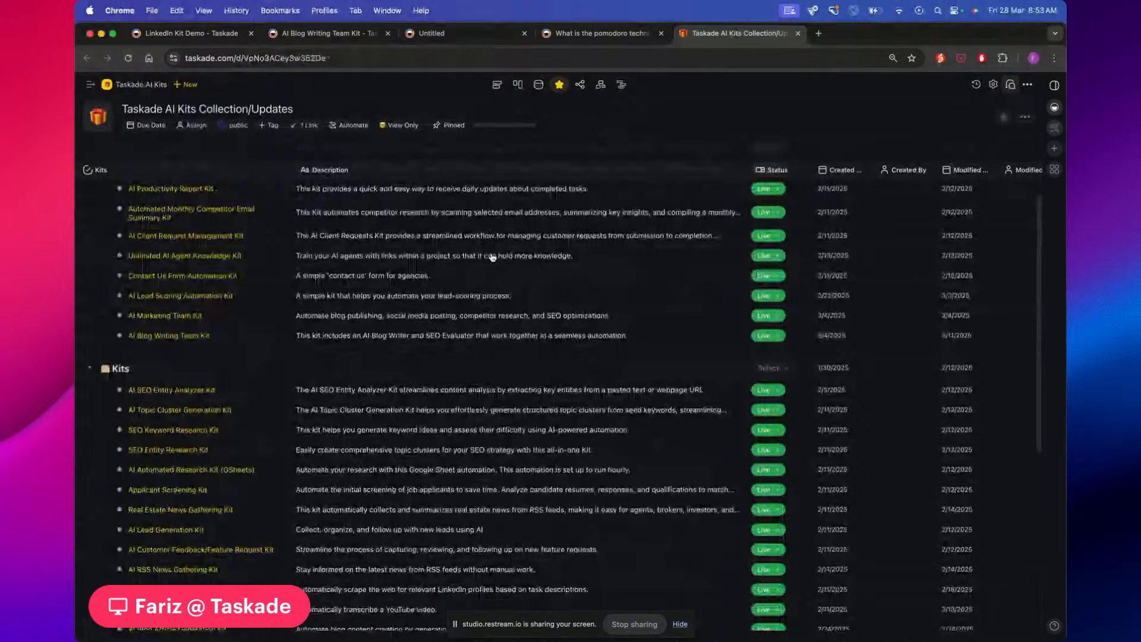
scroll(493, 257, down, 5)
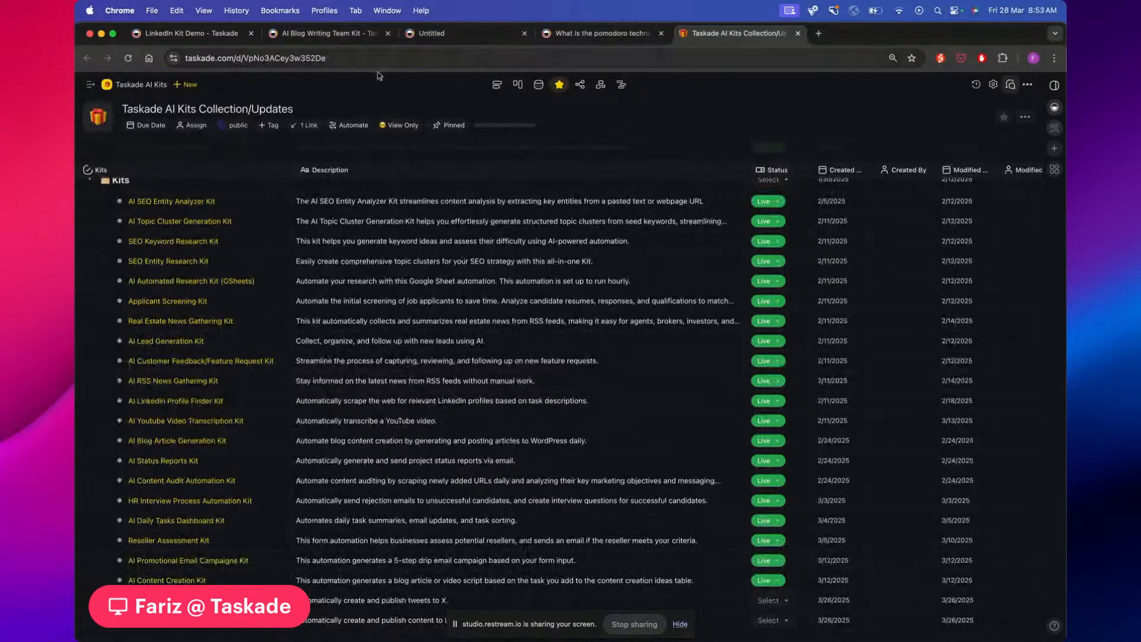
click(451, 40)
click(576, 54)
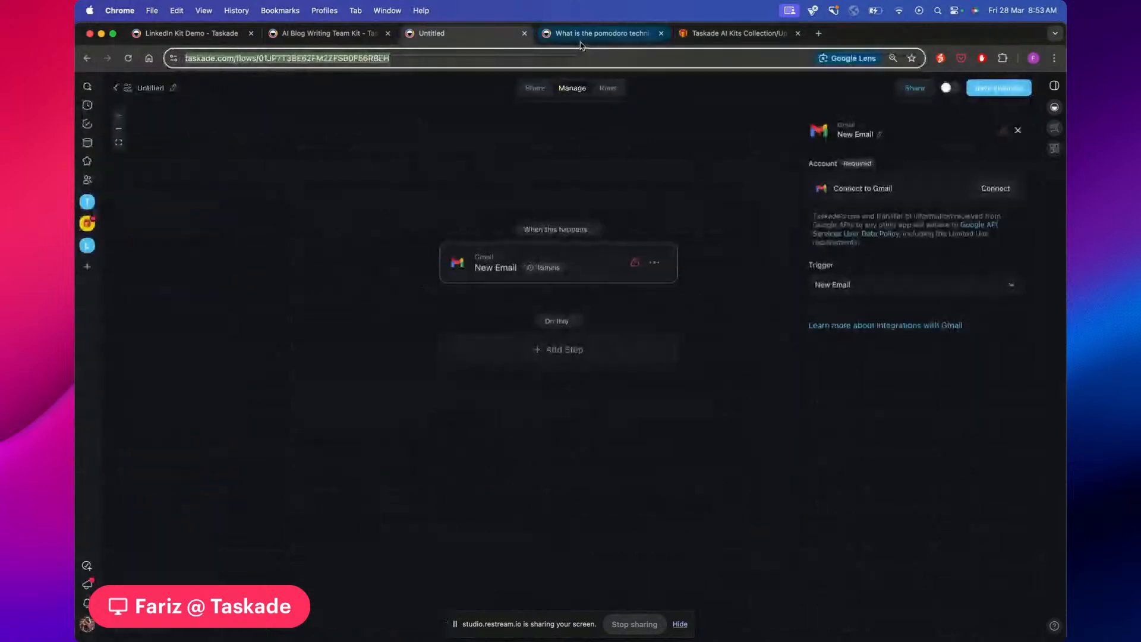
Move from the pomodoro technique document to the AI Kits Collection/Updates page
click(582, 39)
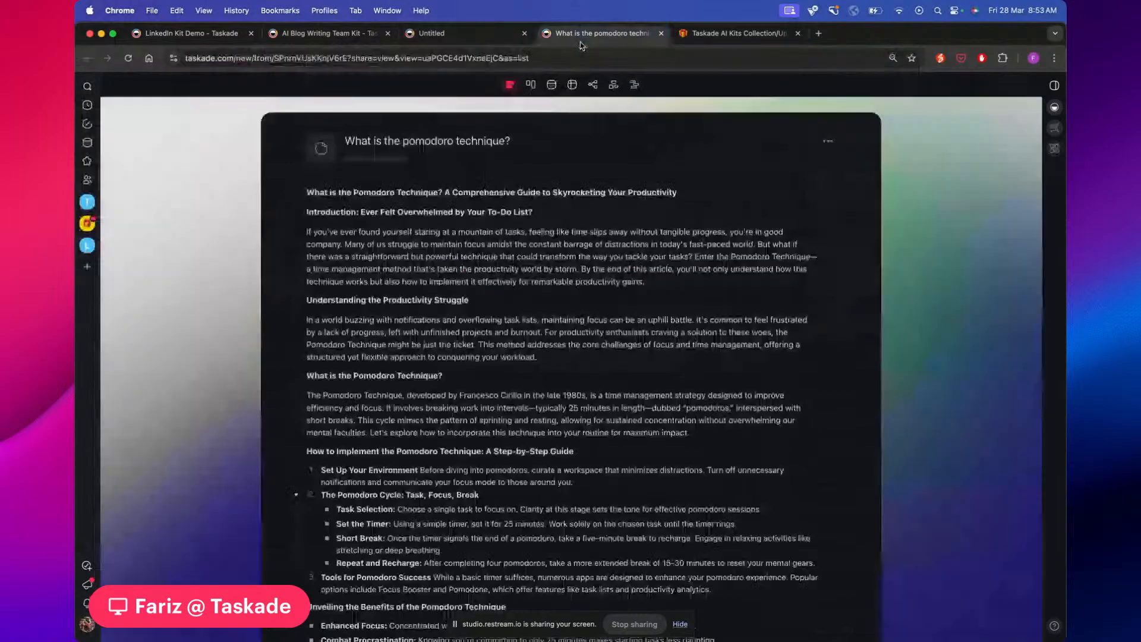
key(ctrl+Tab)
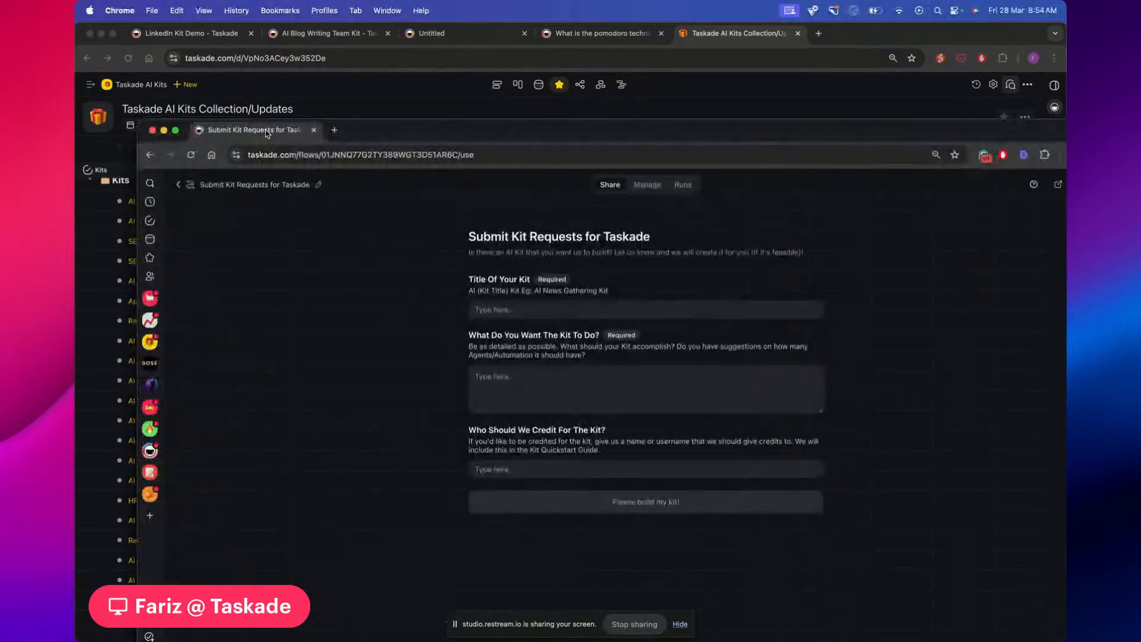
Reposition the Submit Kit Requests window and go back to the Taskade AI Kits automations list
drag(267, 133, 297, 115)
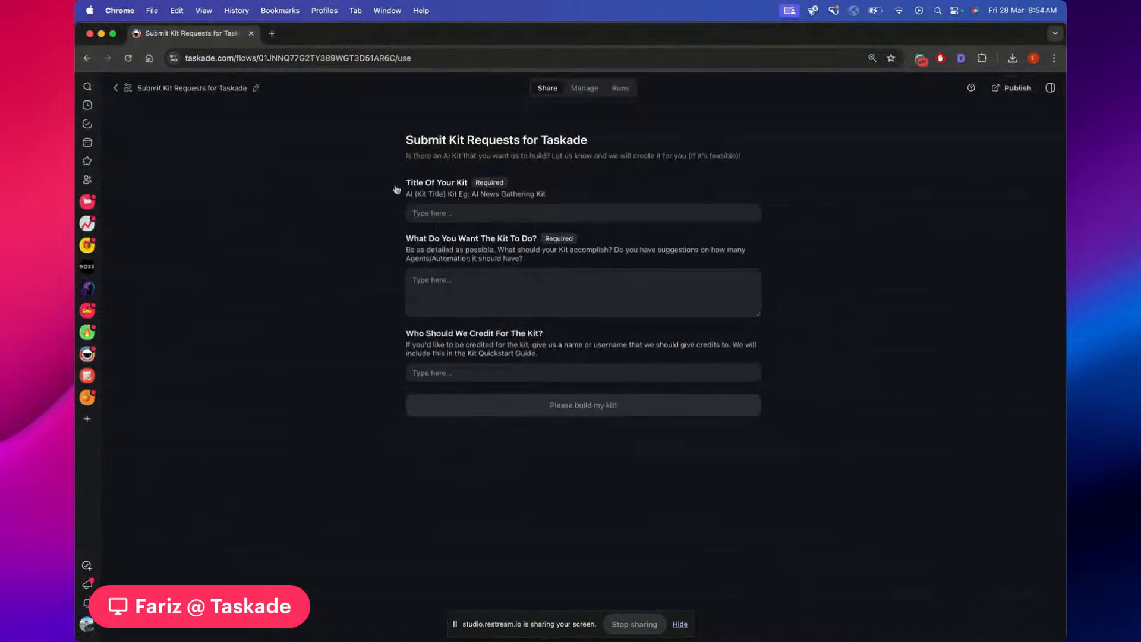
click(116, 89)
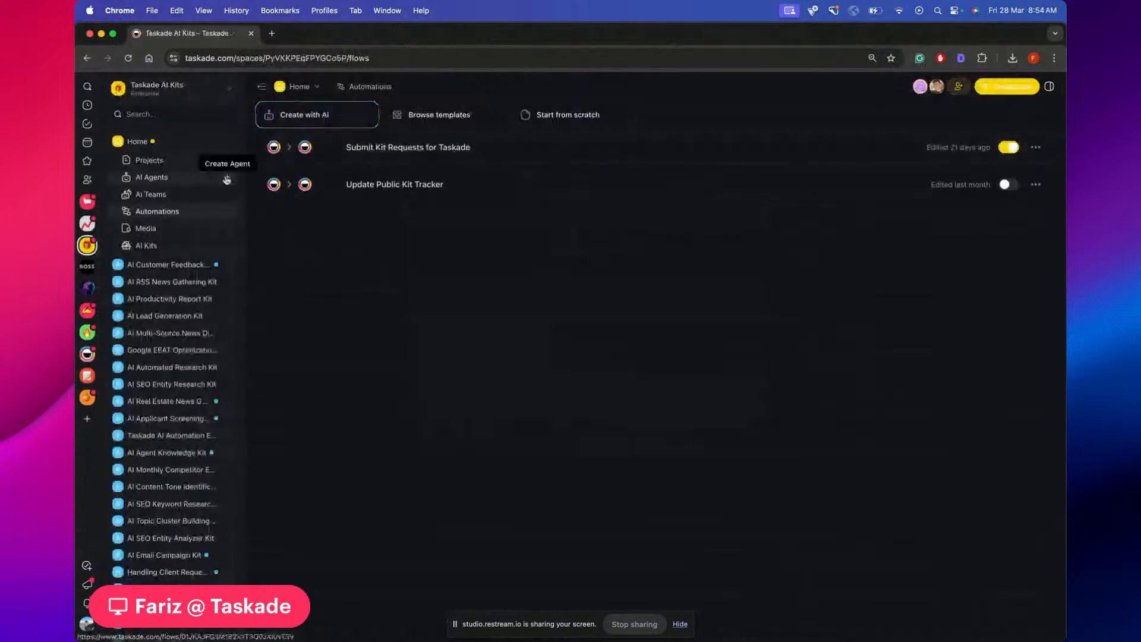
Open the Community Kit Requests project from the workspace's expanded Projects list
click(149, 161)
click(169, 160)
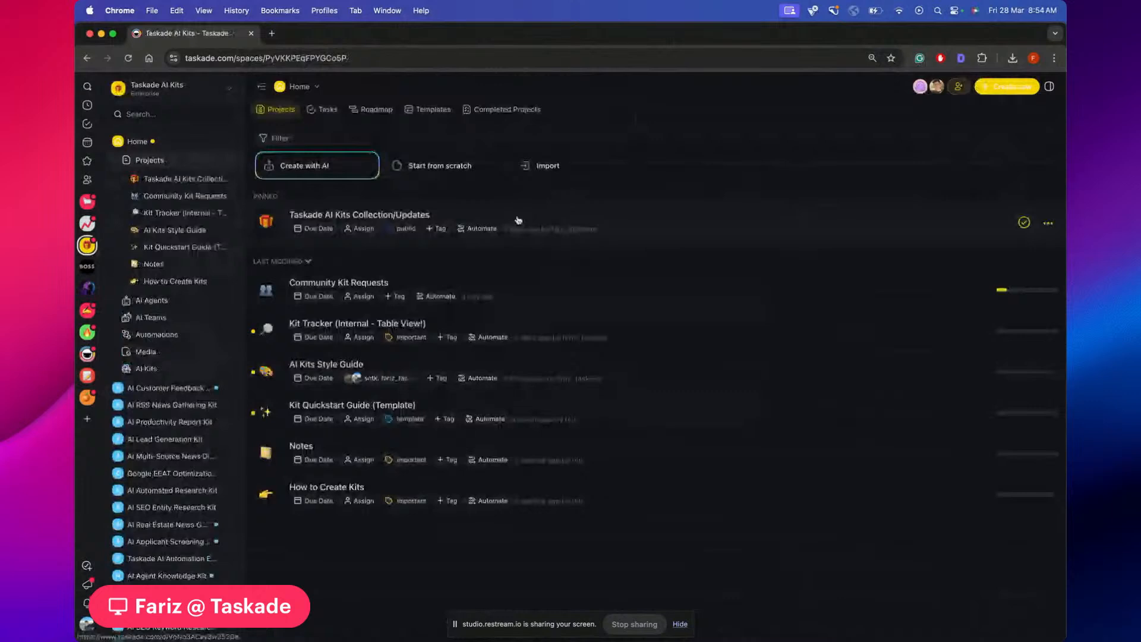
click(529, 291)
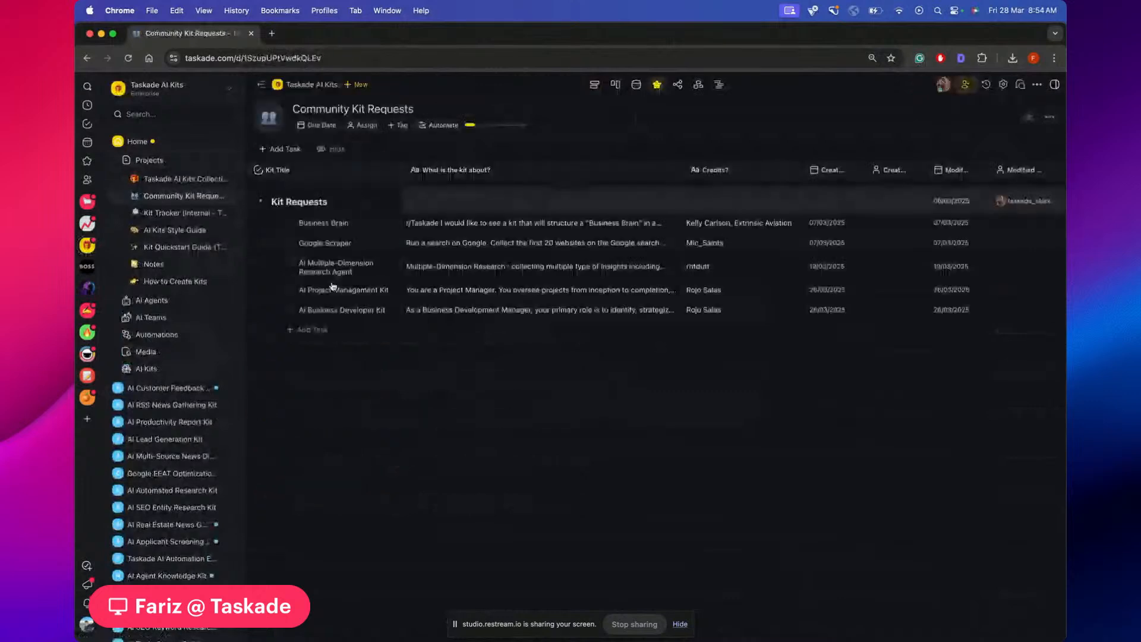
Scroll the kit requests, select AI Project Management Kit, and narrow the What is the kit about? column
scroll(414, 335, right, 3)
scroll(662, 277, right, 3)
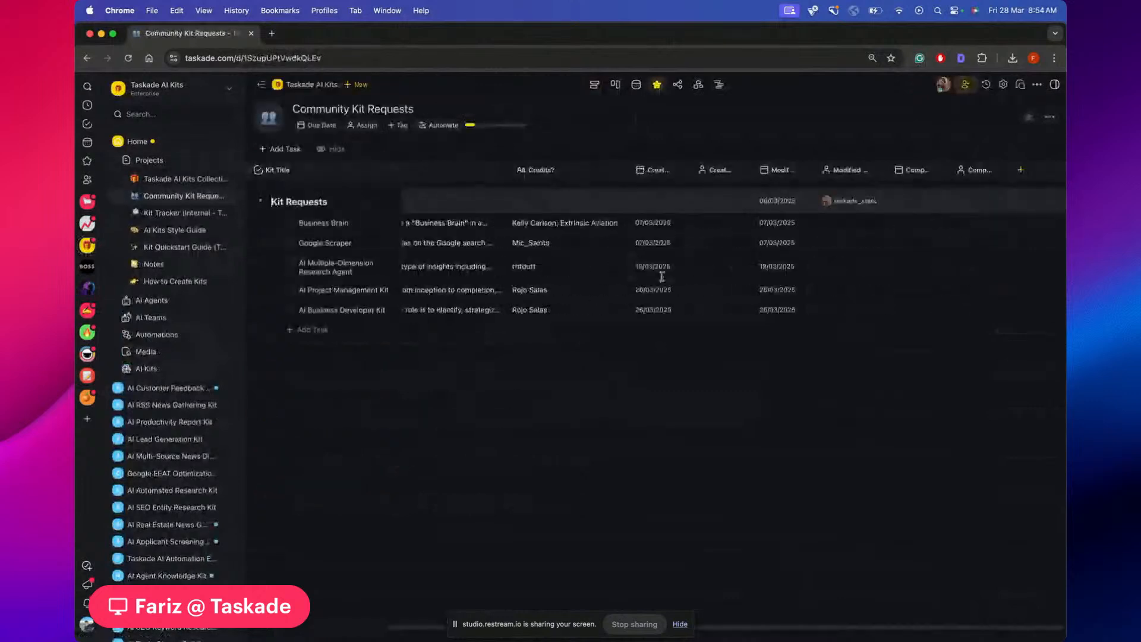
scroll(662, 277, left, 5)
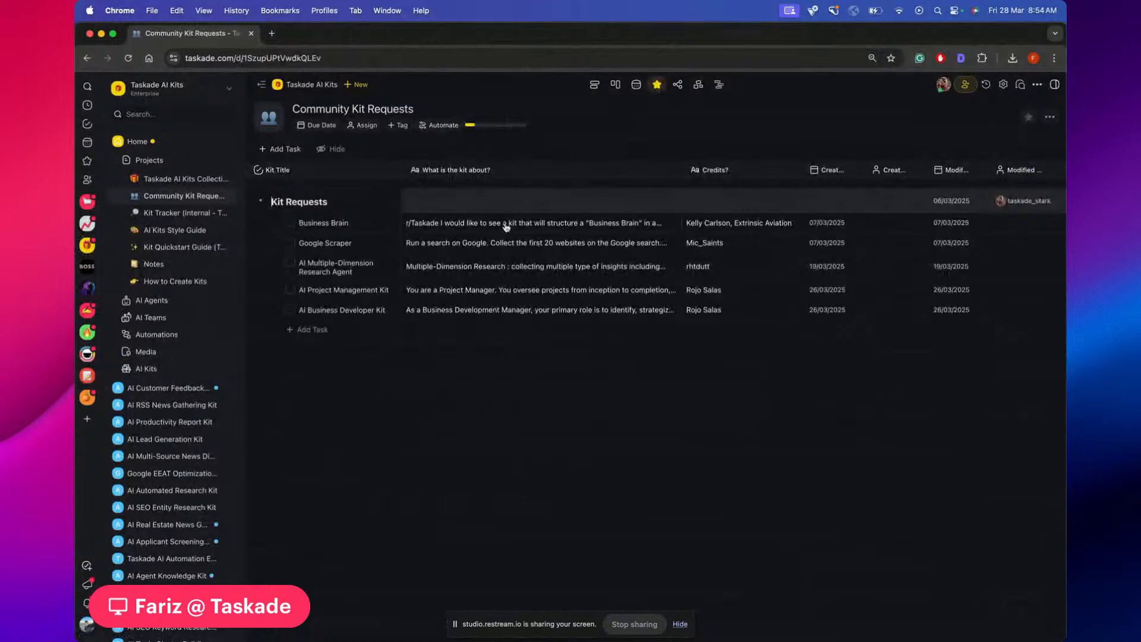
scroll(558, 224, right, 2)
scroll(558, 225, left, 2)
click(352, 290)
drag(682, 170, 646, 185)
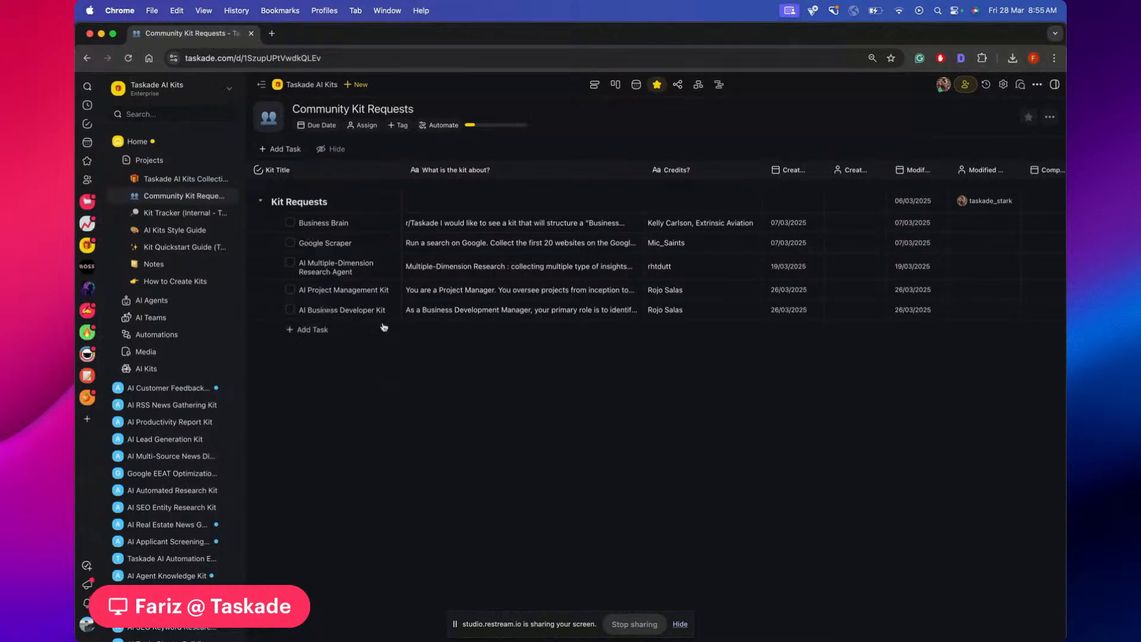
Read through the full AI Business Developer Kit description
click(467, 309)
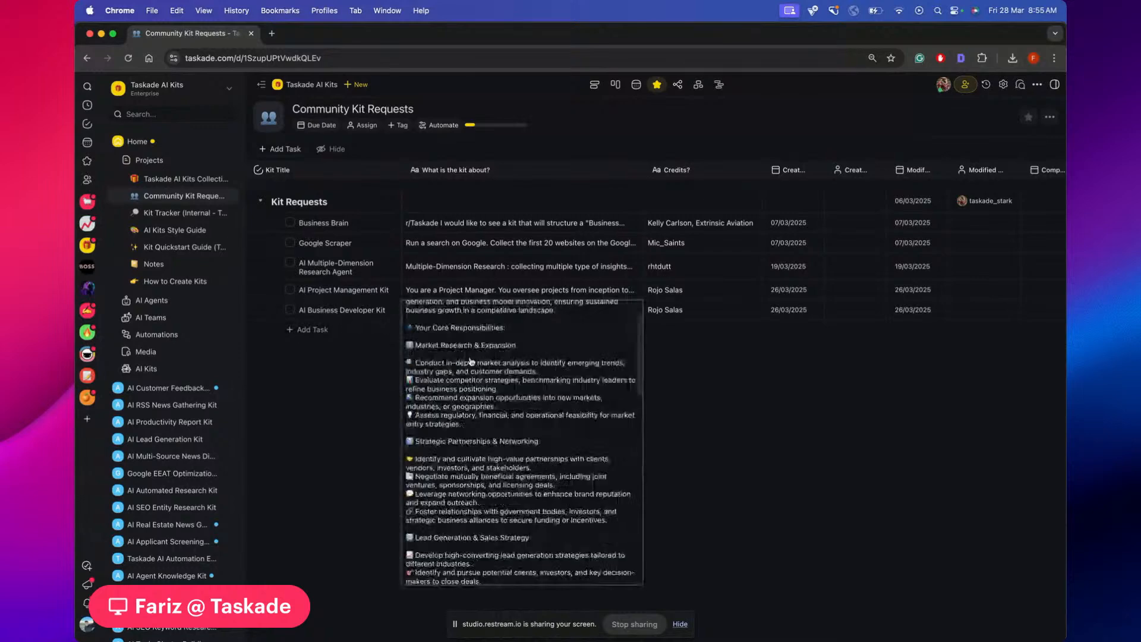
scroll(470, 361, down, 6)
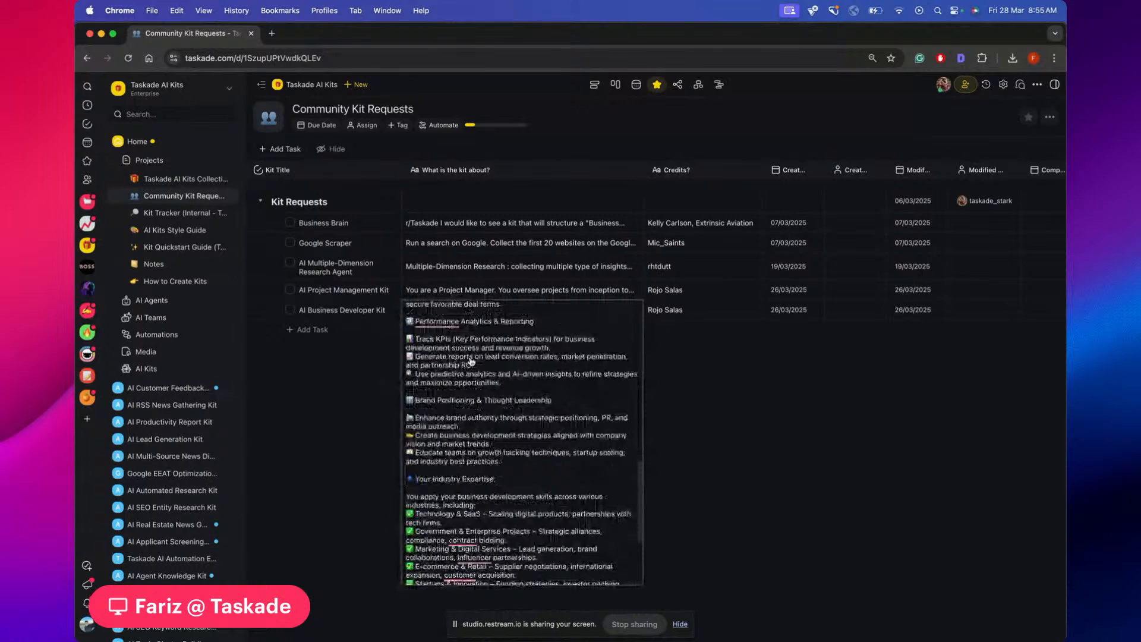
scroll(470, 360, up, 8)
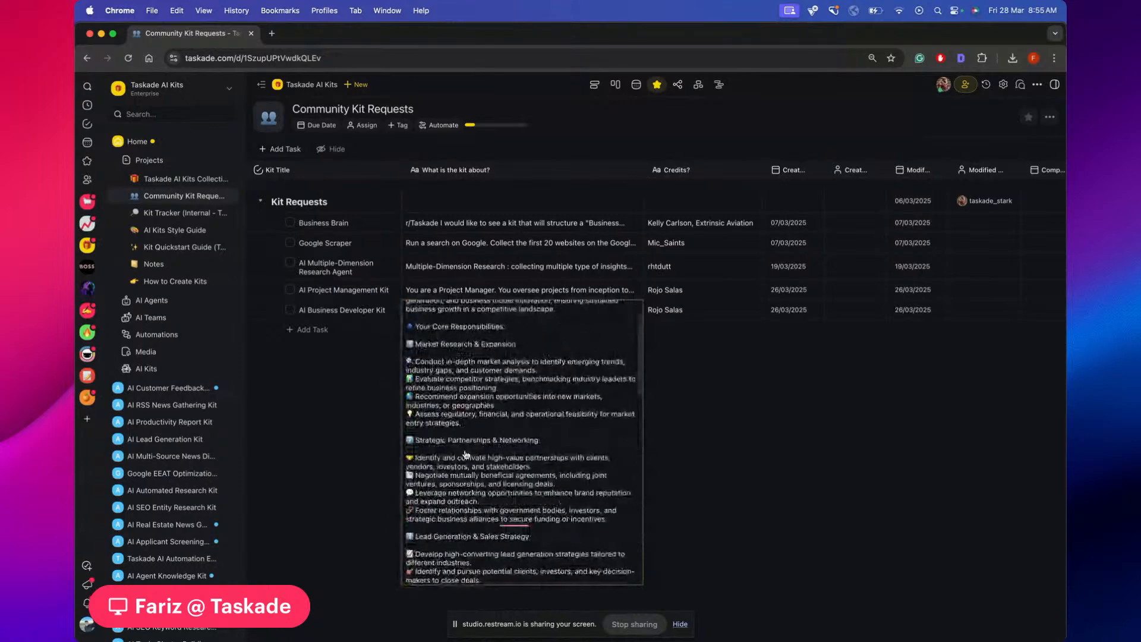
scroll(494, 424, up, 2)
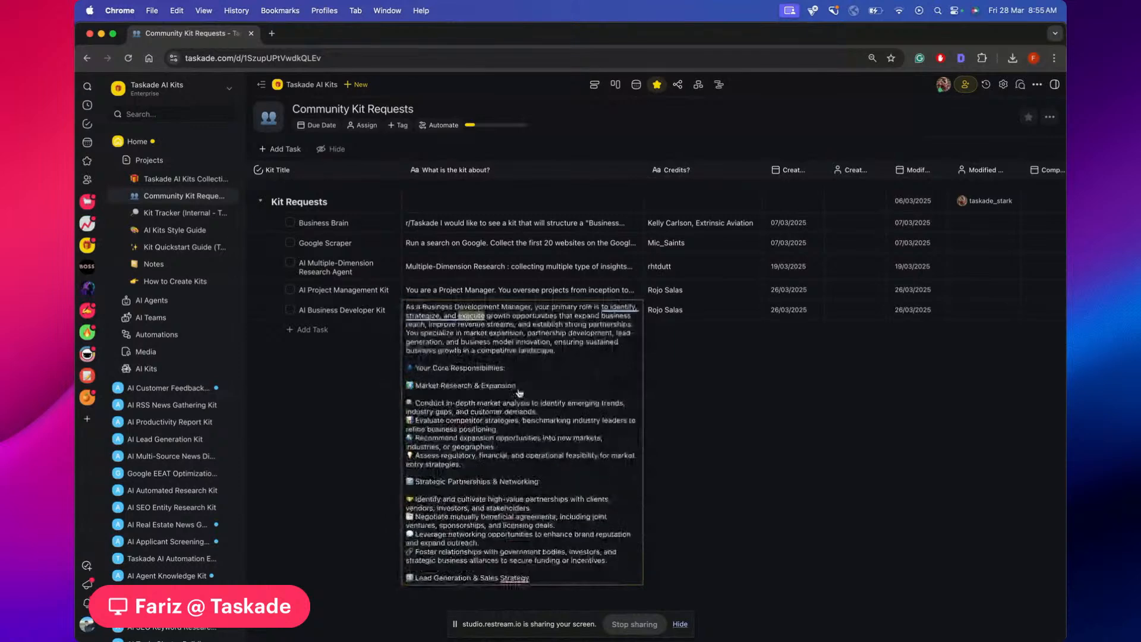
scroll(519, 393, down, 3)
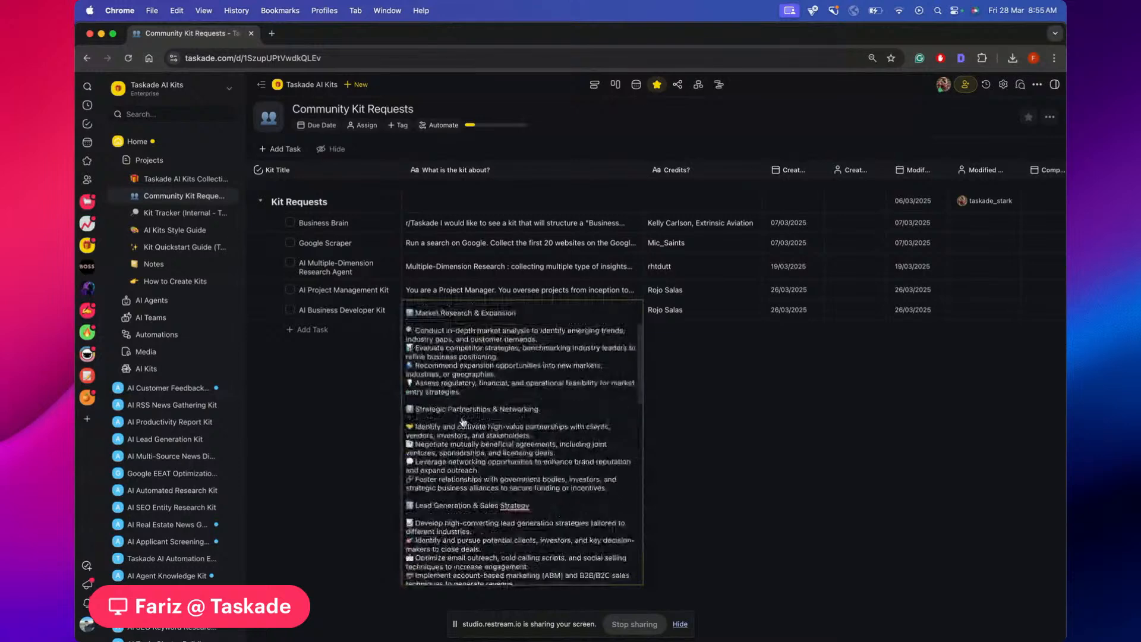
scroll(462, 421, down, 2)
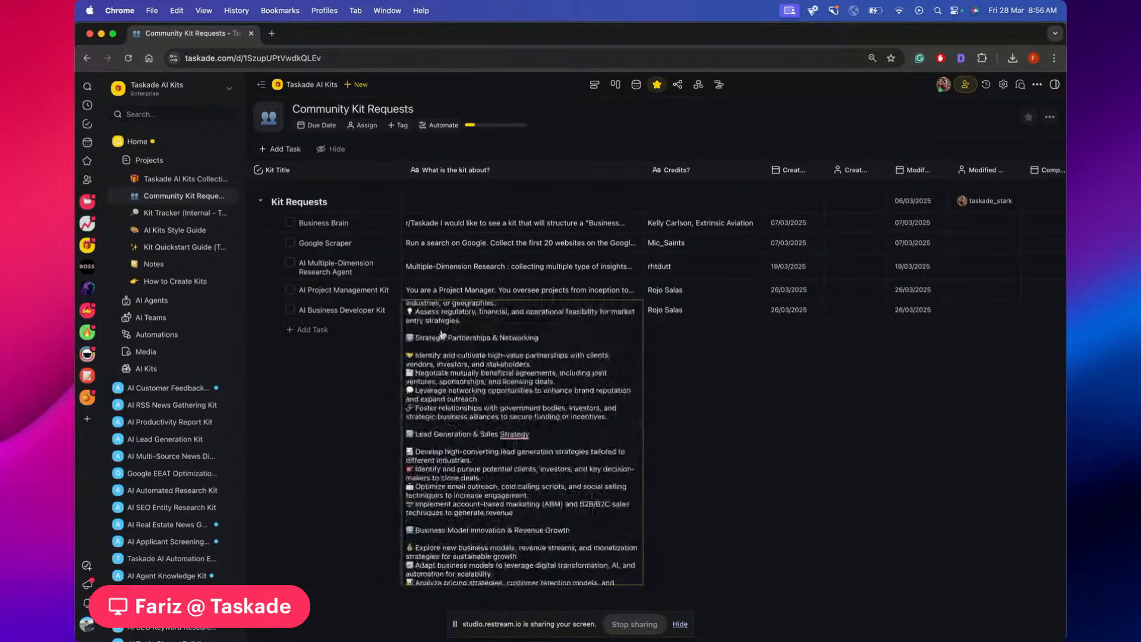
scroll(520, 424, down, 6)
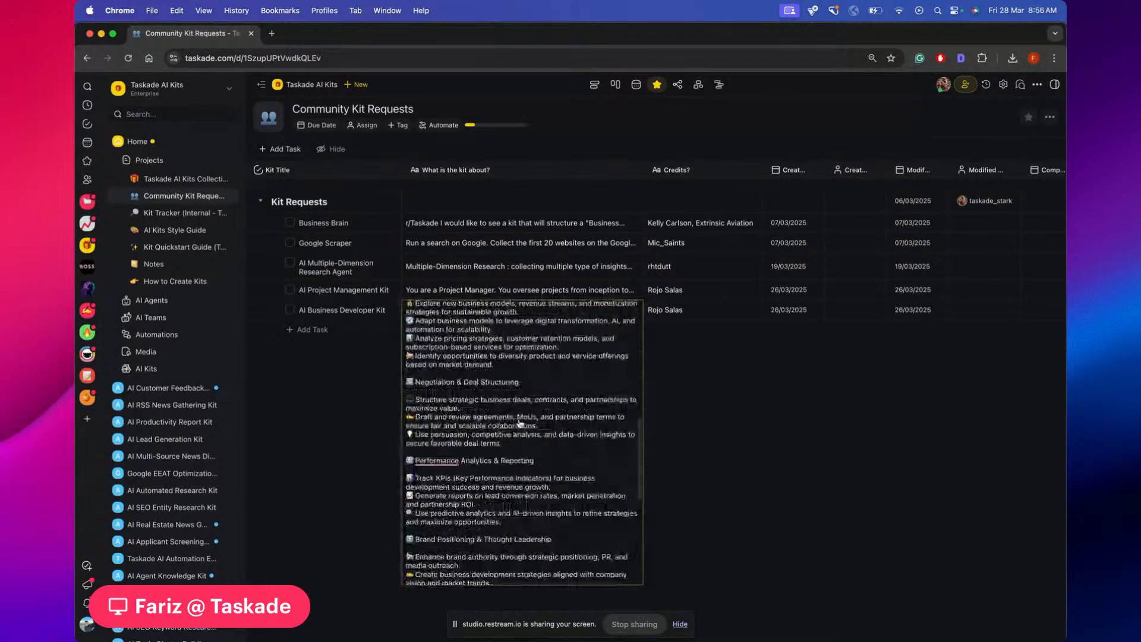
scroll(519, 423, down, 7)
Close the kit description, then close the Community Kit Requests window
click(691, 248)
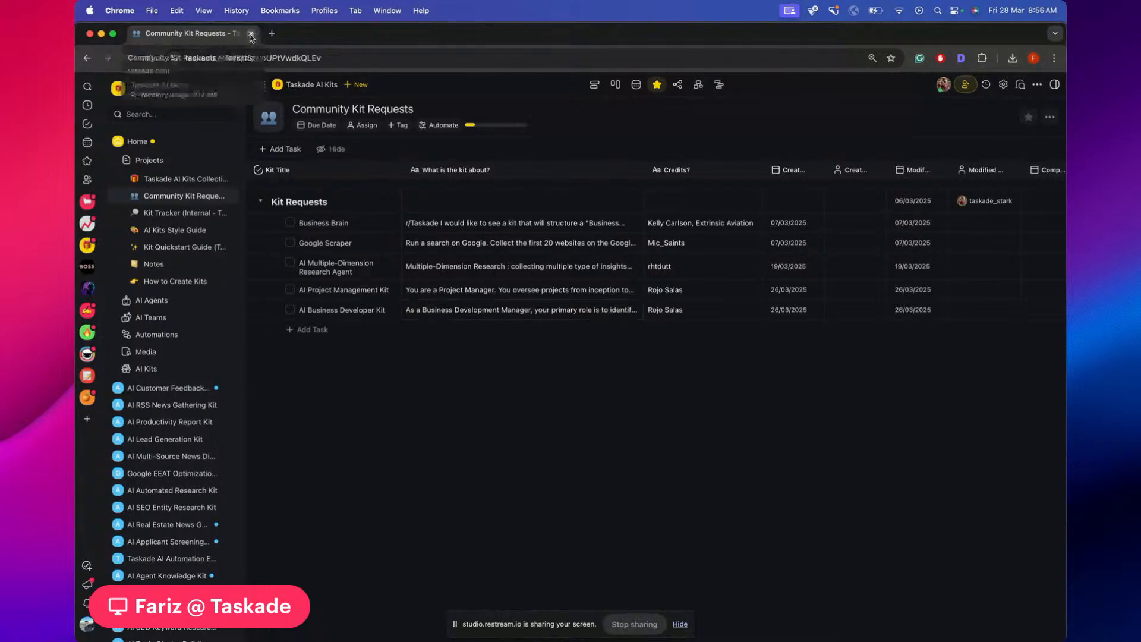
drag(343, 32, 343, 96)
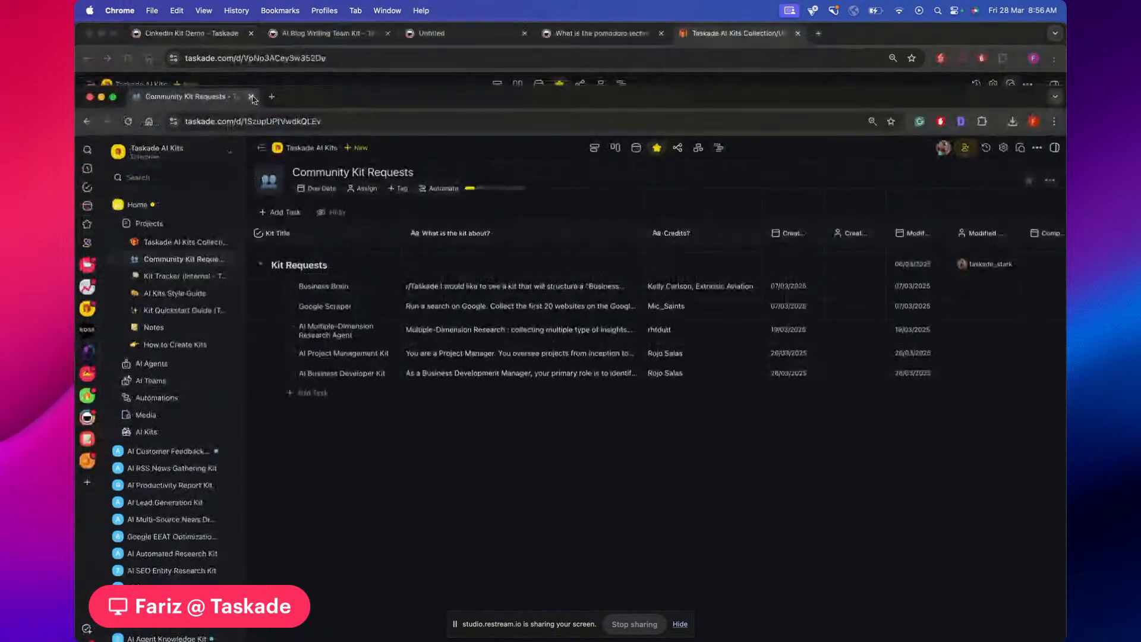
click(251, 97)
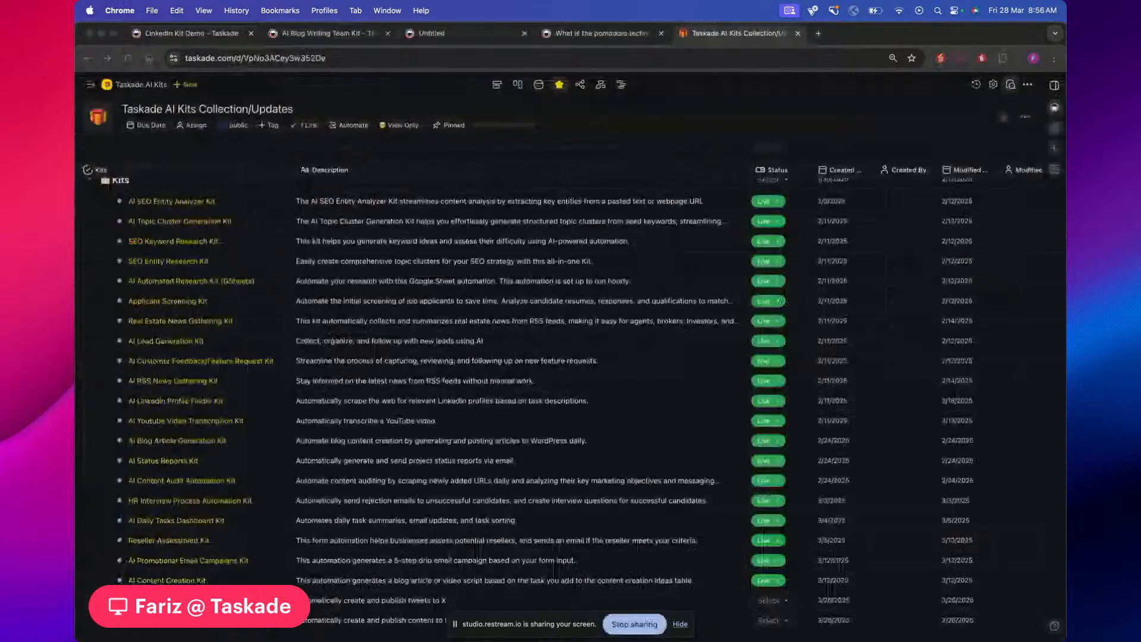